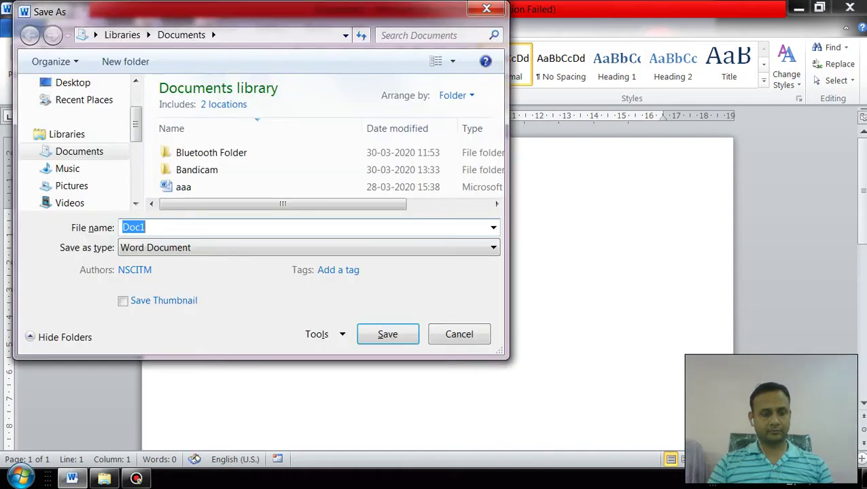
Cancel the Save As dialog and bring up the References tools for the blank document.
key("Escape")
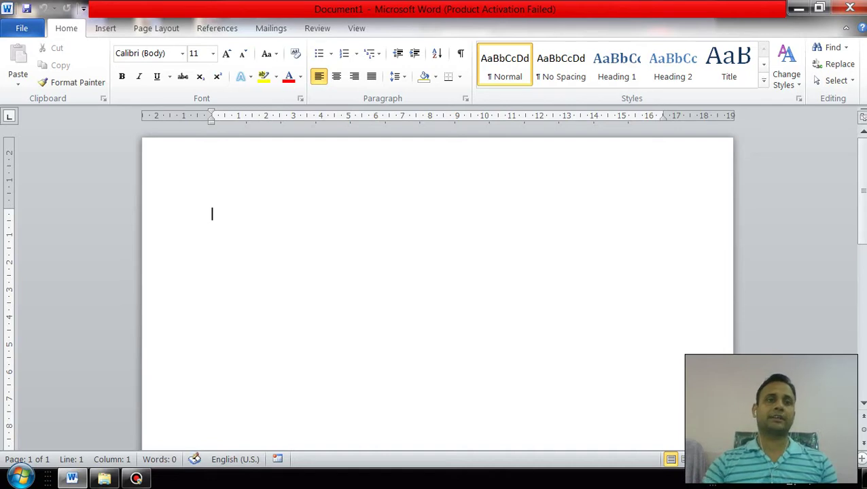
left_click(217, 28)
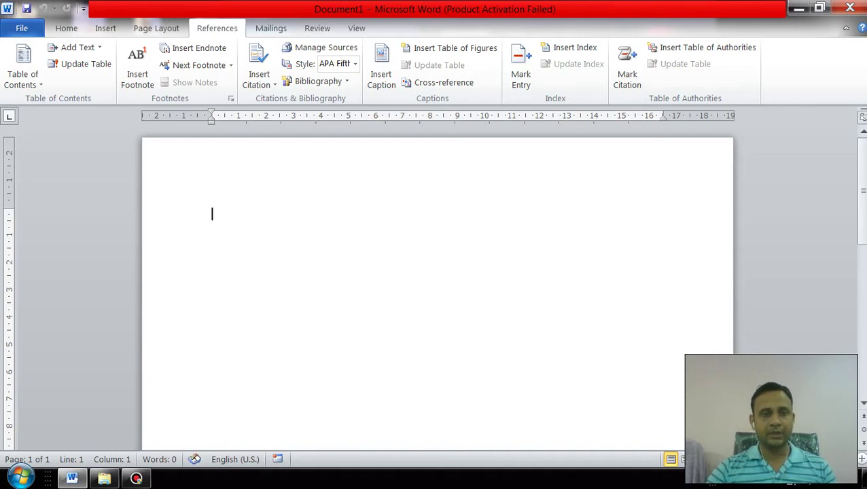
Generate sample paragraphs with =Rand(), then undo them and erase the formula.
type("=")
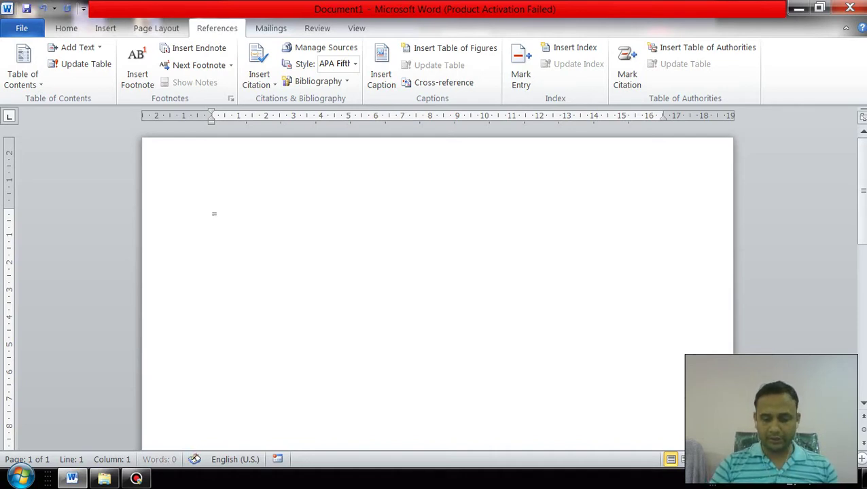
type("Ran")
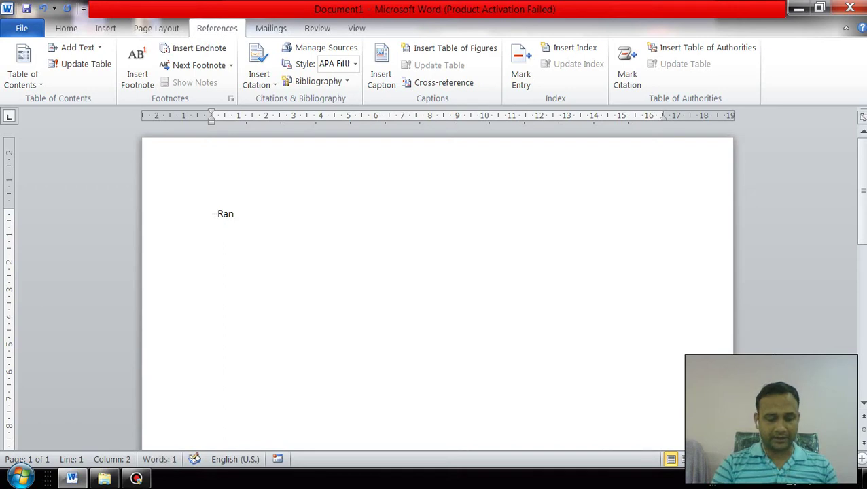
type("d()")
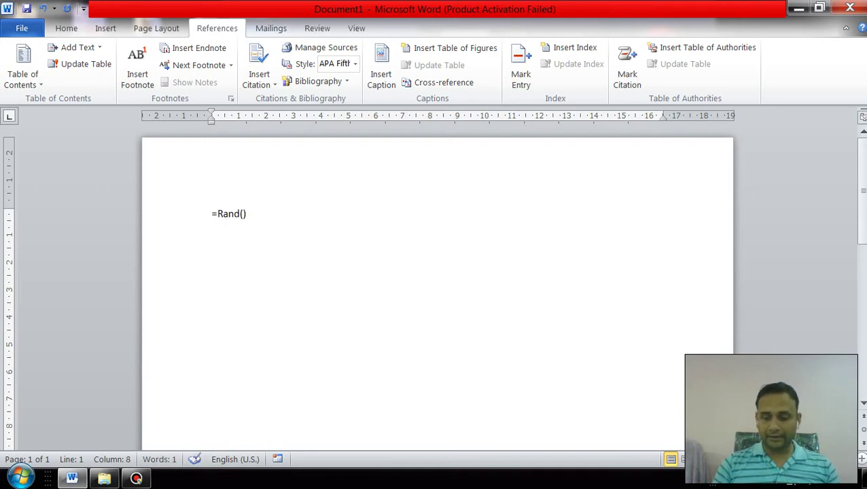
key("Return")
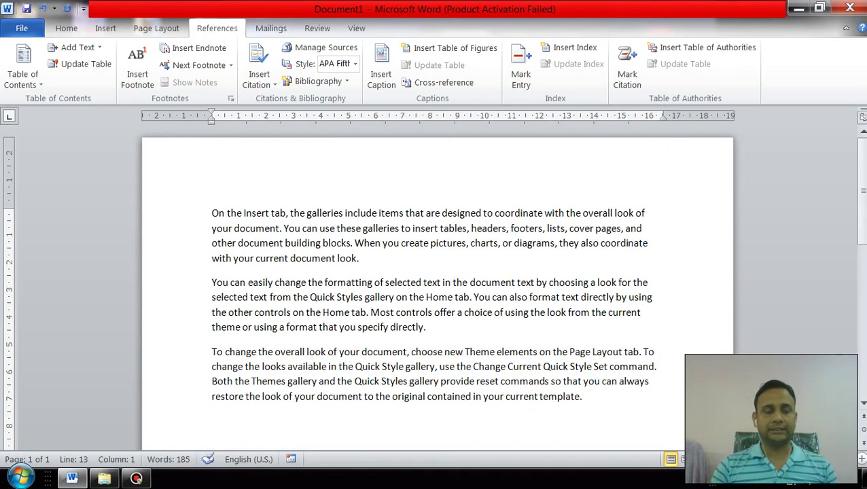
key("ctrl+z")
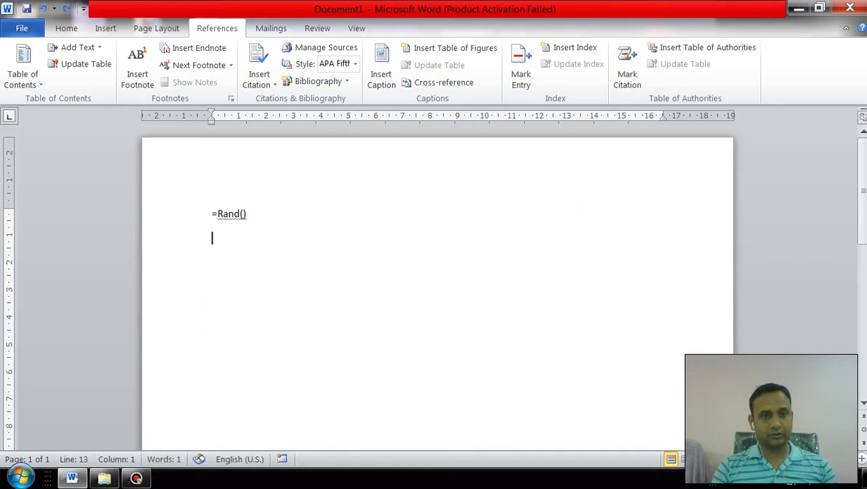
key("BackSpace")
key("BackSpace")
key("BackSpace")
key("BackSpace")
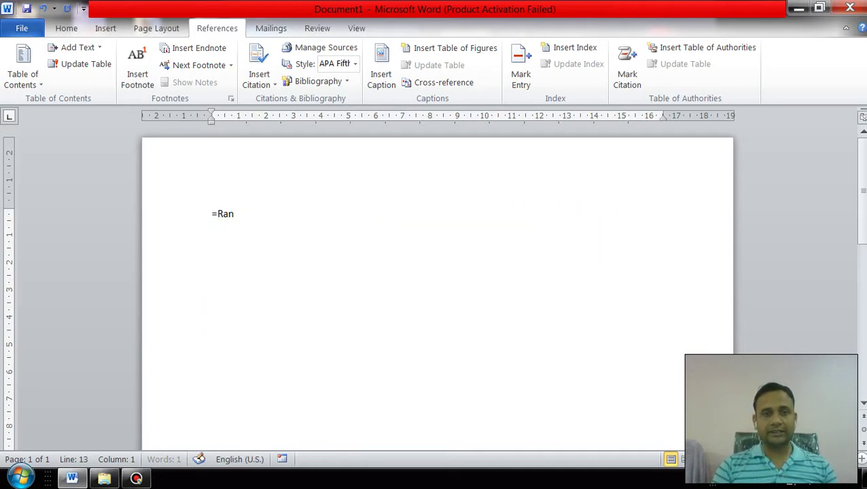
key("BackSpace")
key("BackSpace")
key("BackSpace")
Write =rand(2,6) on the empty line and cancel the save prompt to keep working.
type("=")
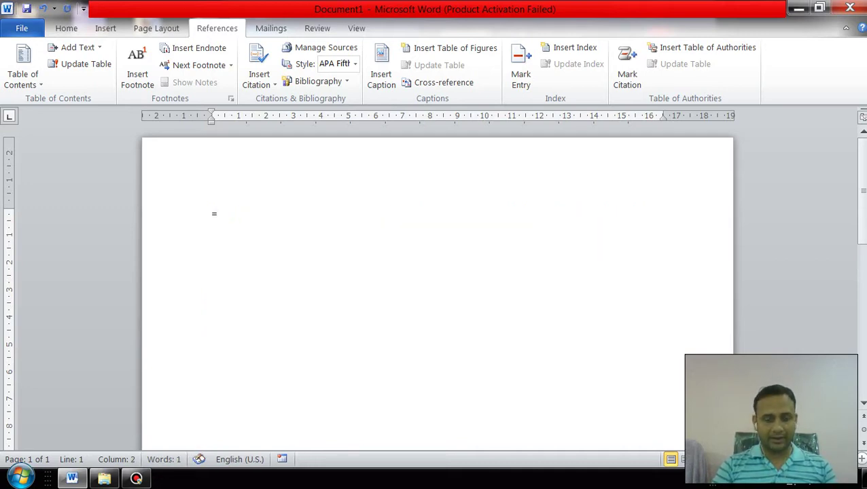
type("rand(")
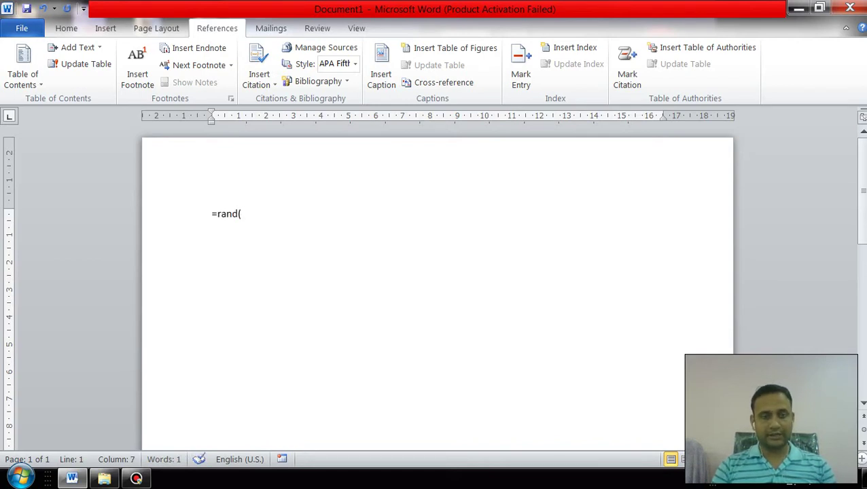
type("2,")
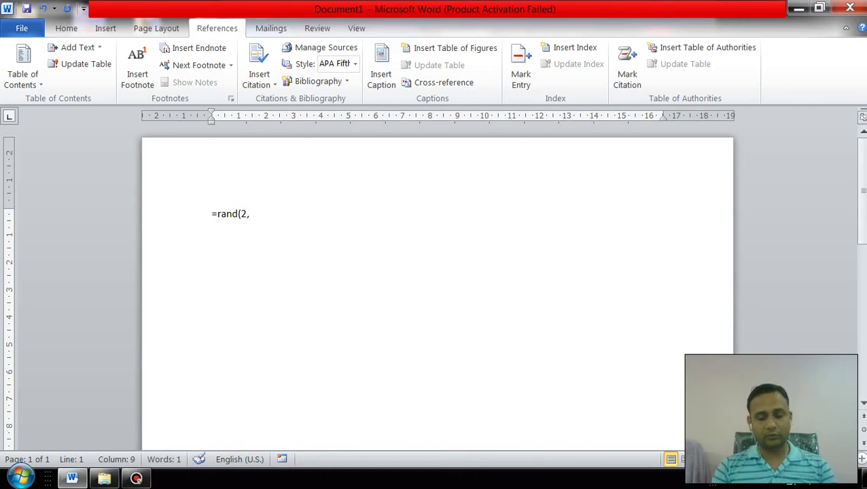
type("6)")
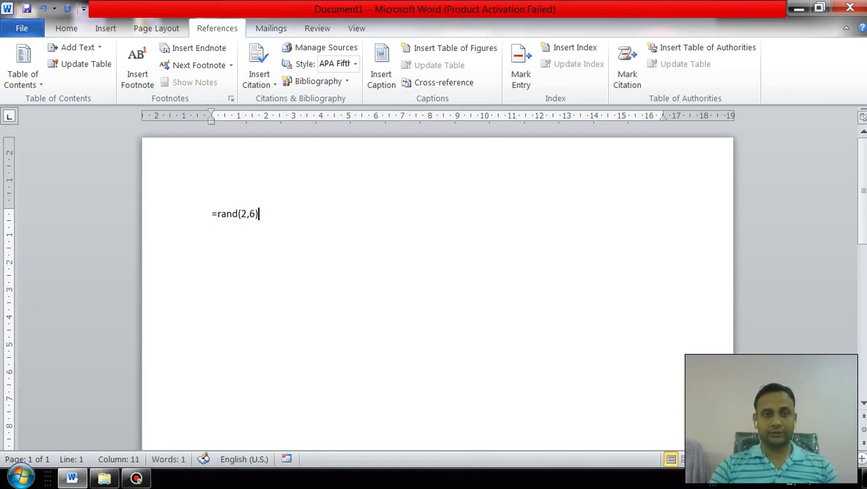
key("alt+F4")
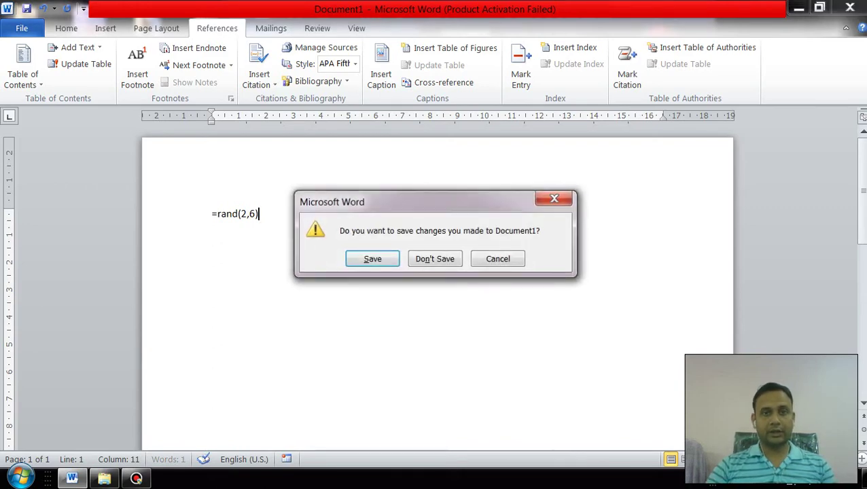
key("Escape")
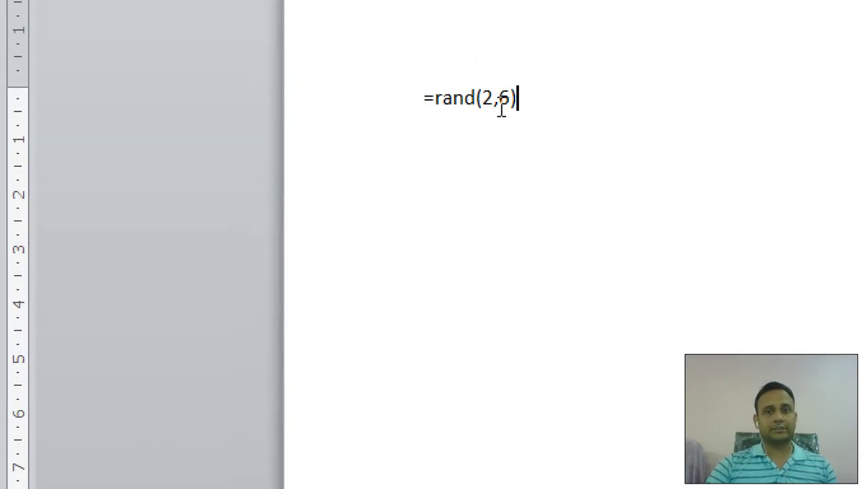
Expand =rand(2,6) into two sample paragraphs, then delete all text to leave a blank page.
left_click_drag(495, 98, 480, 98)
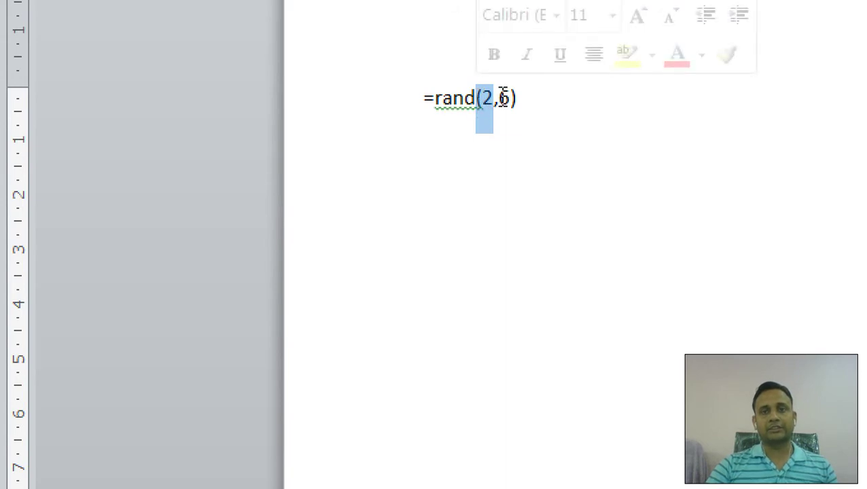
left_click_drag(501, 99, 512, 101)
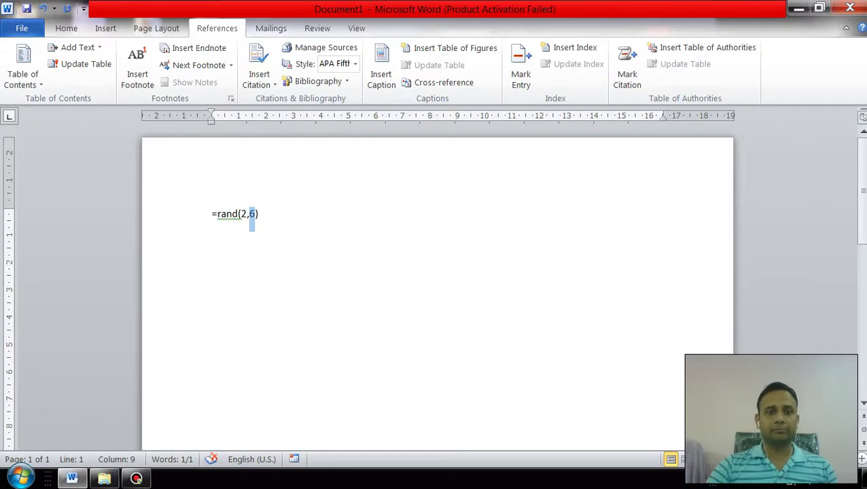
key("Left")
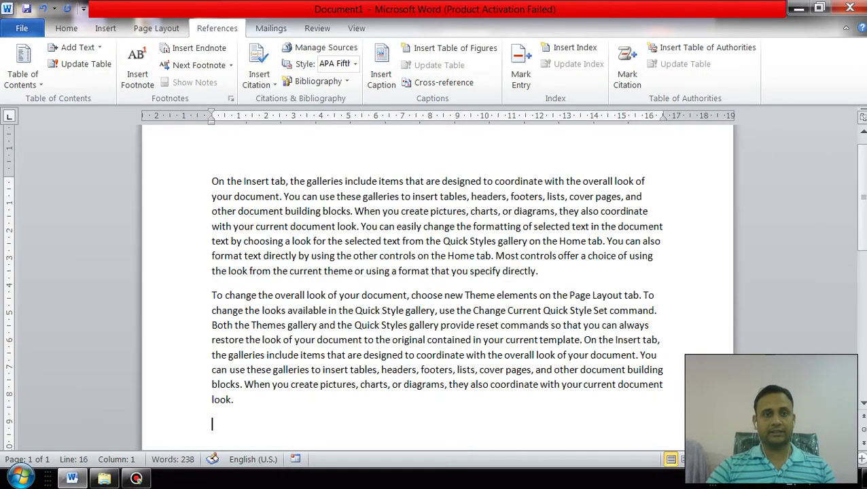
left_click(259, 181)
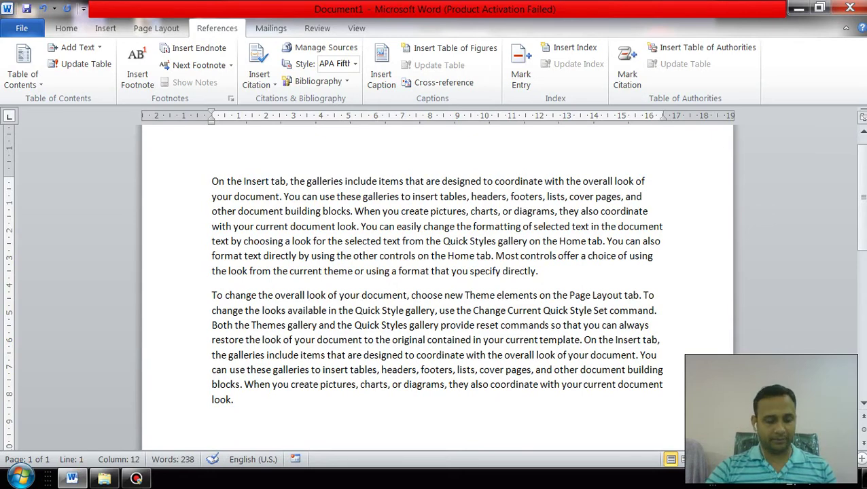
key("ctrl+a")
key("Delete")
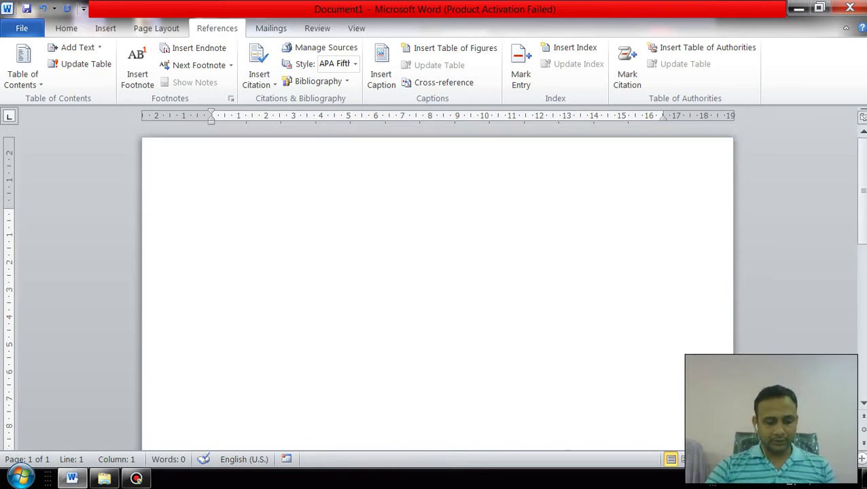
Generate a three-sentence sample paragraph with =rand(1,3).
type("=ra")
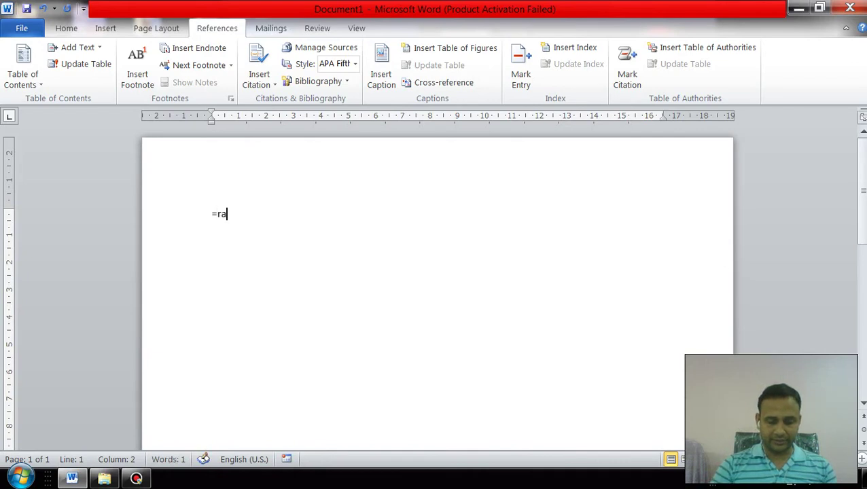
type("nd(")
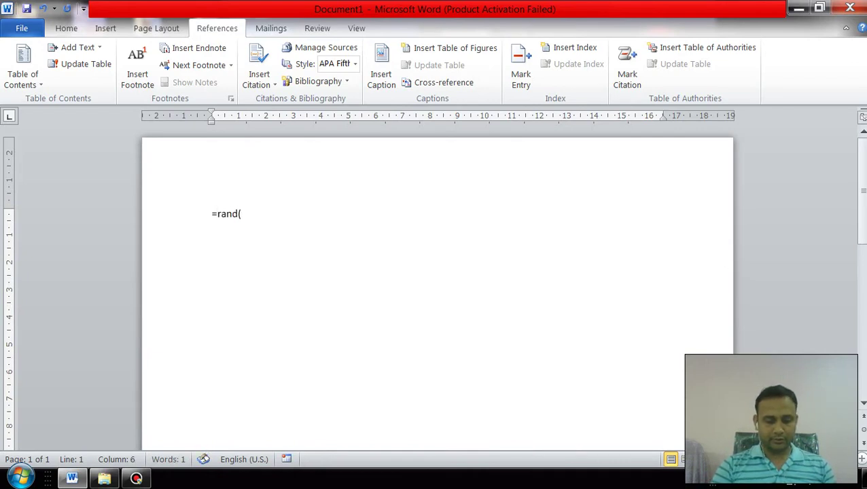
type("1,")
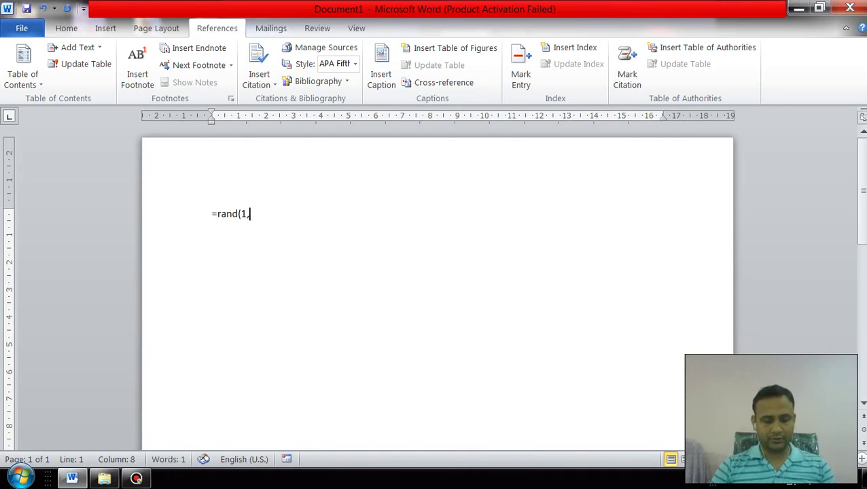
type("3)")
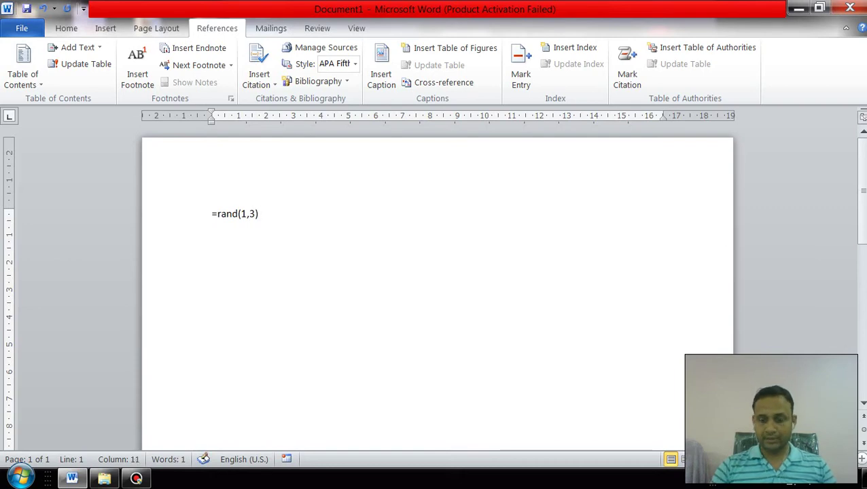
key("Return")
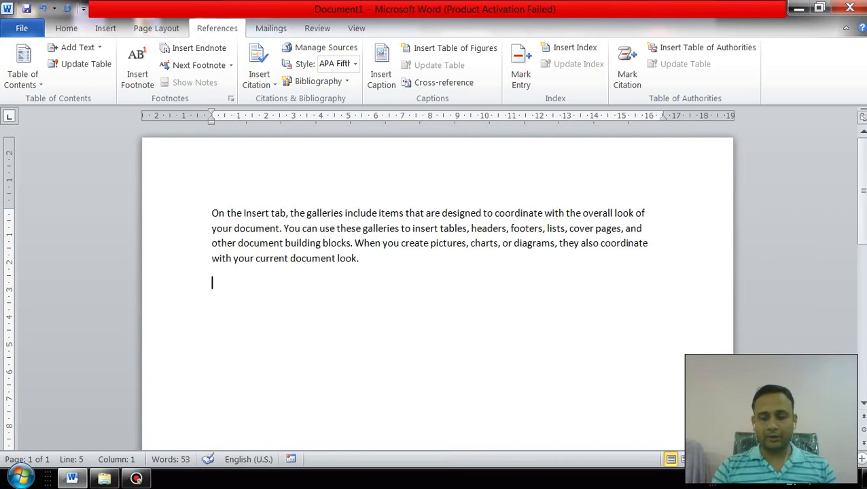
key("Up")
key("End")
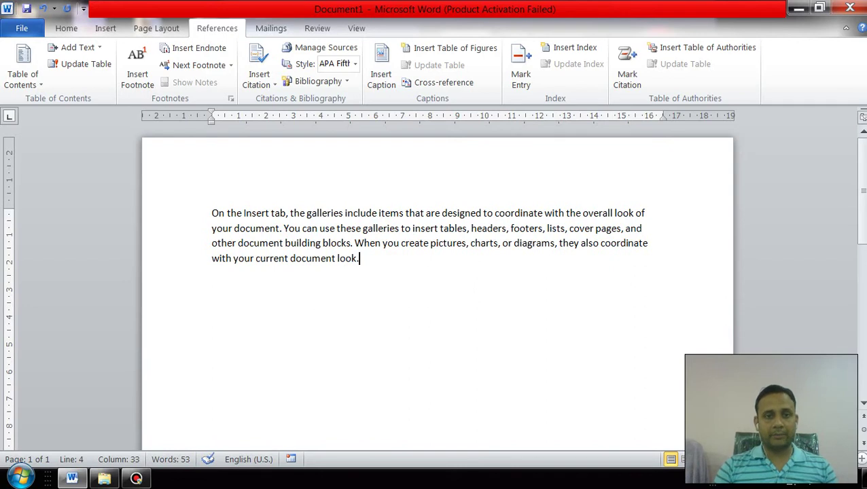
left_click(212, 282)
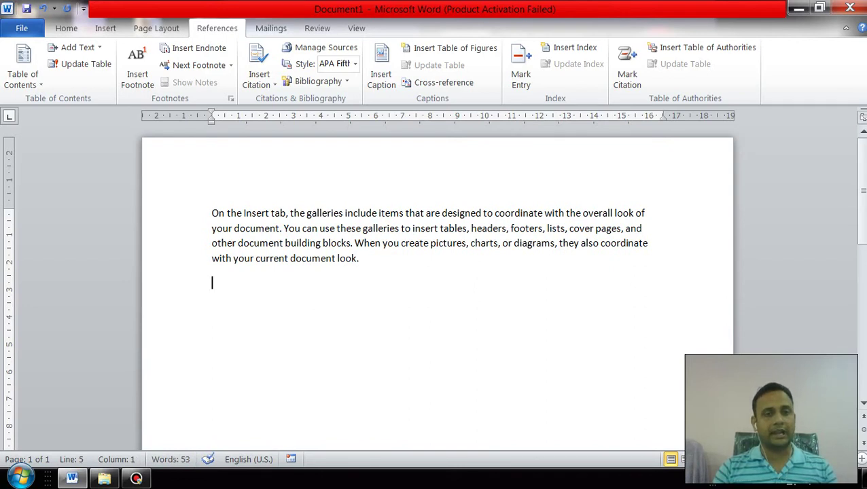
Type a corrected =rand(1,3) below it to generate a second identical paragraph.
type("=r")
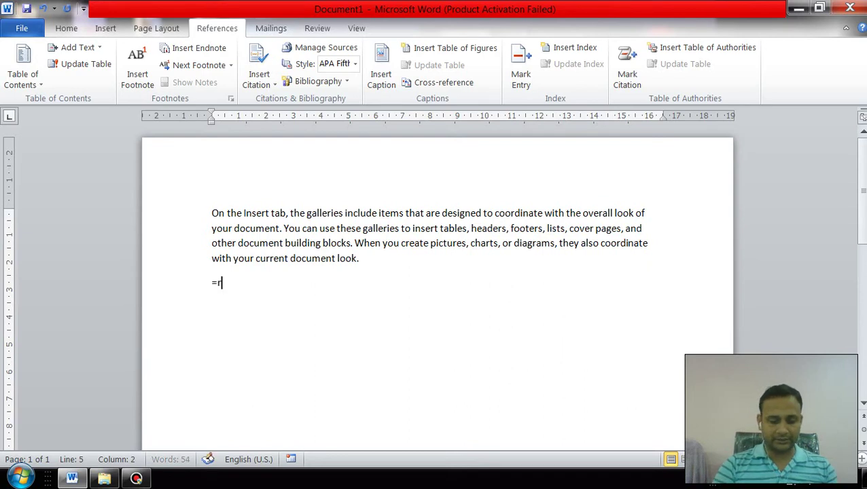
type("ad")
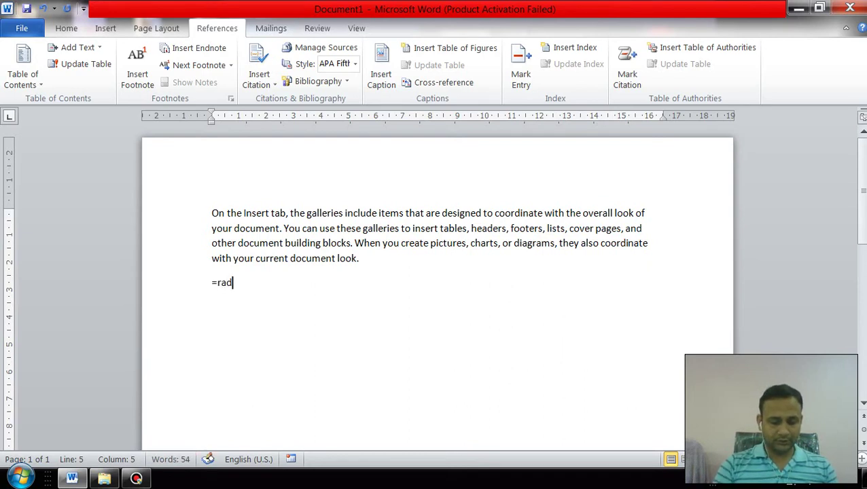
key("BackSpace")
type("nd")
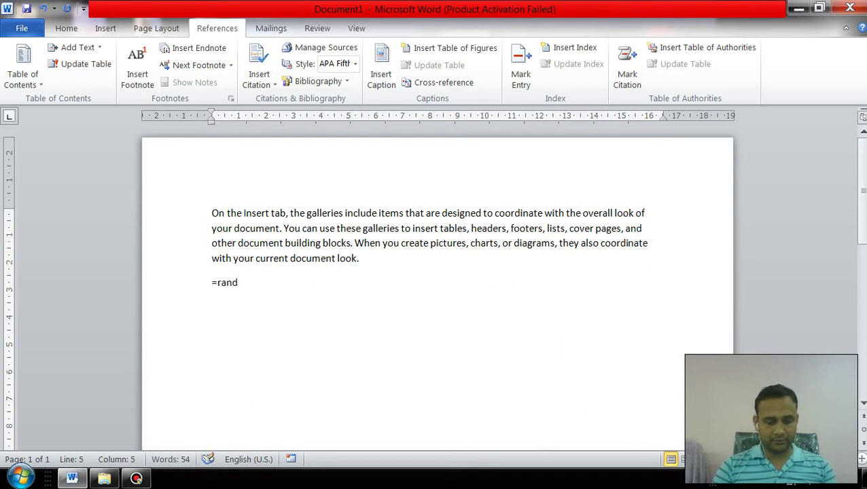
type("9")
key("BackSpace")
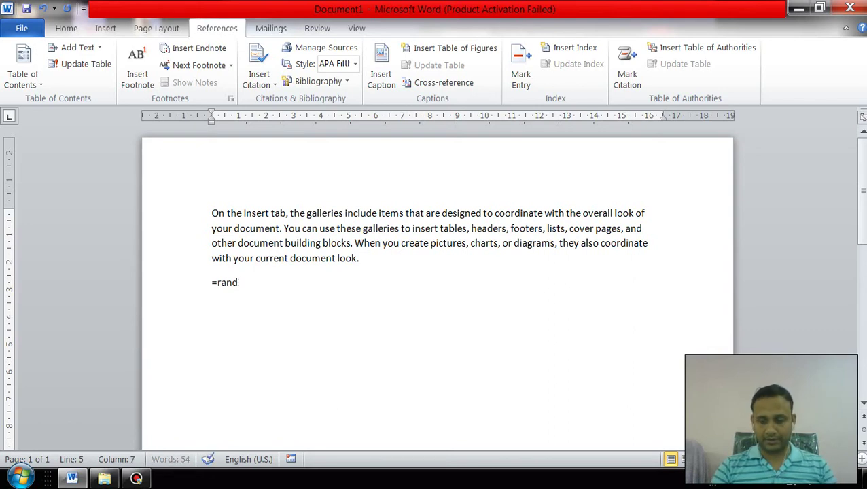
type("91,")
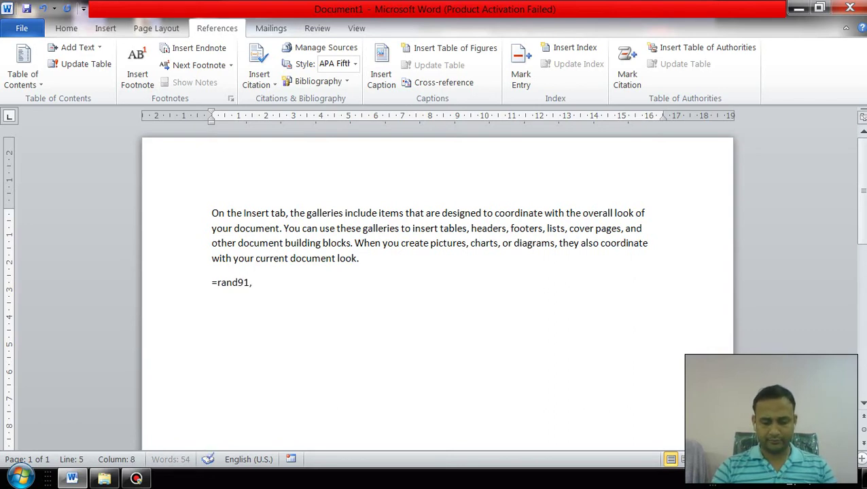
type("3)")
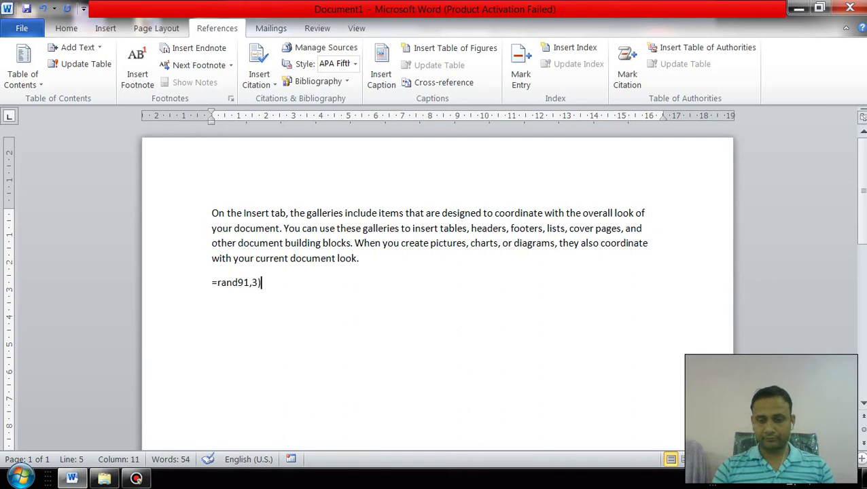
key("BackSpace")
key("BackSpace")
key("BackSpace")
key("BackSpace")
key("BackSpace")
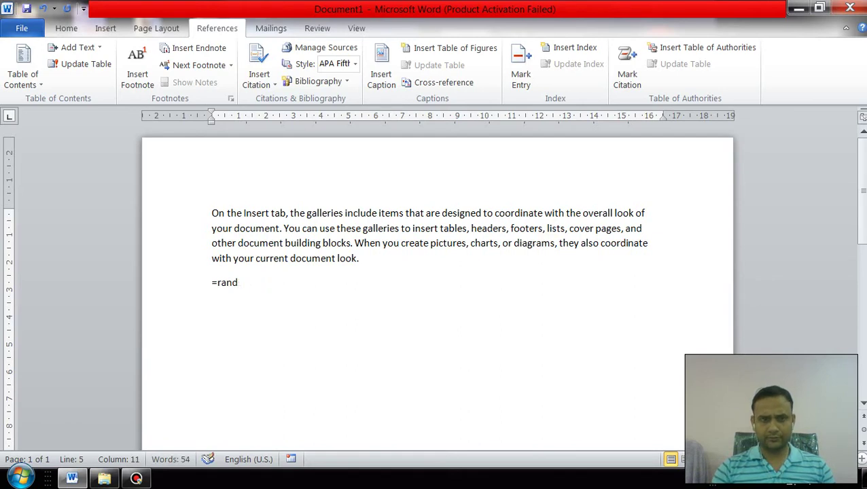
type("(1,")
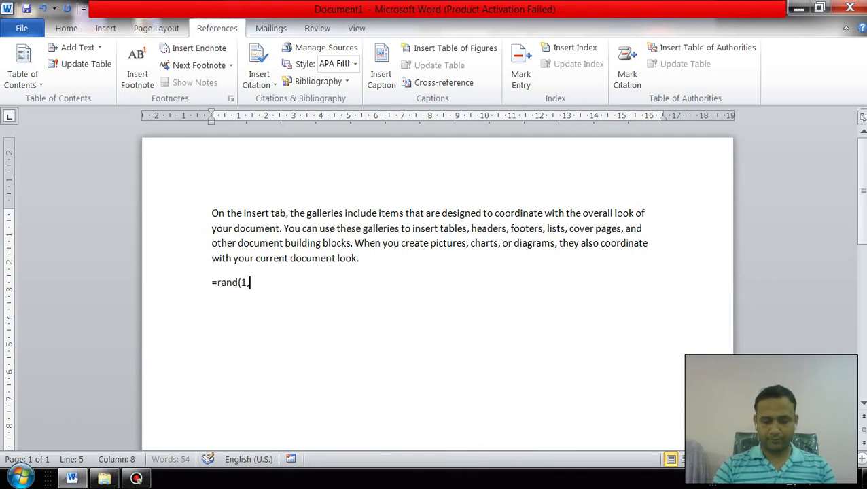
type("3)")
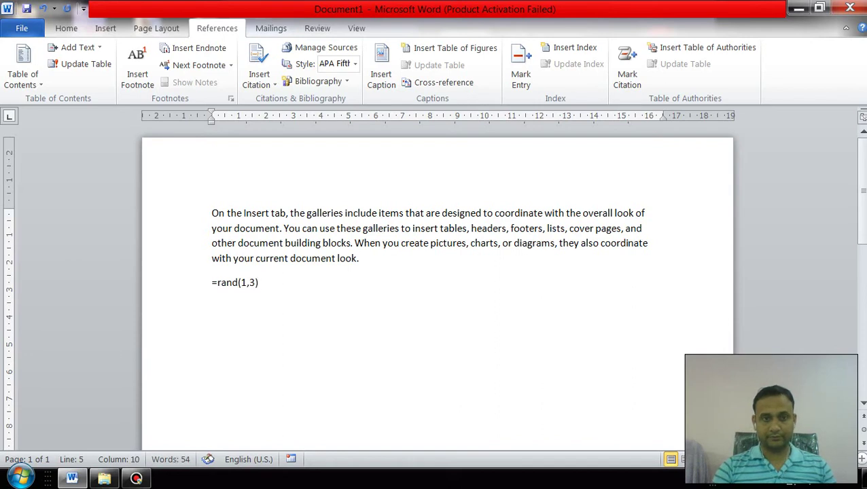
key("Return")
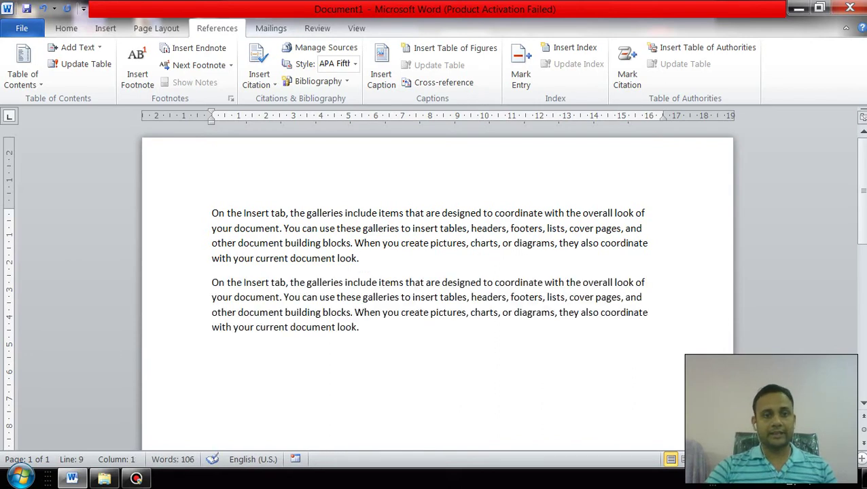
left_click(288, 297)
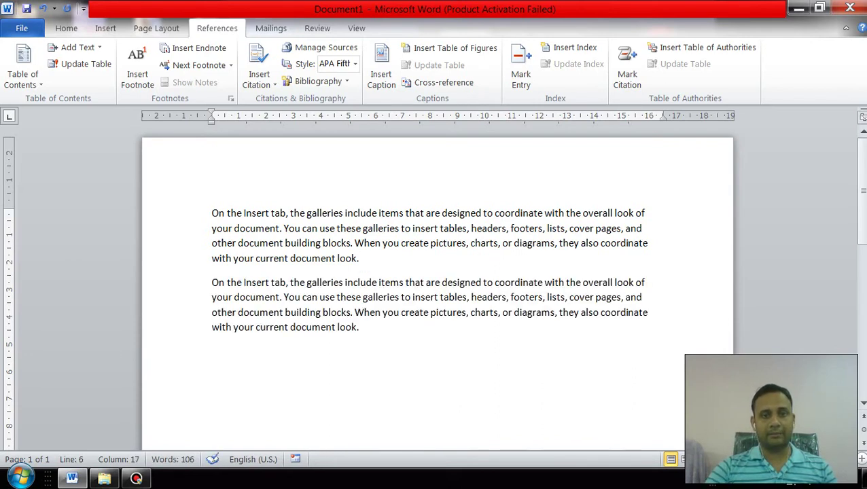
Append 'There are so many students in my youtube channel, May you also join this channel.' to the second paragraph.
left_click(361, 327)
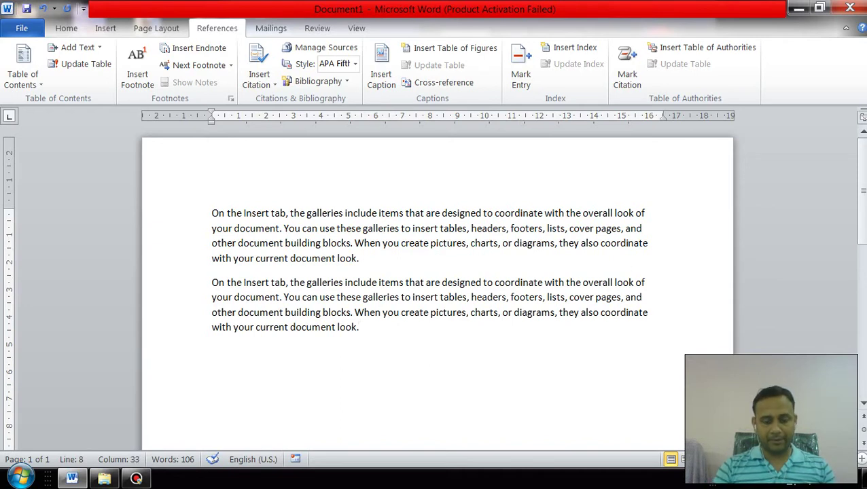
type("t look. Ther")
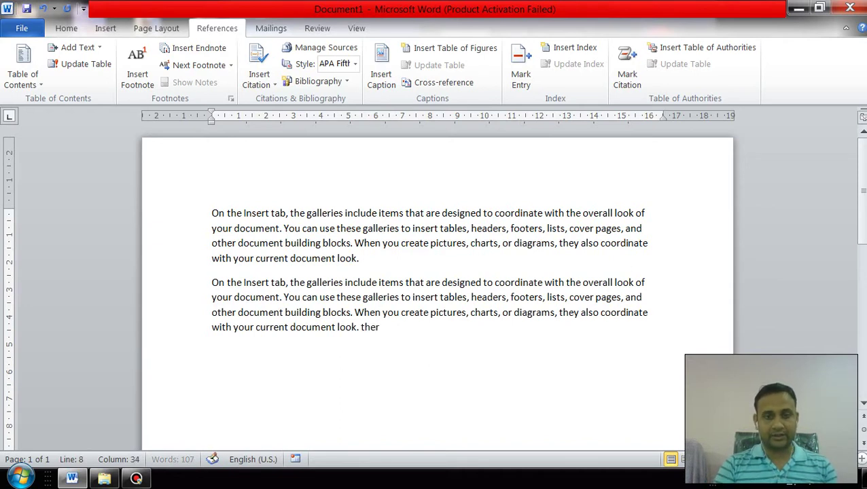
type("e are")
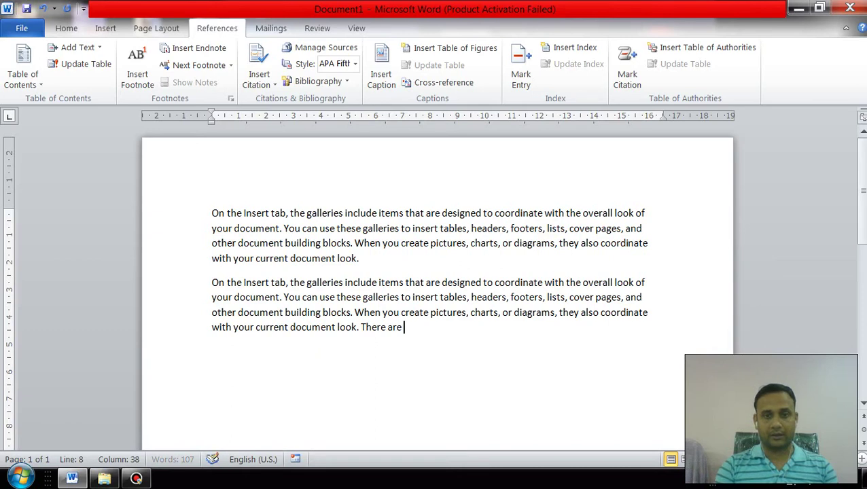
type(" so many")
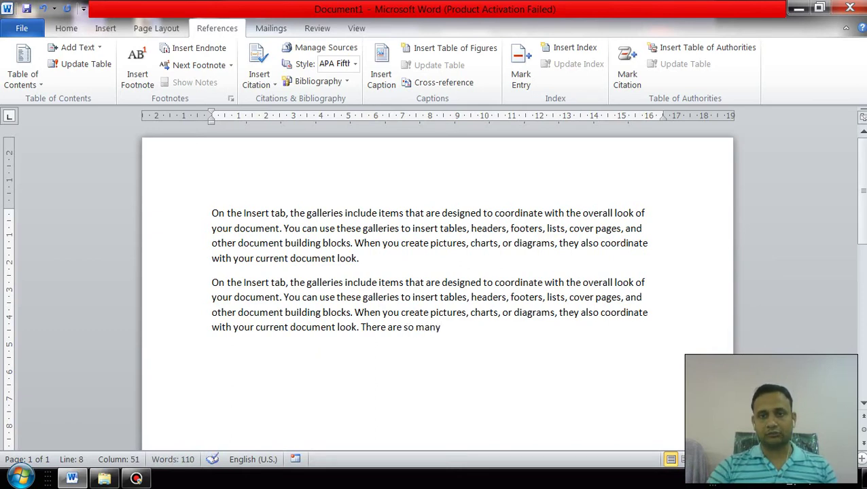
type(" stu")
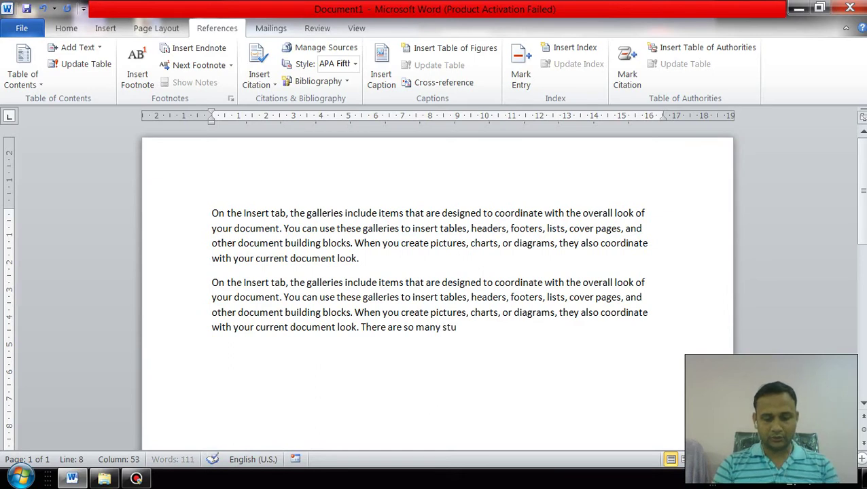
type("dents")
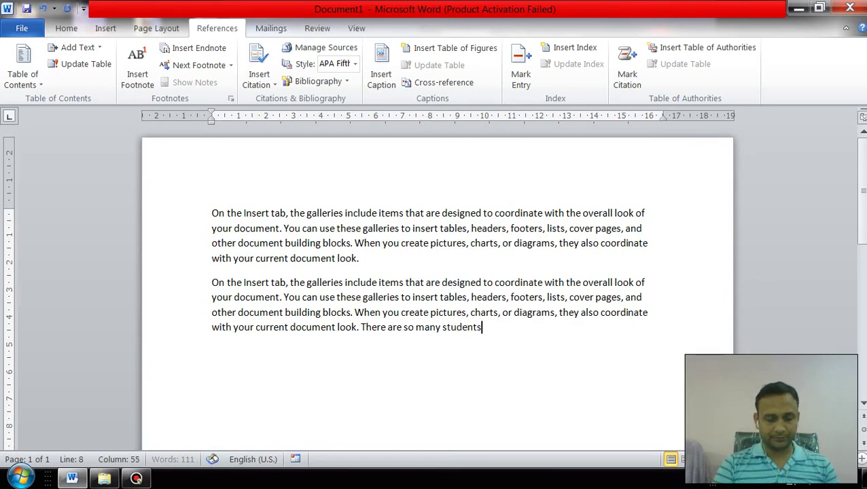
type(" in m")
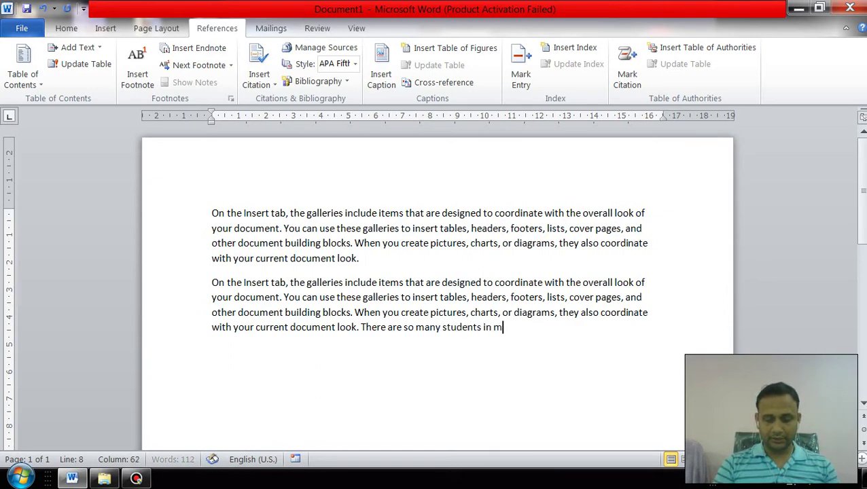
type("y tou")
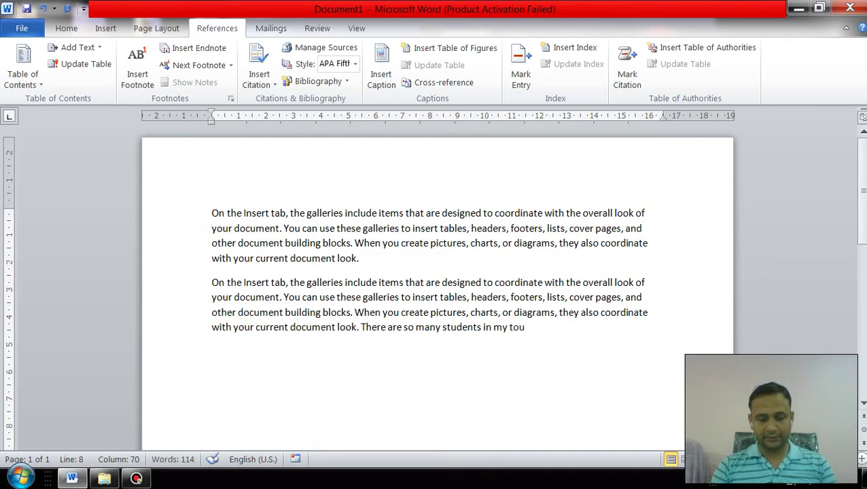
type("tube")
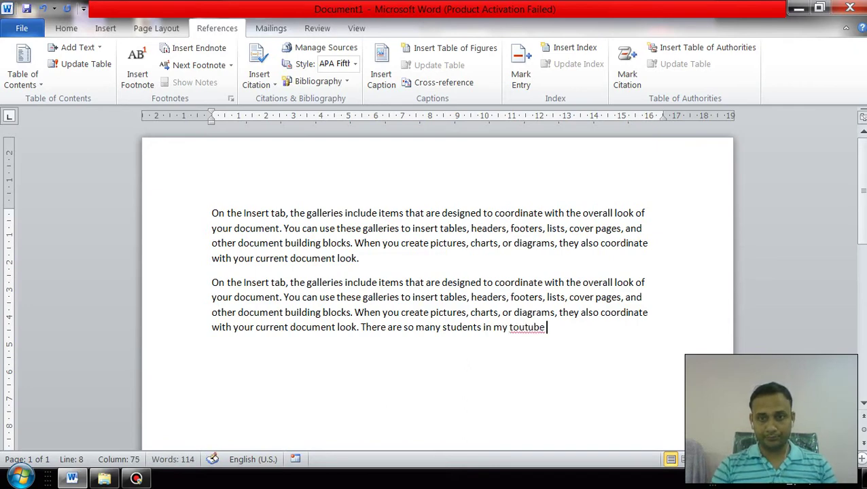
key("BackSpace")
key("BackSpace")
key("BackSpace")
key("BackSpace")
key("BackSpace")
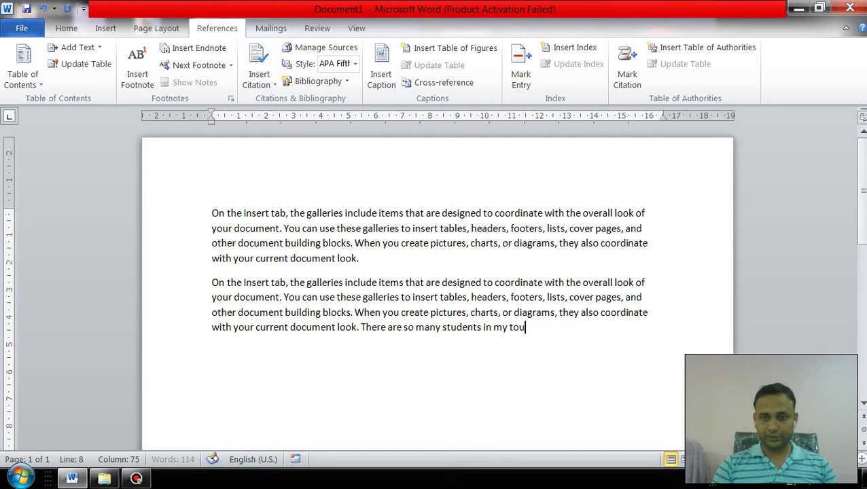
key("BackSpace")
key("BackSpace")
key("BackSpace")
type("yo")
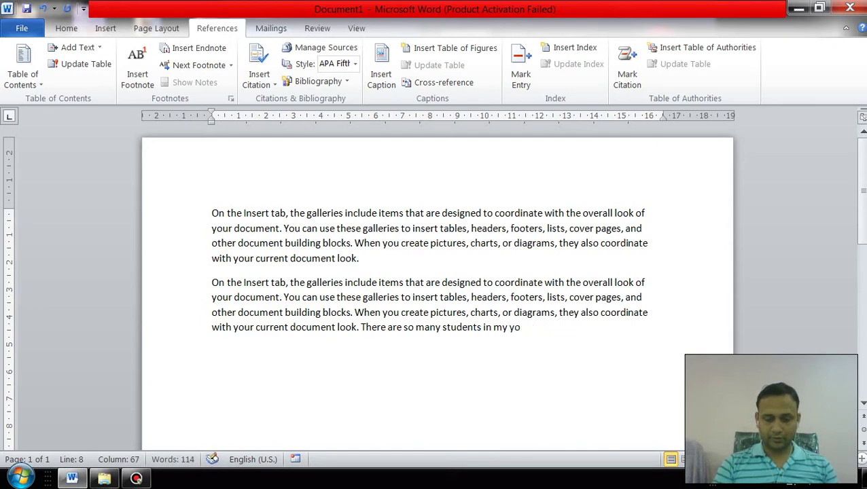
type("utube c")
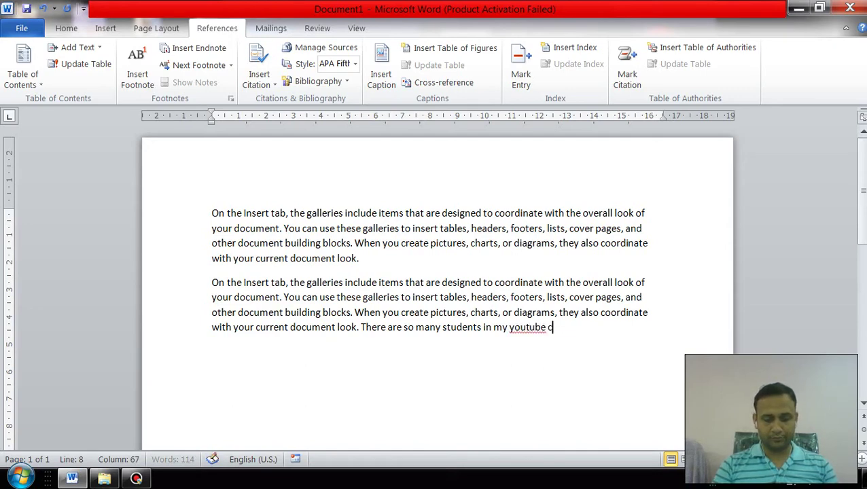
type("hannel")
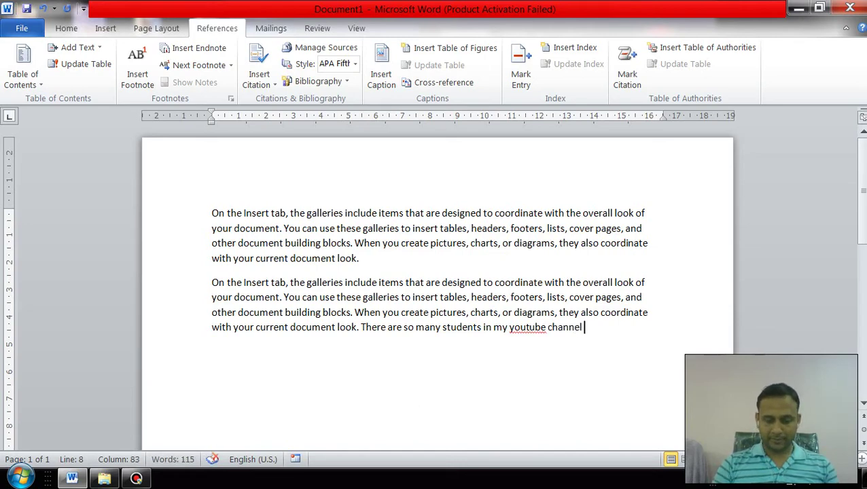
type("  ,M")
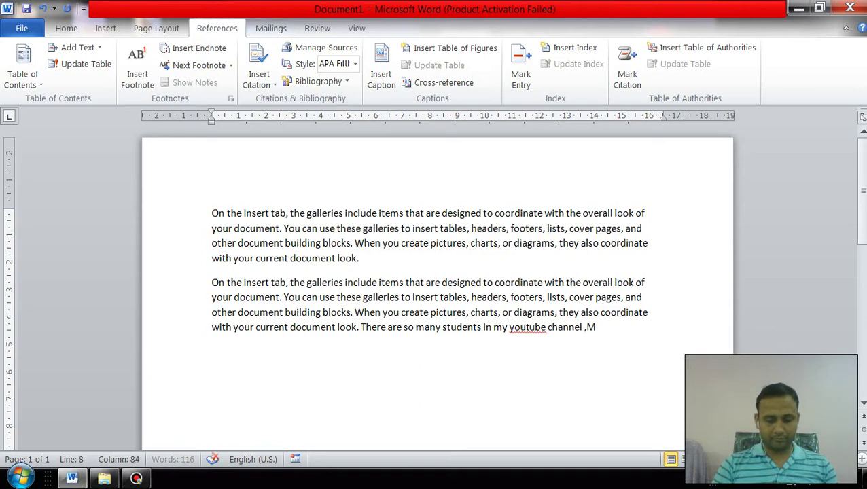
type("ay ")
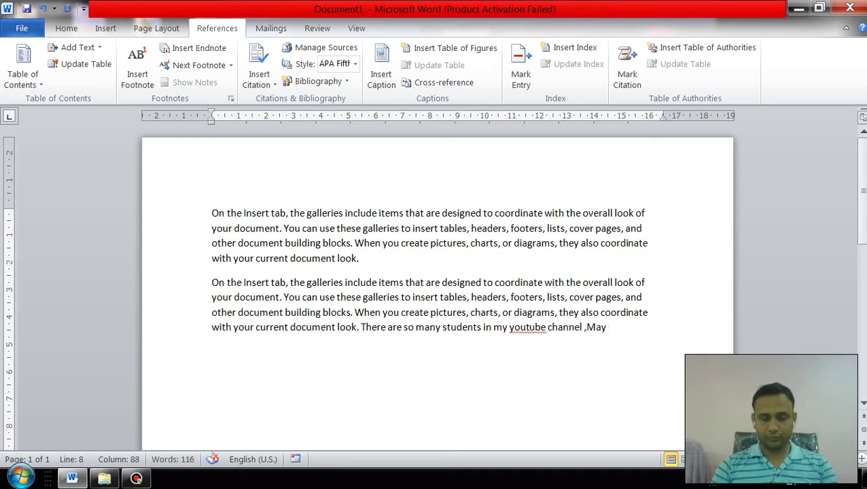
type("you also")
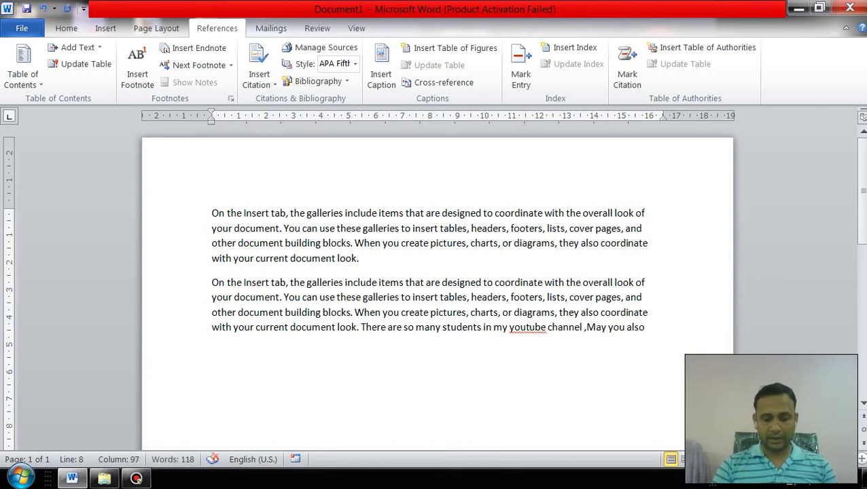
type(" joi")
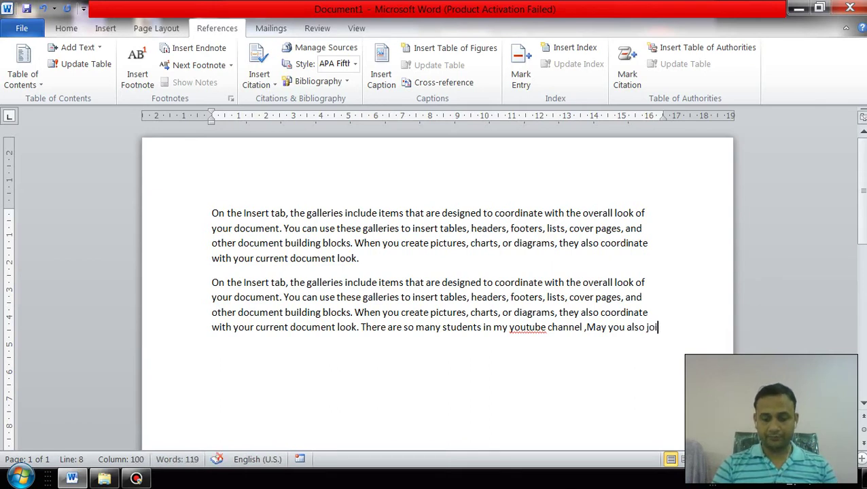
type("n")
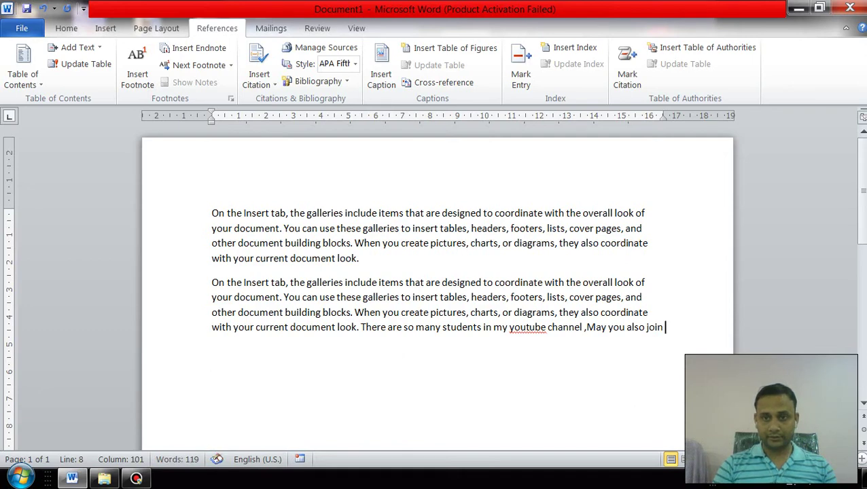
type(" this")
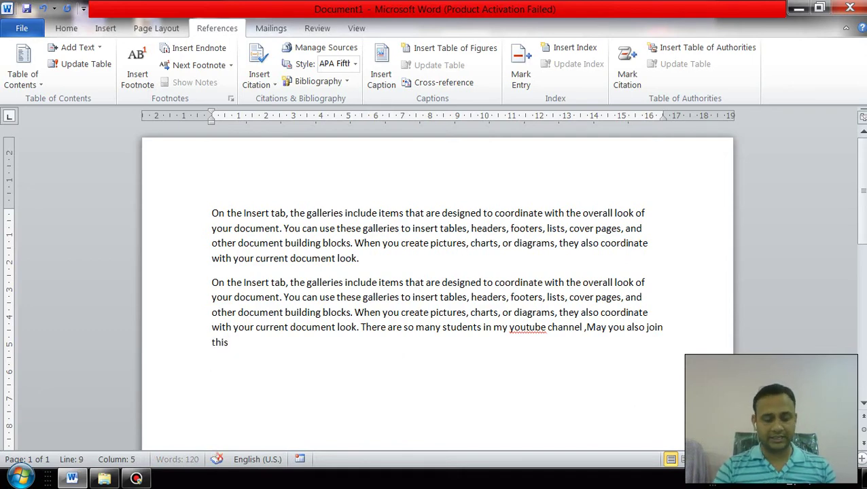
type(" c")
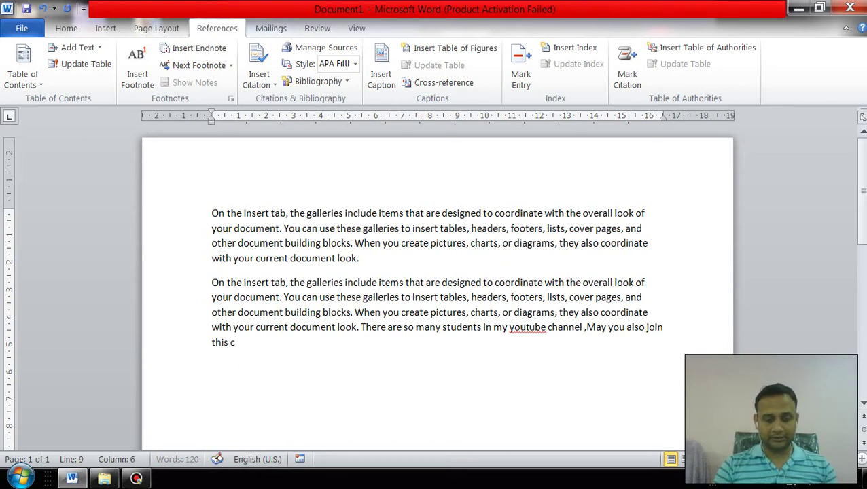
type("hannel")
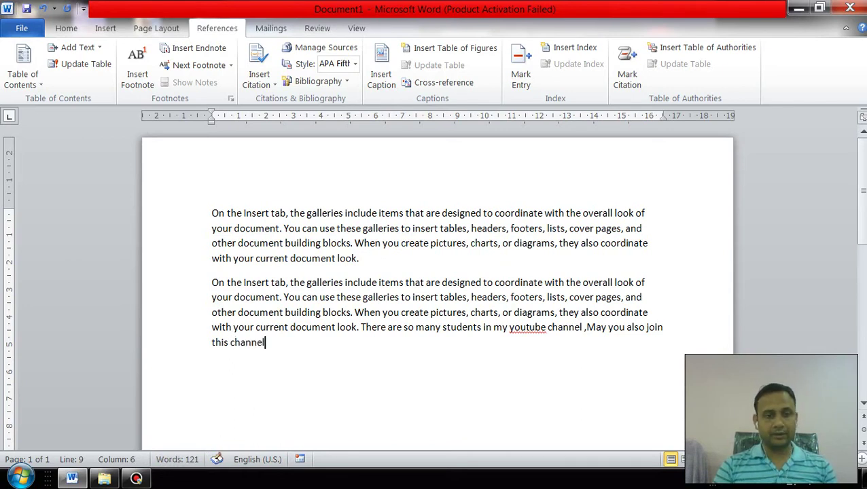
type(".")
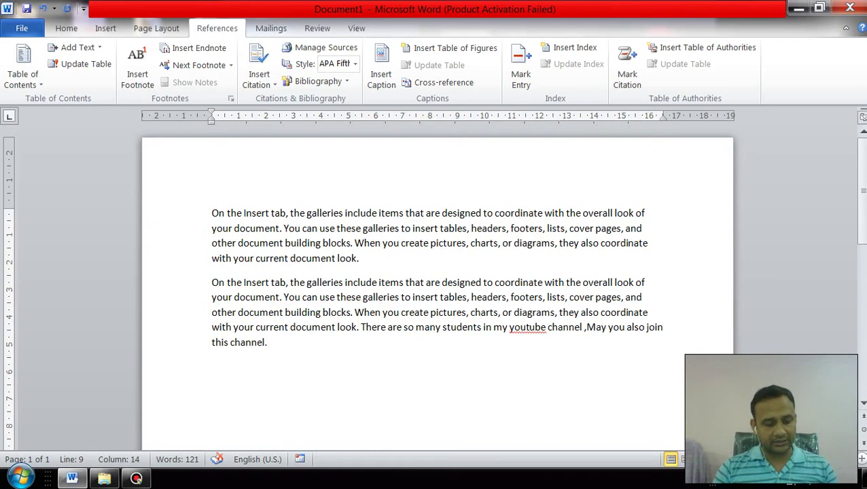
Add a new line reading 'These are students.' below the second paragraph.
key("Return")
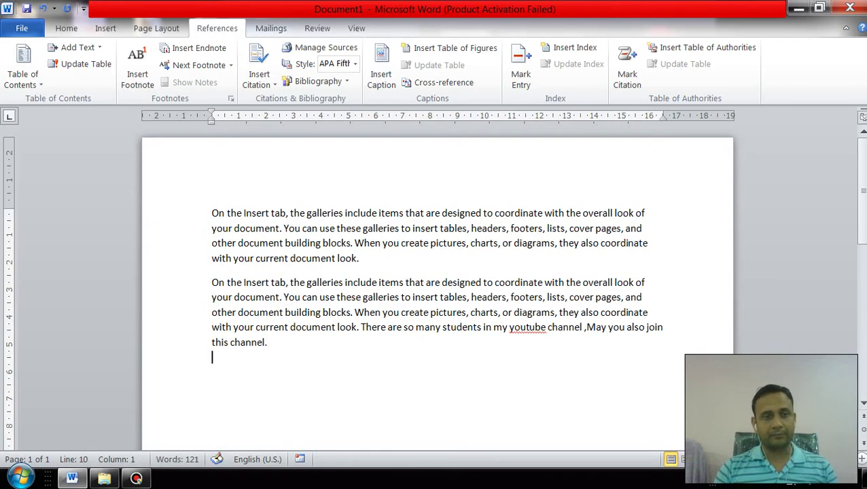
type("ther")
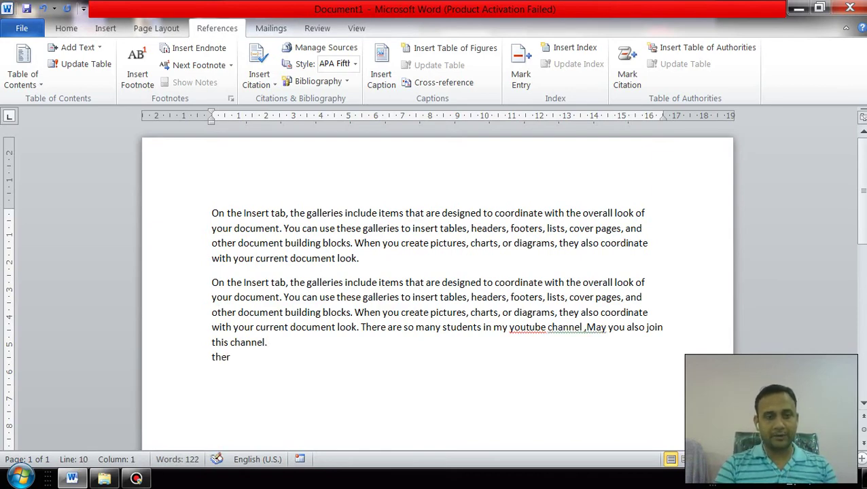
key("BackSpace")
key("BackSpace")
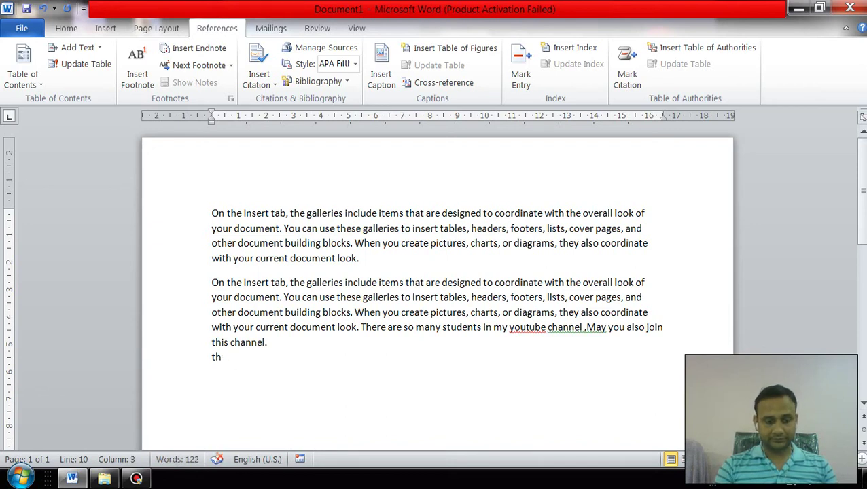
type("es")
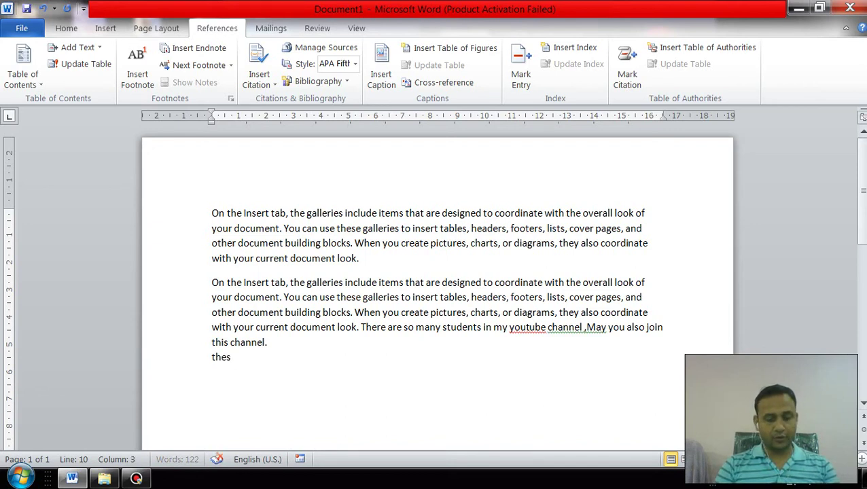
type("e are ")
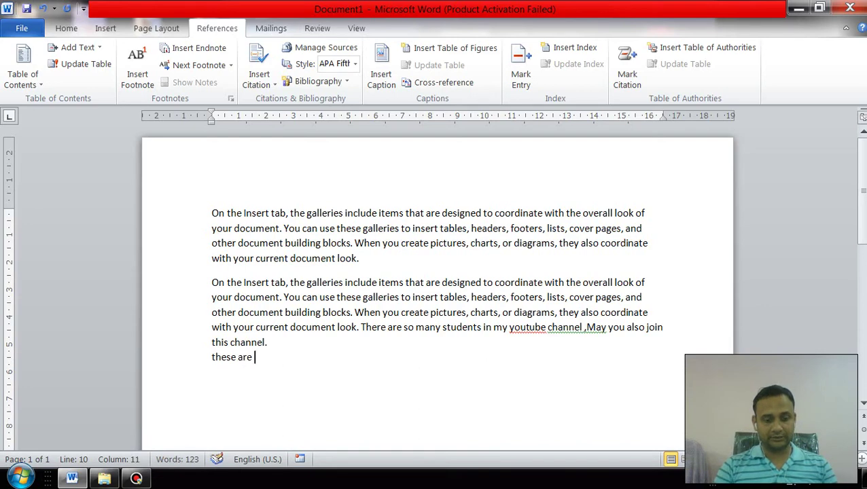
type("studen")
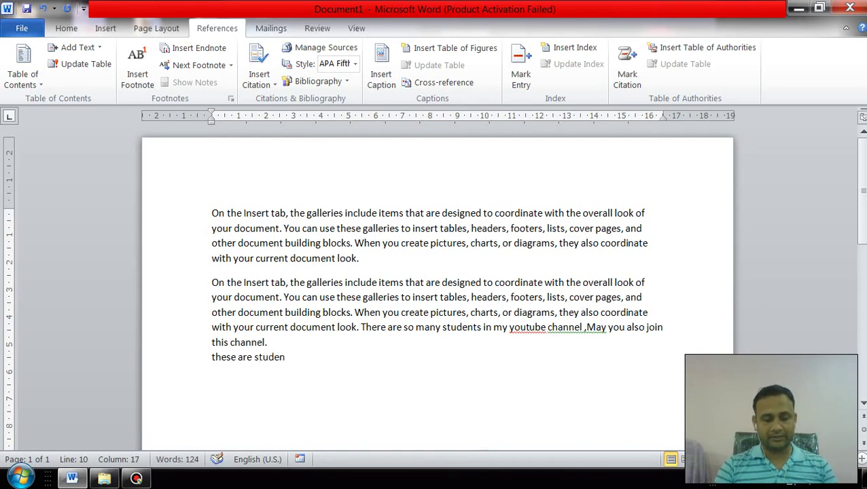
type("ts.")
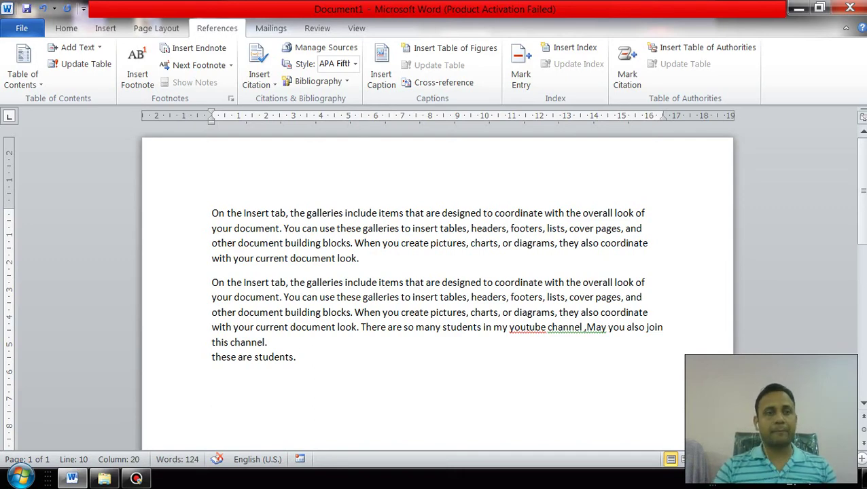
Insert a page break after the text, then undo it along with the trailing text.
left_click(106, 28)
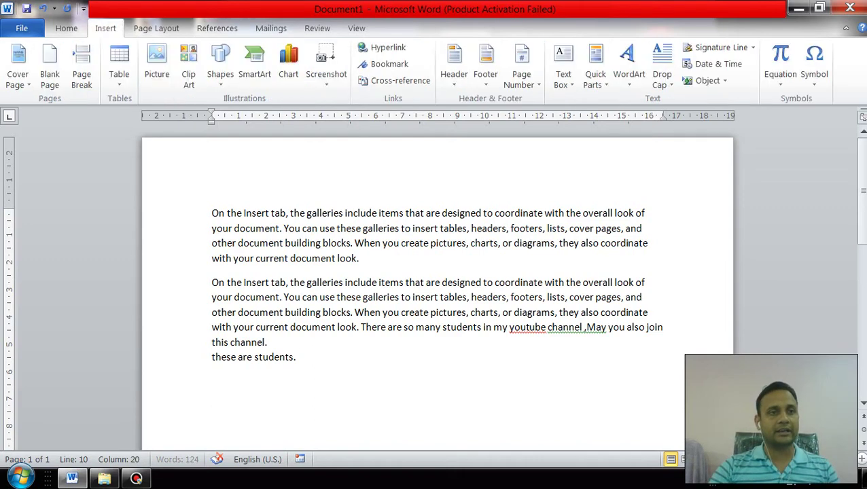
left_click(156, 28)
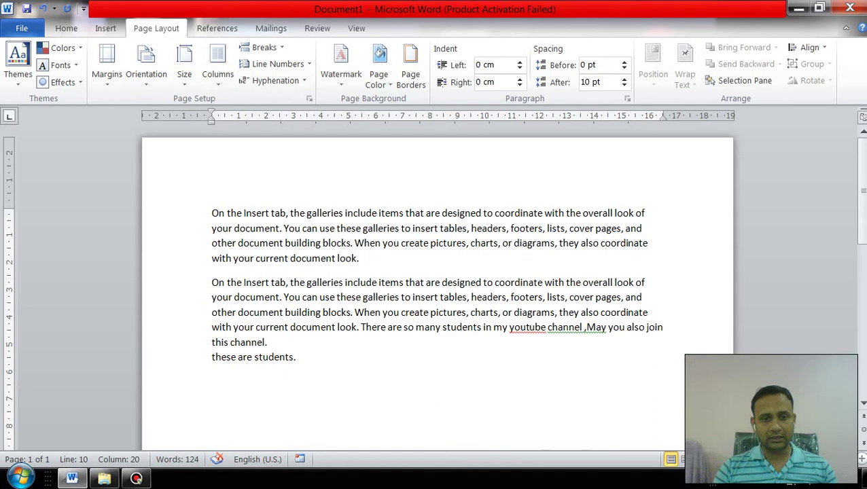
key("ctrl+Return")
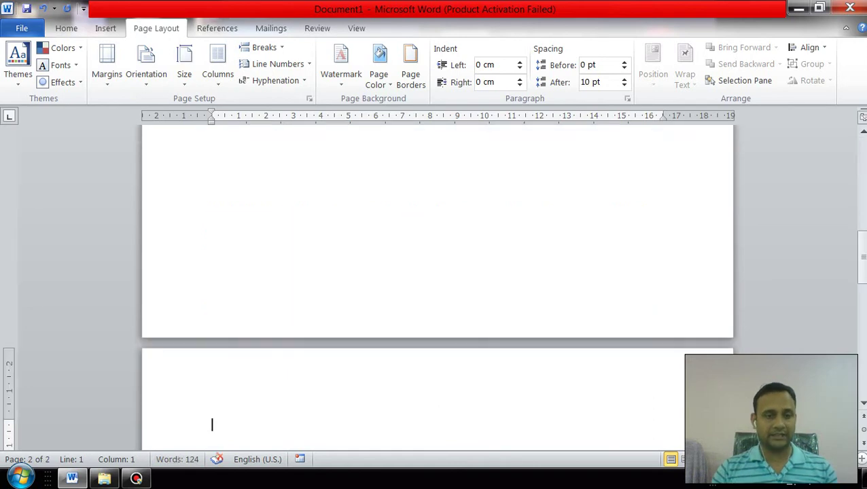
key("ctrl+z")
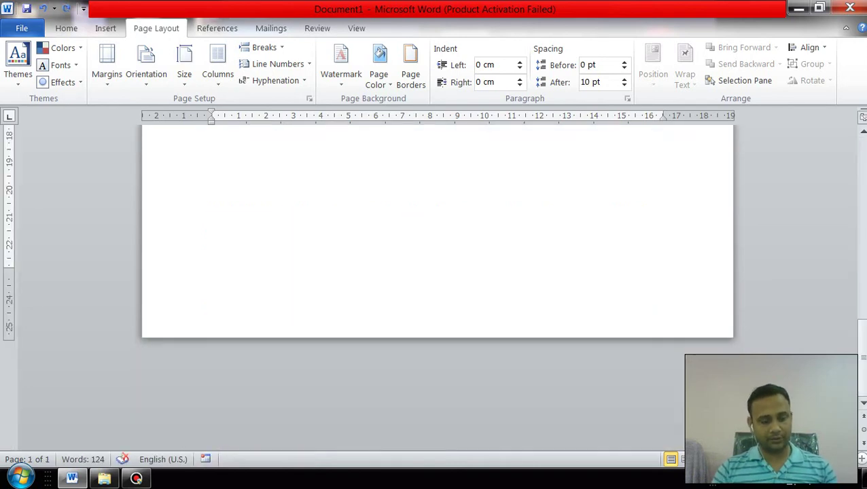
key("ctrl+z")
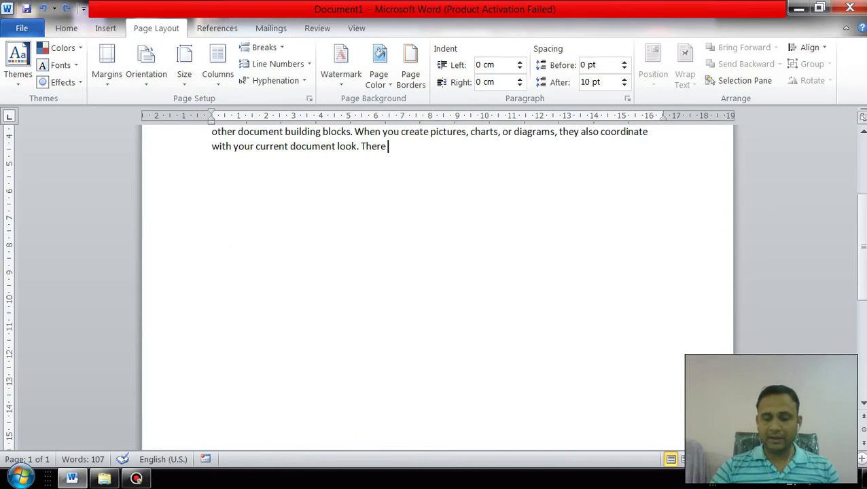
Clear the entire document back to an empty page.
scroll(438, 285, "up", 1)
scroll(438, 286, "up", 3)
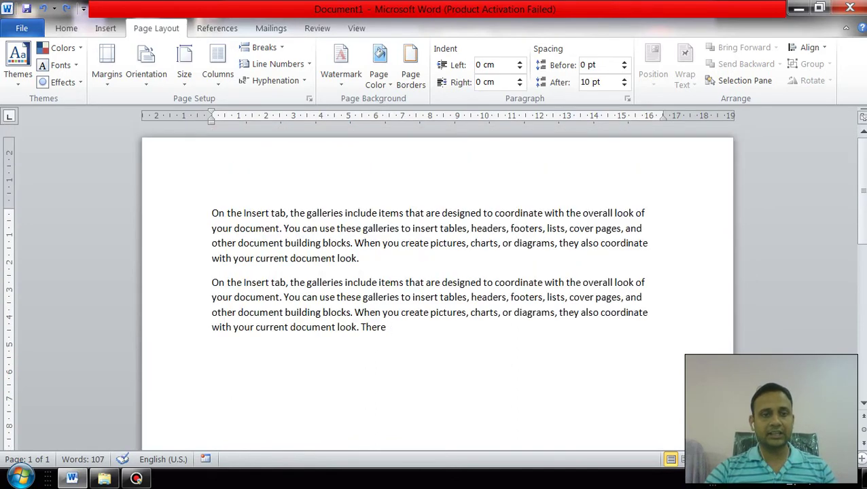
key("ctrl+a")
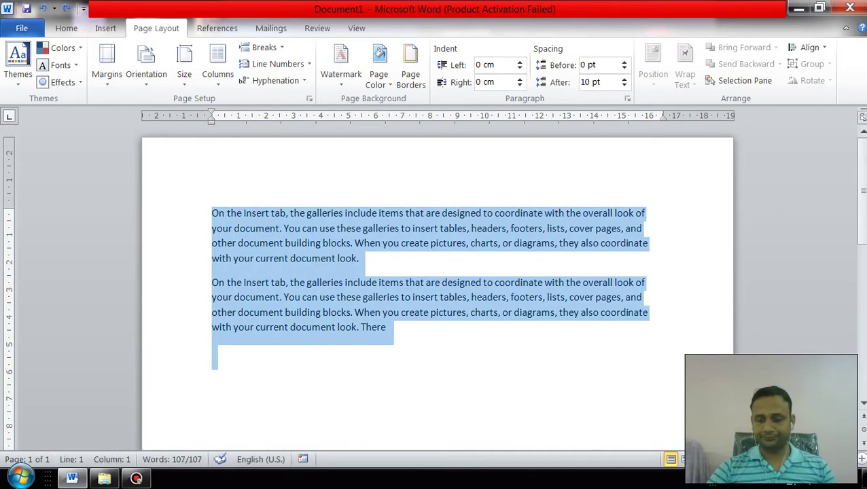
key("Delete")
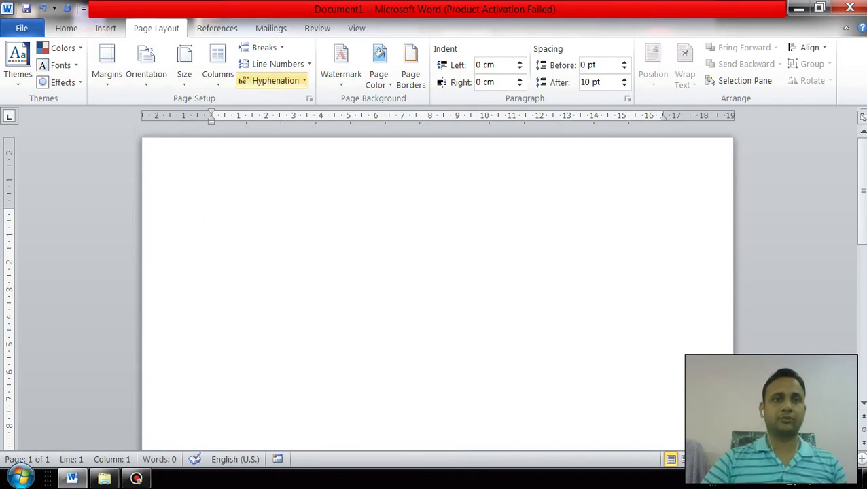
Type the heading 'computer' and generate two paragraphs below it with =rand(2,3).
left_click(217, 28)
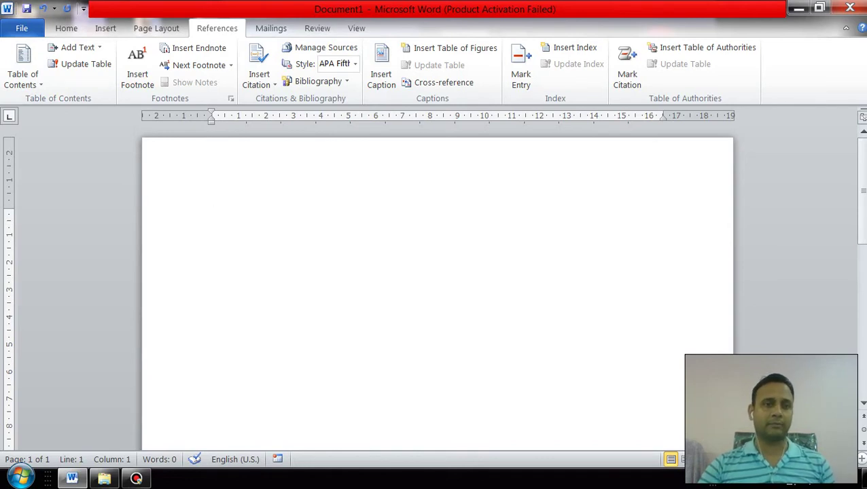
type("com")
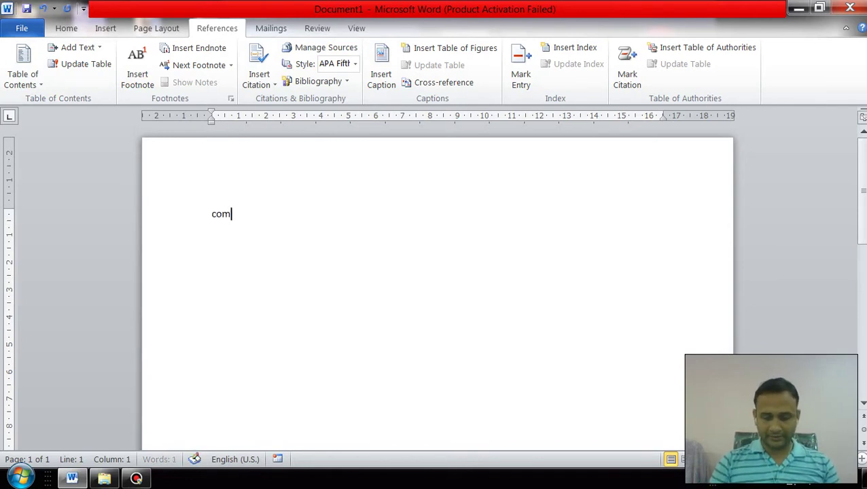
type("puter")
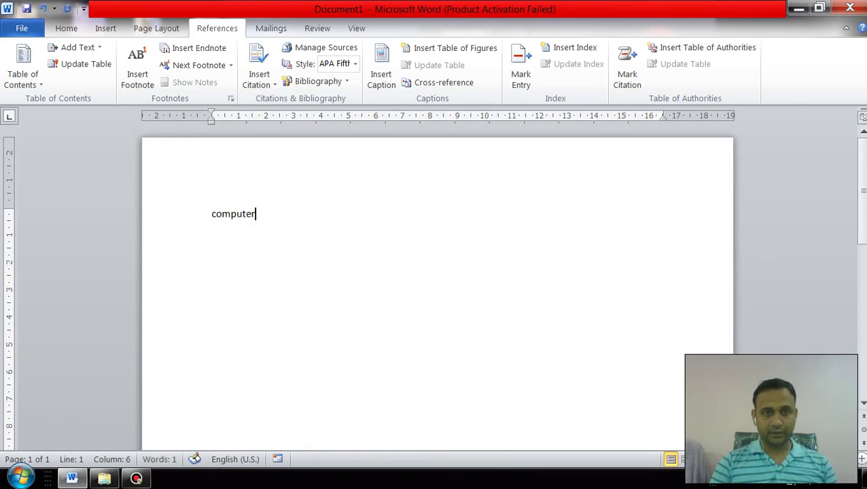
key("Return")
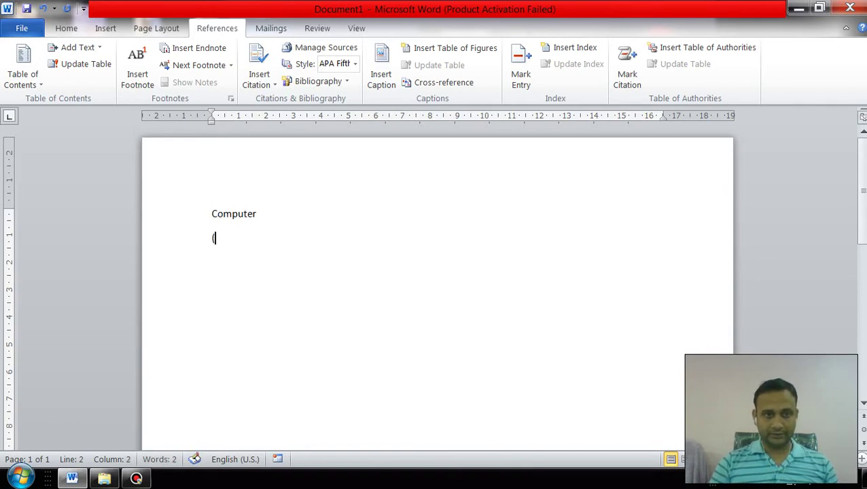
type("=ra")
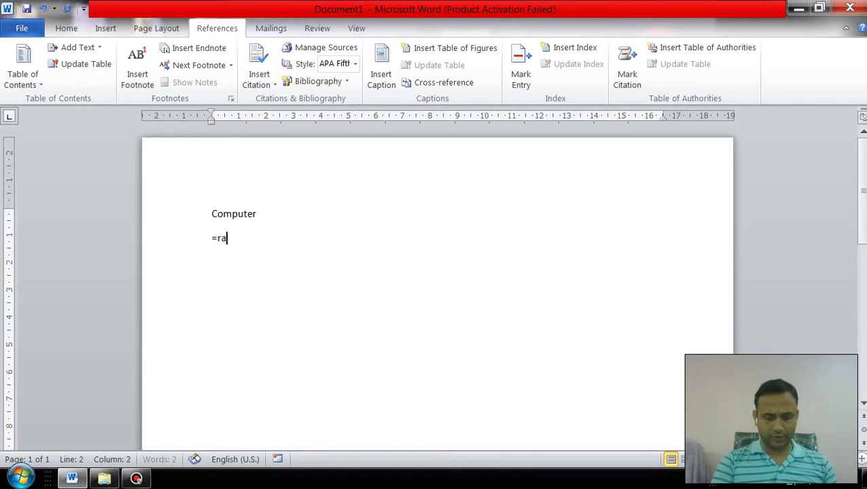
type("nd(")
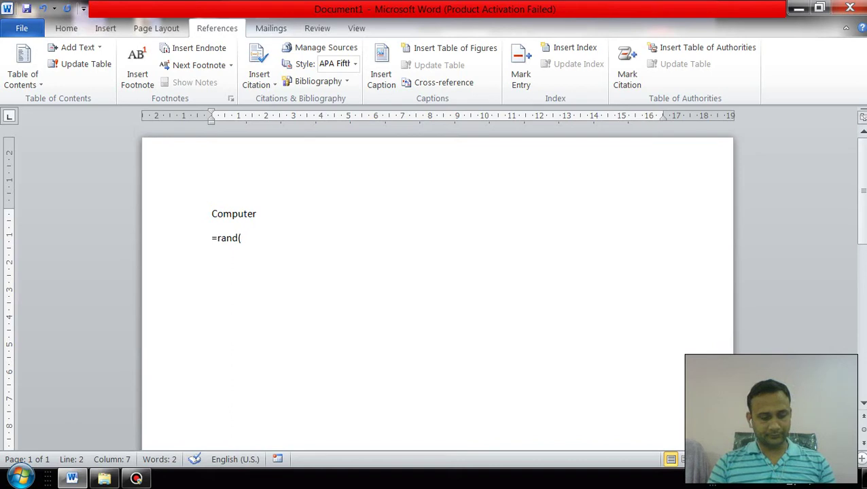
type("2,")
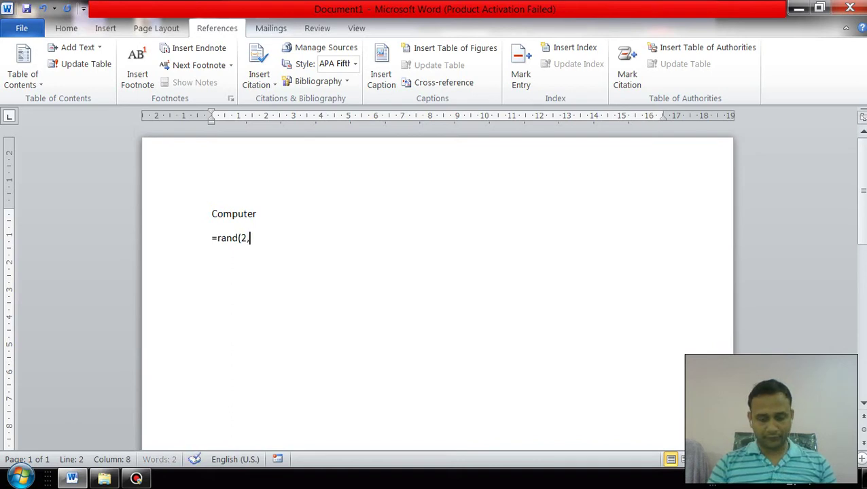
type("3)")
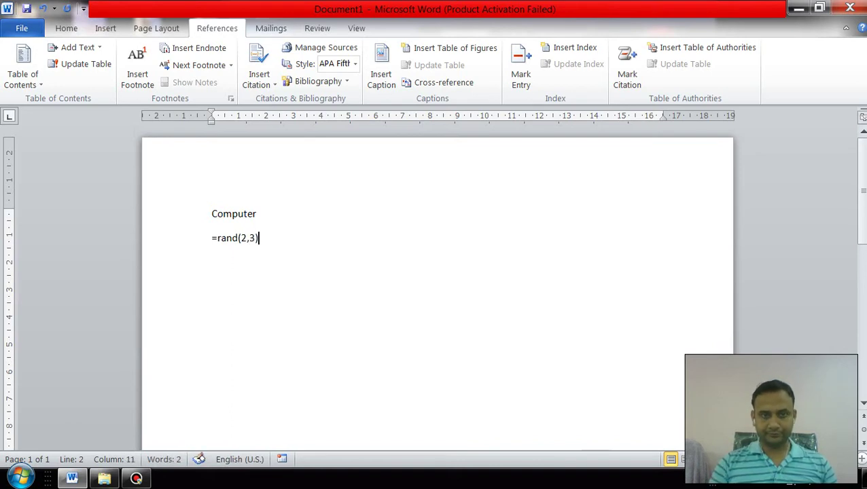
key("Return")
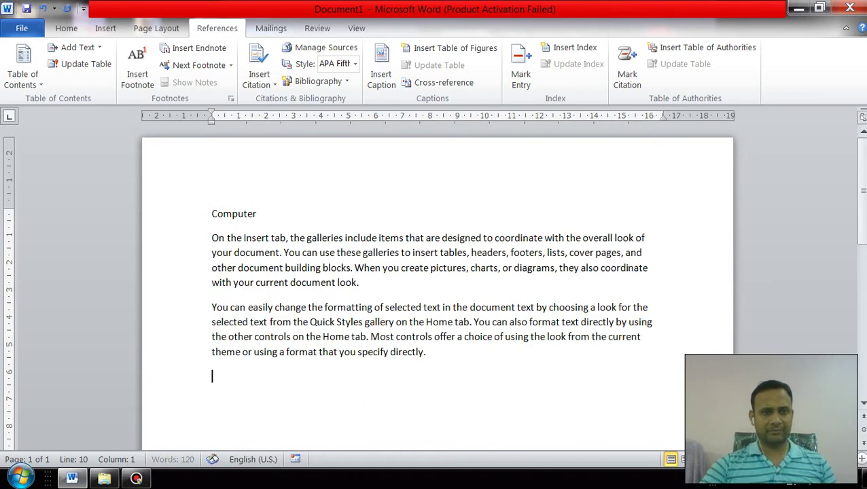
Duplicate the heading and paragraphs onto a new page 2, renaming the heading 'network'.
left_click_drag(211, 214, 431, 367)
key("ctrl+c")
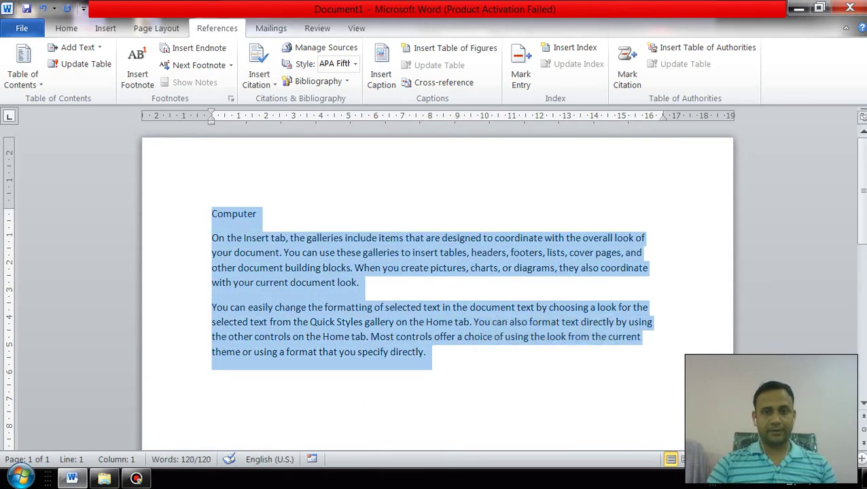
left_click(426, 351)
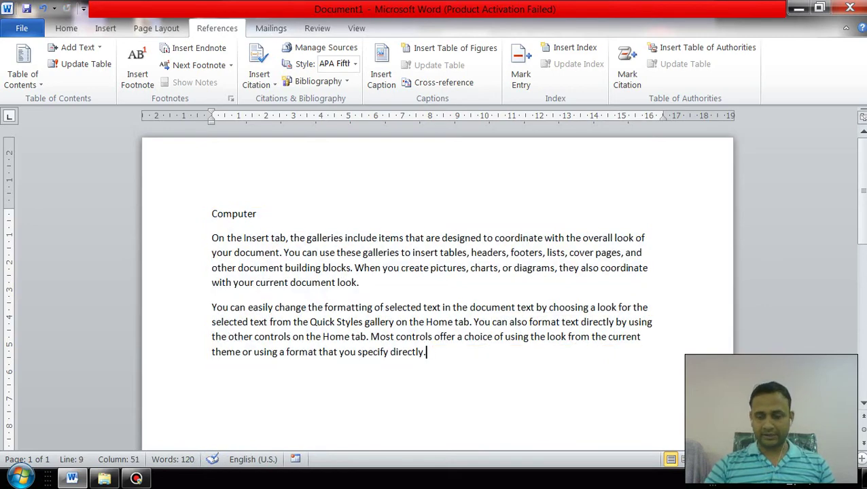
key("Down")
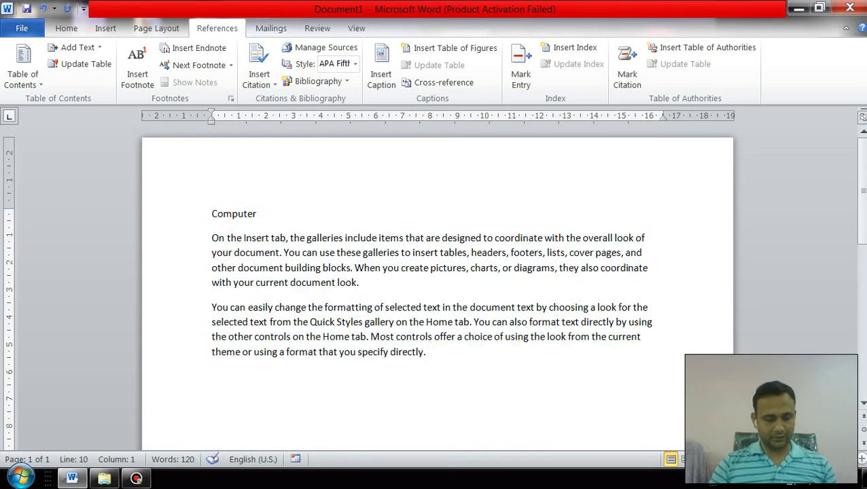
key("ctrl+Return")
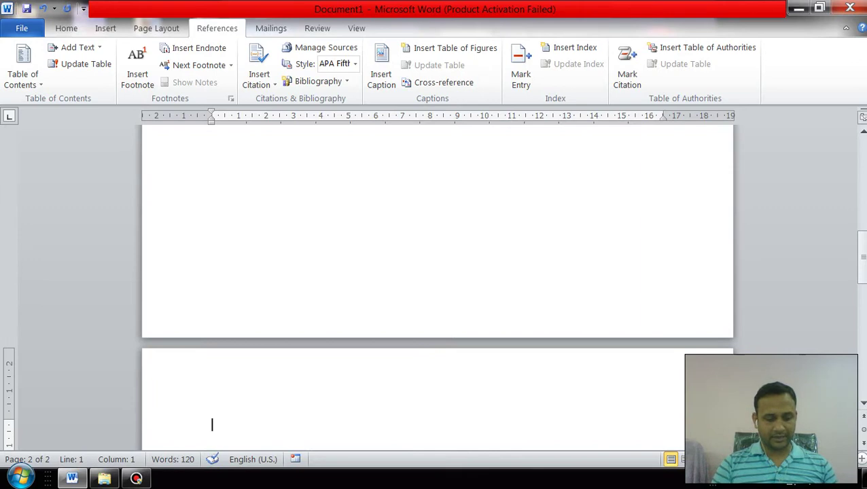
key("ctrl+v")
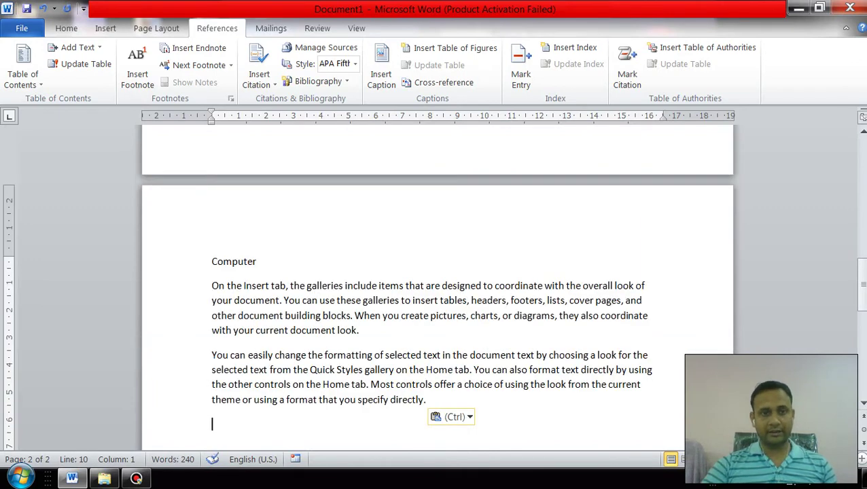
key("BackSpace")
key("BackSpace")
key("BackSpace")
key("BackSpace")
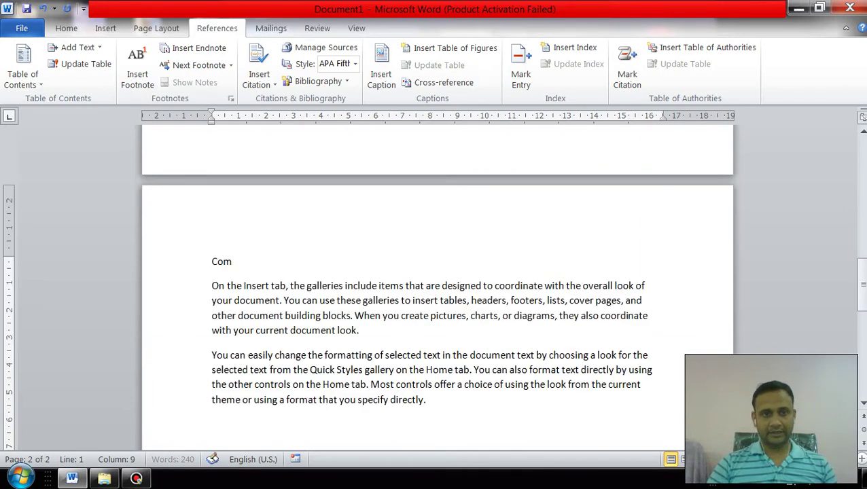
key("BackSpace")
key("BackSpace")
key("BackSpace")
type("n")
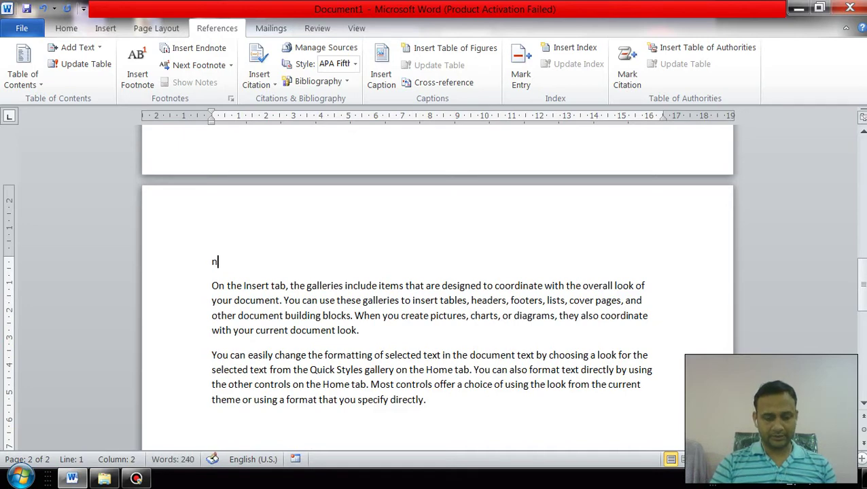
type("etwor")
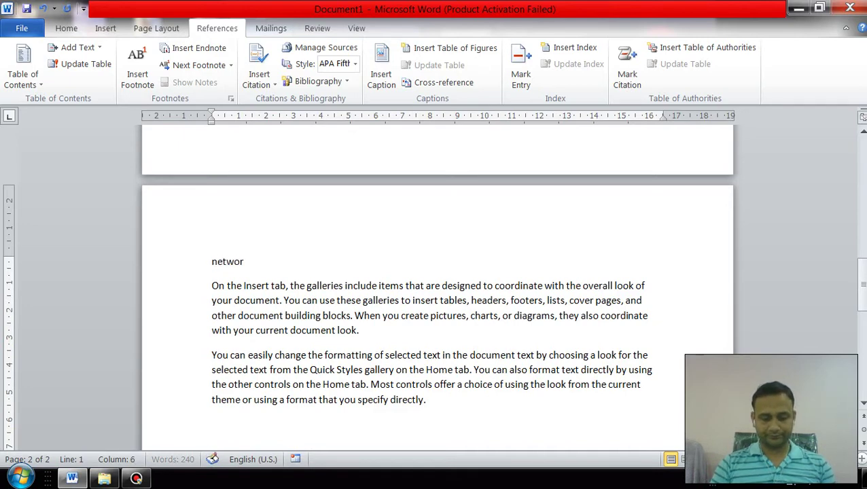
type("k")
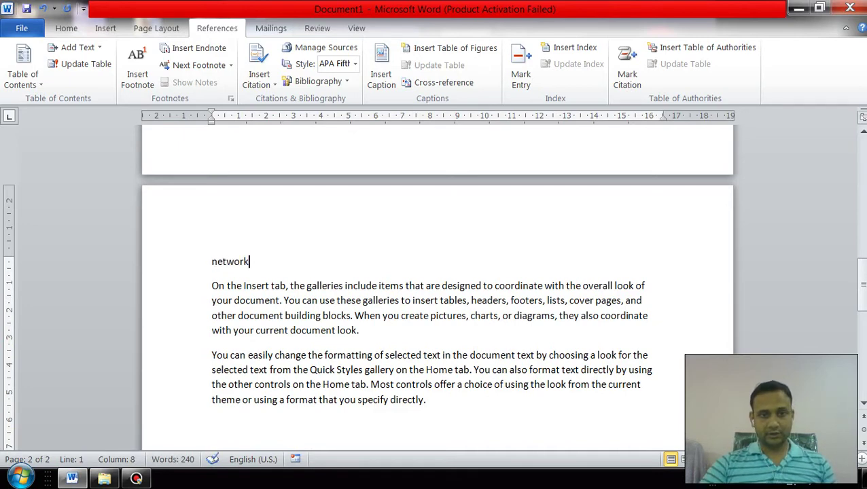
Paste the same content onto a new page 3 and rename its heading 'corona'.
key("ctrl+End")
scroll(435, 285, "up", 4)
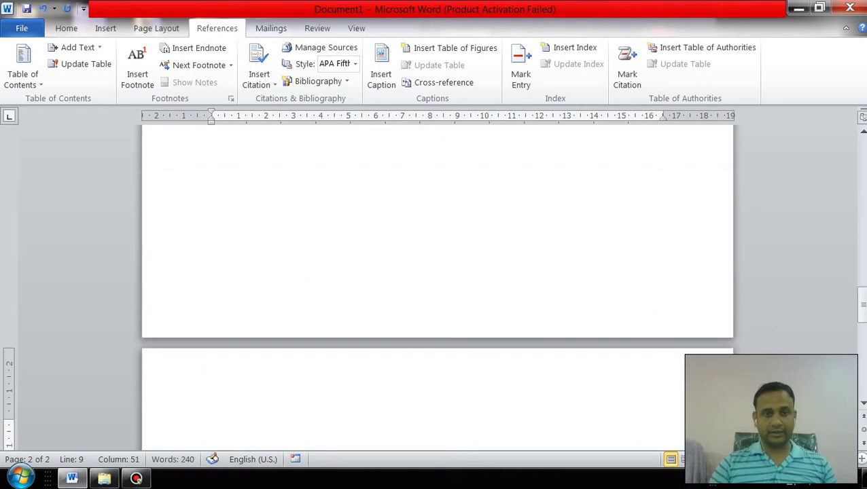
key("ctrl+Return")
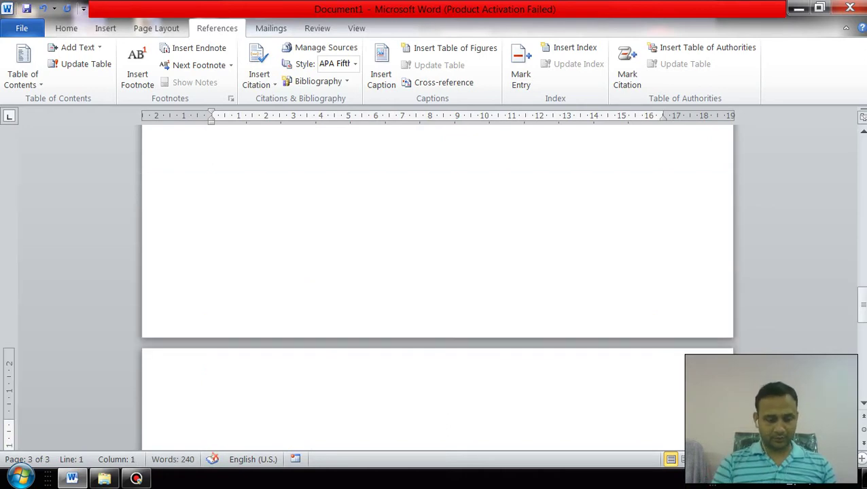
key("ctrl+v")
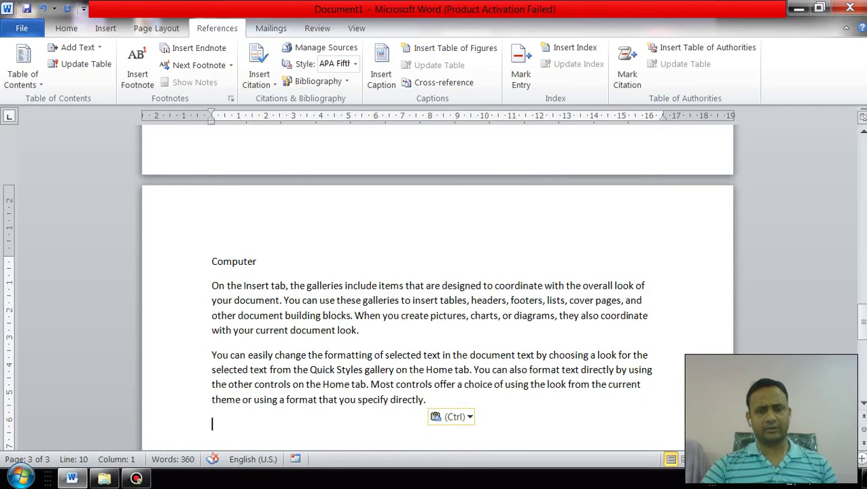
key("BackSpace")
key("BackSpace")
key("BackSpace")
key("BackSpace")
key("BackSpace")
key("BackSpace")
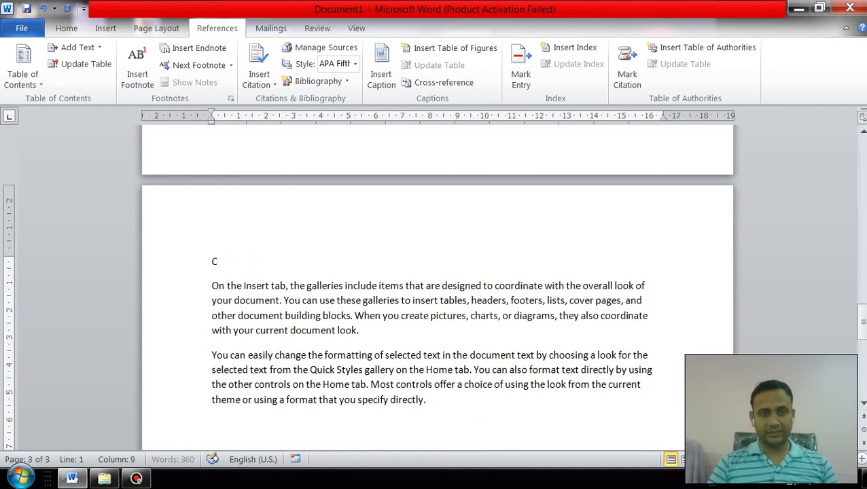
key("BackSpace")
type("coro")
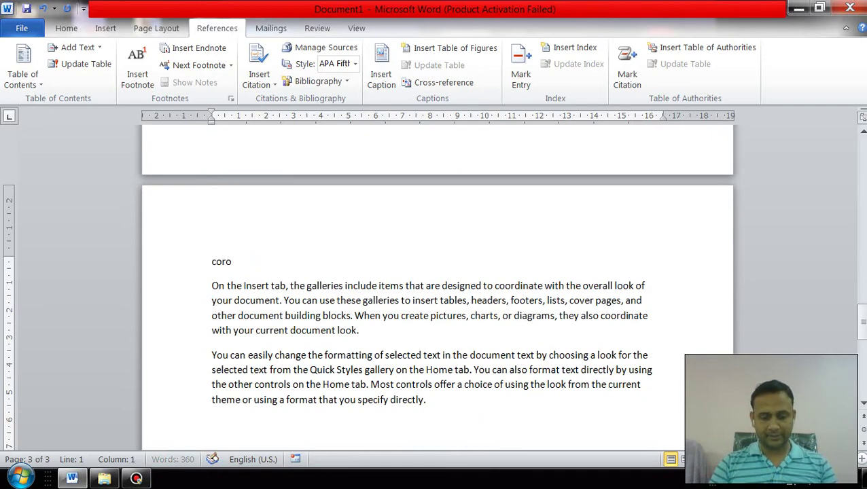
type("na")
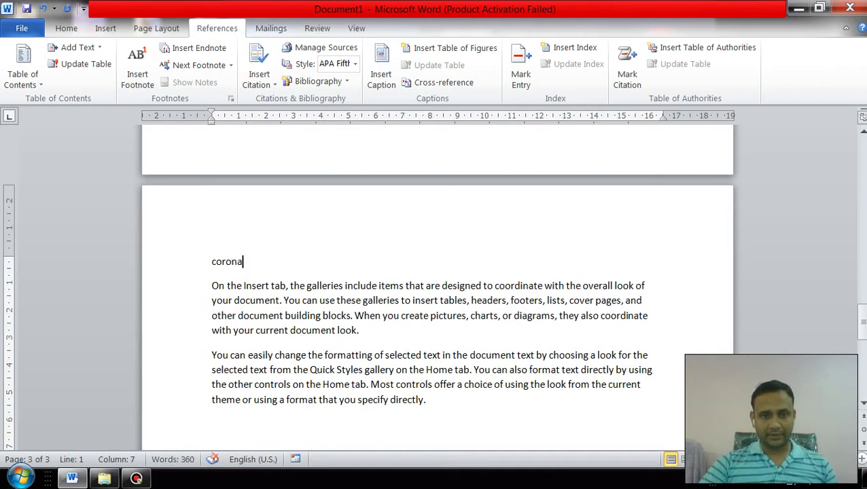
scroll(437, 285, "up", 1)
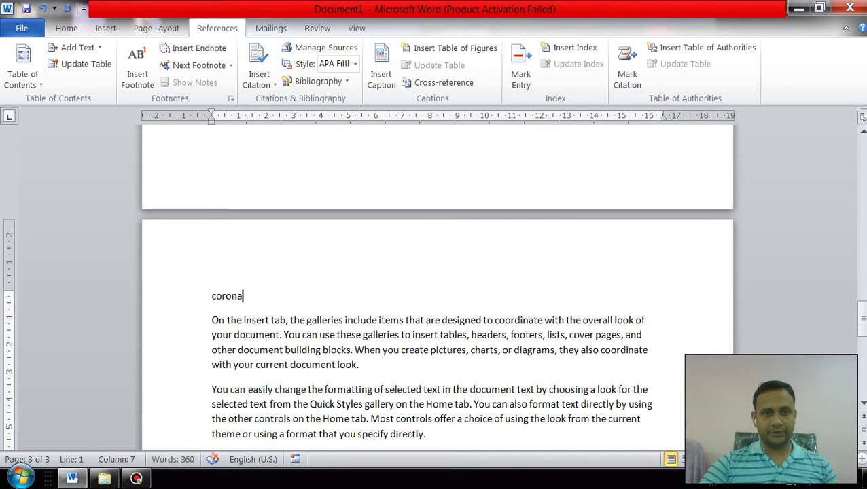
Highlight the corona heading on page 3 in yellow.
left_click_drag(211, 296, 249, 299)
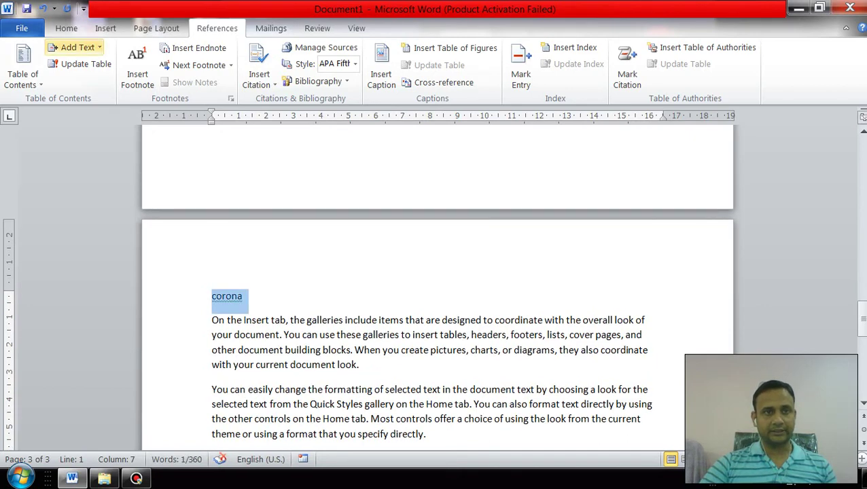
left_click(66, 27)
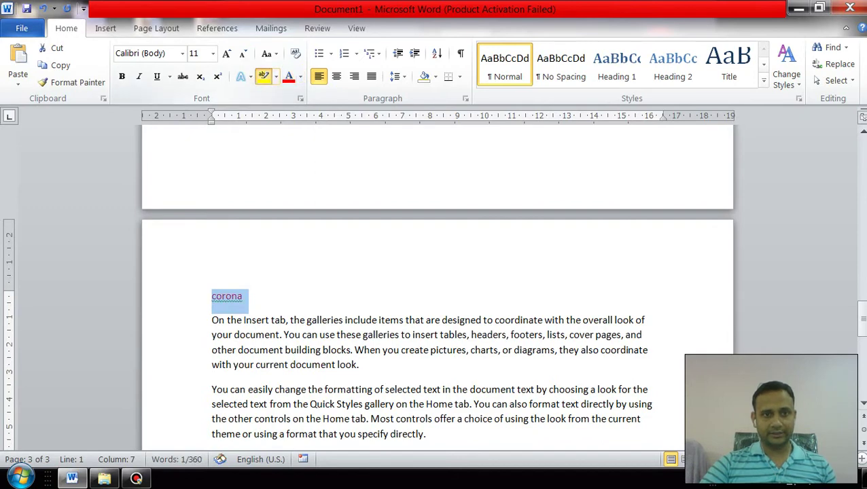
left_click(264, 76)
scroll(435, 286, "up", 5)
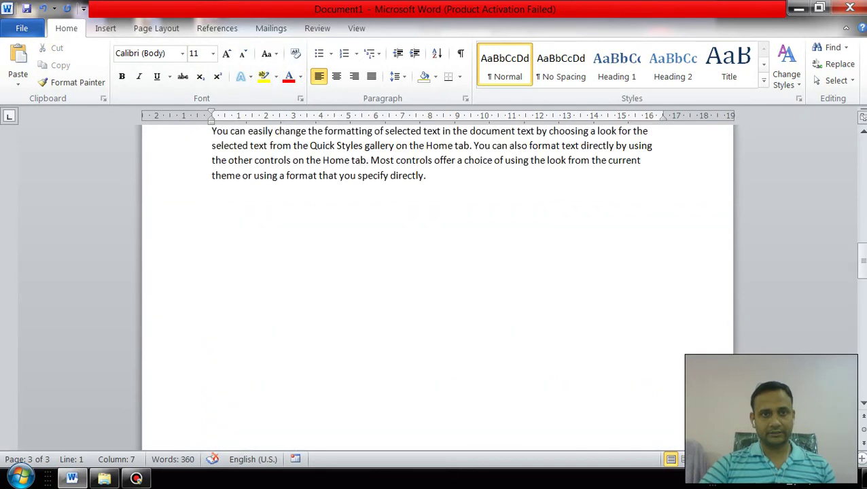
scroll(435, 285, "up", 3)
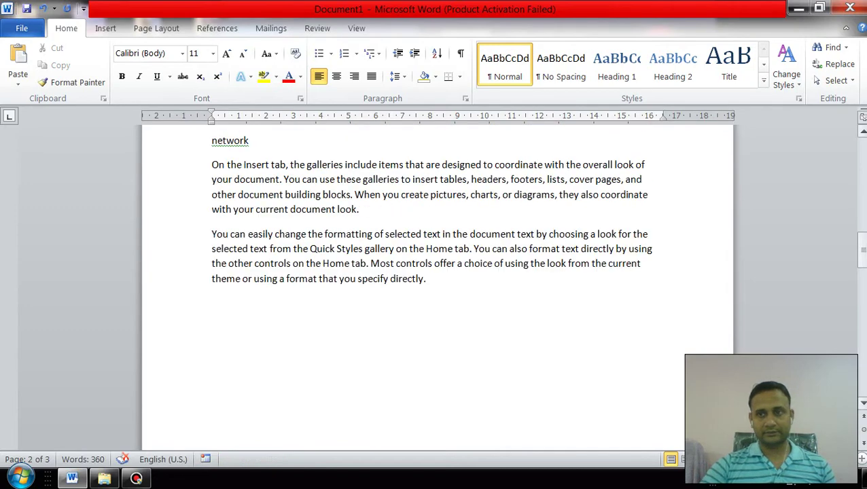
scroll(434, 285, "up", 1)
scroll(435, 285, "up", 2)
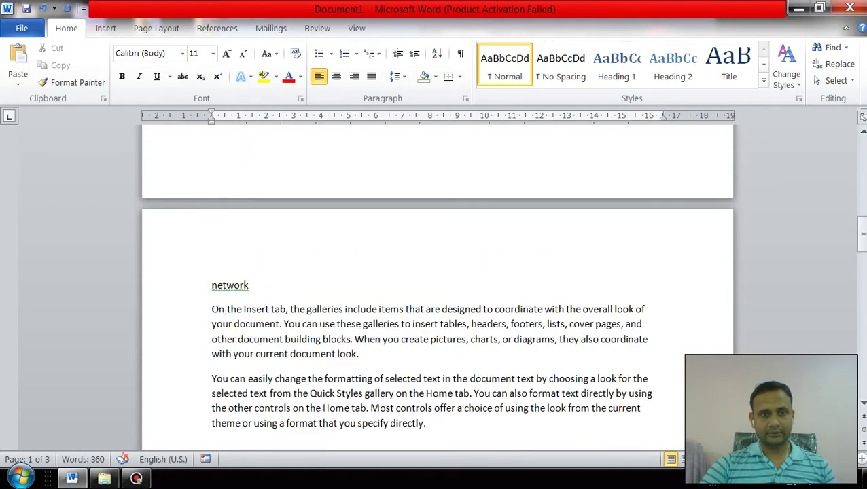
Highlight the network and Computer headings in yellow as well.
left_click_drag(211, 286, 250, 285)
left_click(263, 76)
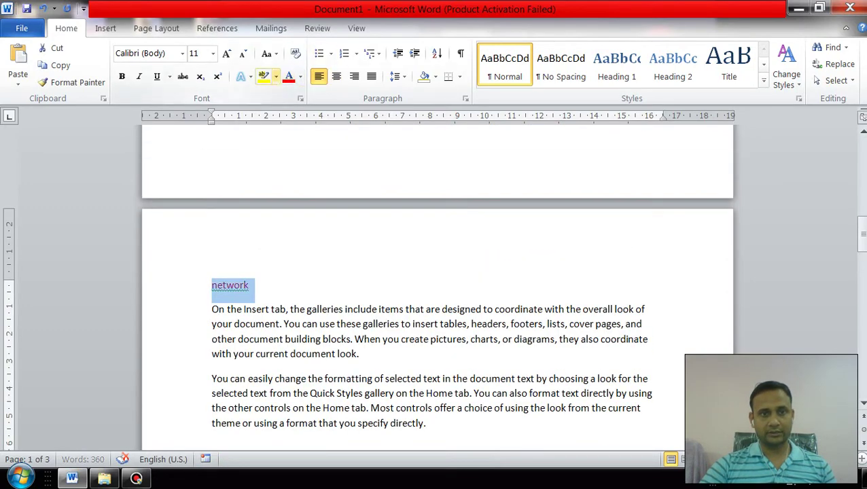
left_click(250, 285)
left_click_drag(862, 238, 862, 184)
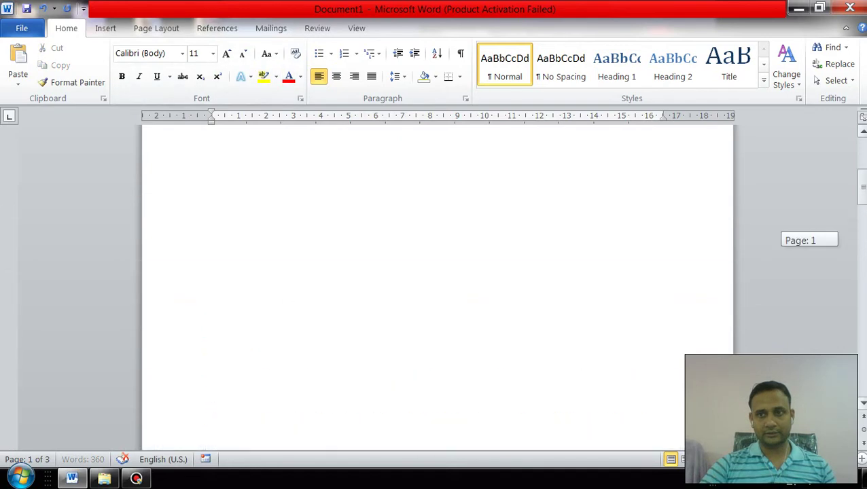
triple_click(214, 214)
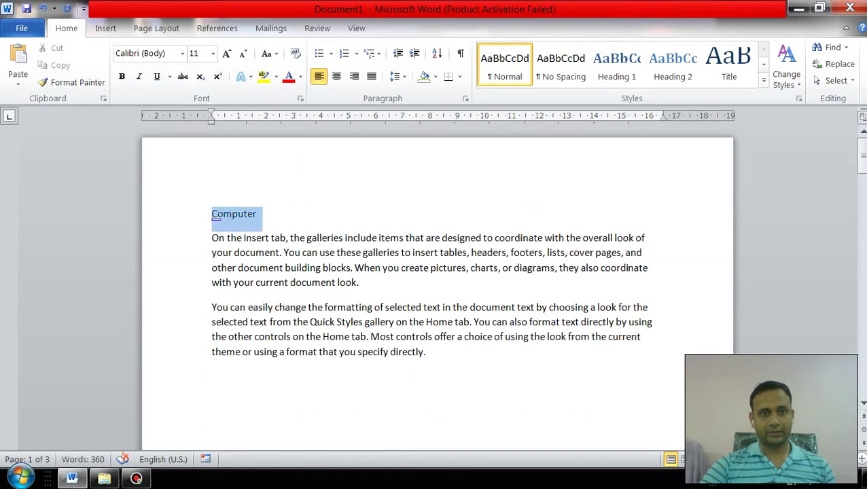
left_click(264, 76)
left_click(257, 214)
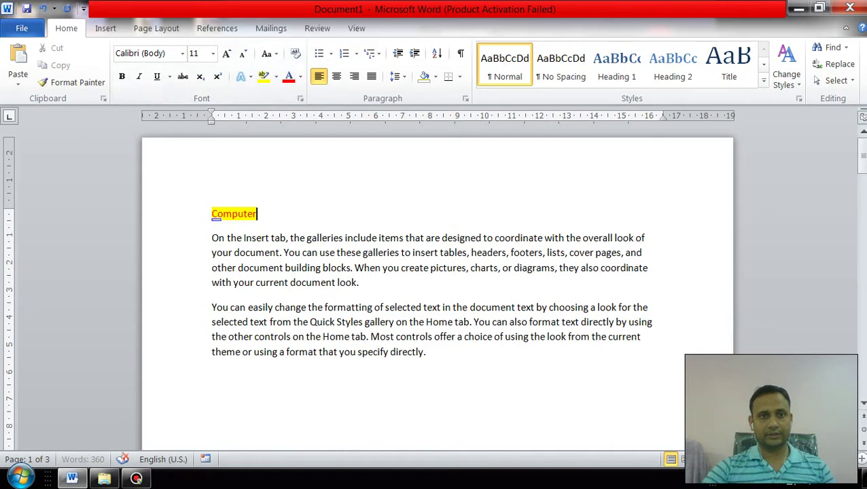
left_click(212, 214)
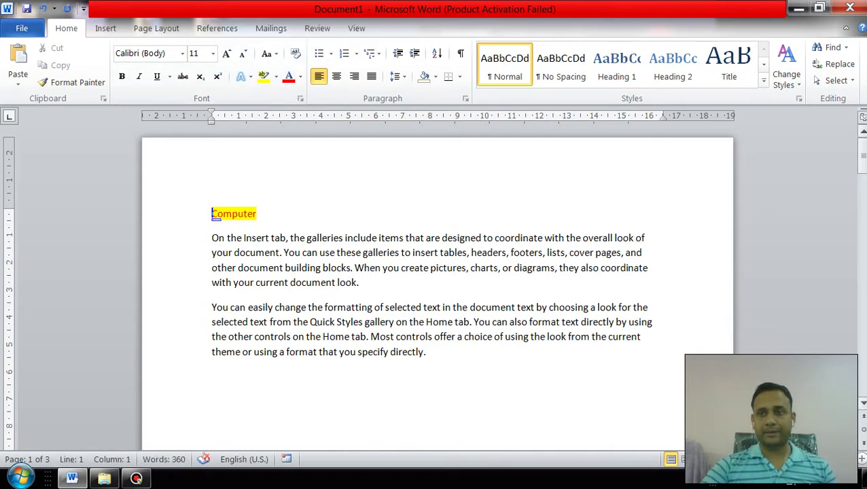
mouse_move(862, 147)
left_mouse_down()
mouse_move(862, 302)
mouse_move(862, 146)
left_mouse_up()
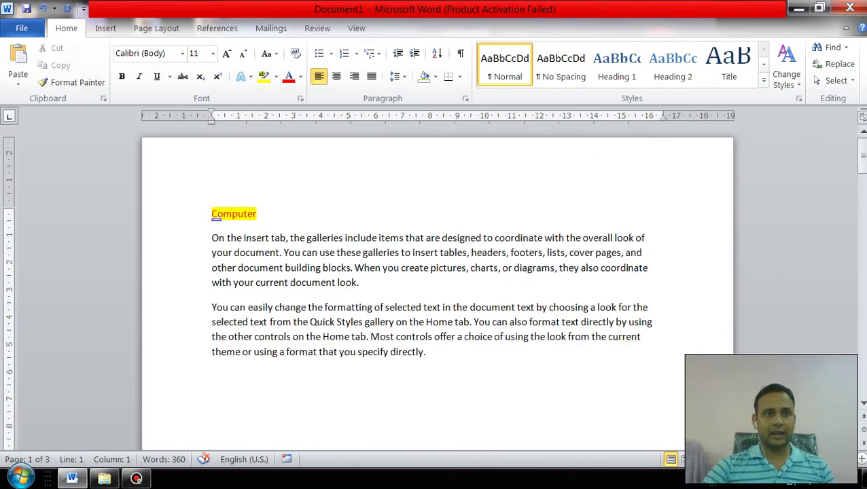
left_click(105, 27)
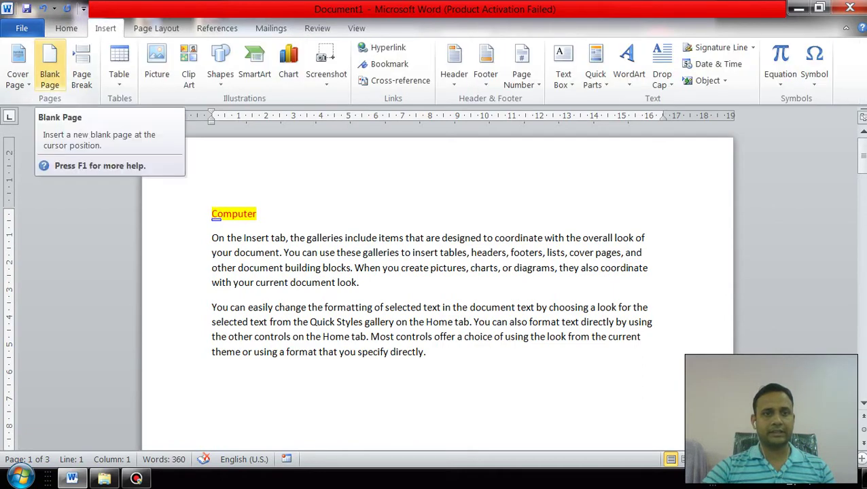
Insert a blank page ahead of the Computer heading, then reselect the word Computer.
left_click(49, 68)
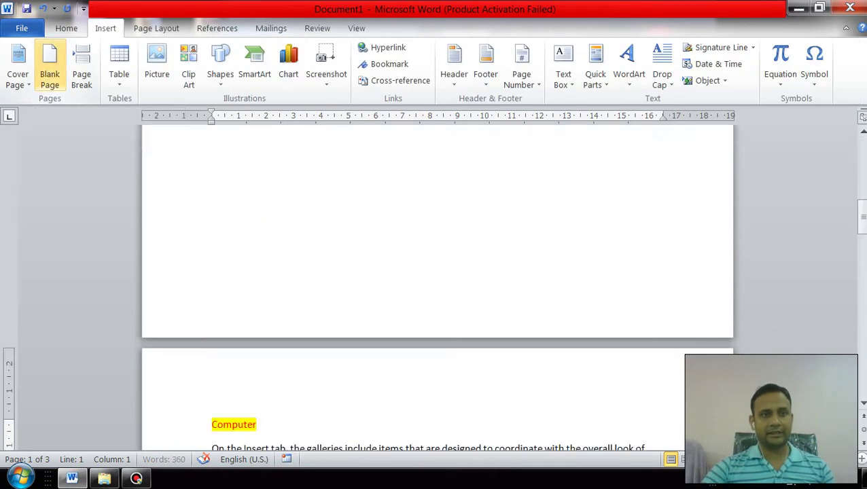
scroll(435, 272, "up", 1)
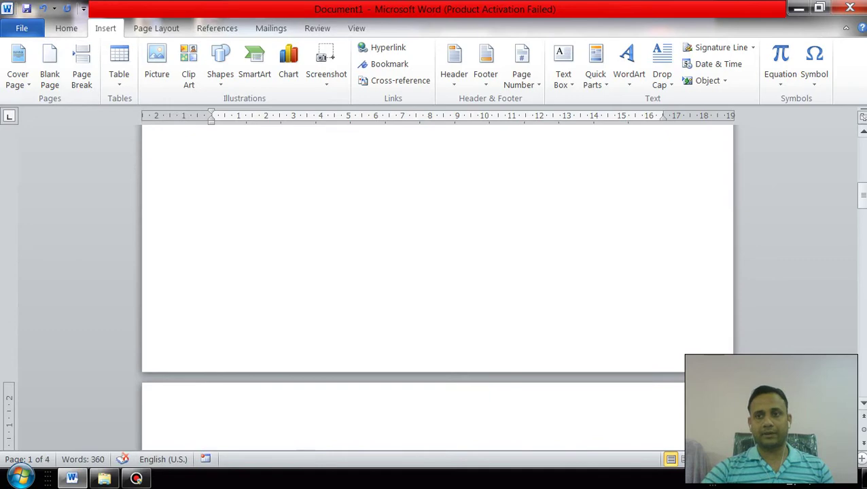
mouse_move(863, 195)
left_mouse_down()
mouse_move(863, 155)
mouse_move(862, 231)
mouse_move(863, 203)
left_mouse_up()
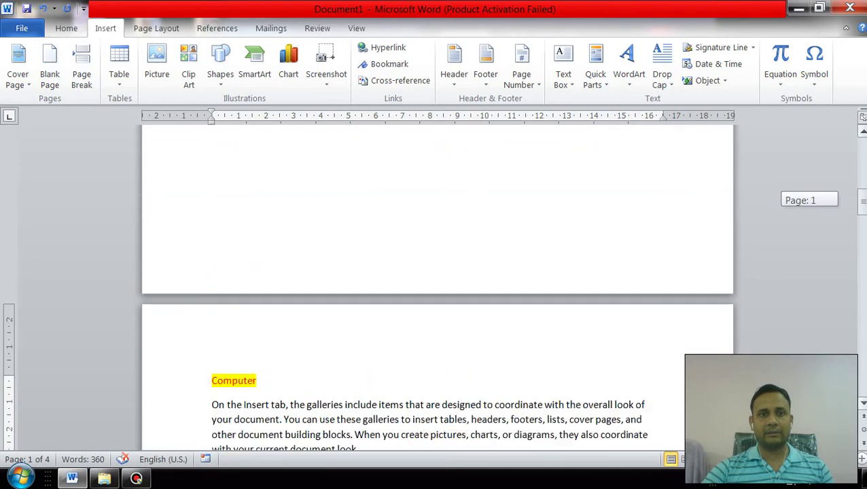
left_click_drag(212, 382, 262, 385)
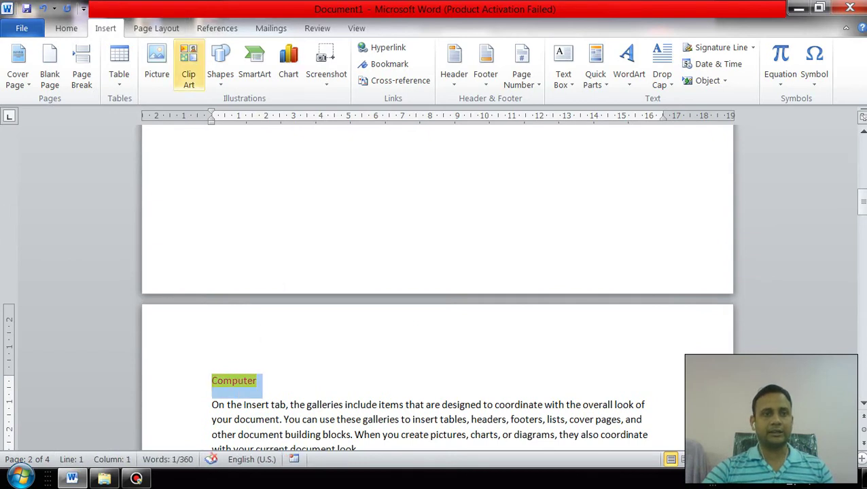
Mark the Computer and network headings as Level 2 table-of-contents entries.
left_click(156, 28)
left_click(217, 27)
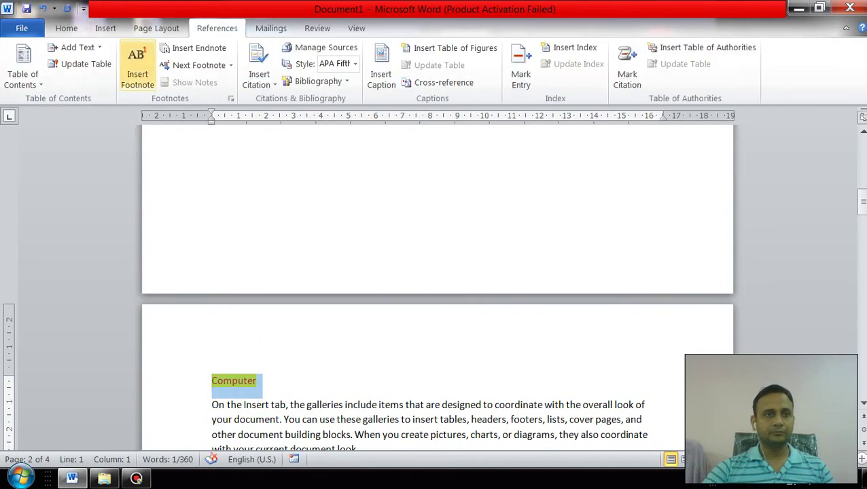
left_click(74, 47)
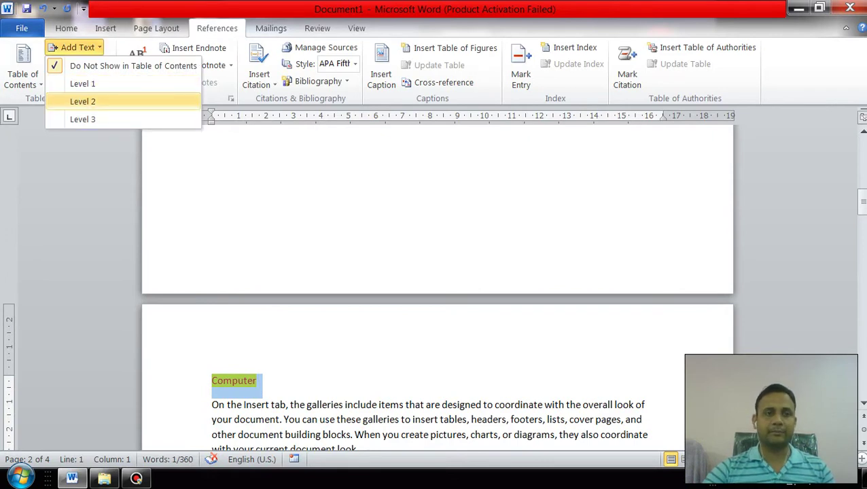
left_click(83, 101)
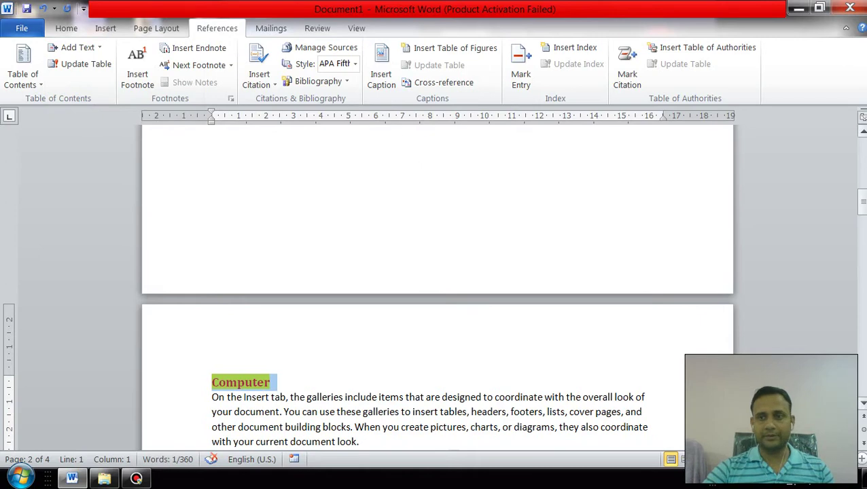
left_click_drag(862, 202, 862, 274)
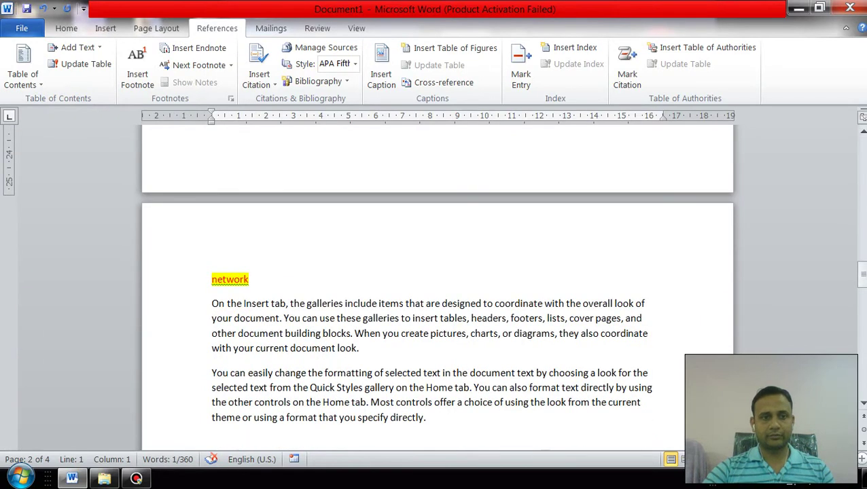
left_click_drag(212, 279, 255, 280)
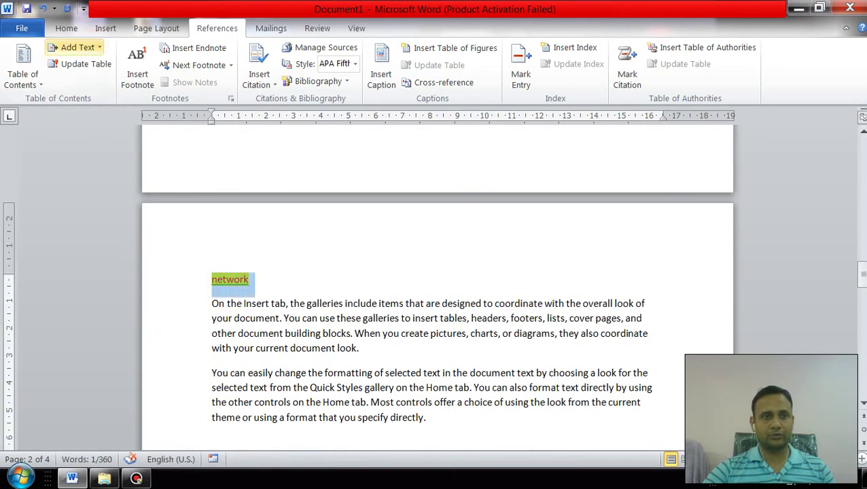
left_click(75, 47)
left_click(82, 101)
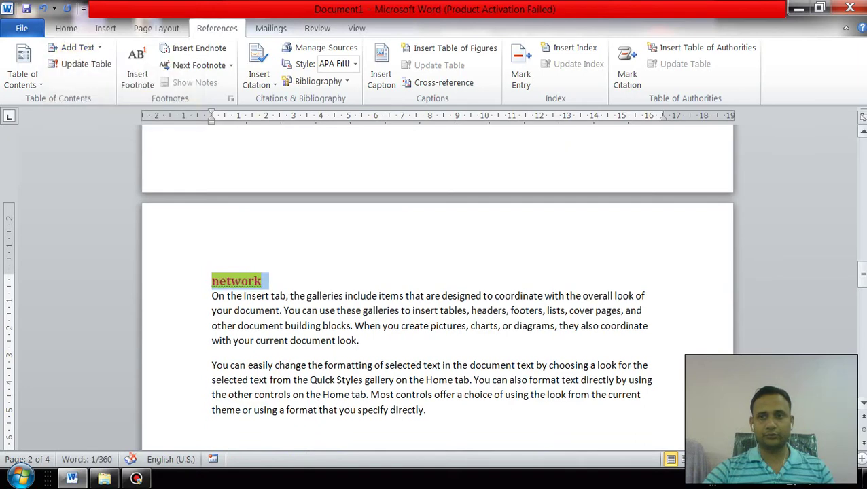
Mark the corona heading as a Level 3 table-of-contents entry.
left_click_drag(862, 274, 862, 316)
left_click_drag(862, 338, 862, 341)
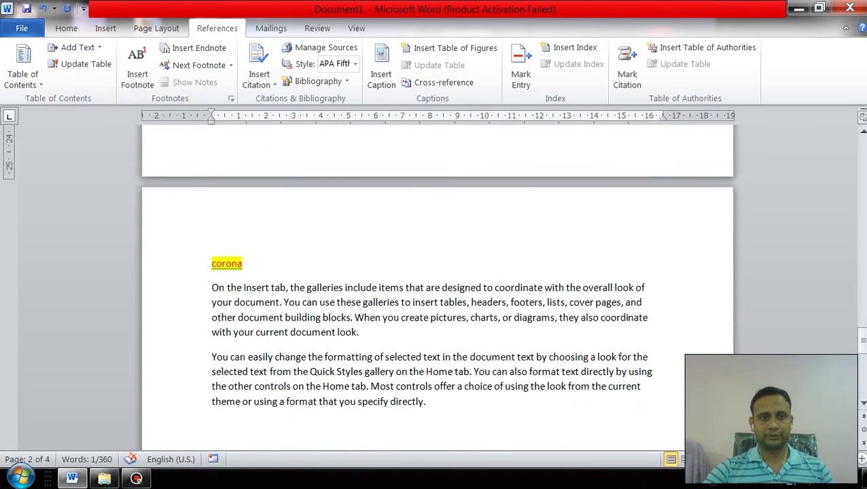
triple_click(226, 264)
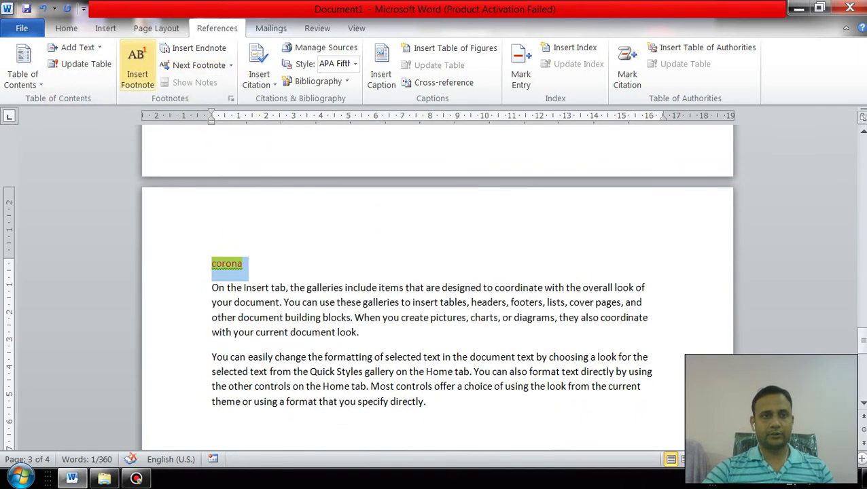
left_click(75, 47)
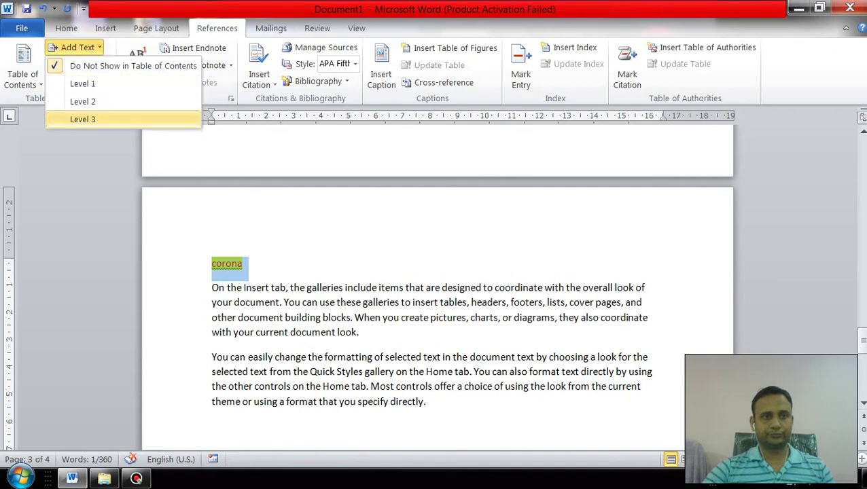
left_click(83, 101)
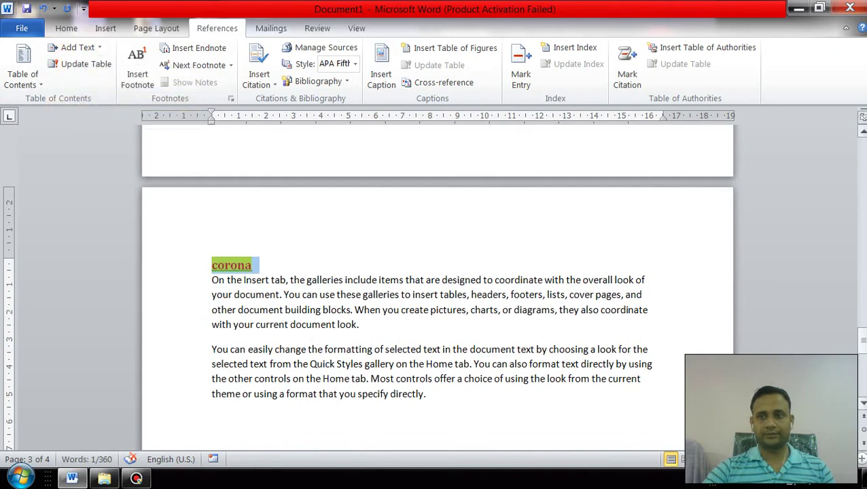
left_click_drag(862, 340, 862, 148)
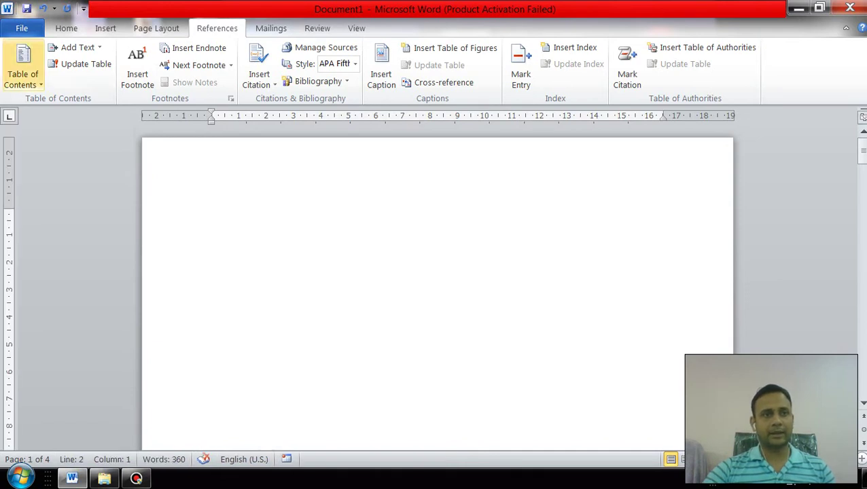
Insert Automatic Table 2 on page 1, listing Computer p.2, network p.3 and corona p.4.
left_click(22, 68)
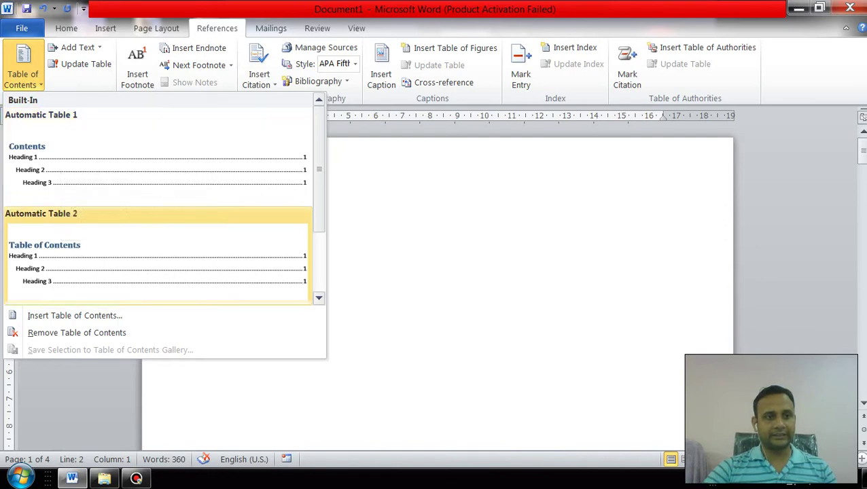
left_click(143, 258)
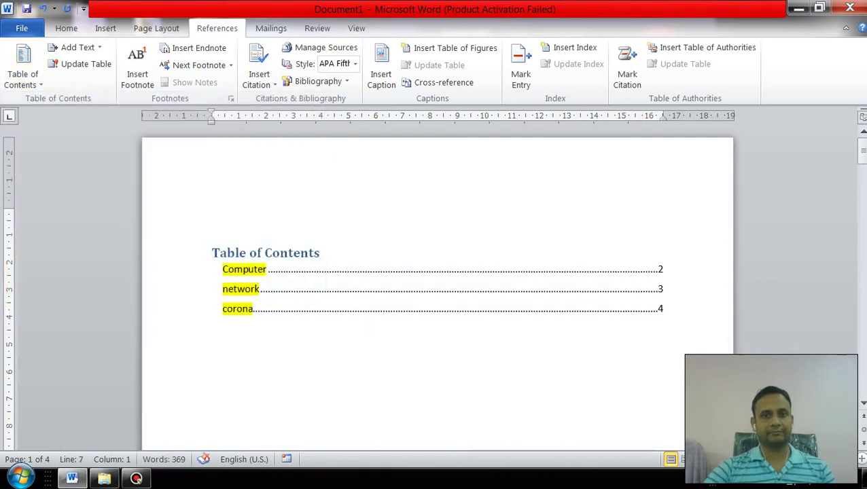
double_click(350, 353)
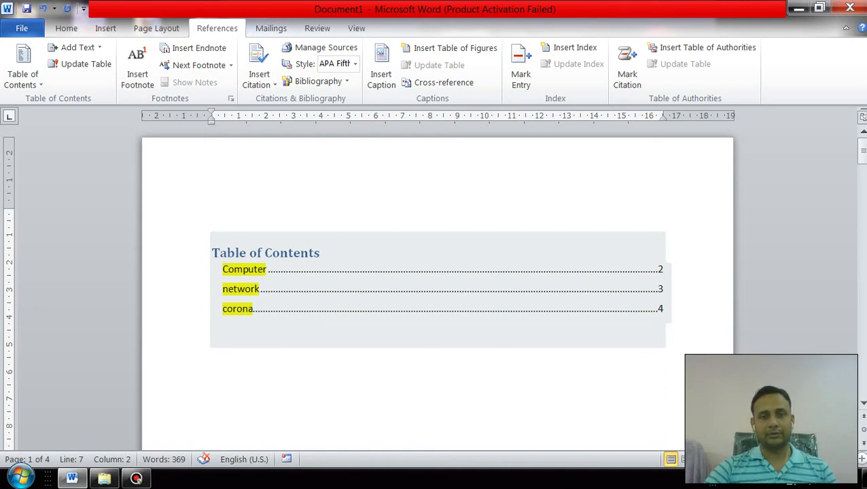
Jump to the corona section and insert a page break after its end, creating blank page 5.
left_click(238, 309, "ctrl")
double_click(240, 314)
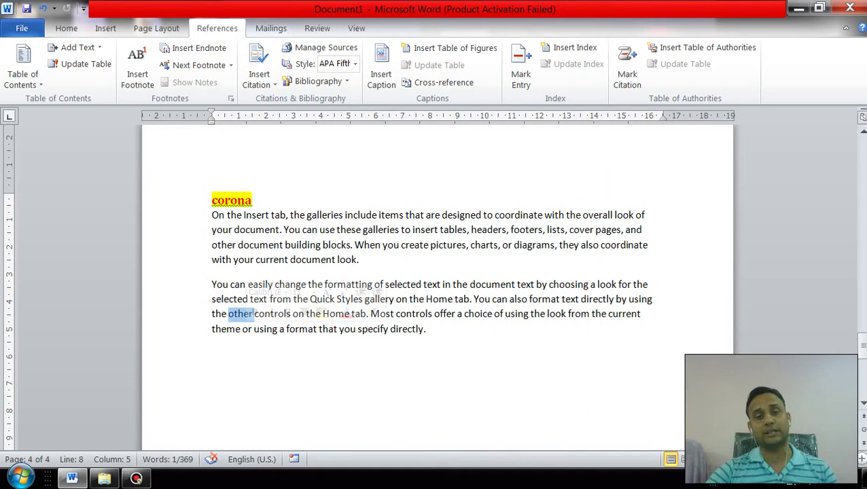
left_click_drag(861, 344, 861, 146)
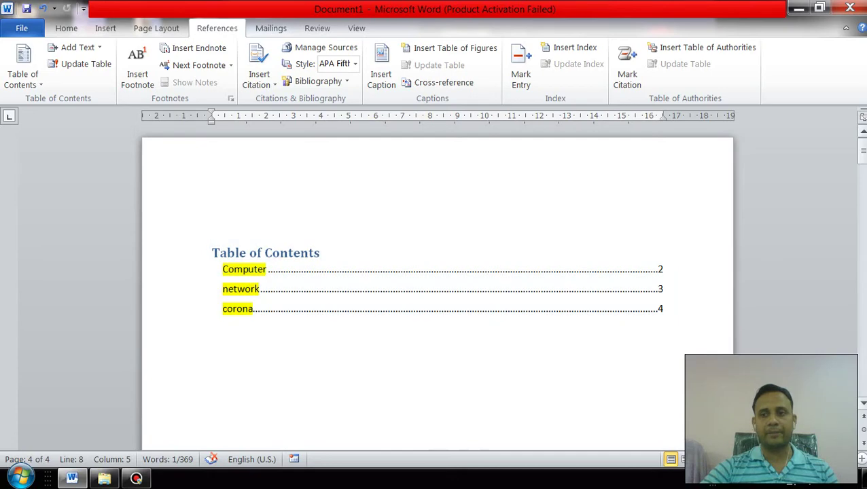
mouse_move(862, 153)
left_mouse_down()
mouse_move(862, 350)
mouse_move(861, 343)
left_mouse_up()
key("ctrl+End")
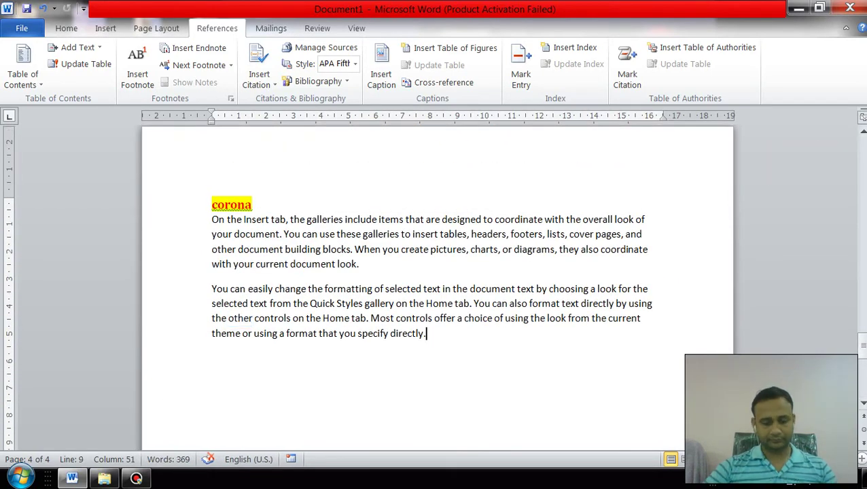
key("ctrl+Return")
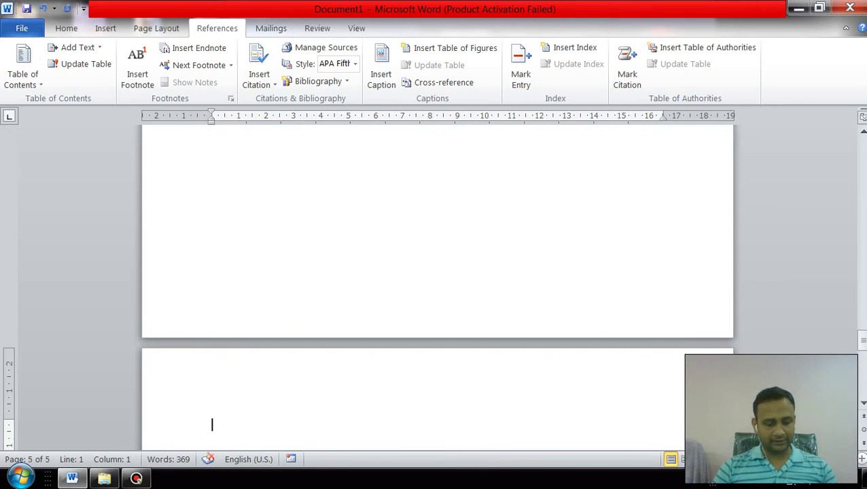
Paste the copied Computer section onto page 5 and retitle it 'Input device'.
type("Computer On the Insert tab, the galleries include items that are designed to coordinate with the overall look of your document. You can use these galleries to insert tables, headers, footers, lists, cover pages, and other document building blocks. When you create pictures, charts, or diagrams, they also coordinate with your current document look. You can easily change the formatting of selected text in the document text by choosing a look for the selected text from the Quick Styles gallery on the Home tab. You can also format text directly by using the other controls on the Home tab. Most controls offer a choice of using the look from the current theme or using a format that you specify directly.")
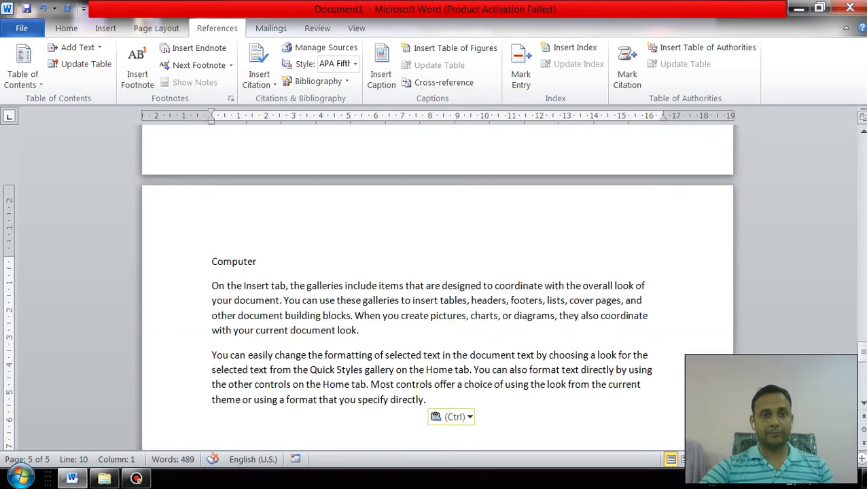
left_click(256, 262)
key("BackSpace")
type("=")
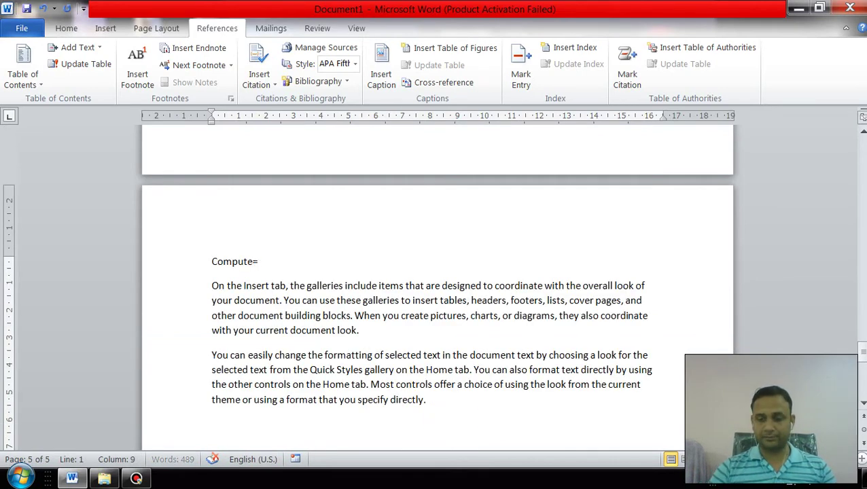
key("BackSpace")
key("BackSpace")
key("BackSpace")
key("BackSpace")
key("BackSpace")
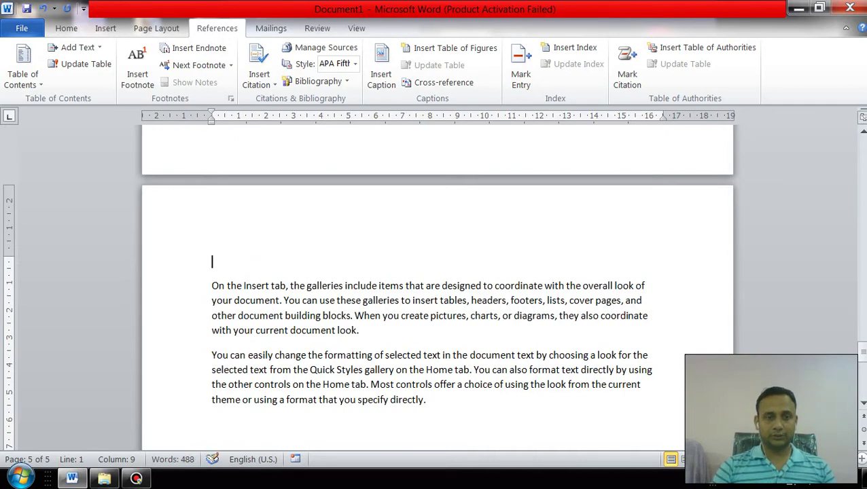
type("inpu")
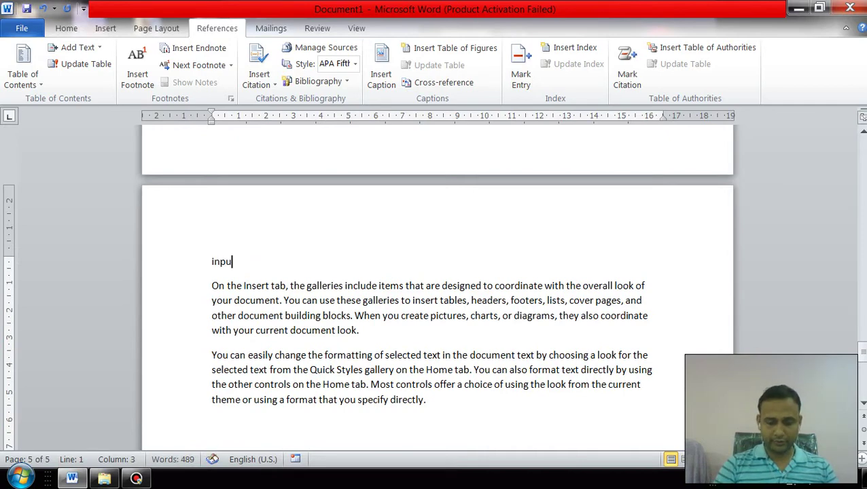
type("t  de")
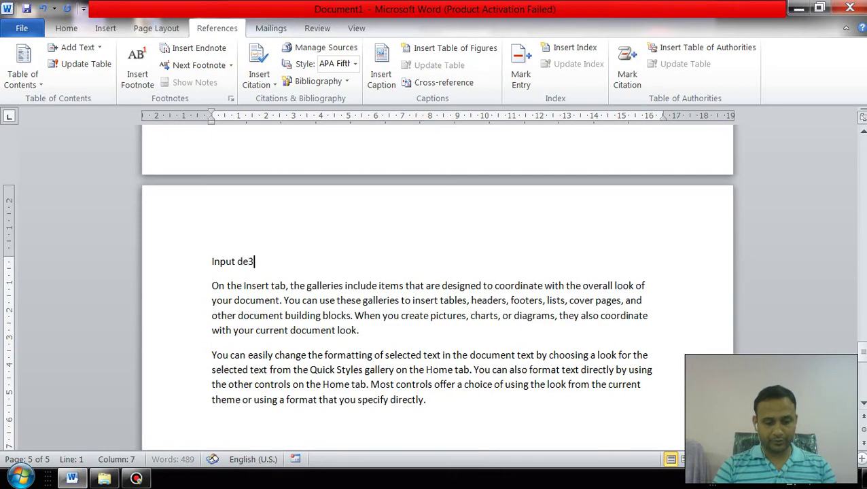
type("3")
key("BackSpace")
type("v")
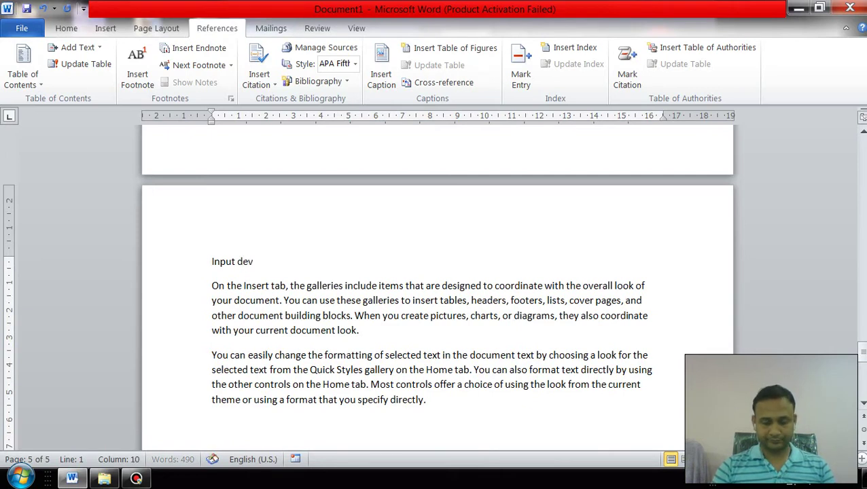
type("ice")
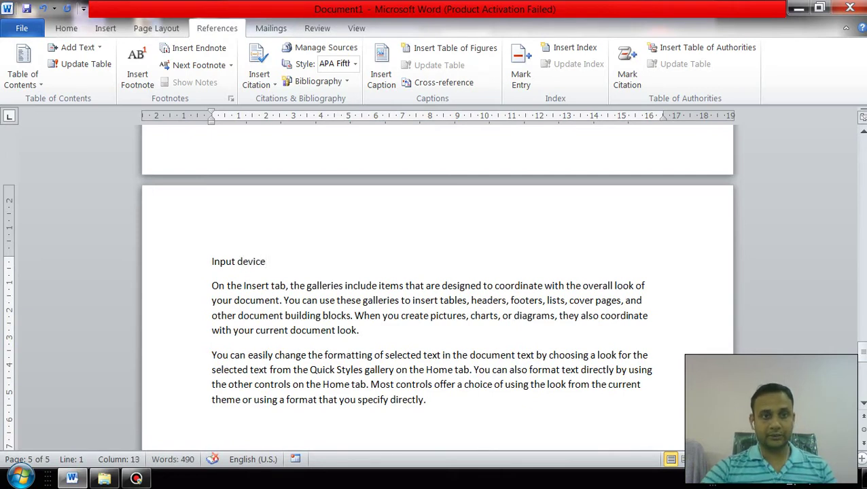
Mark the 'Input device' title as a Level 2 table-of-contents entry.
left_click_drag(212, 261, 272, 265)
left_click(75, 47)
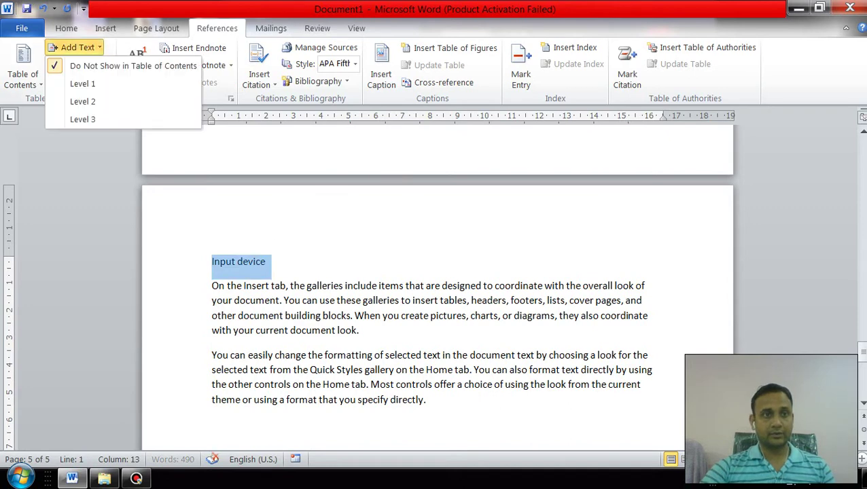
left_click(78, 101)
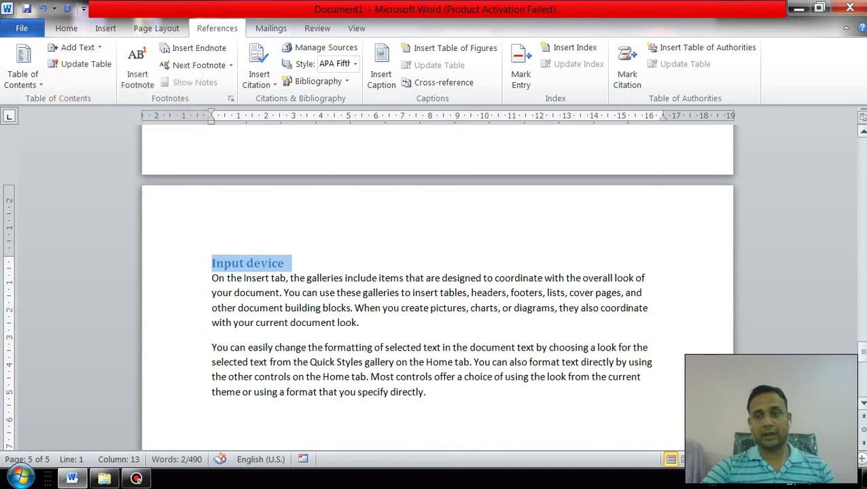
left_click_drag(862, 343, 862, 145)
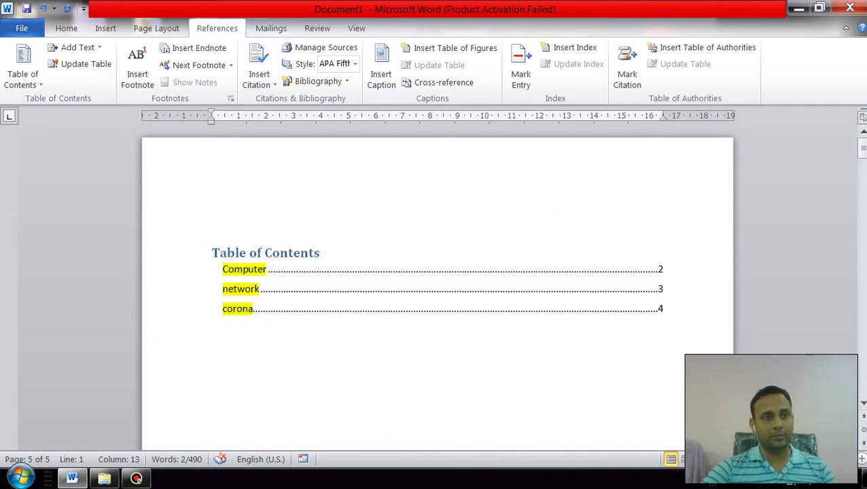
left_click(81, 64)
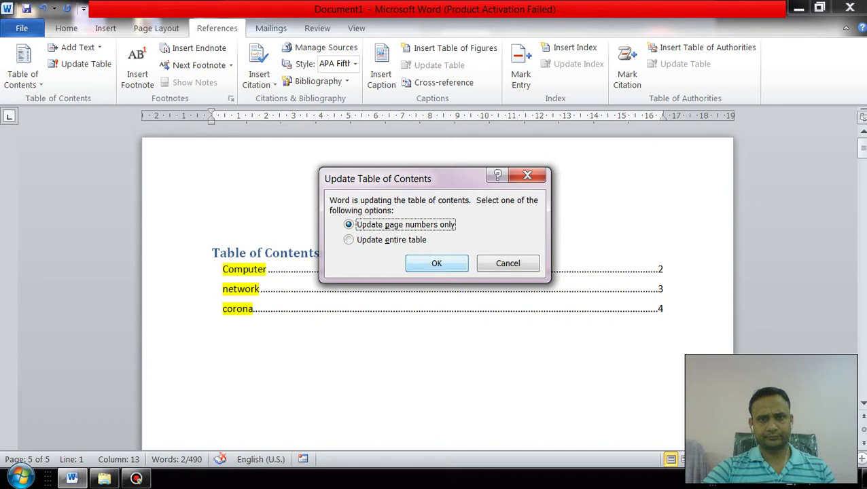
Update the entire table of contents so it lists 'Input device' on page 5.
key("Return")
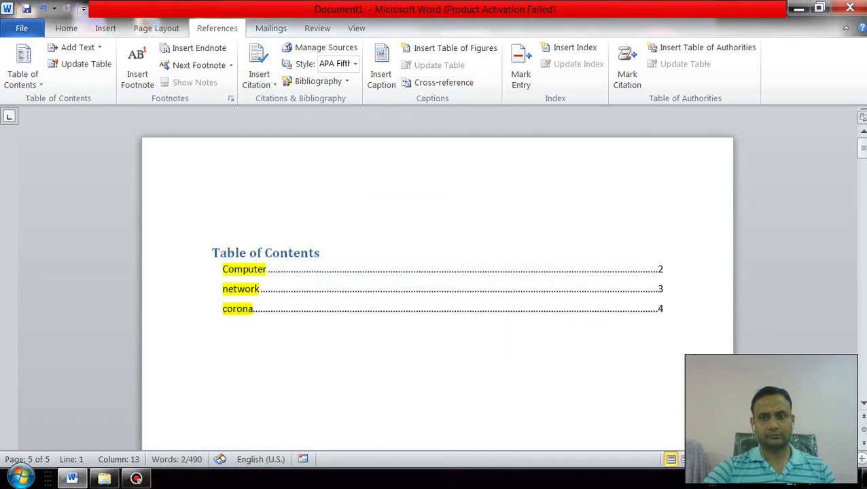
left_click(80, 64)
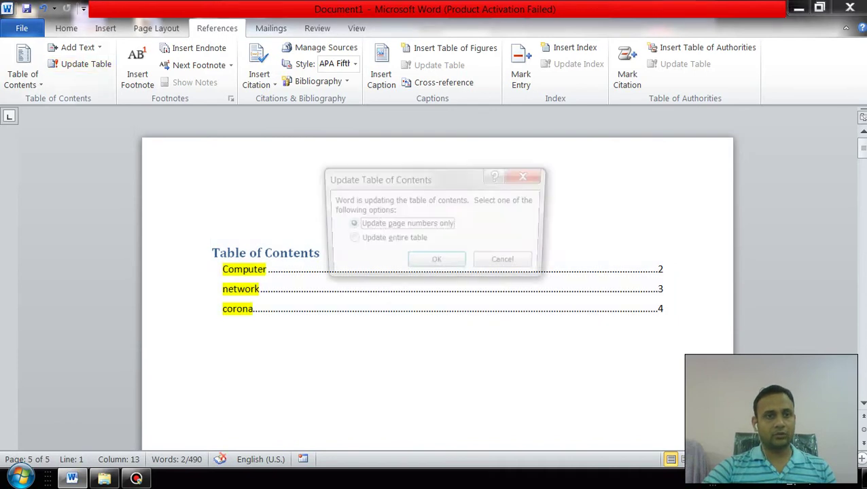
key("space")
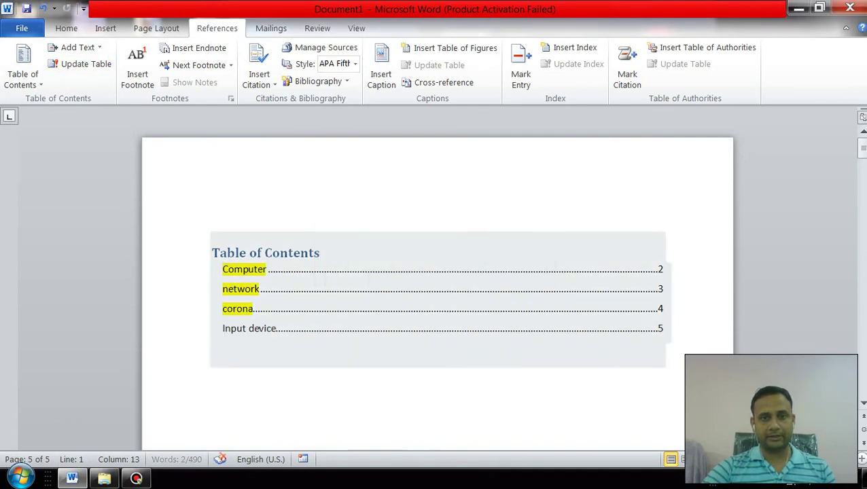
key("Return")
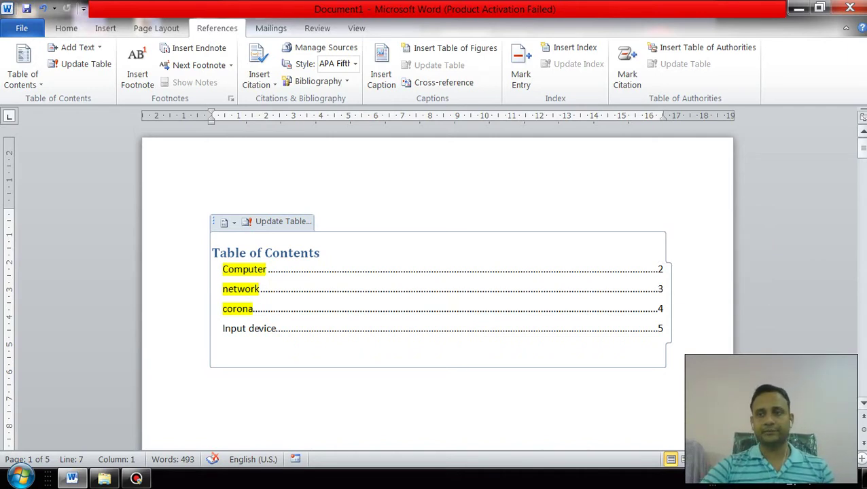
Scroll to the Computer section on page 2 and select the word 'galleries'.
left_click_drag(862, 148, 862, 204)
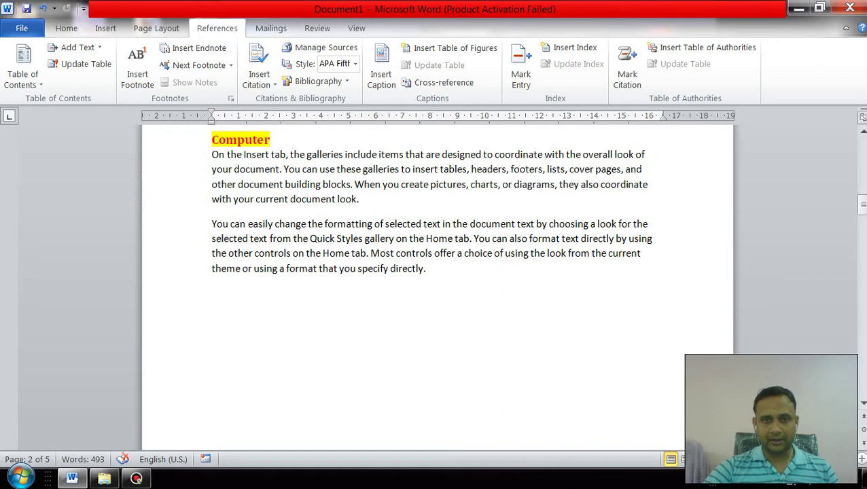
left_click_drag(365, 169, 400, 169)
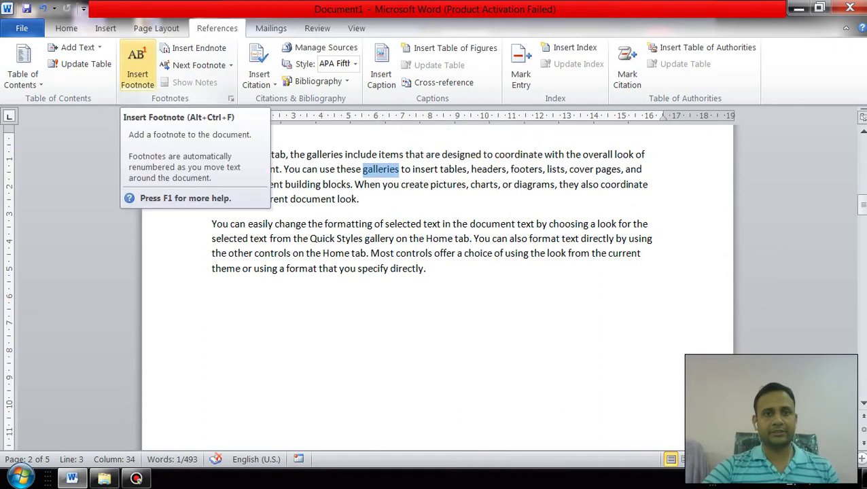
Add footnote 1 'This is the photo album' after 'galleries', then select 'charts'.
left_click(137, 68)
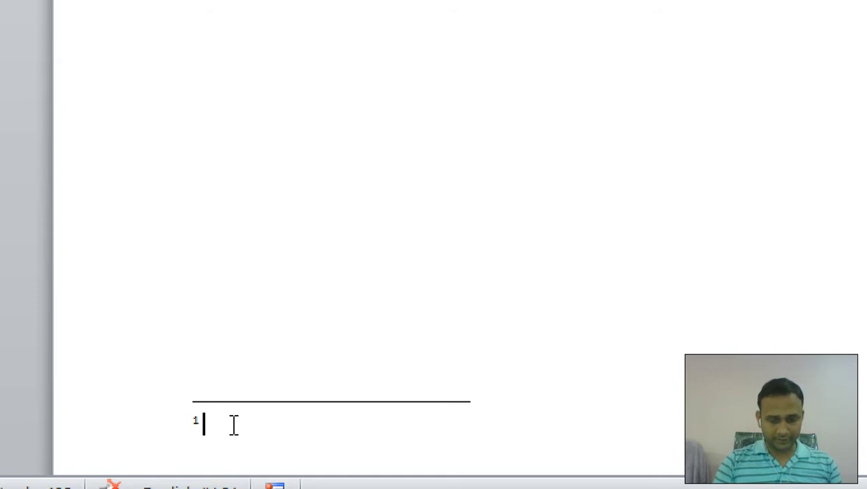
type("thid")
key("BackSpace")
key("BackSpace")
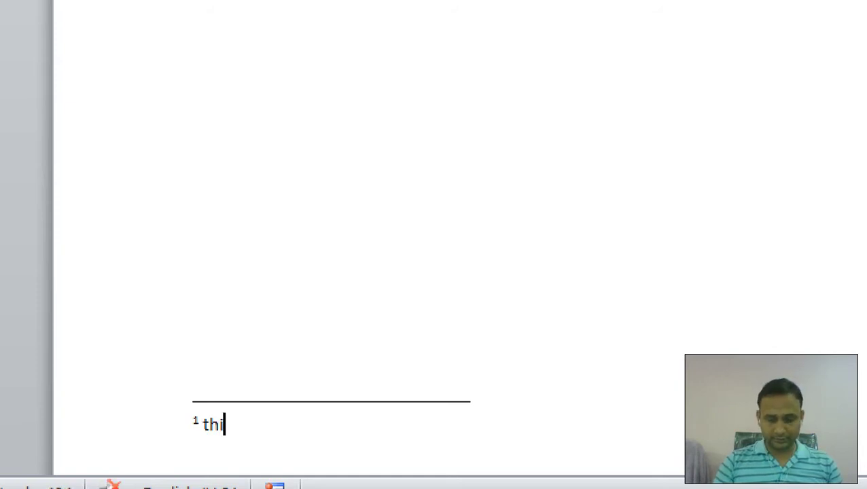
type("is is the")
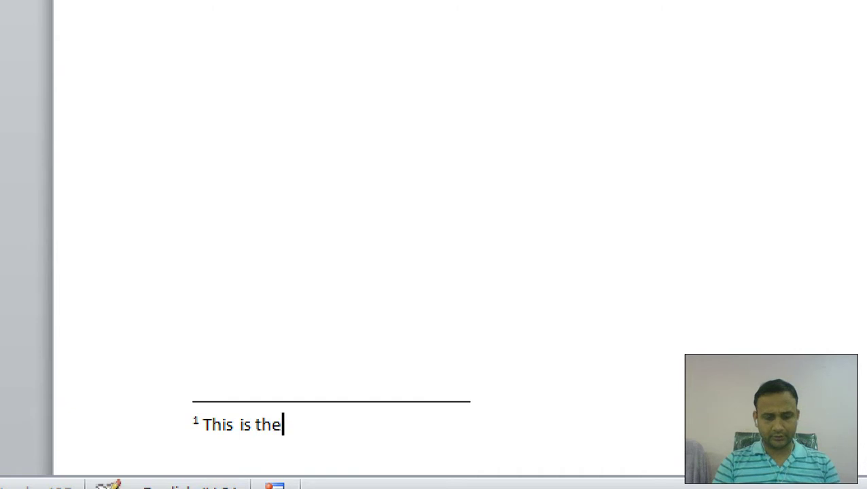
type(" phot")
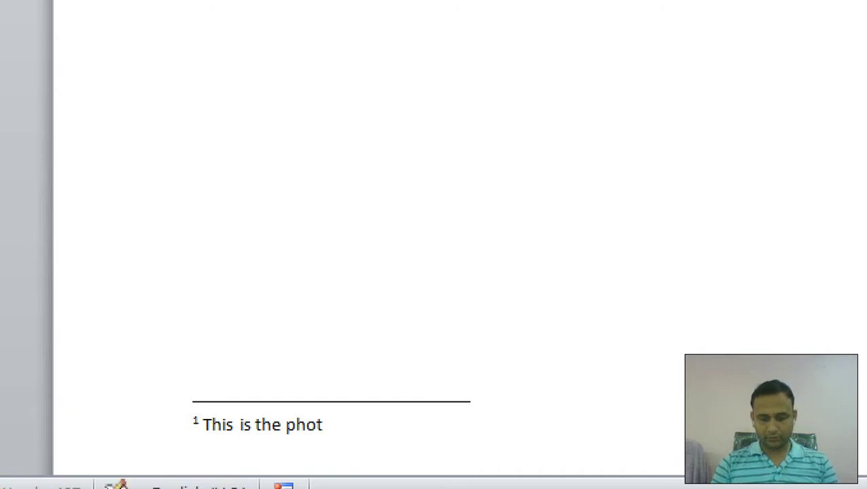
type("o albu")
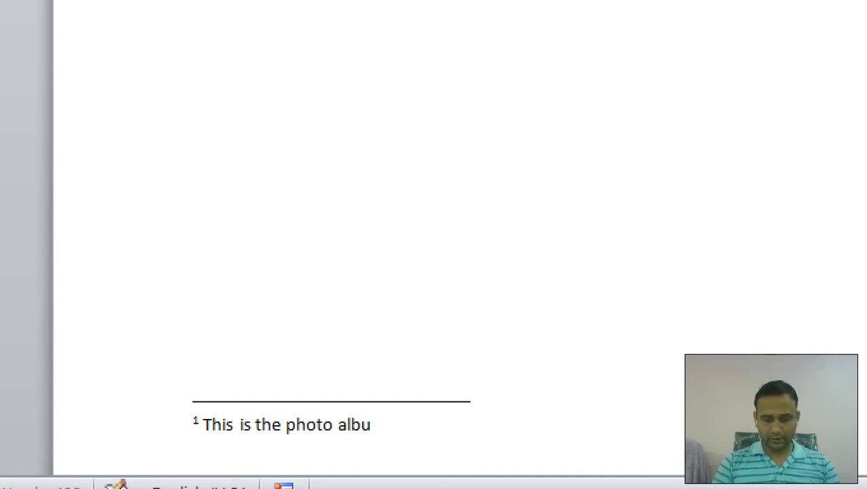
type("m")
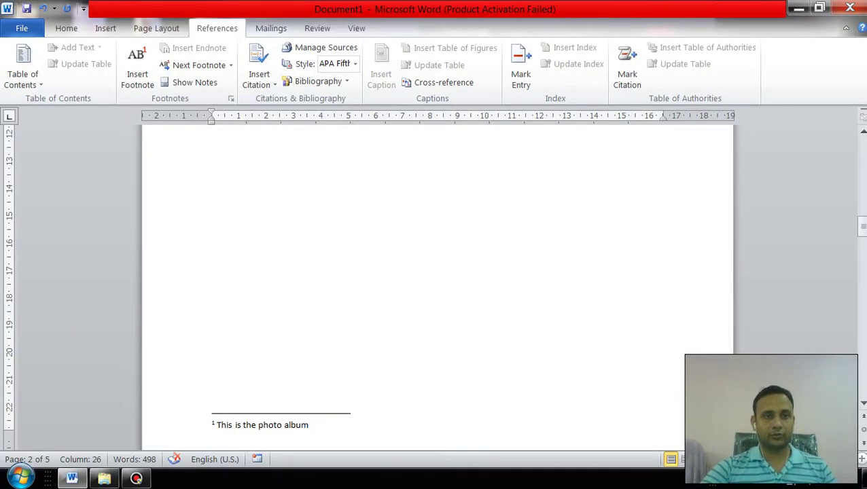
left_click_drag(862, 226, 861, 203)
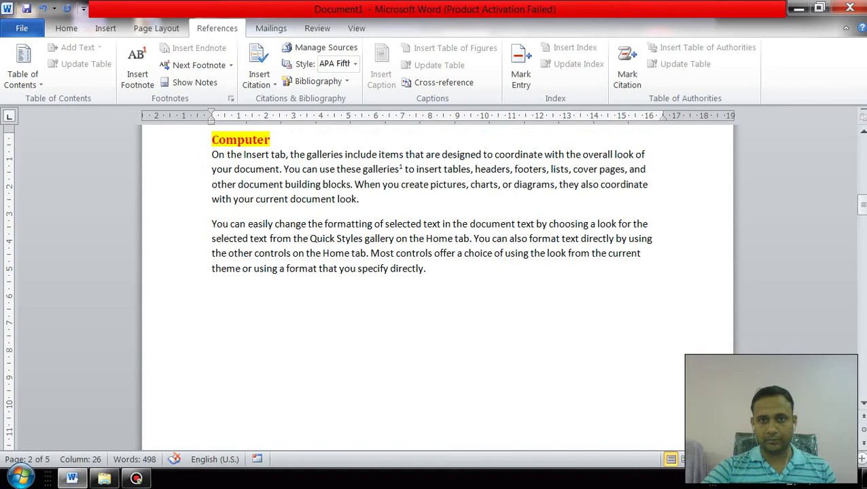
left_click_drag(472, 184, 489, 185)
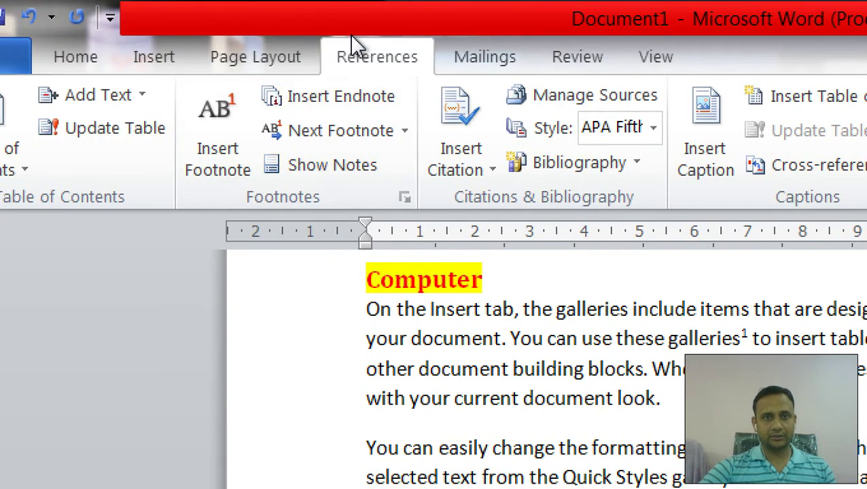
Insert footnote 2 after 'charts' reading 'This is the graphical representation'.
left_click(198, 151)
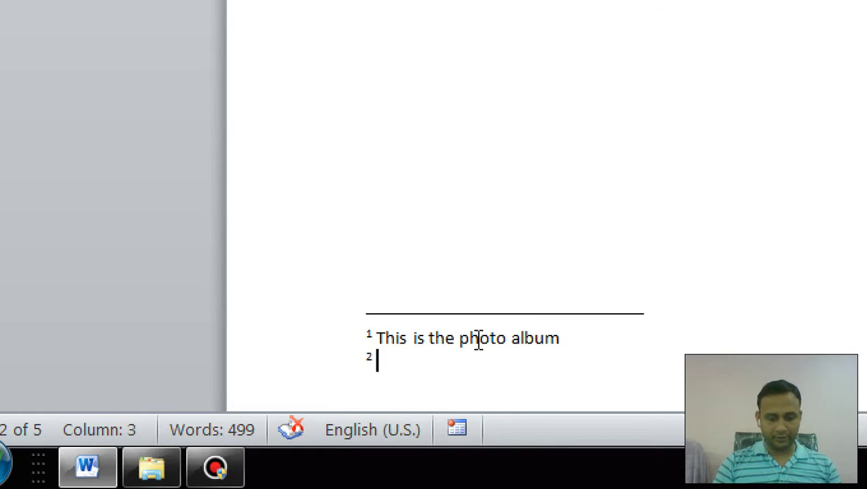
type("this ")
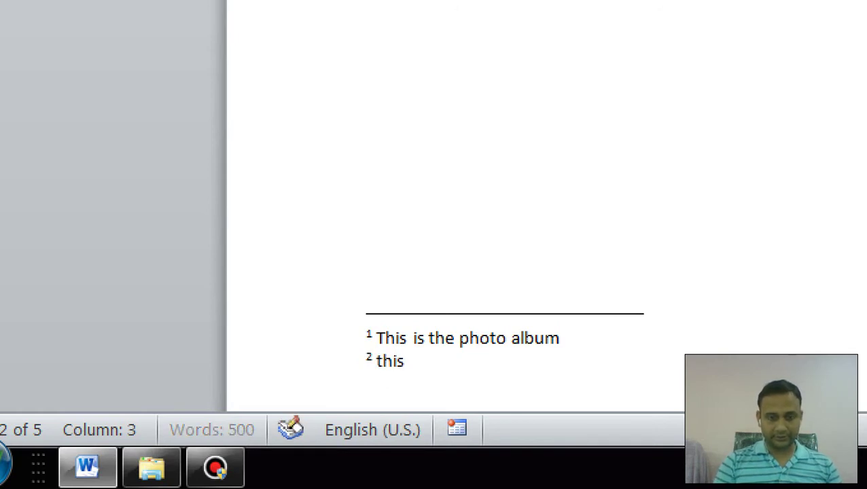
type("i")
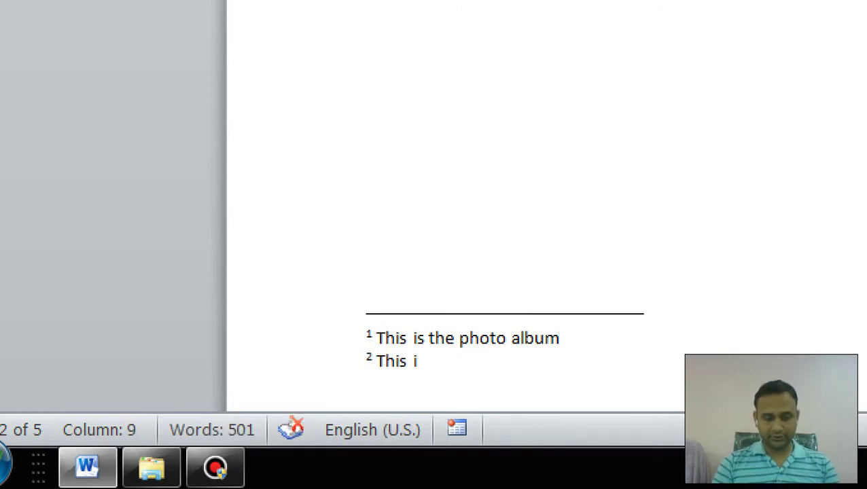
type("she")
key("BackSpace")
key("BackSpace")
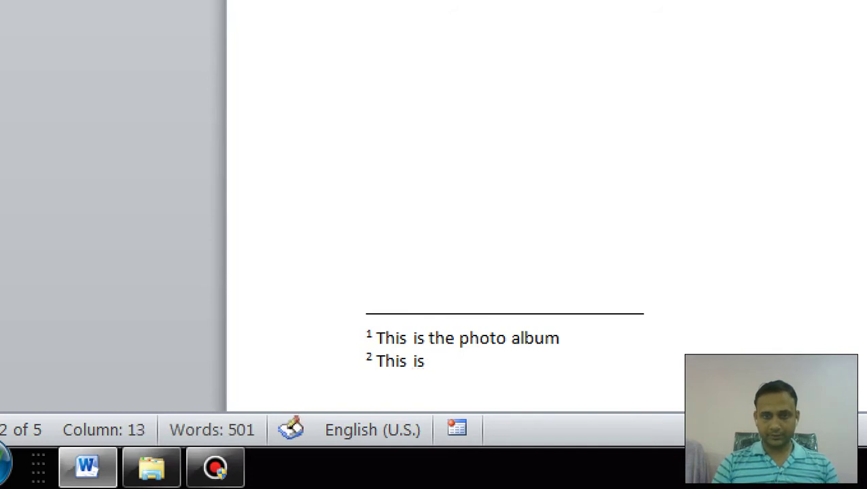
type("the g")
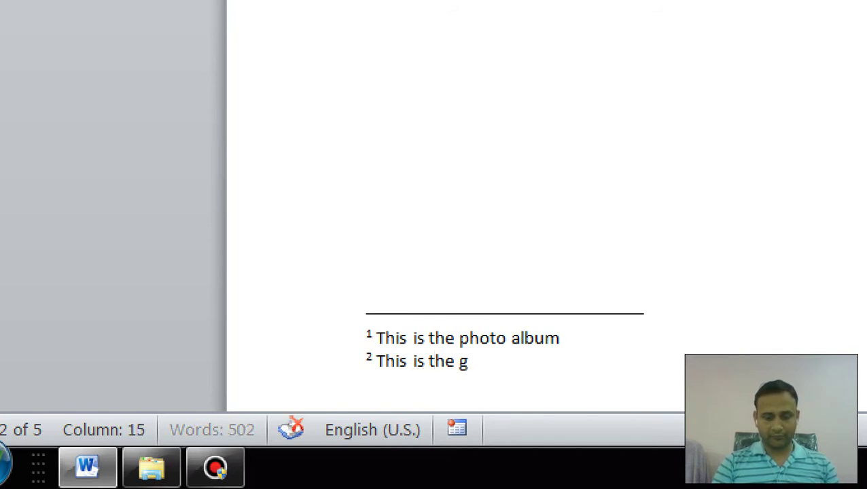
type("rap")
type("hi")
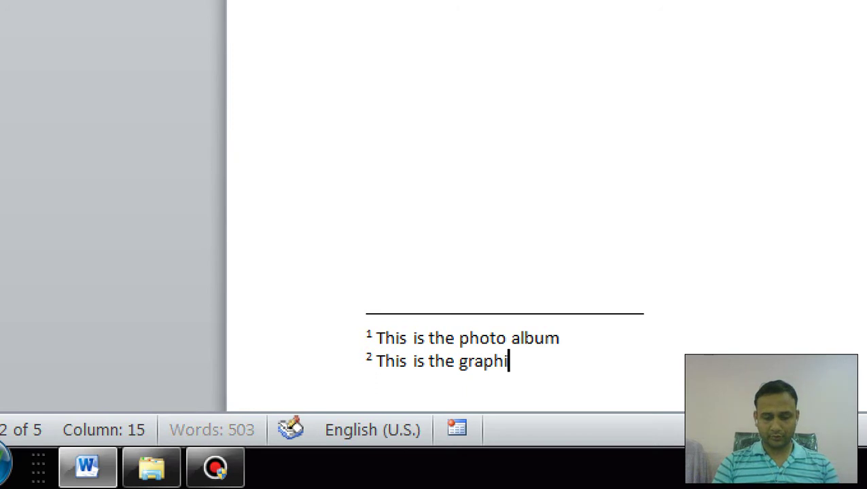
type("cal ")
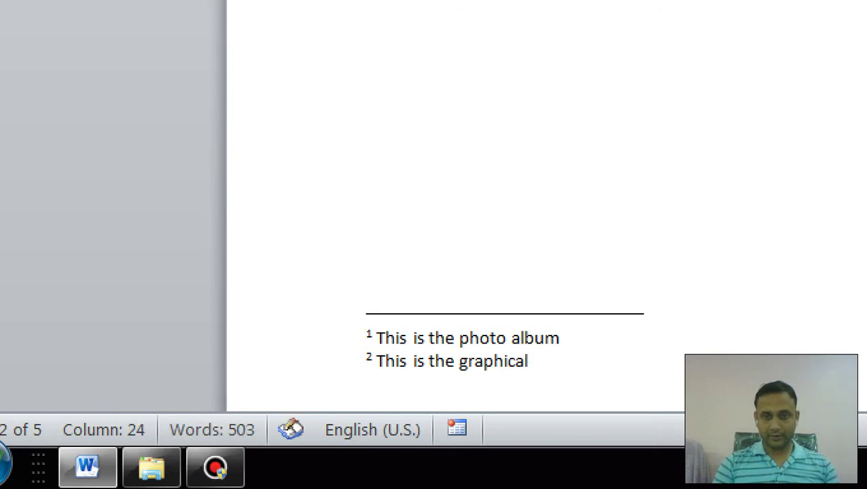
type("repre")
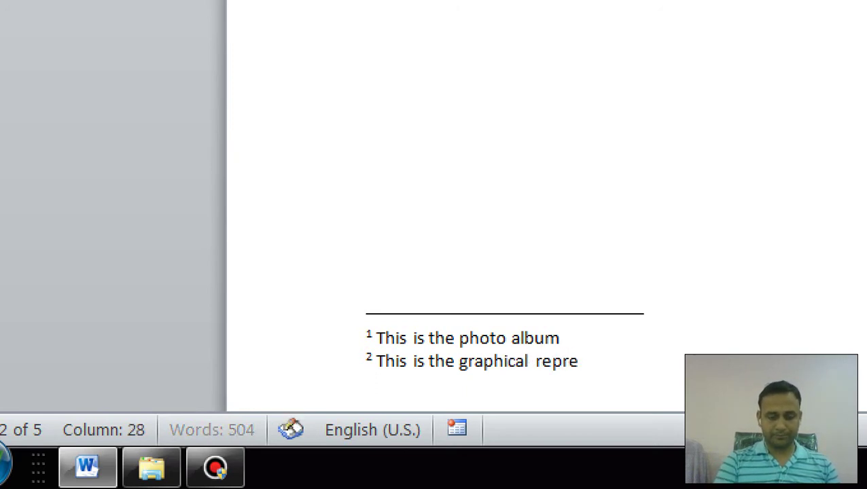
type("sent")
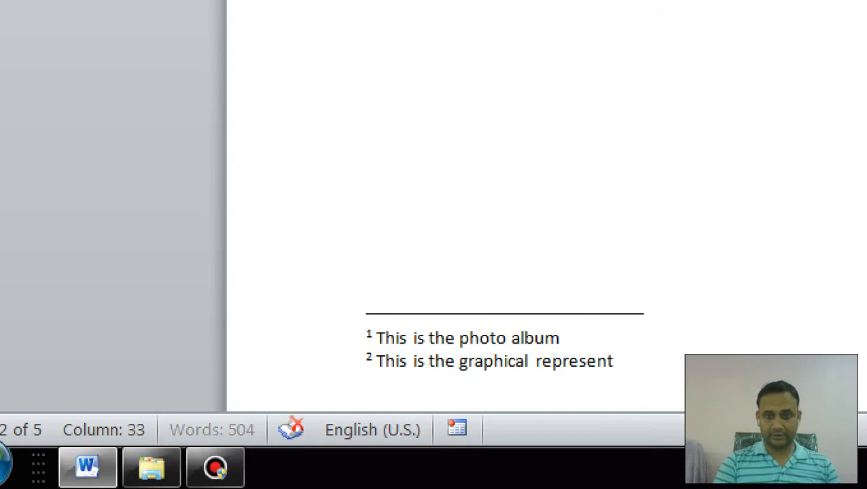
type("ation")
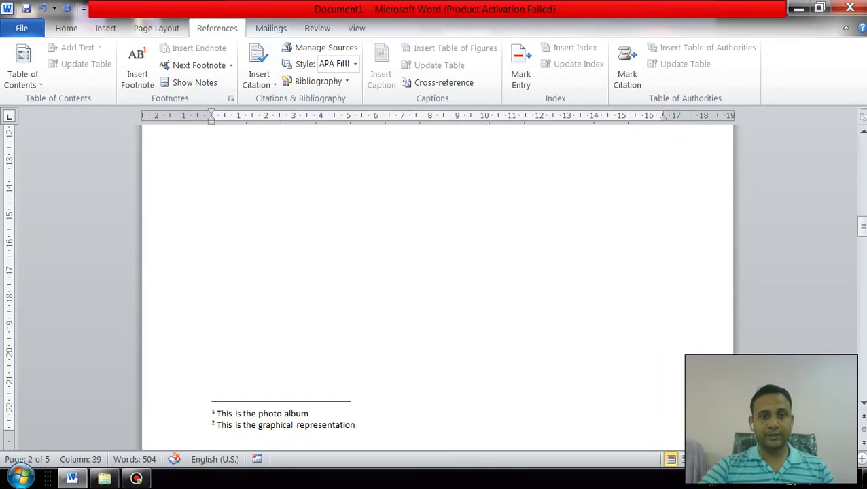
scroll(435, 286, "up", 1)
scroll(435, 285, "up", 2)
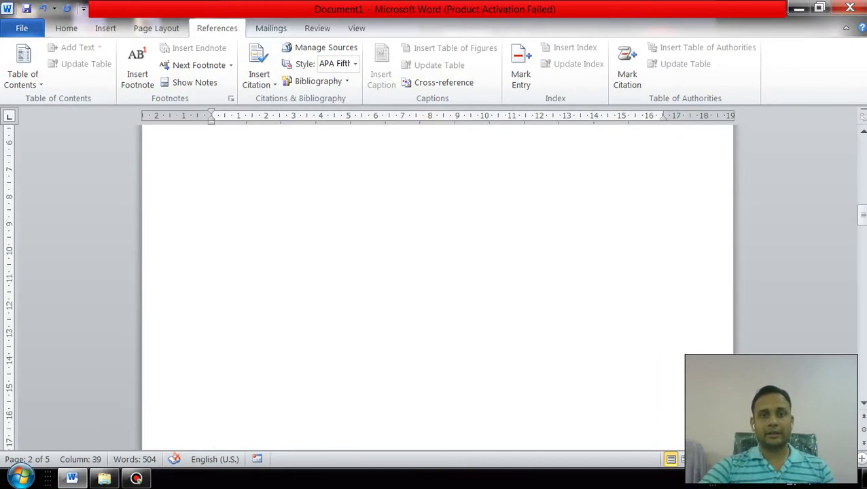
scroll(435, 285, "up", 4)
scroll(435, 286, "up", 1)
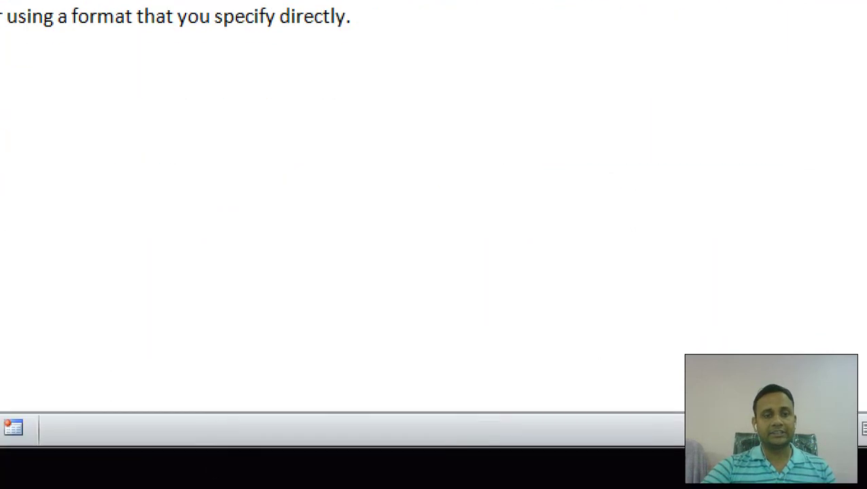
scroll(643, 275, "down", 2)
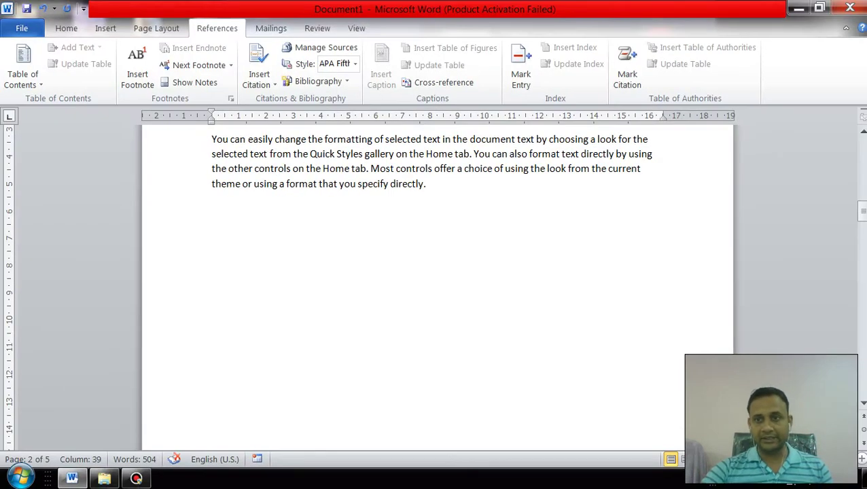
Select the word 'look' ending the first paragraph of the Computer section.
mouse_move(862, 212)
left_mouse_down()
mouse_move(862, 231)
mouse_move(861, 178)
mouse_move(862, 200)
left_mouse_up()
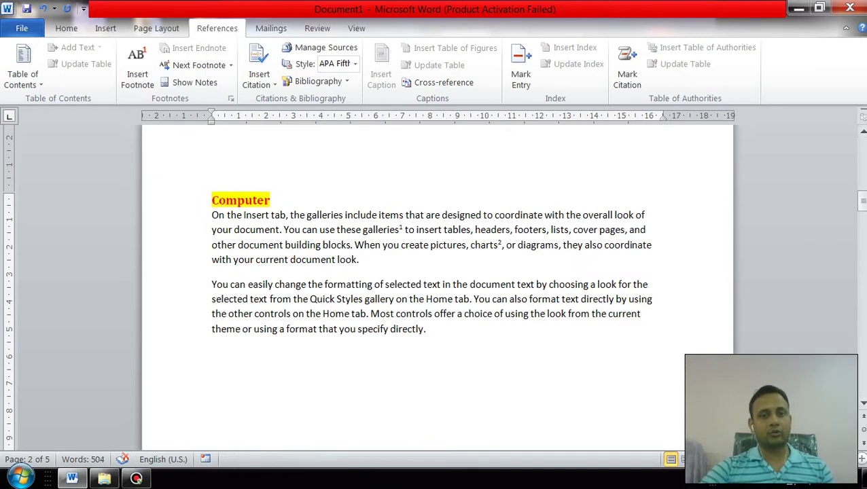
mouse_move(862, 201)
left_mouse_down()
mouse_move(862, 208)
mouse_move(861, 151)
mouse_move(862, 198)
left_mouse_up()
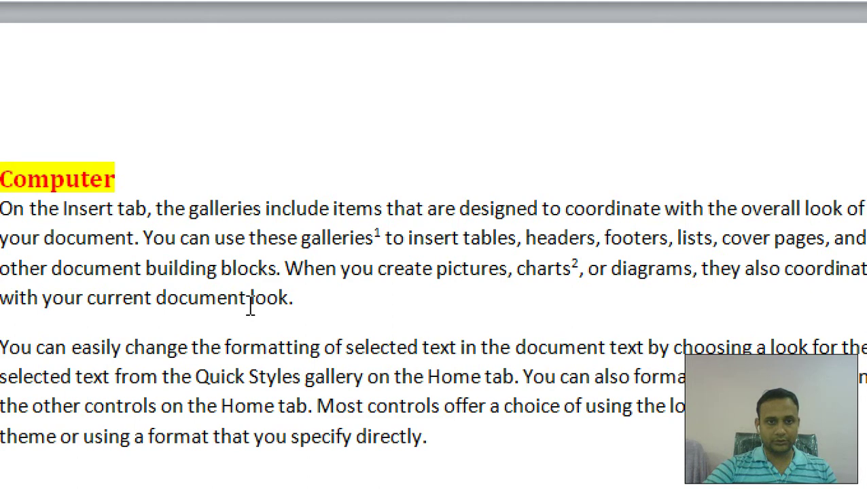
left_click_drag(251, 298, 286, 304)
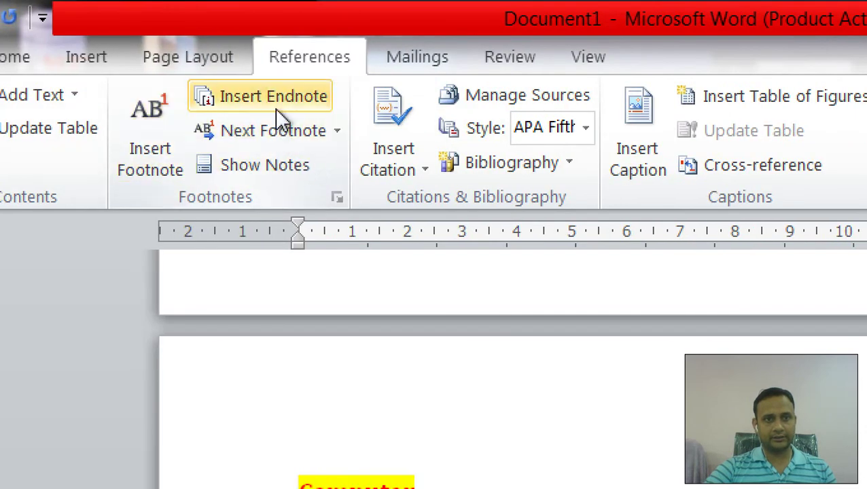
Insert an endnote after 'look' reading 'Look means see'.
left_click(289, 106)
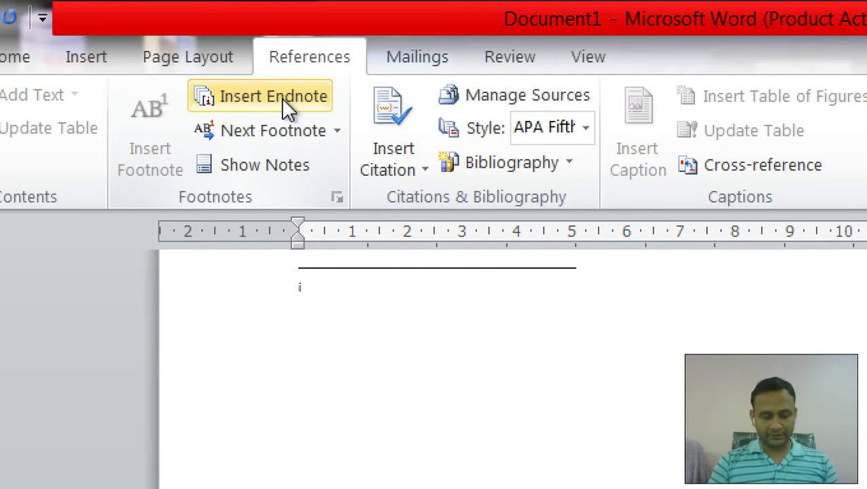
type("look")
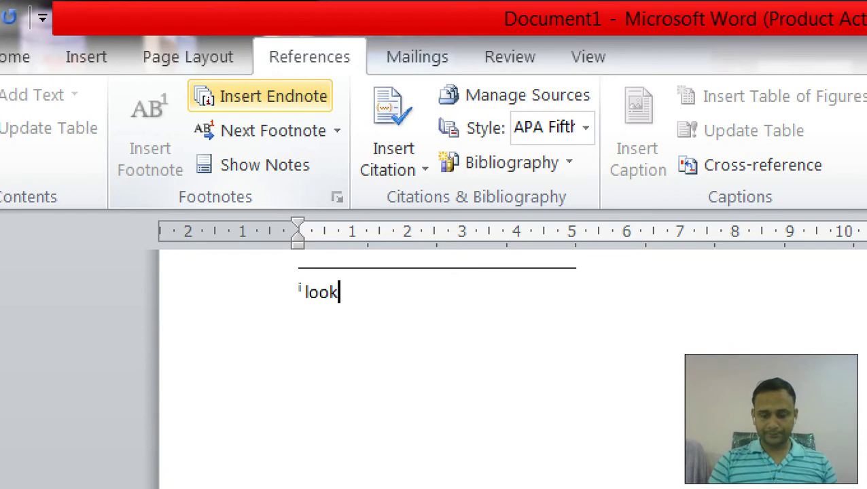
type(" mkj")
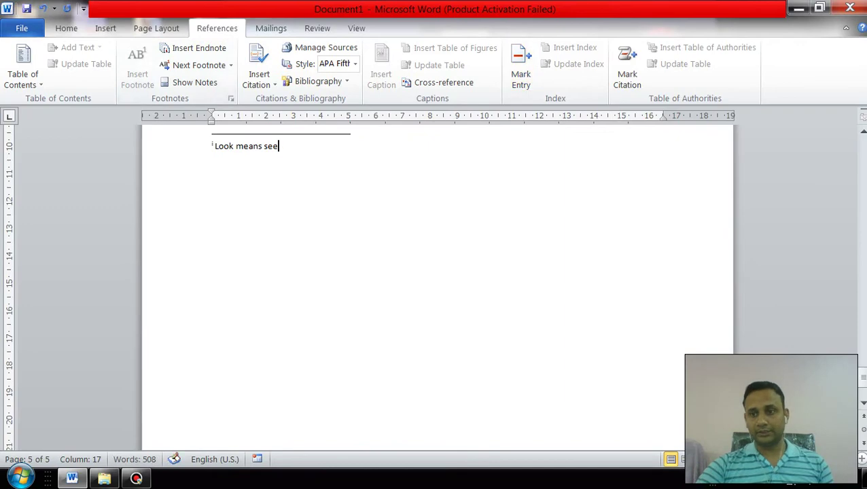
scroll(435, 286, "up", 10)
scroll(435, 286, "up", 5)
scroll(435, 286, "up", 5)
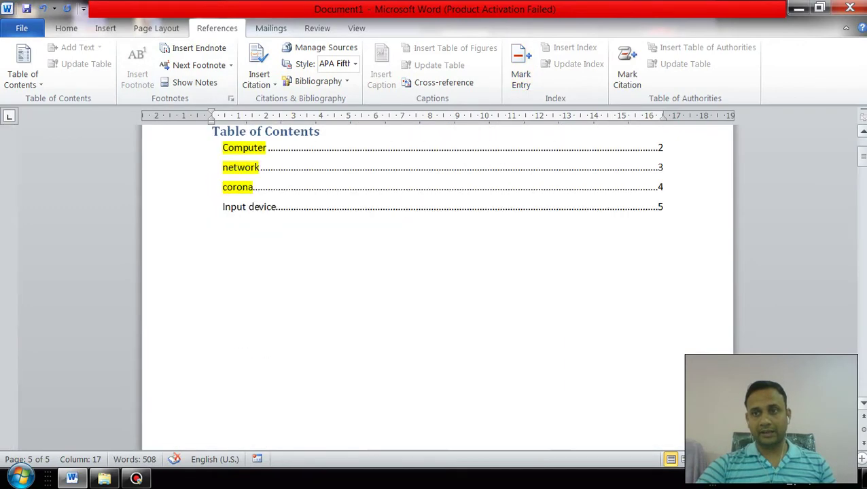
scroll(435, 286, "down", 5)
scroll(435, 286, "down", 5)
scroll(435, 286, "down", 5)
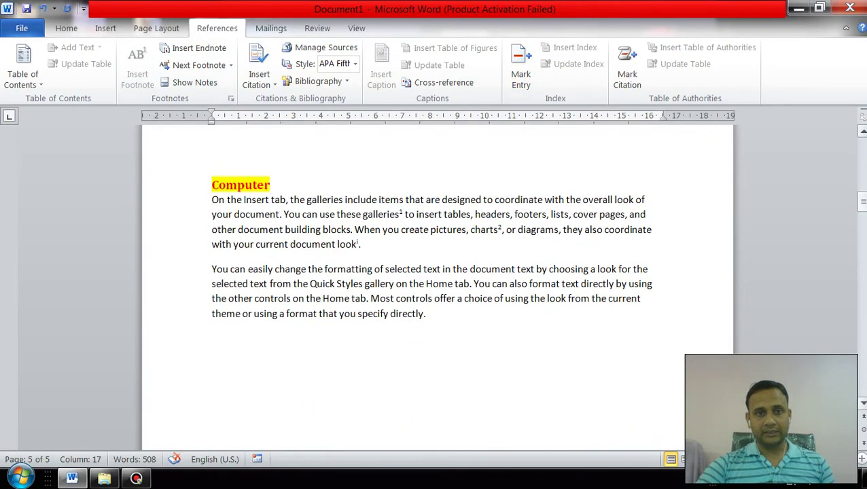
Jump to the endnote at the document's end, then scroll back up toward the Table of Contents.
left_click(428, 230)
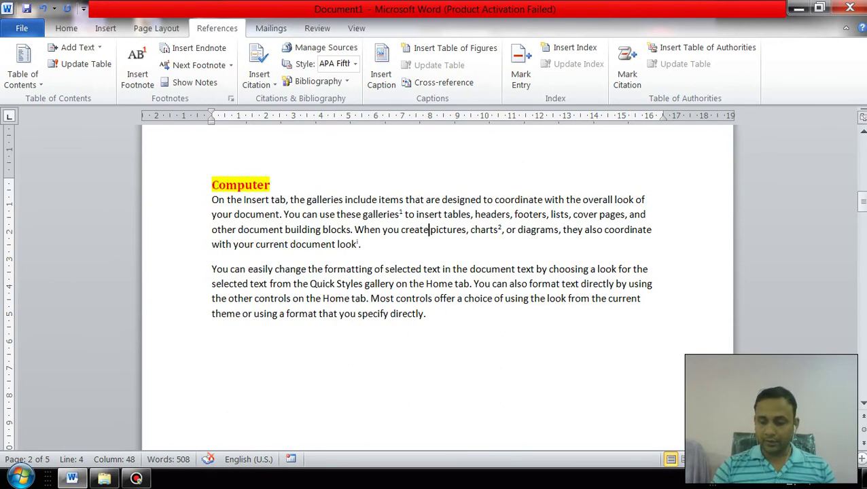
key("ctrl+End")
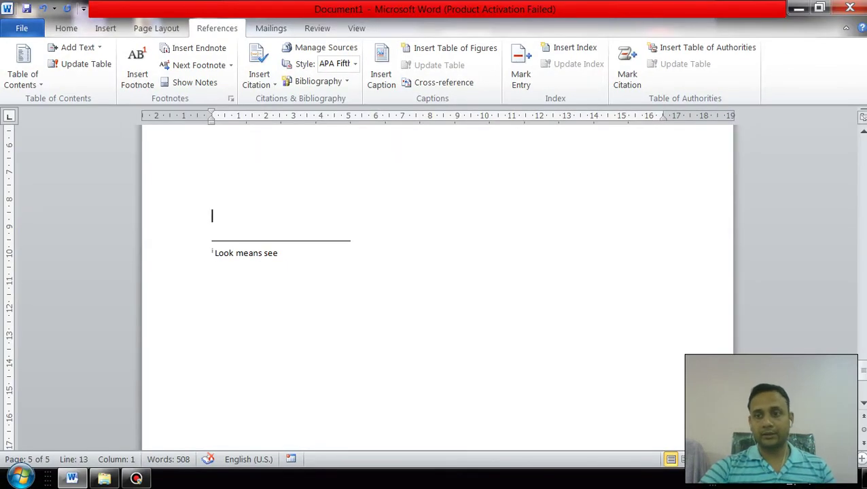
scroll(435, 285, "up", 20)
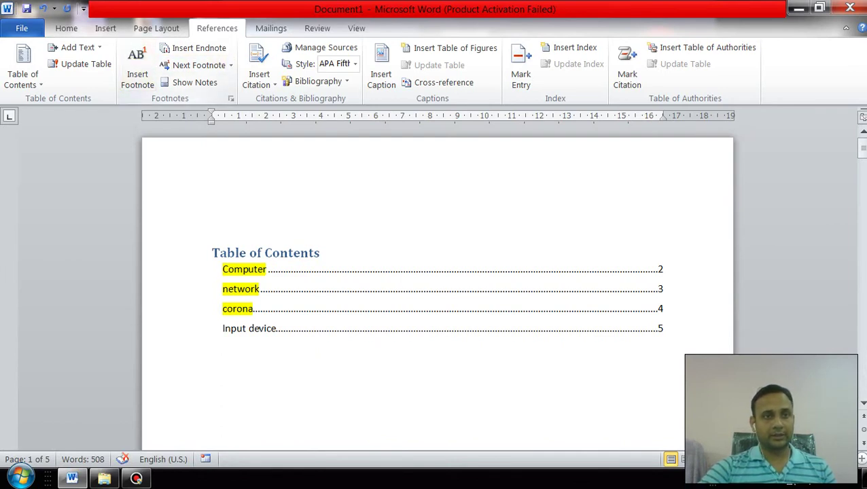
left_click(191, 83)
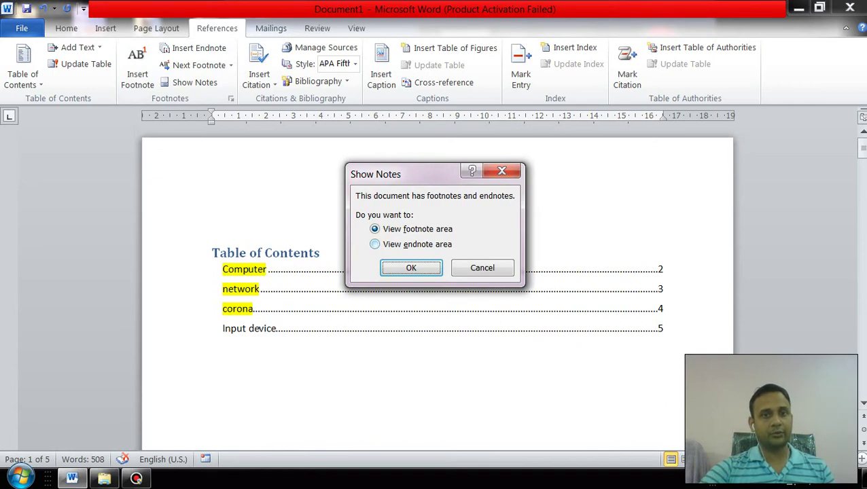
key("Return")
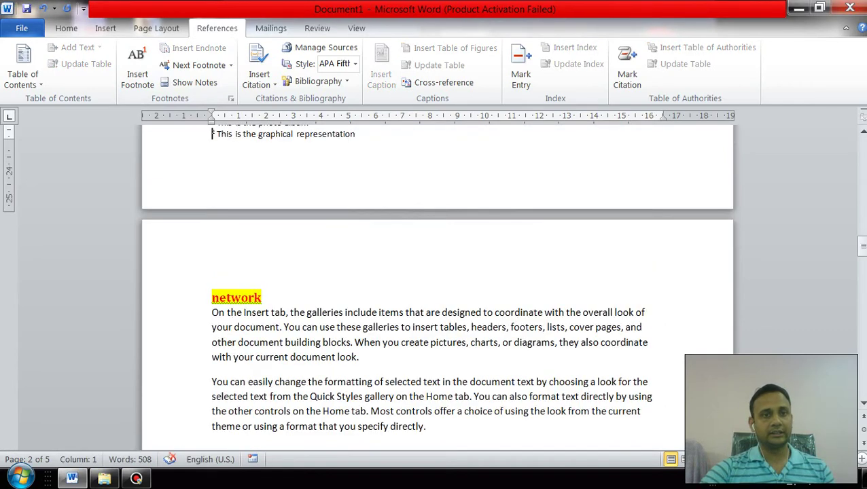
scroll(434, 277, "down", 1)
left_click_drag(862, 249, 861, 237)
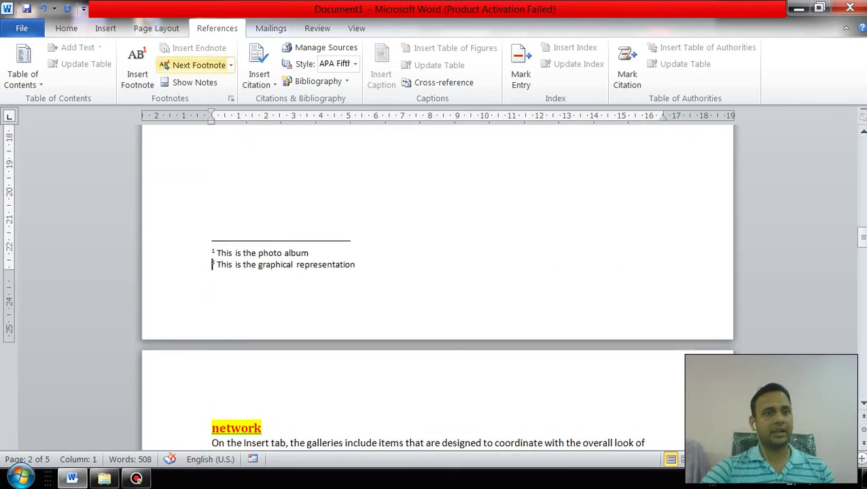
left_click(198, 65)
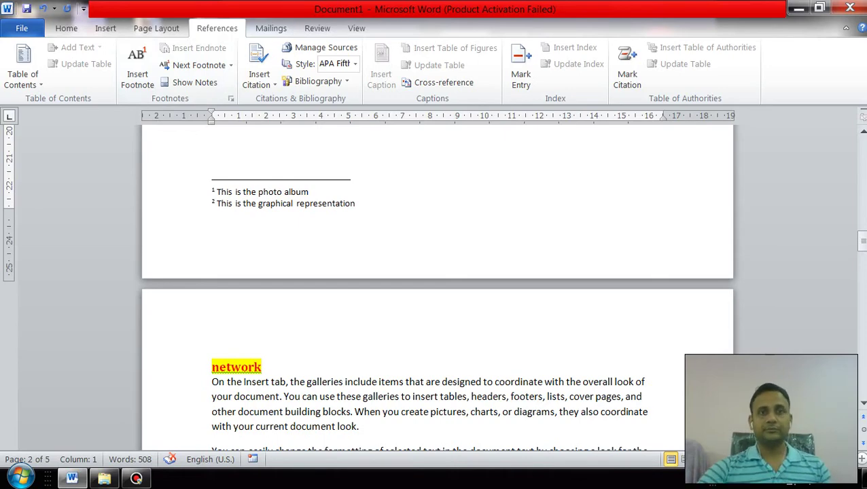
left_click_drag(862, 241, 862, 148)
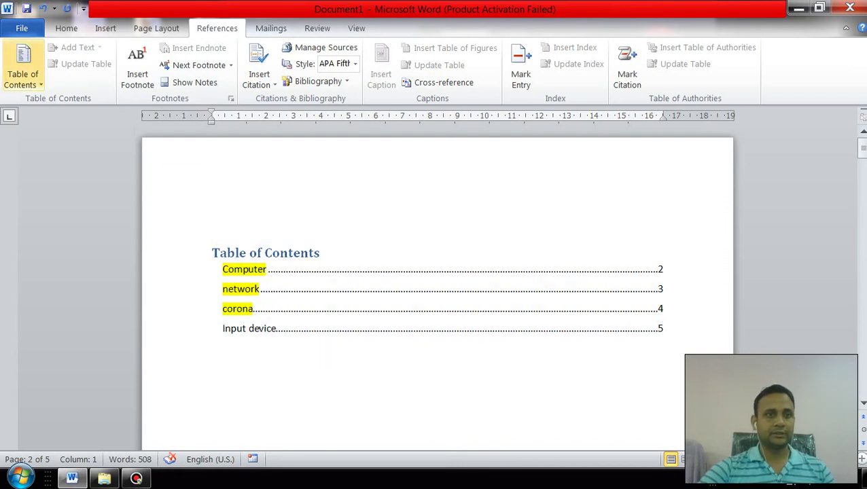
Remove the Table of Contents via the Table of Contents menu, leaving page 1 empty.
left_click(22, 76)
left_click(77, 119)
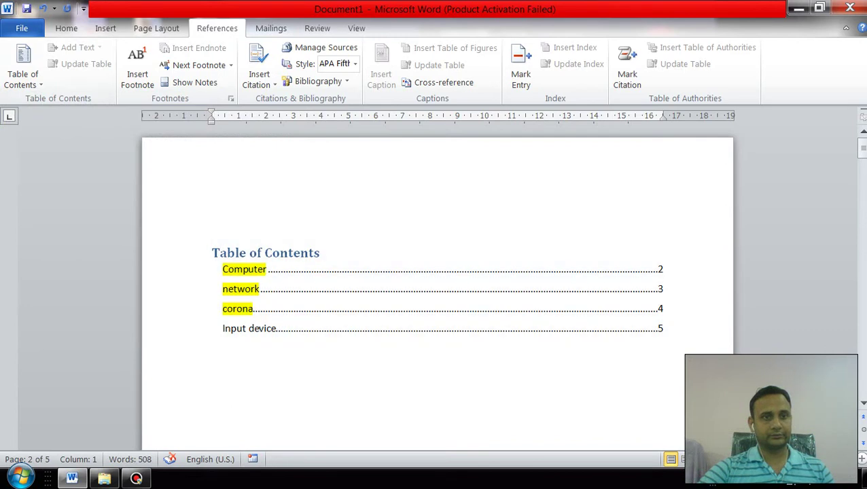
left_click(22, 77)
left_click(77, 119)
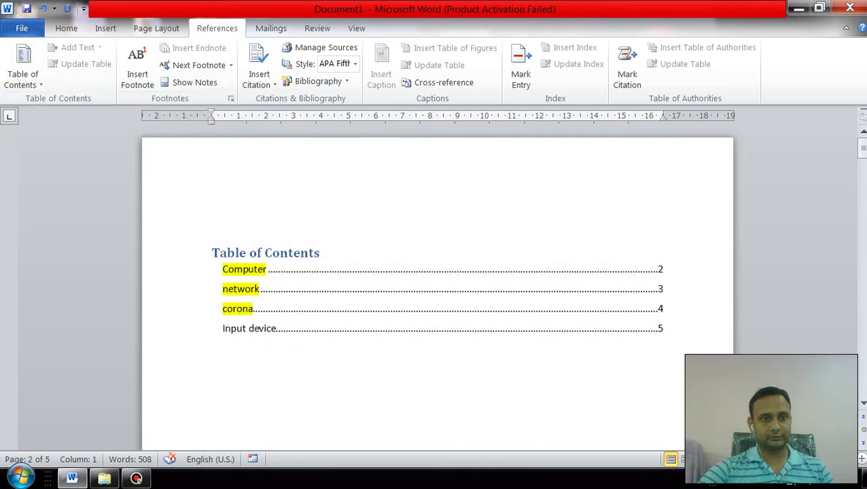
left_click(23, 75)
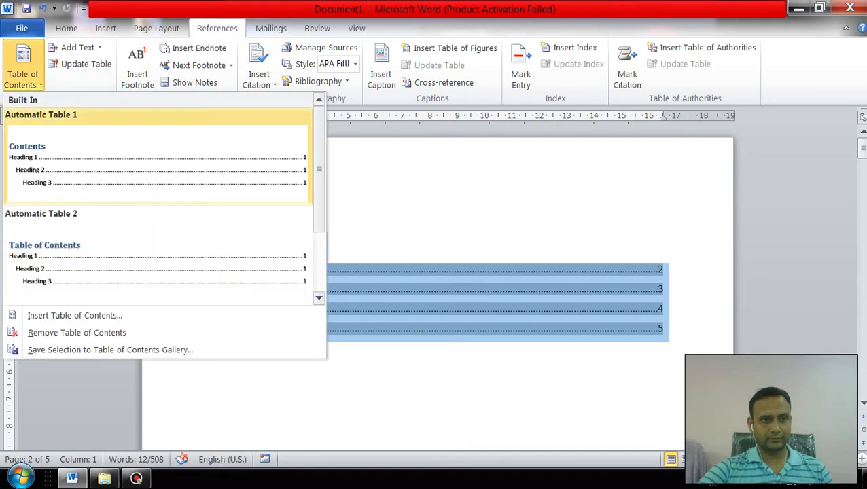
left_click(77, 333)
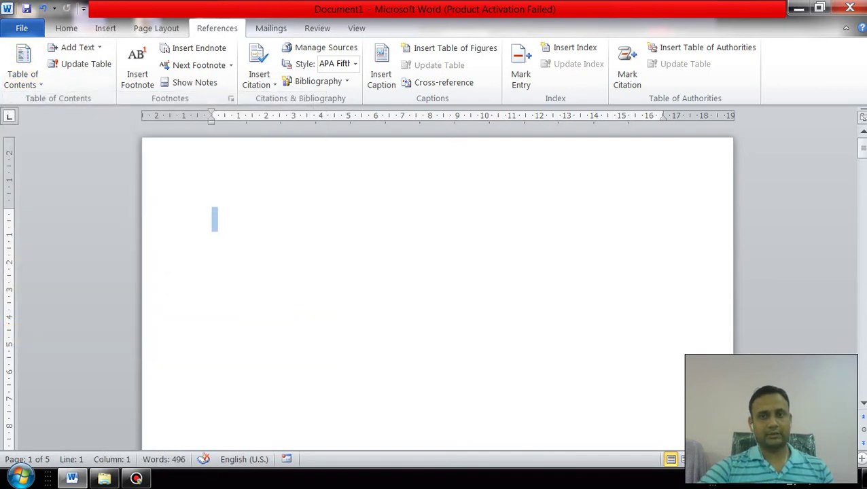
mouse_move(862, 148)
left_mouse_down()
mouse_move(862, 183)
mouse_move(862, 148)
left_mouse_up()
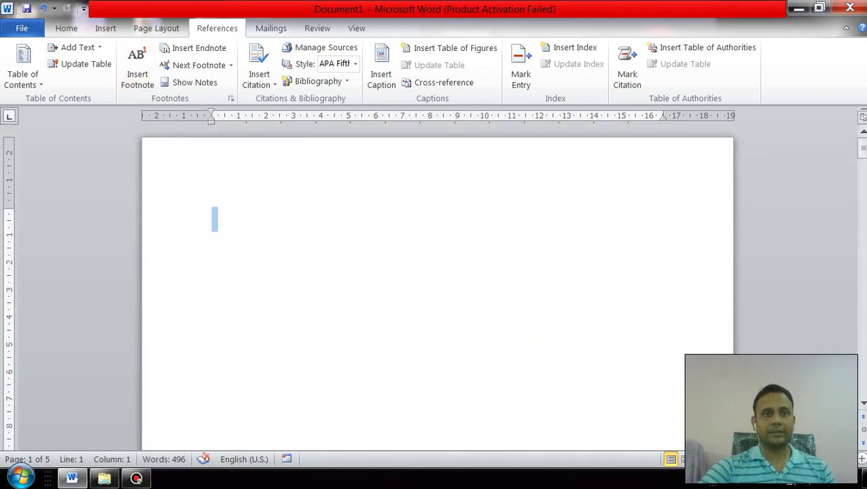
Insert an automatic Table of Contents on page 1 listing Computer, network, corona and Input device.
scroll(437, 292, "down", 1)
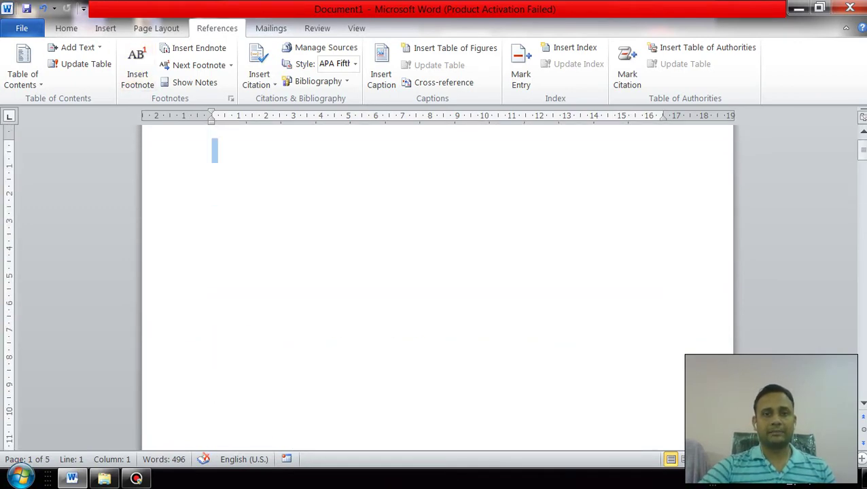
scroll(437, 292, "up", 1)
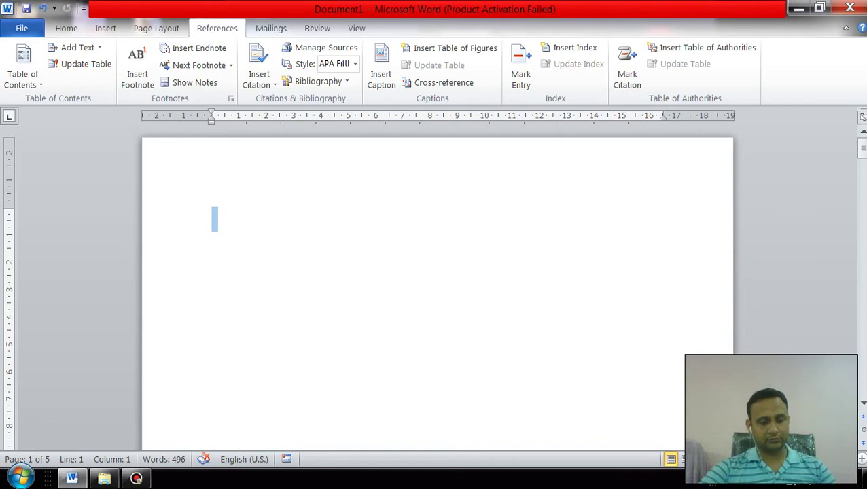
left_click(351, 372)
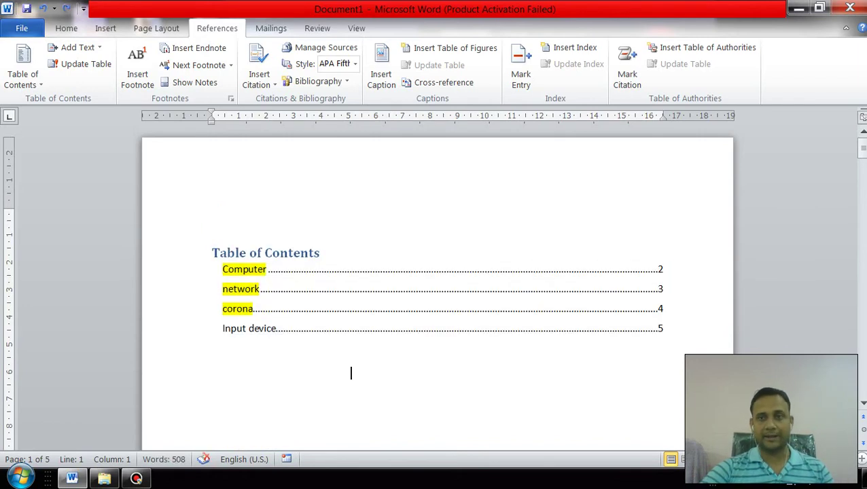
left_click(351, 372)
scroll(351, 373, "down", 2)
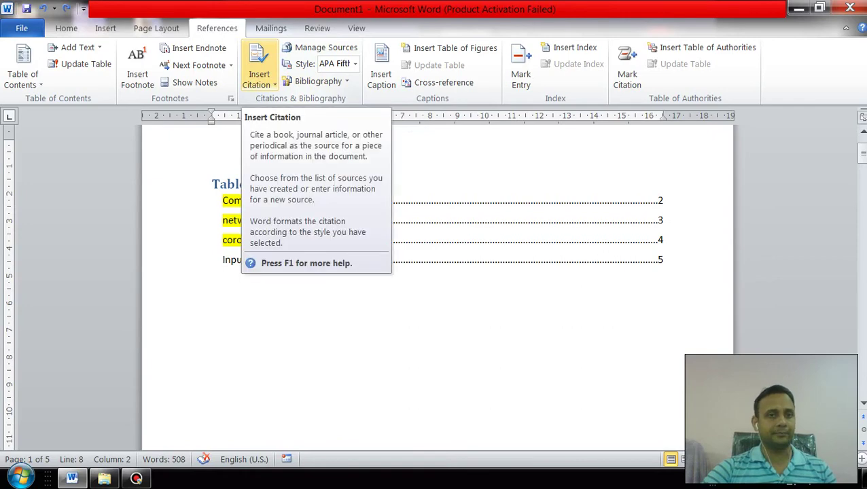
Start a new Interview source with the interviewee's name and the title 'm s word'.
left_click(259, 76)
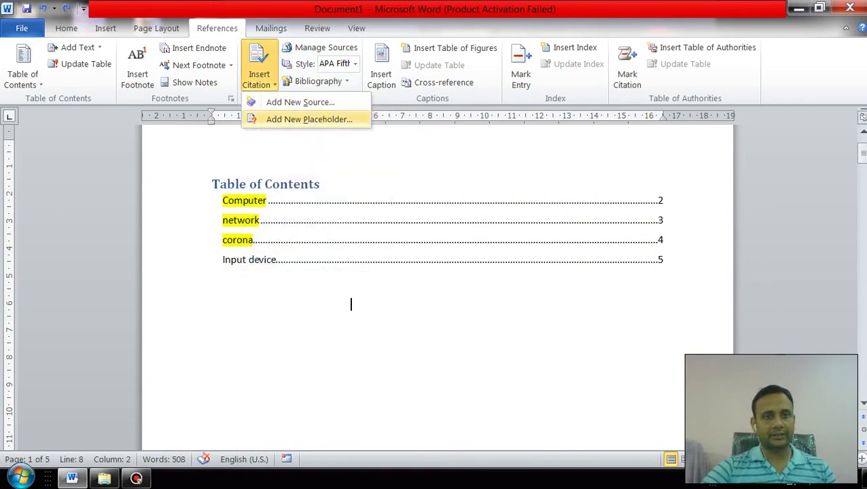
left_click(300, 102)
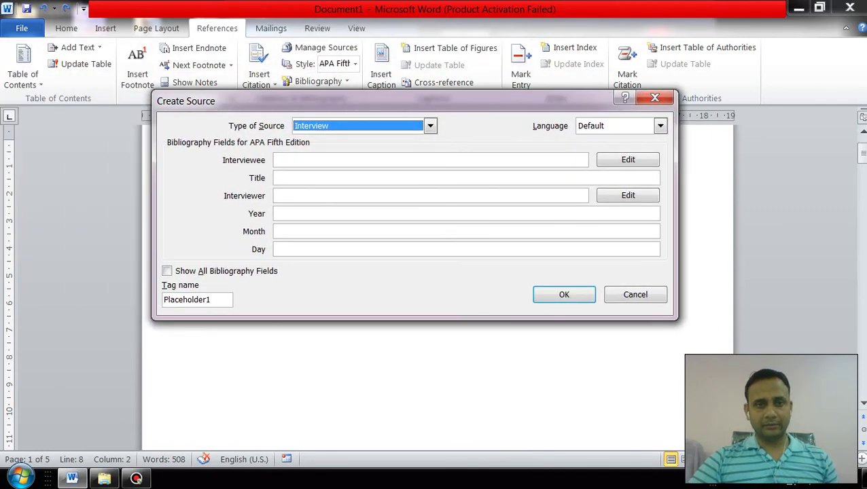
left_click(276, 160)
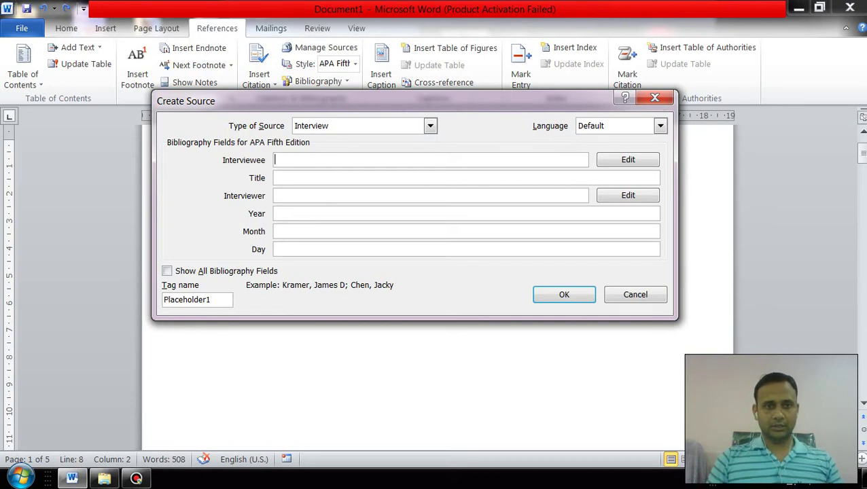
type("de")
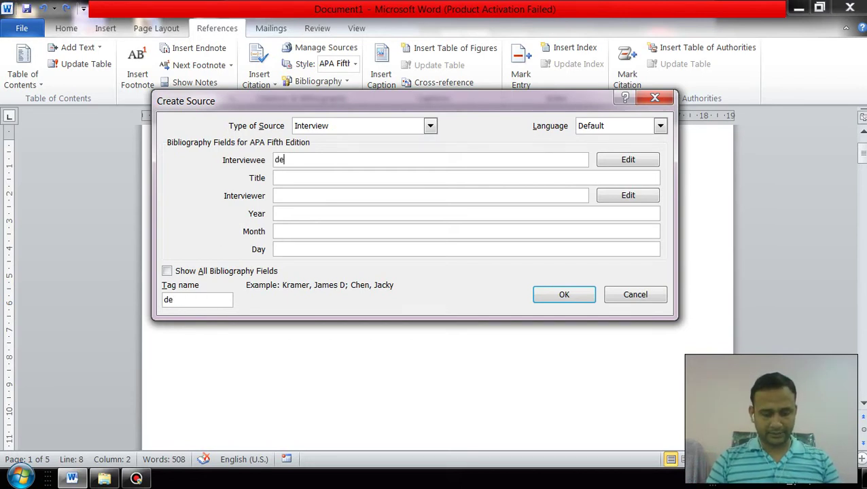
type("epak ku")
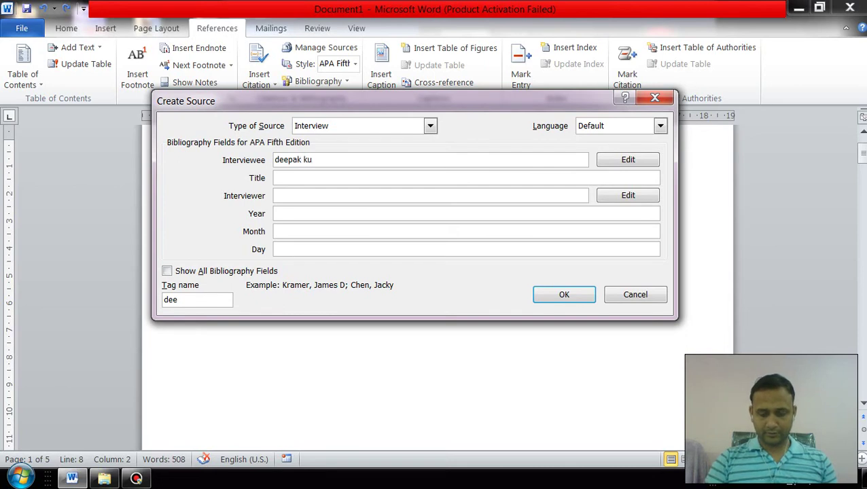
type("mar")
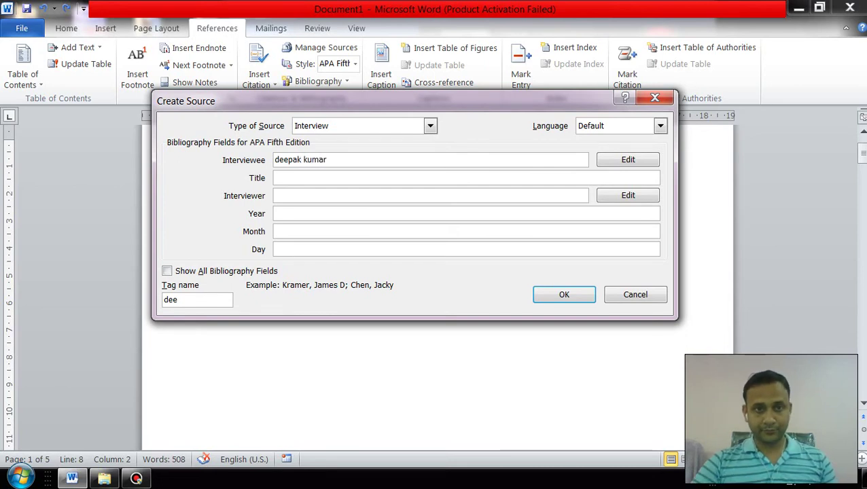
left_click(275, 178)
type("m")
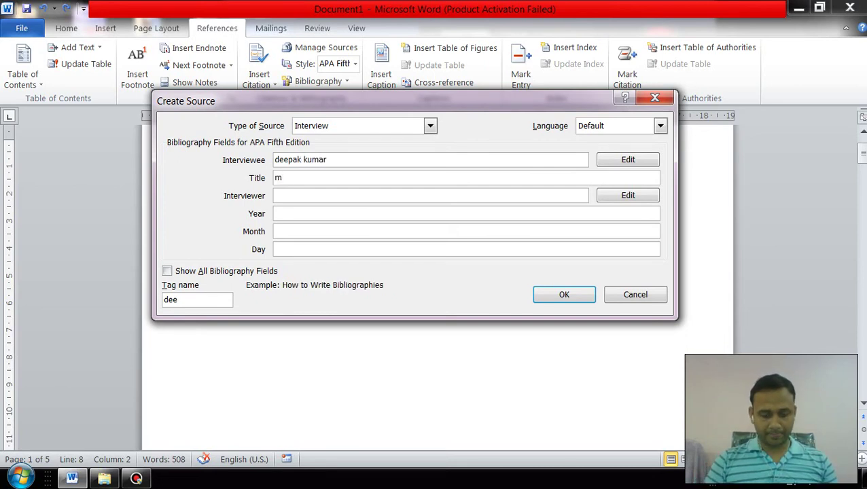
type(" s wor")
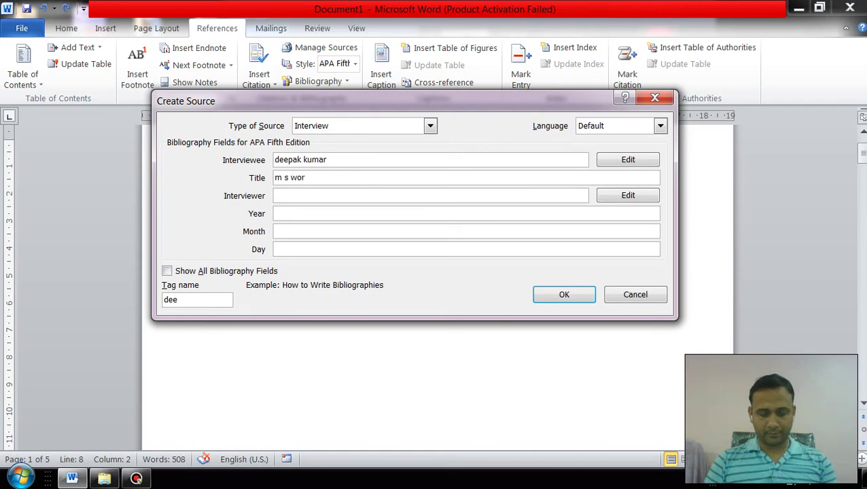
type("d")
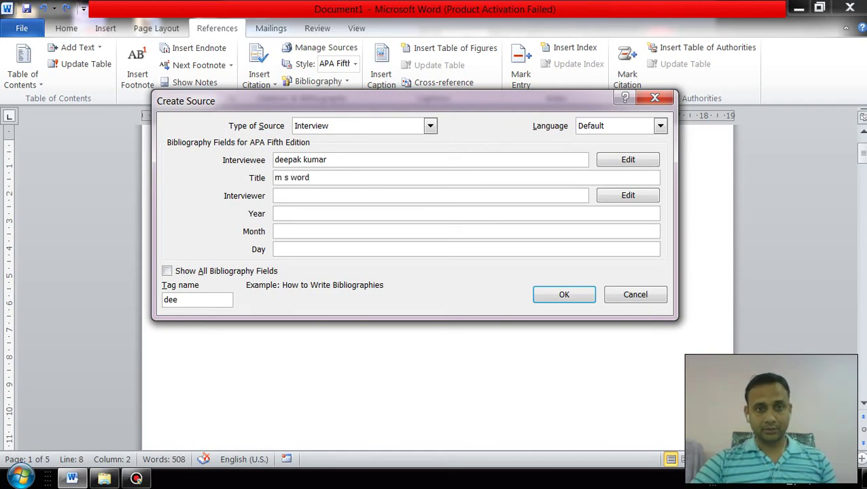
Enter the interviewer's name, year 2020, month jan and day monday, then save the source.
key("Tab")
type("ra")
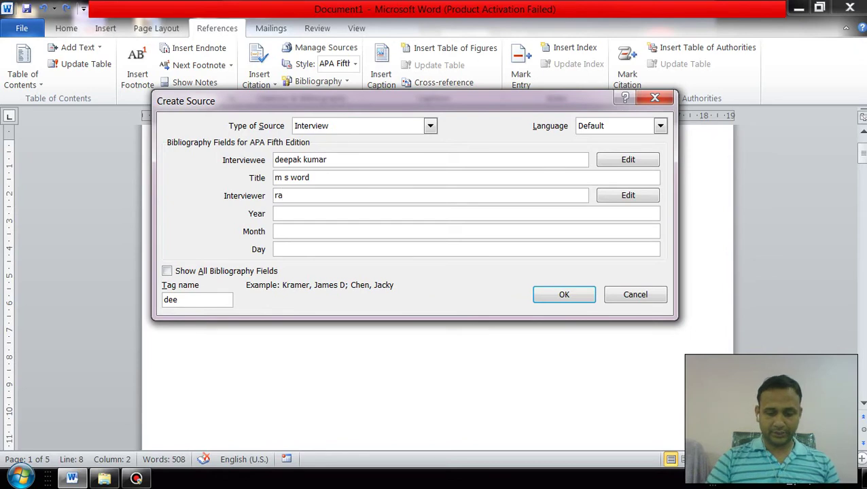
type("jan singh")
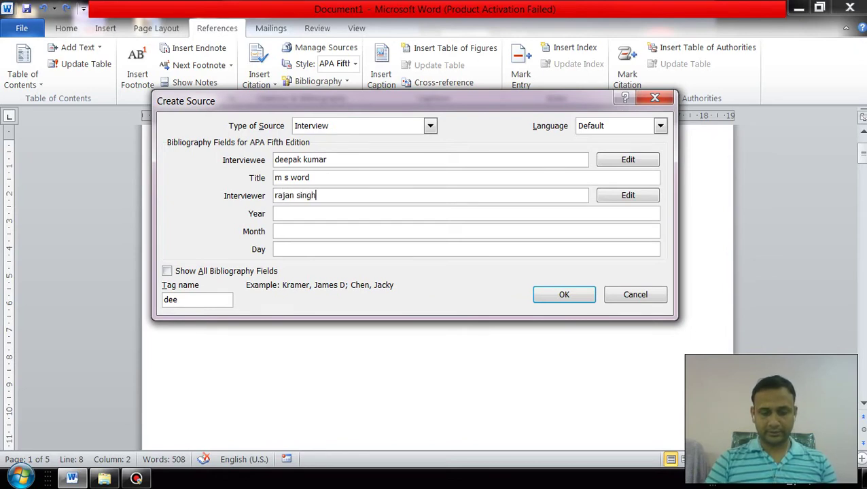
key("Tab")
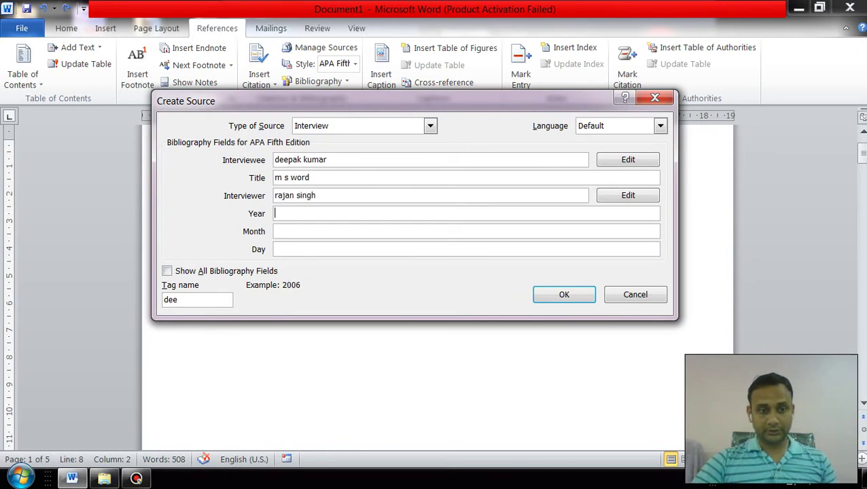
type("20202")
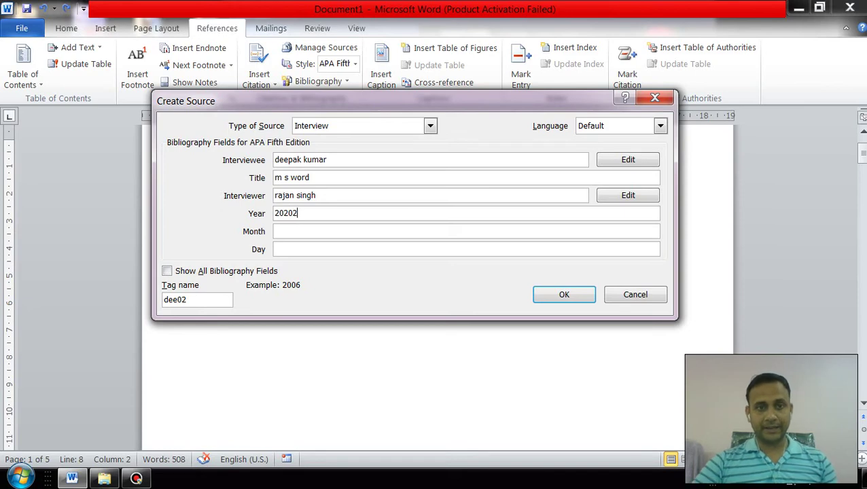
key("BackSpace")
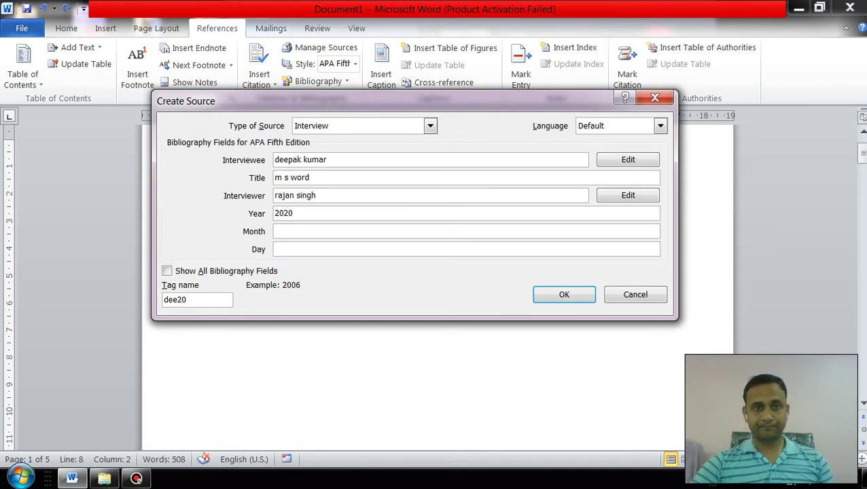
left_click(275, 231)
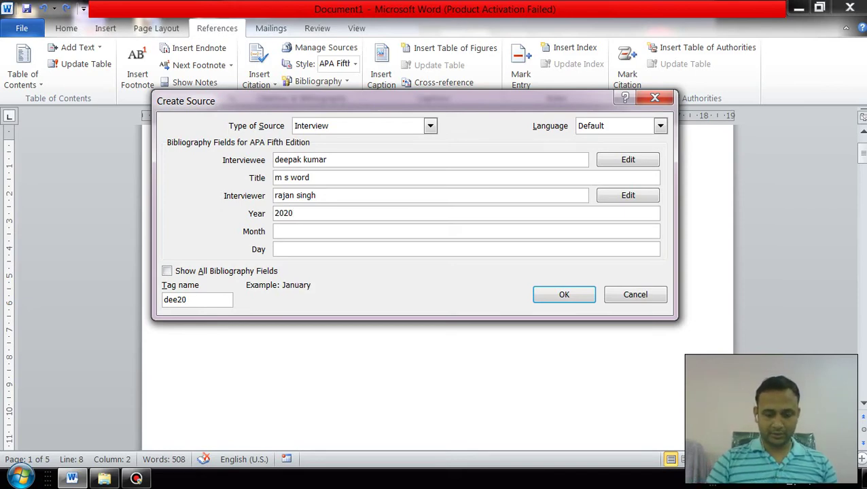
type("jan")
left_click(275, 250)
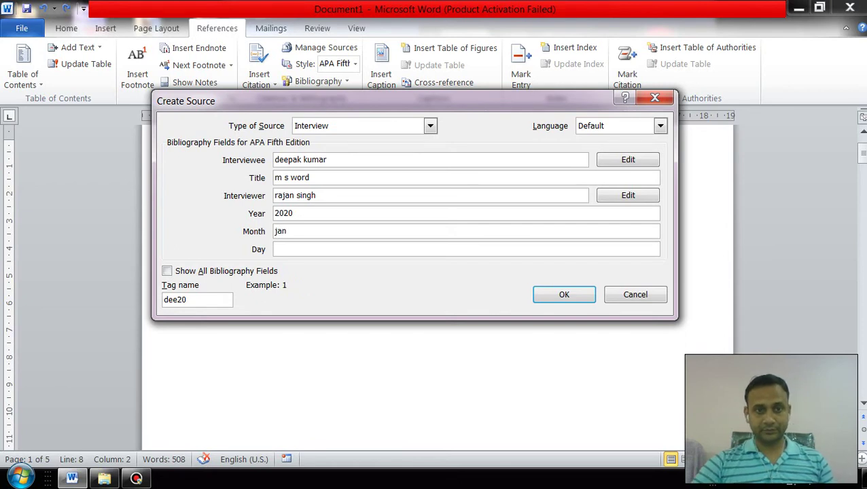
type("monda")
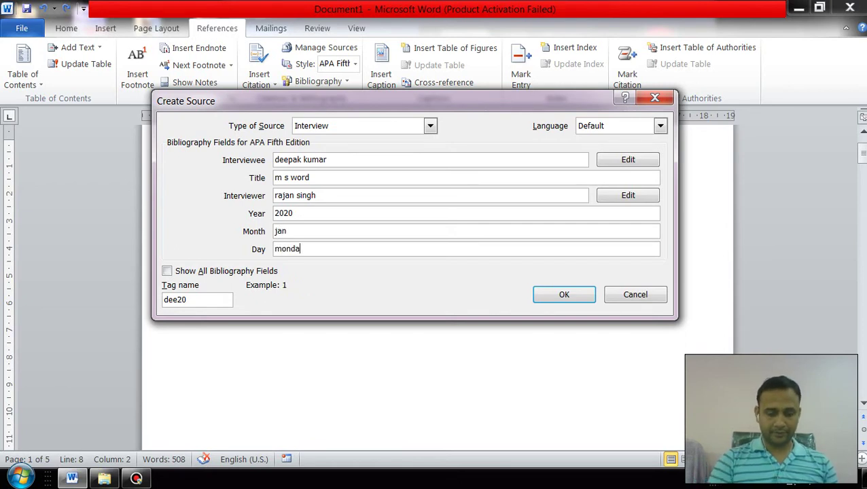
type("y")
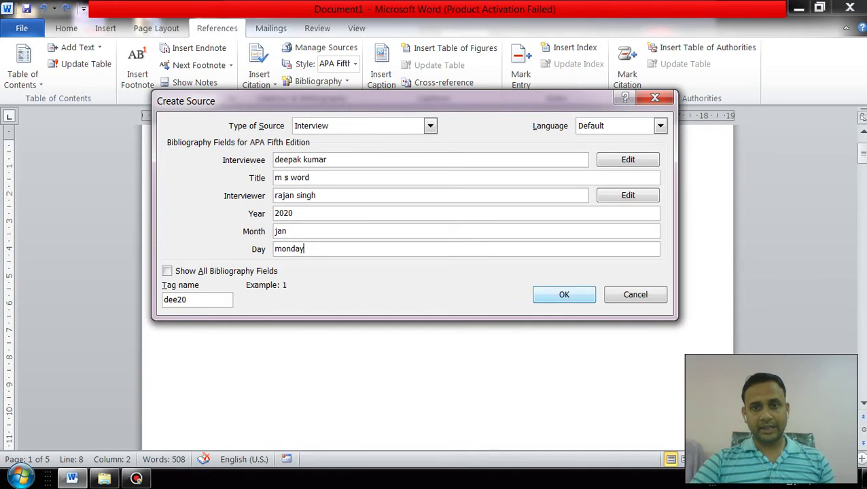
key("Return")
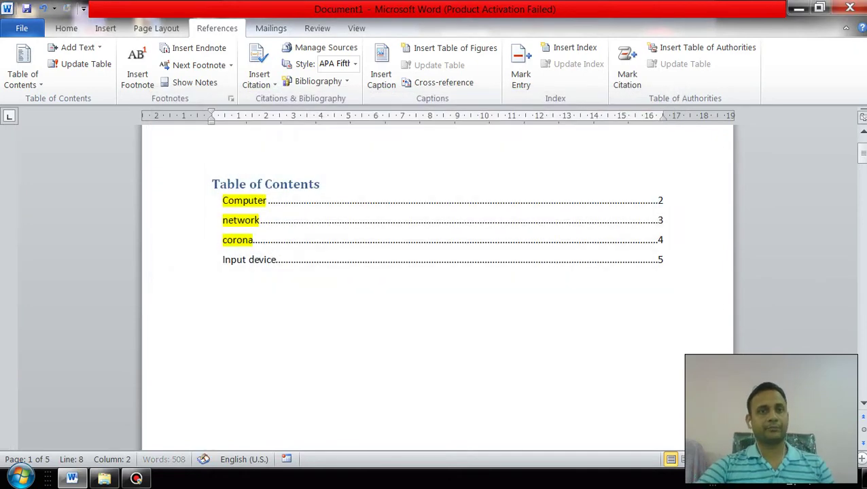
Start another new citation source and set its type to Web site.
left_click(259, 75)
key("Up")
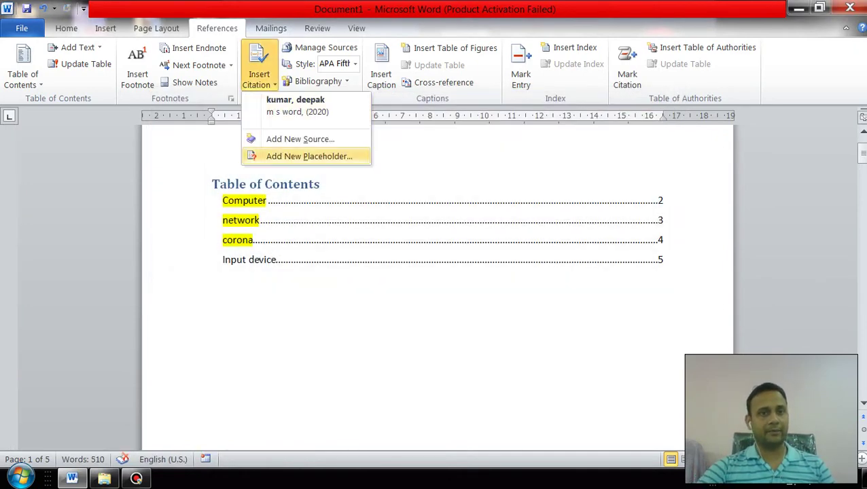
key("Up")
key("Return")
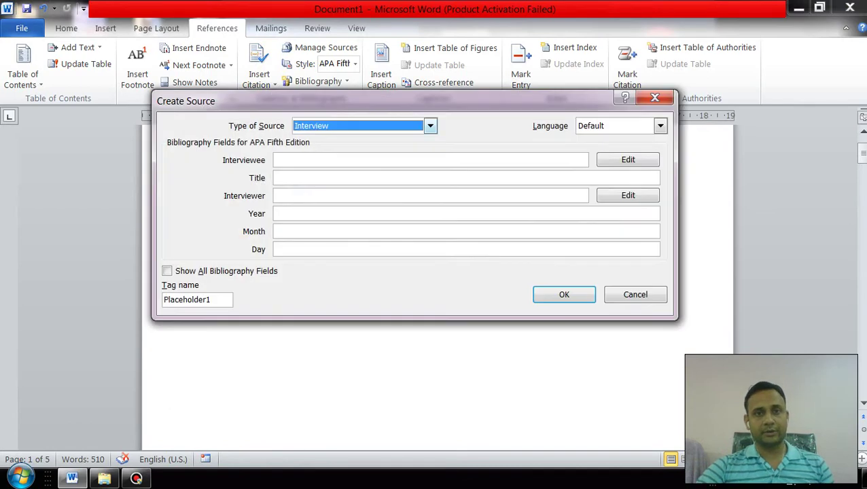
key("alt+Down")
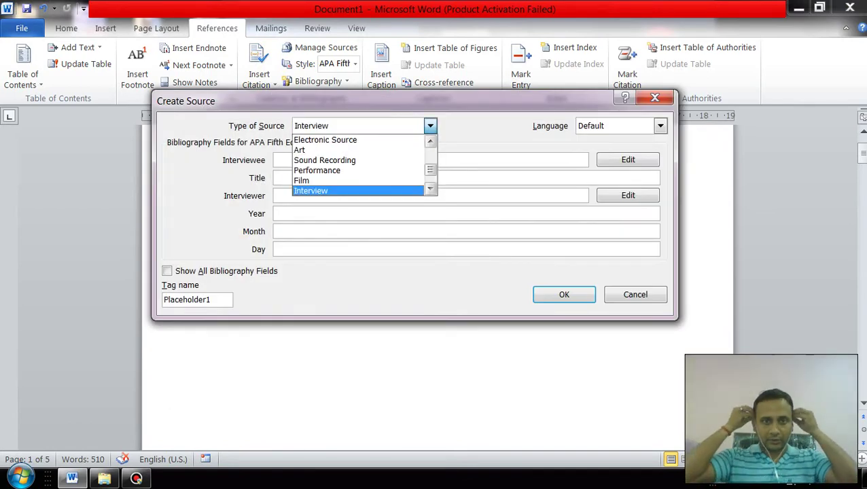
scroll(364, 165, "up", 1)
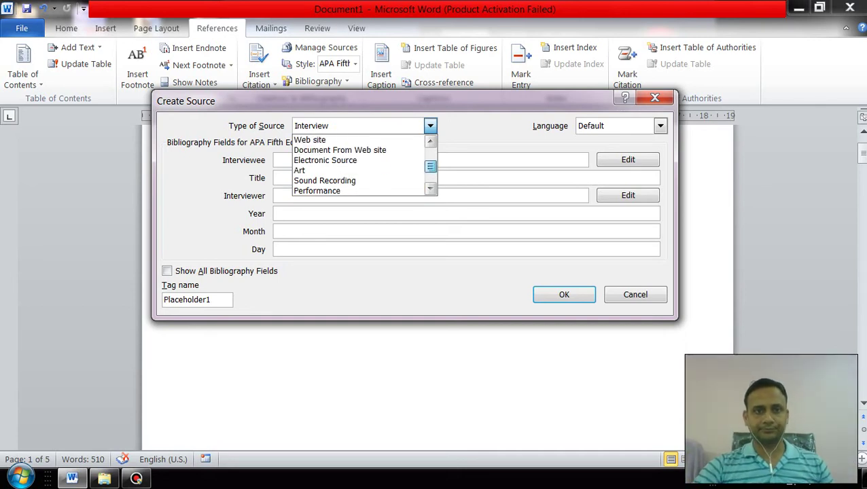
scroll(364, 165, "up", 2)
scroll(364, 165, "up", 1)
scroll(364, 165, "down", 1)
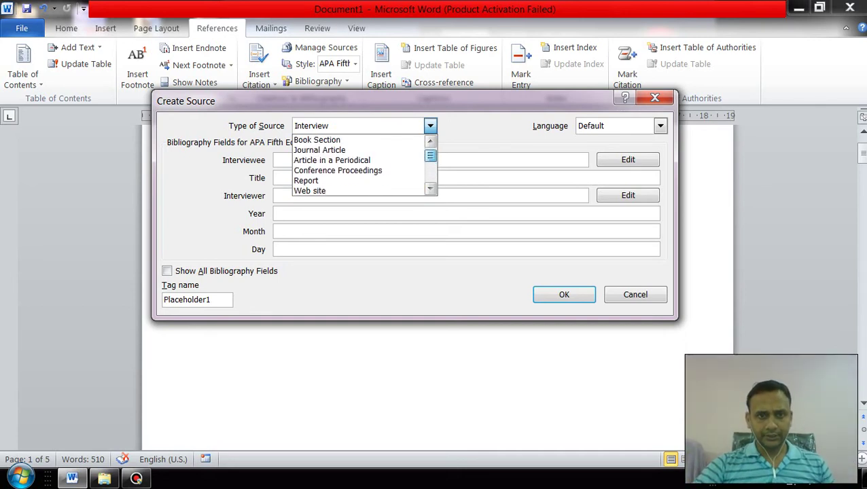
scroll(364, 166, "down", 2)
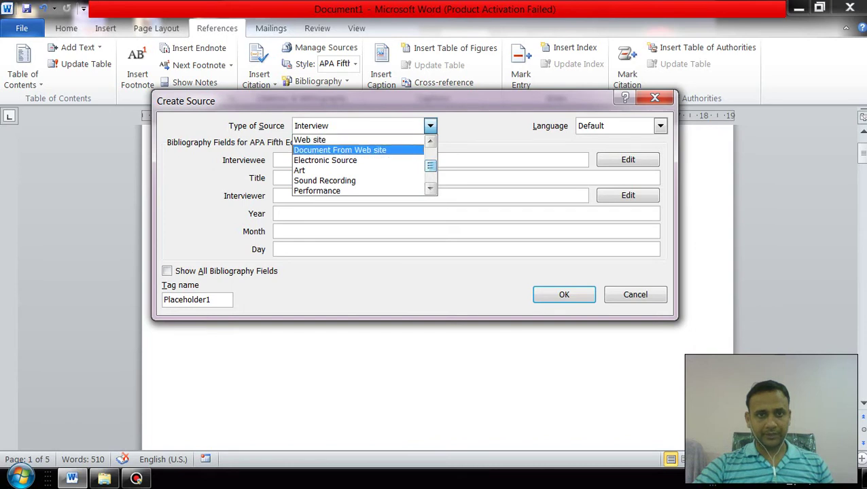
left_click(310, 140)
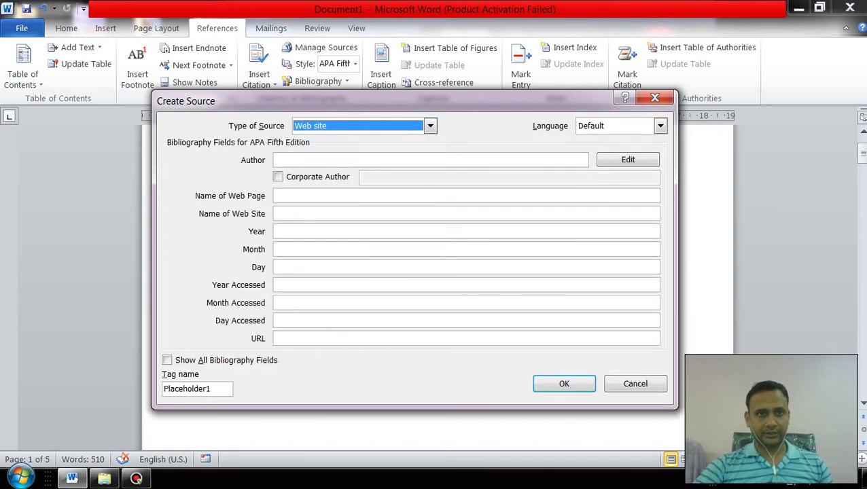
left_click(275, 160)
left_click(276, 196)
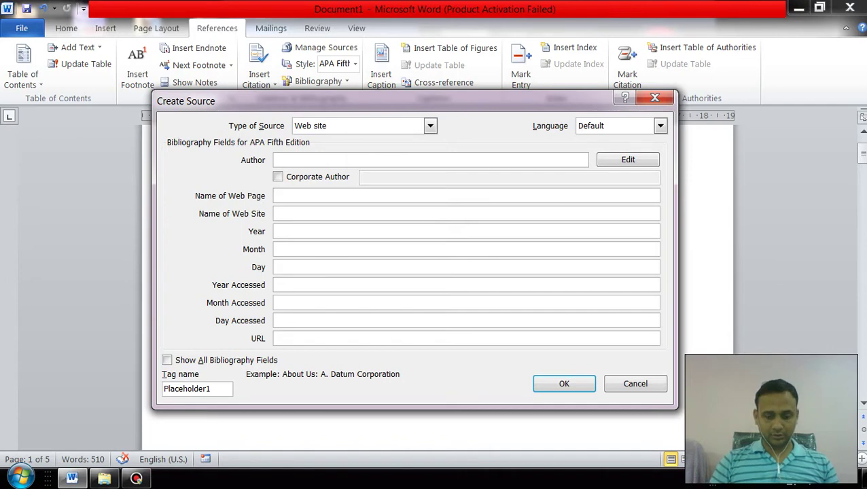
type("goog")
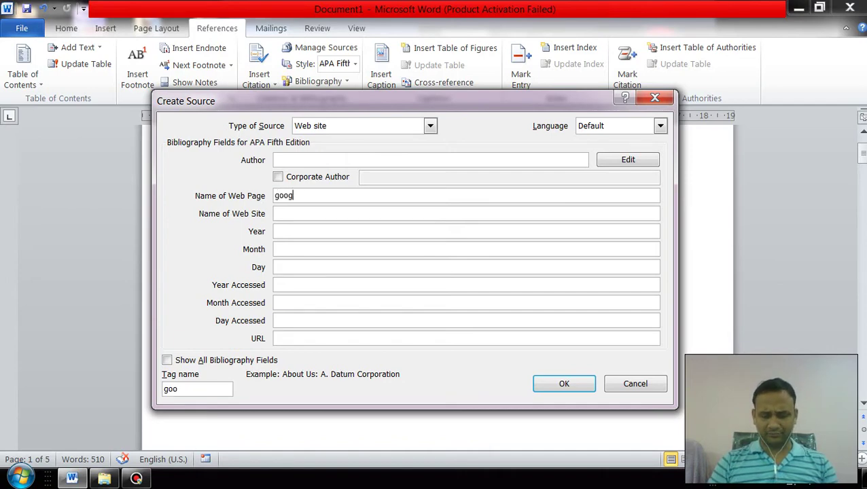
type("le")
key("Tab")
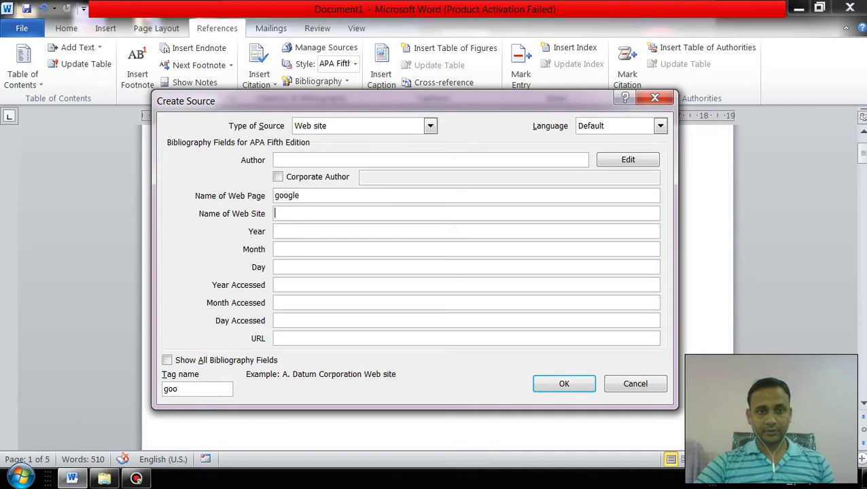
type("www.")
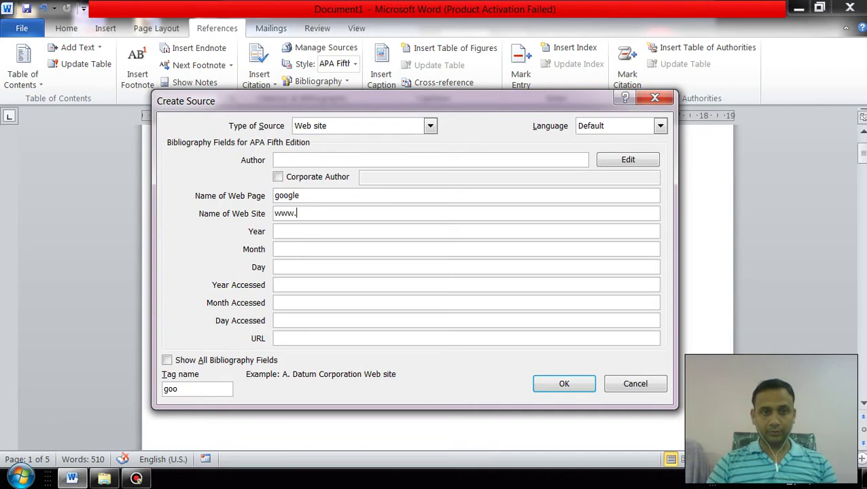
type("g")
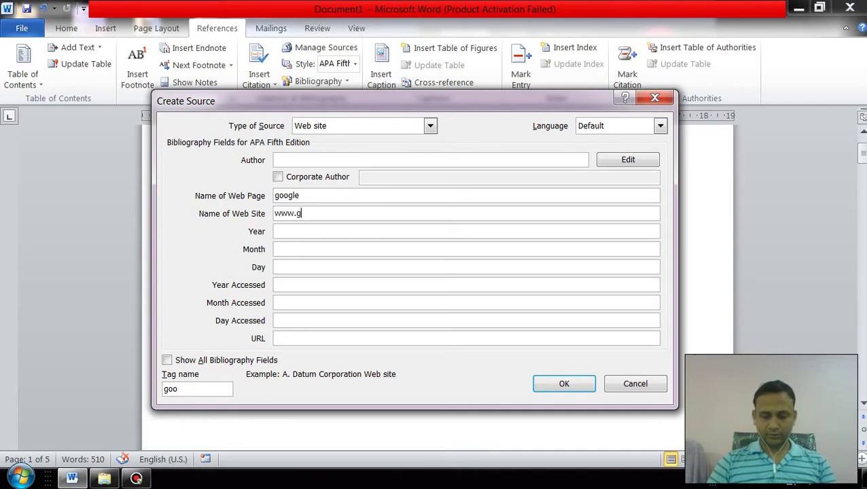
type("ooglr")
key("BackSpace")
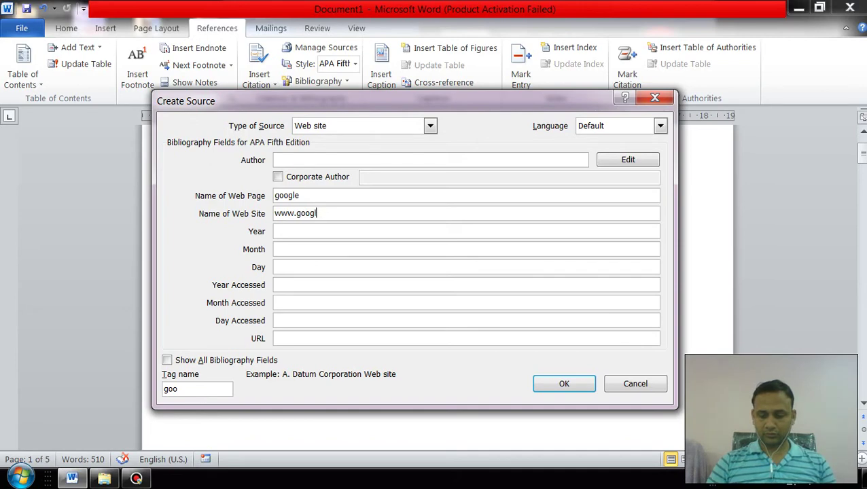
type("le")
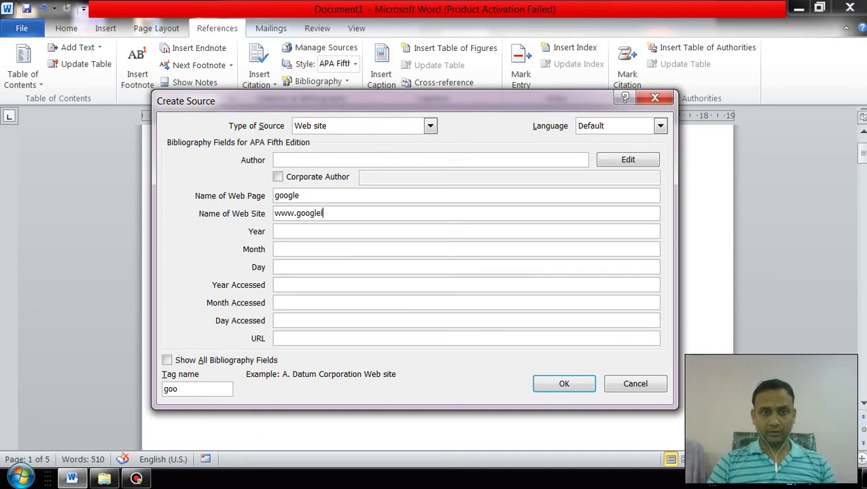
type("lcom")
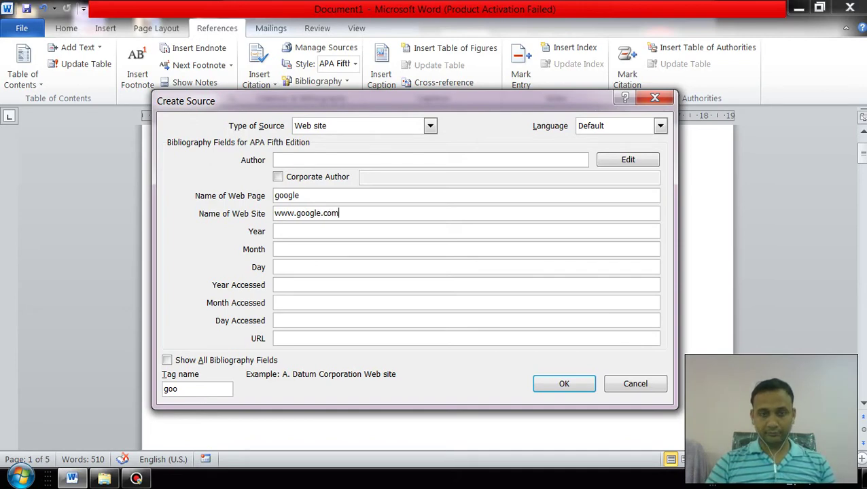
Set the web source's date to year 2020, month jan, day monday.
left_click(340, 231)
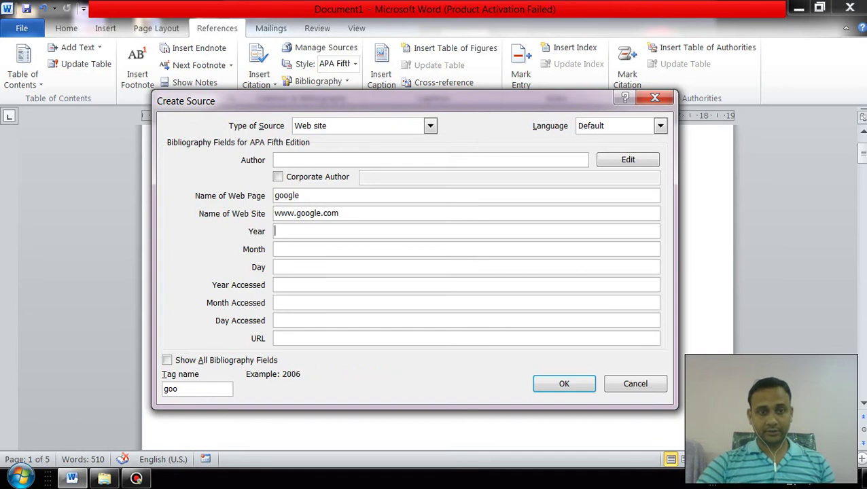
type("202022")
key("BackSpace")
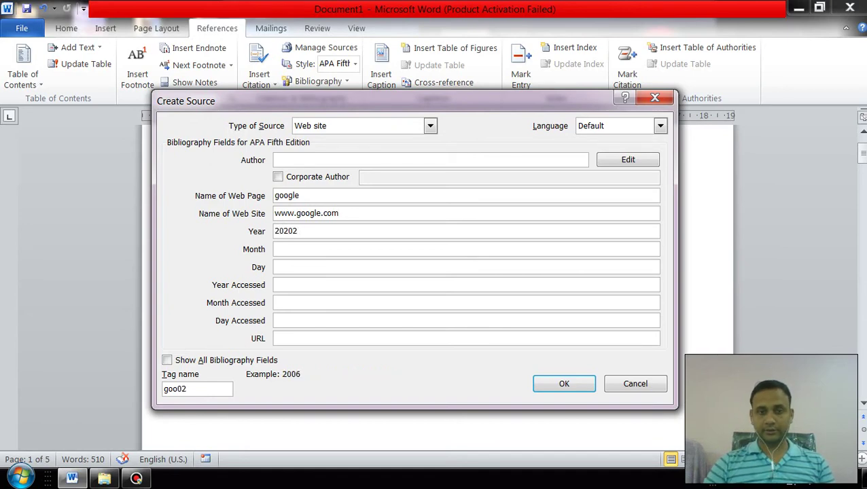
key("BackSpace")
left_click(340, 250)
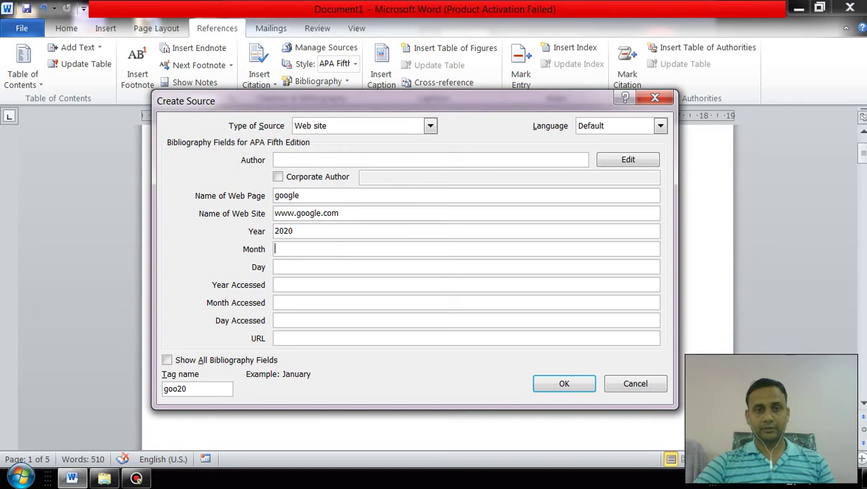
type("ja")
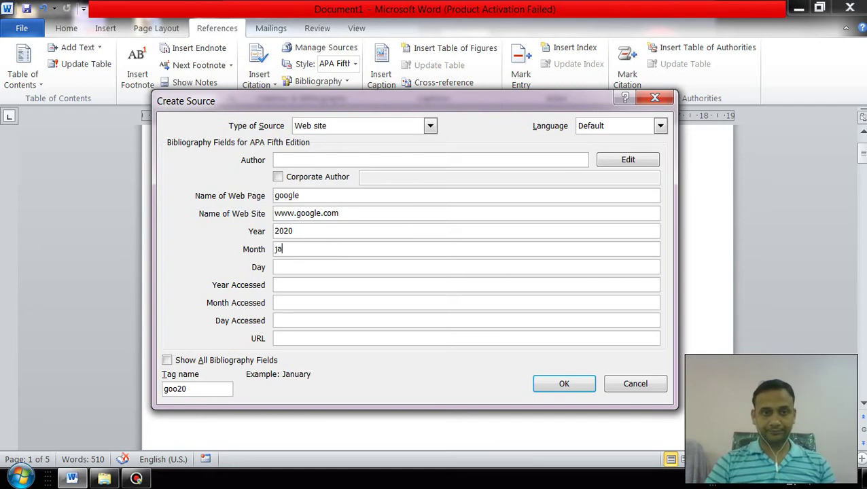
type("n")
key("Tab")
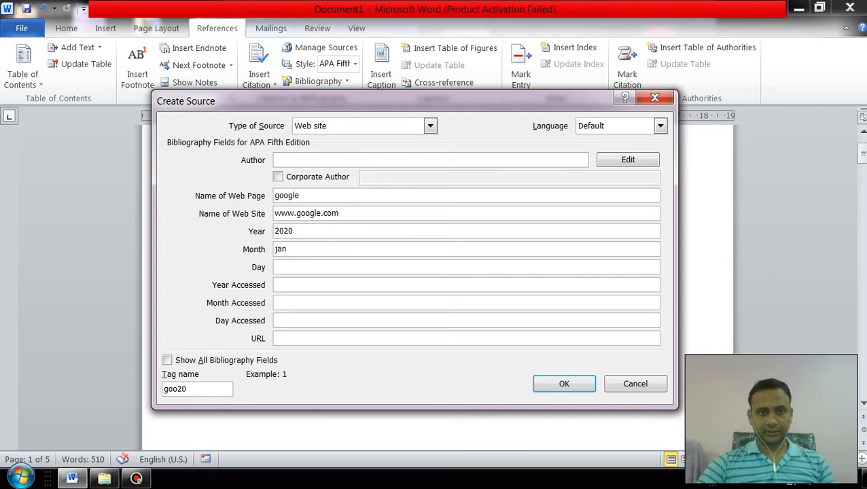
type("monday")
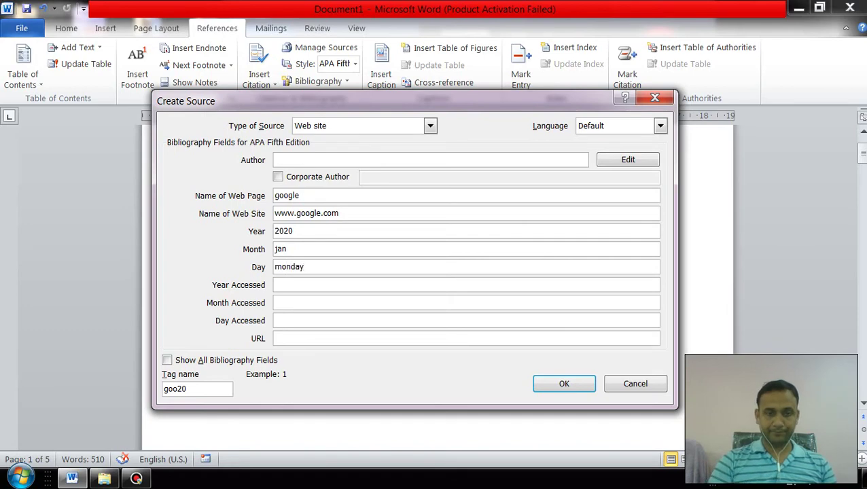
key("Tab")
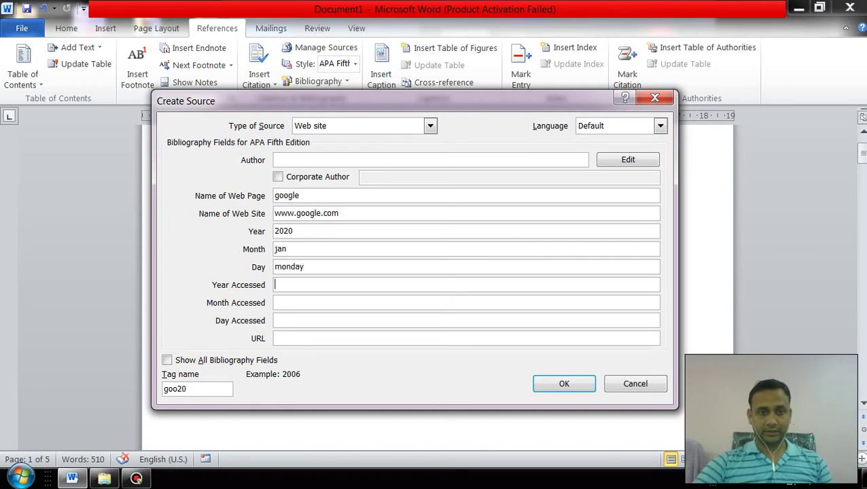
type("2020")
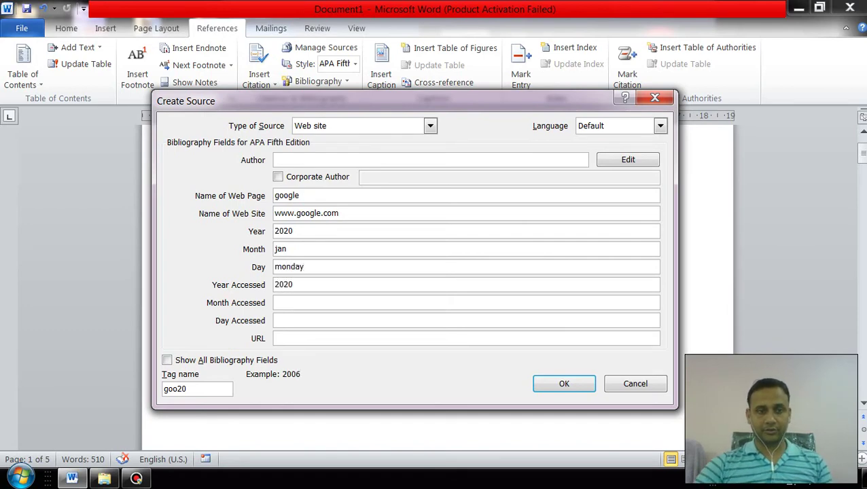
key("Tab")
type("fe")
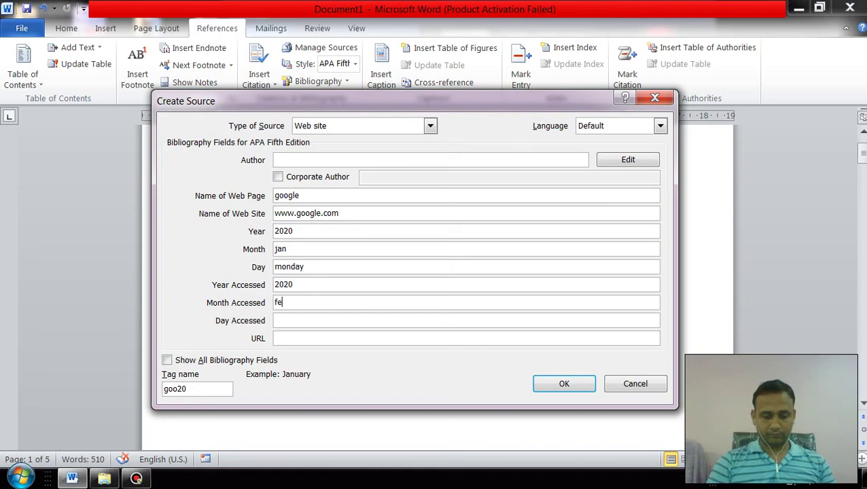
type("b")
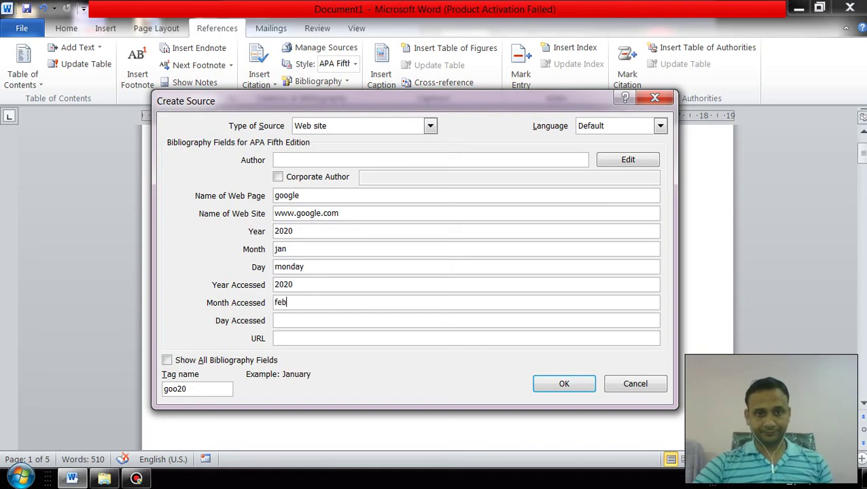
key("Tab")
type("tue")
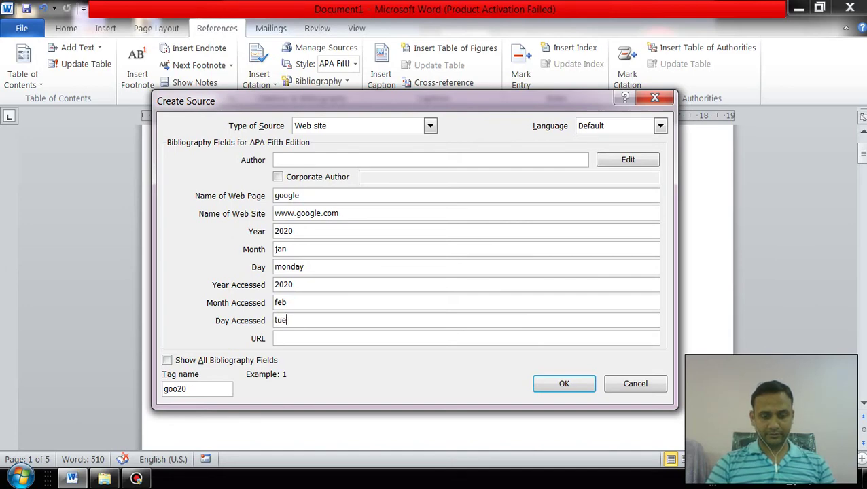
type("sday")
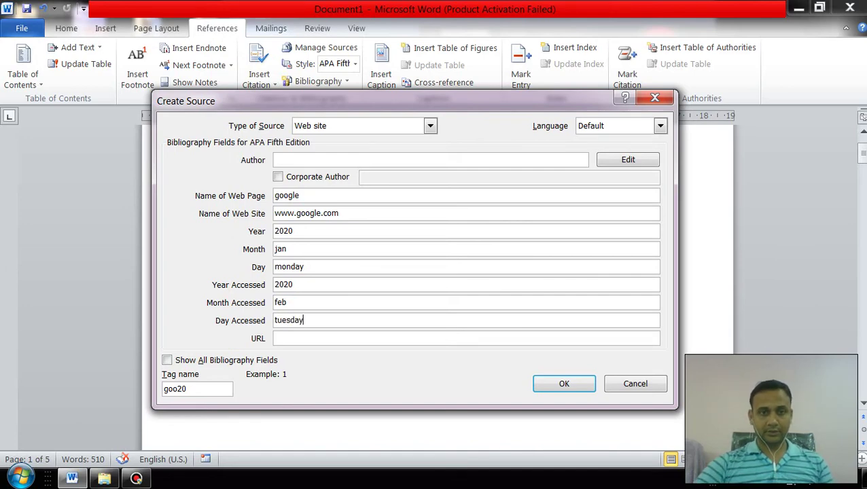
left_click(275, 338)
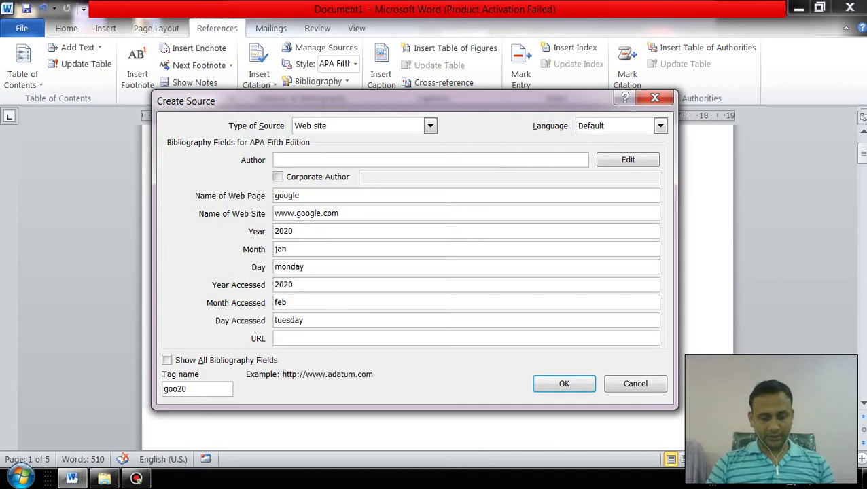
type("www.")
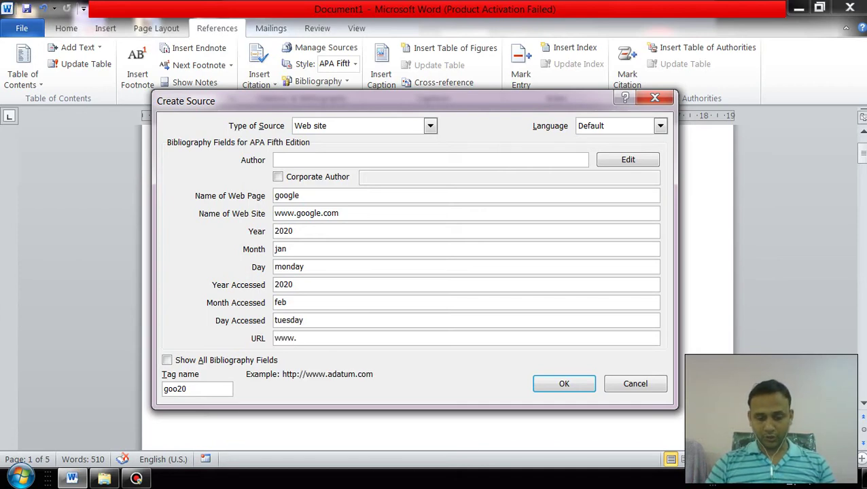
type("googl")
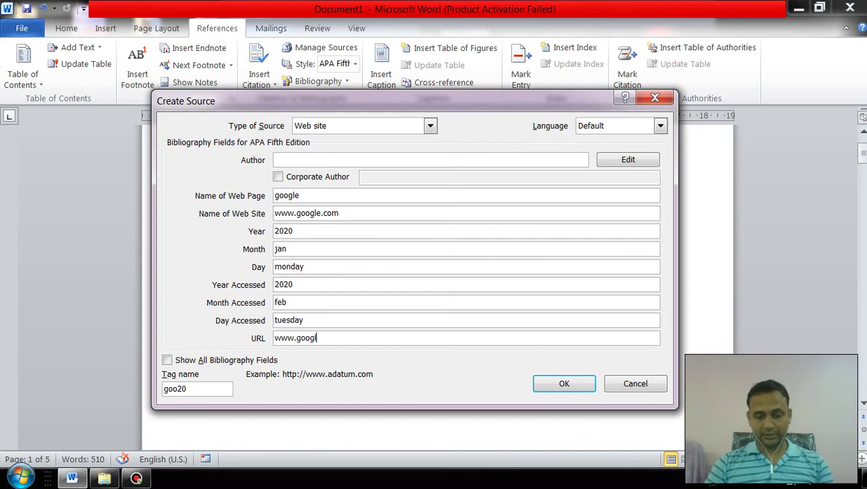
type("e")
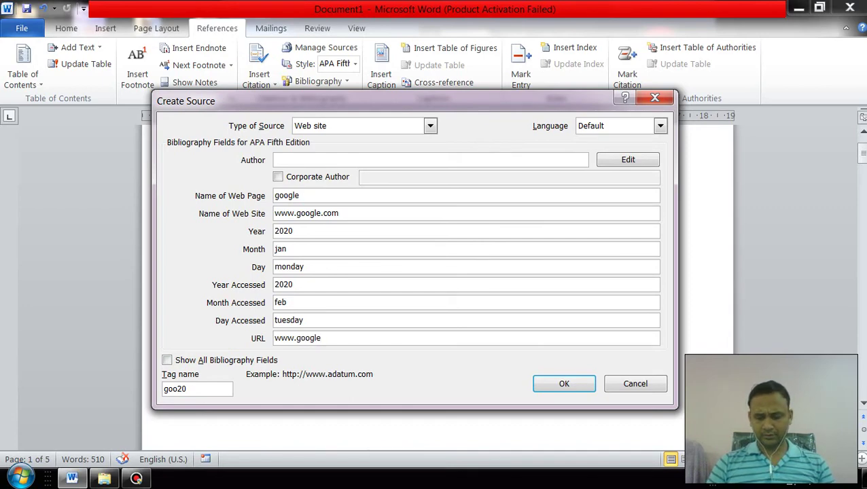
type(".co")
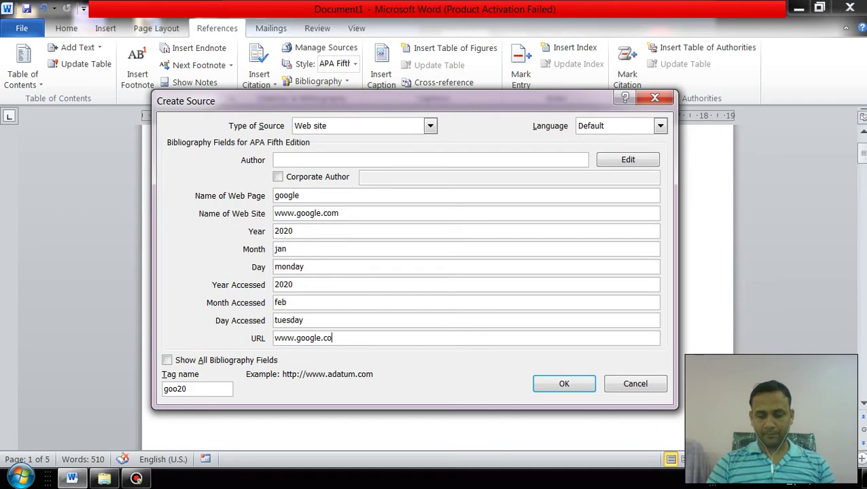
type("m")
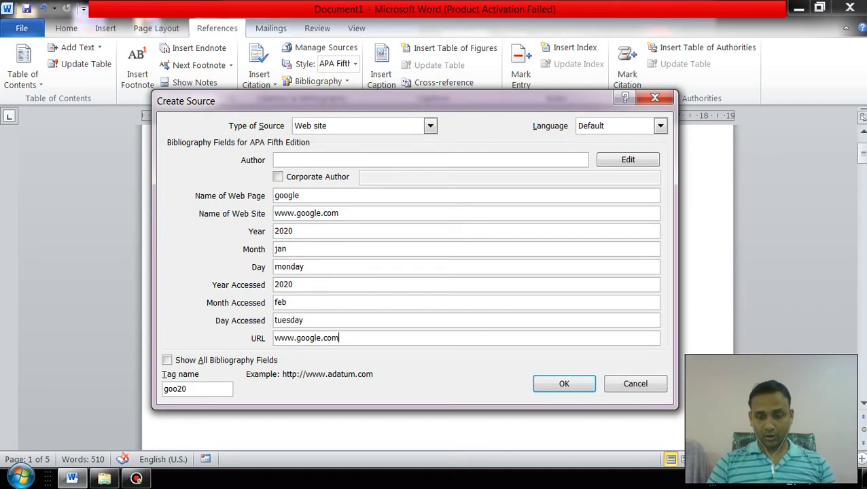
type("/")
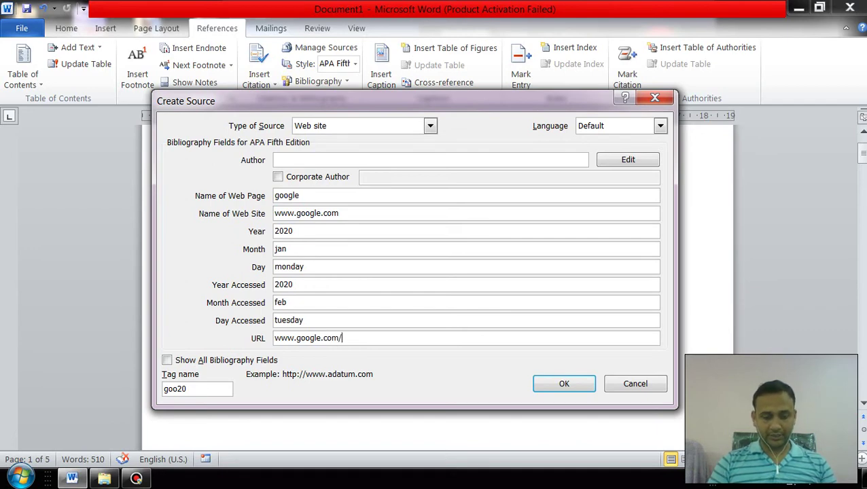
type("ms")
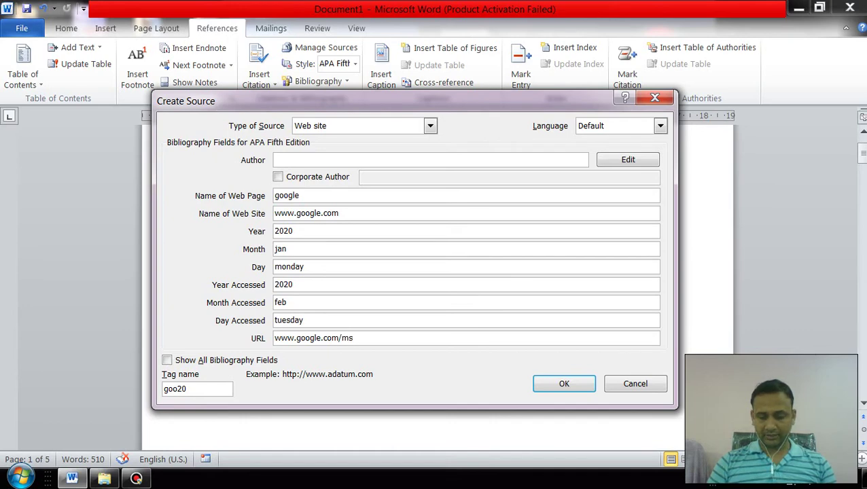
type("/wor")
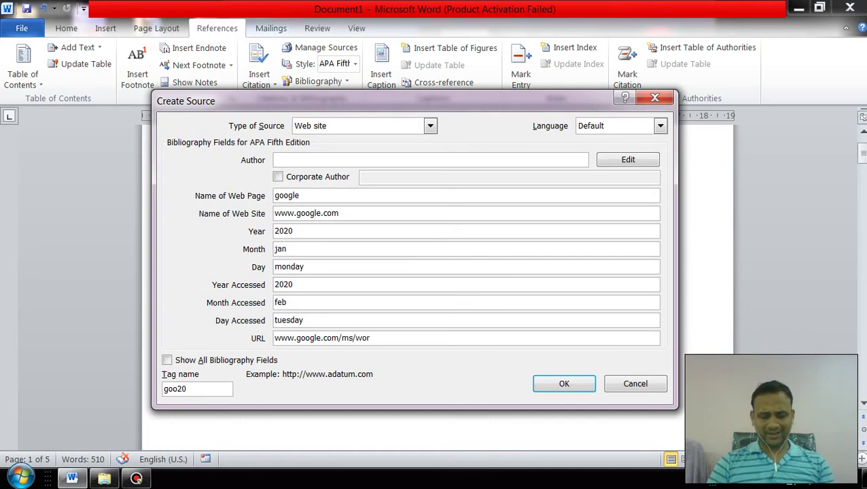
type("d")
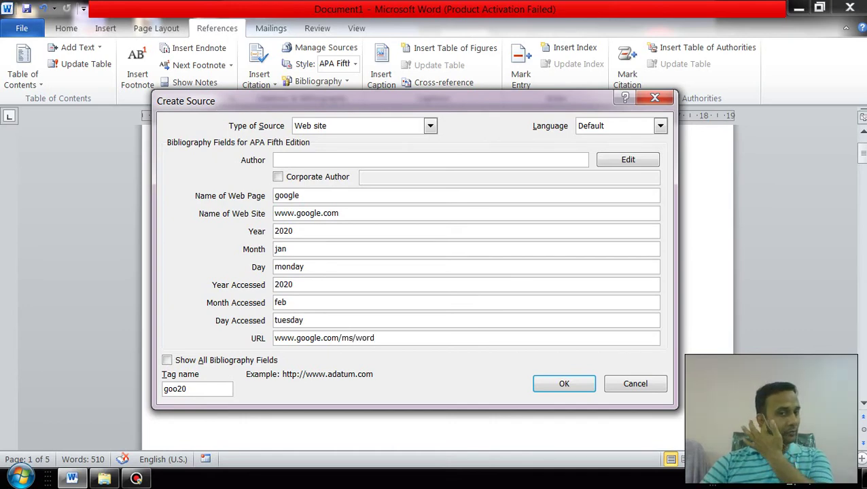
Save the web site source and start a new source of type Book.
key("Return")
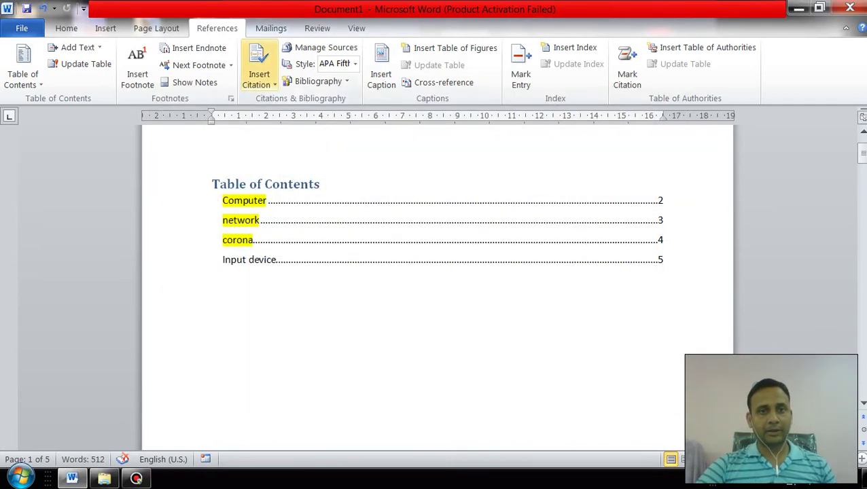
left_click(259, 75)
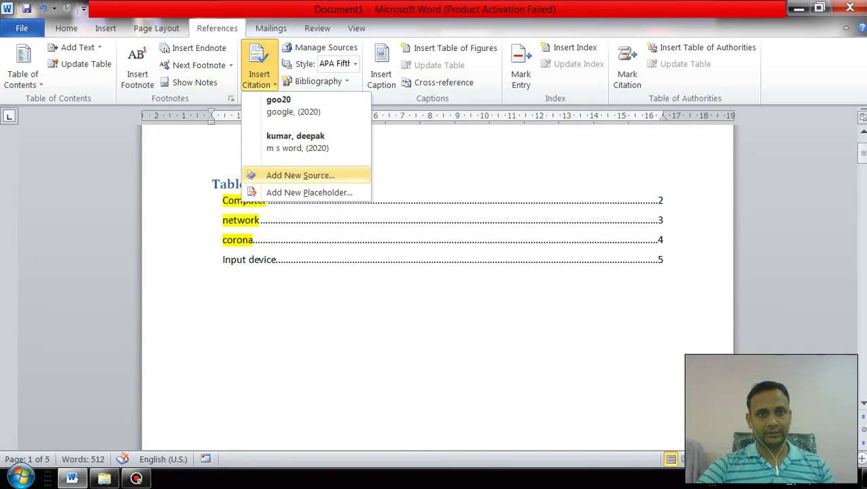
left_click(301, 176)
left_click(430, 126)
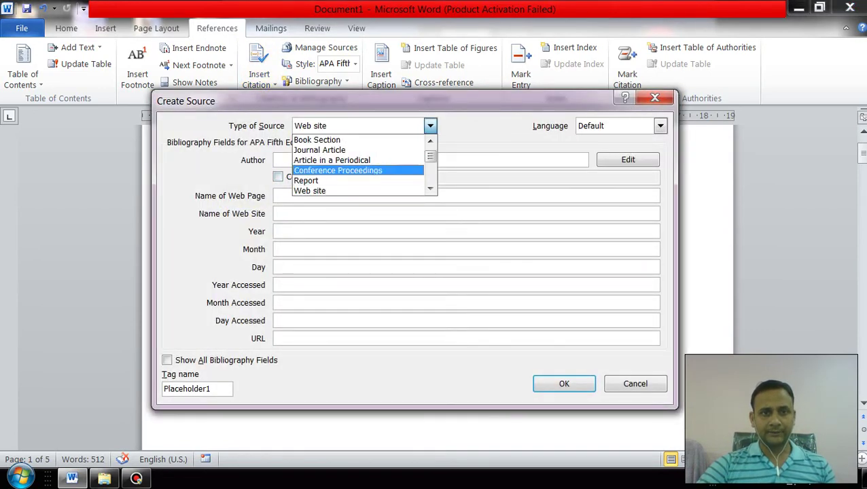
left_click_drag(430, 156, 430, 175)
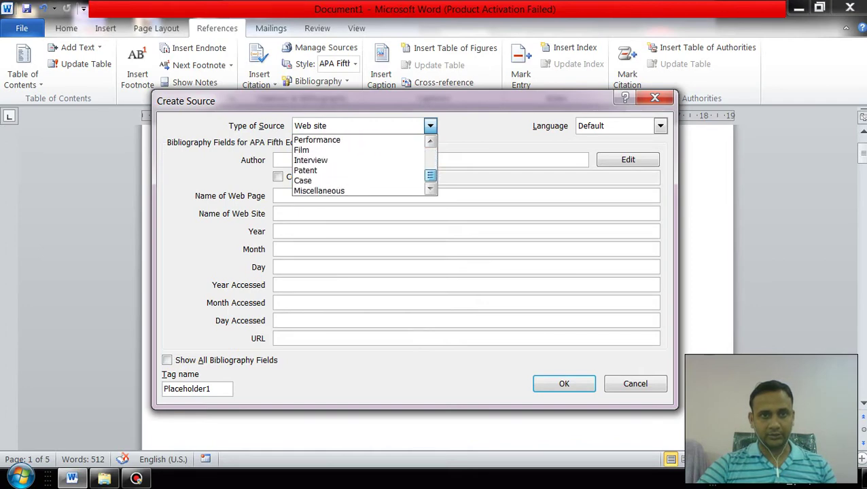
scroll(360, 166, "up", 3)
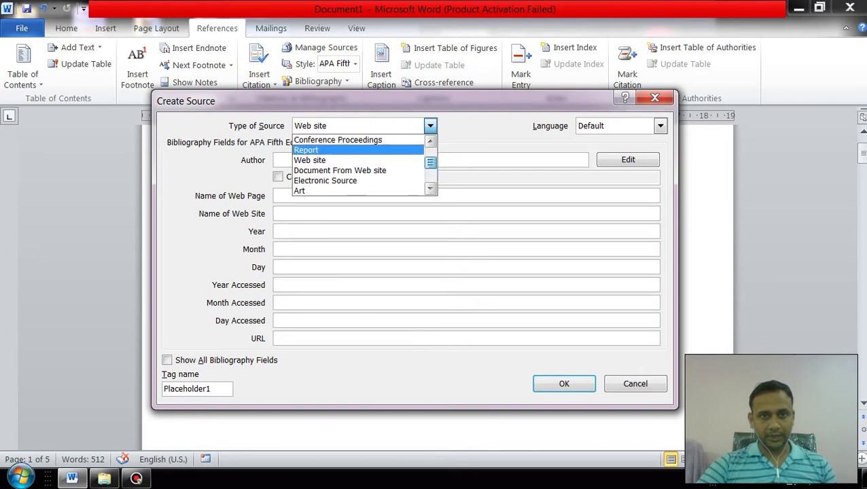
scroll(360, 165, "up", 2)
key("Up")
key("Up")
key("Up")
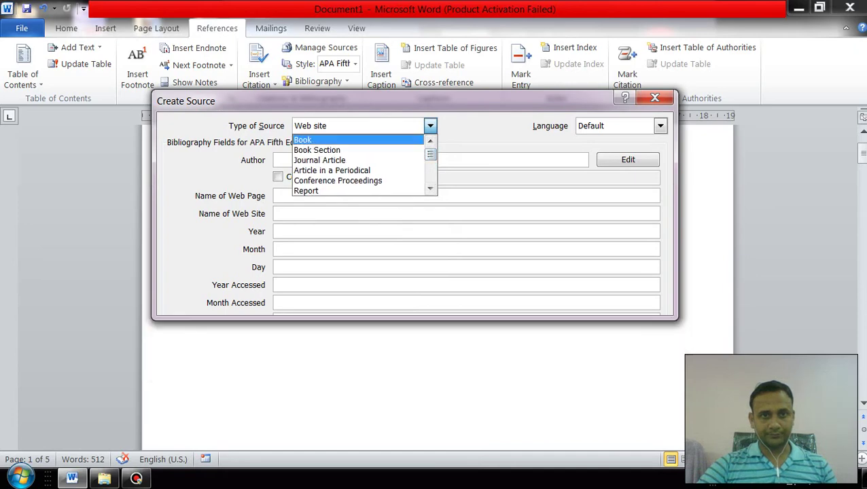
key("Return")
Enter the book's author name, title 'M S word 2016', year 2020 and city prayag raj.
left_click(274, 160)
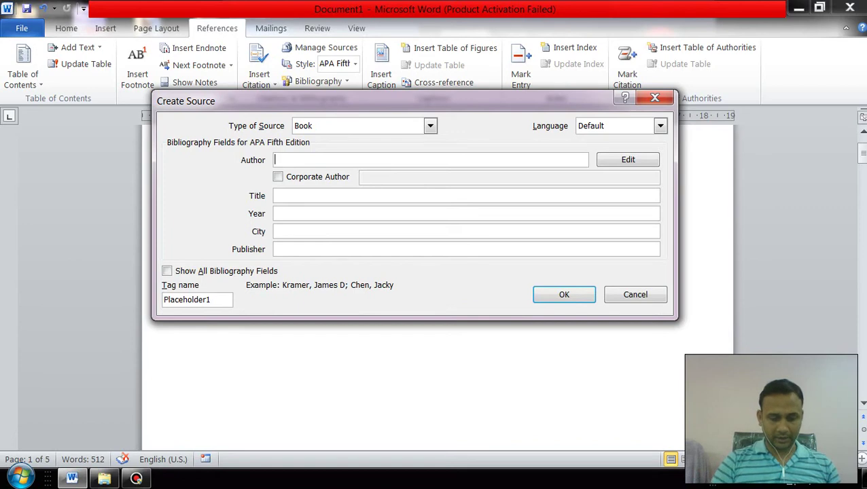
type("T bala")
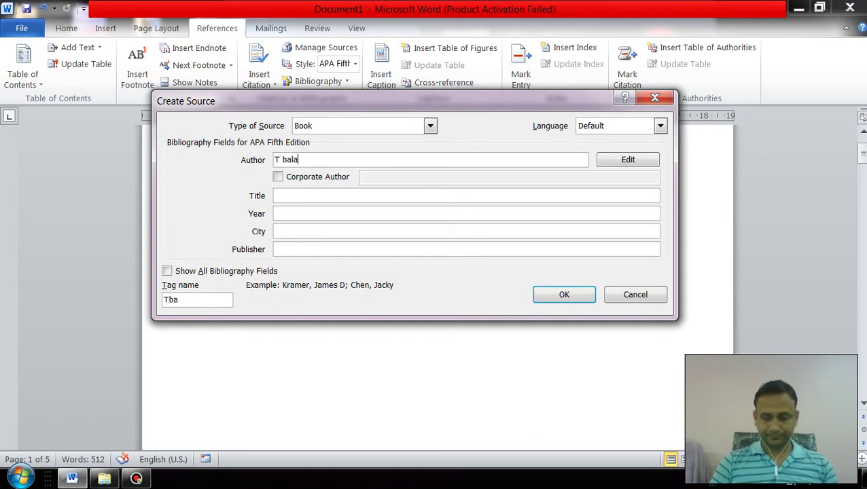
type("ji")
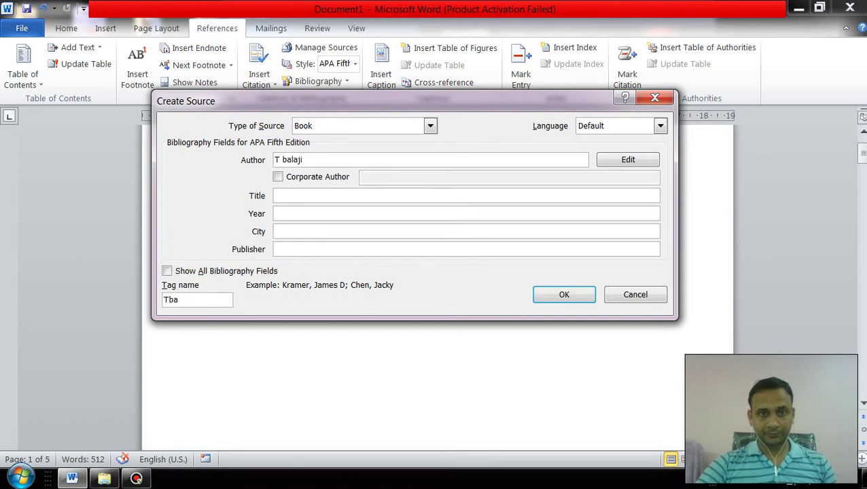
left_click(275, 196)
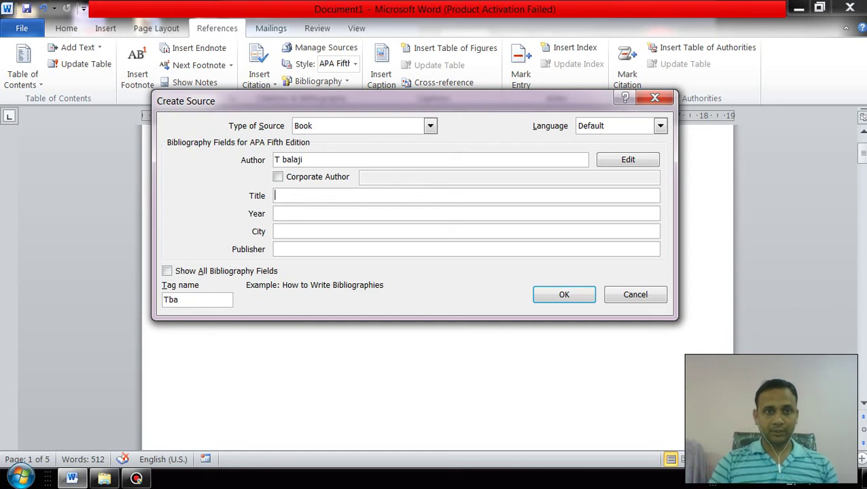
type("M")
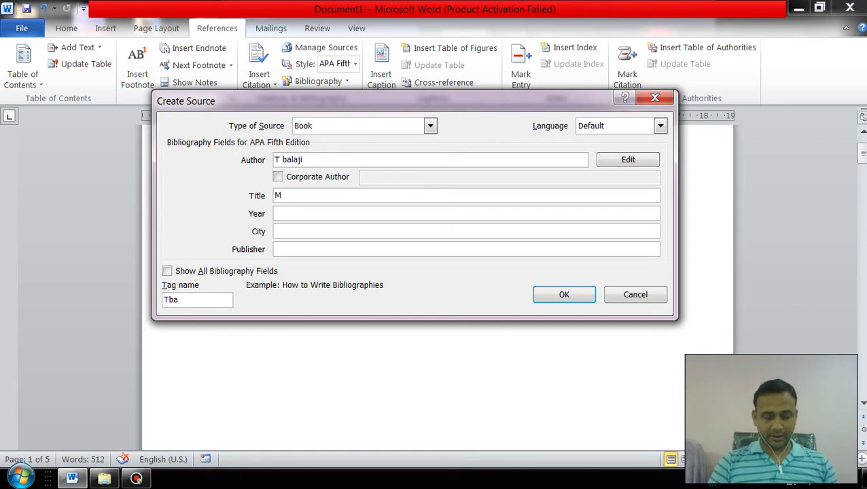
type(" S wo")
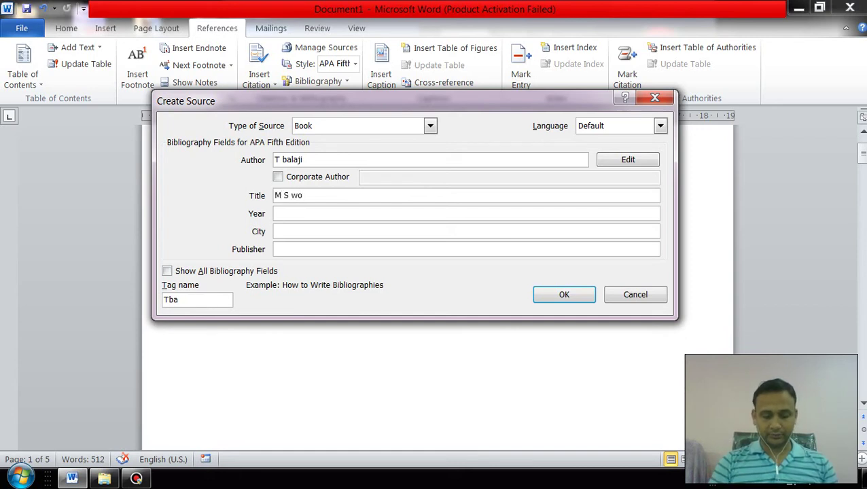
type("rd 201")
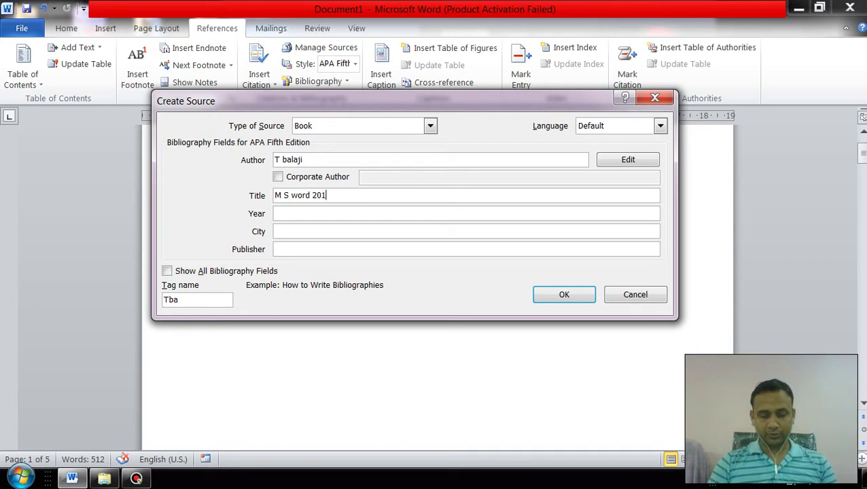
type("6")
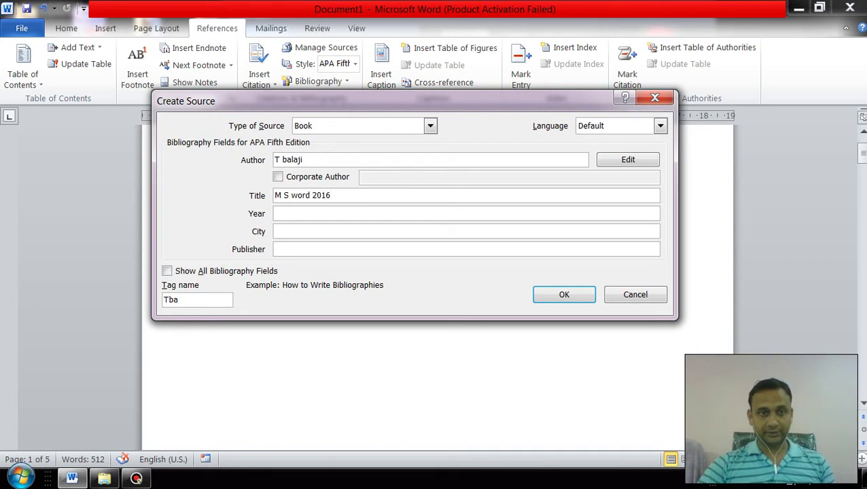
left_click(275, 213)
type("20202")
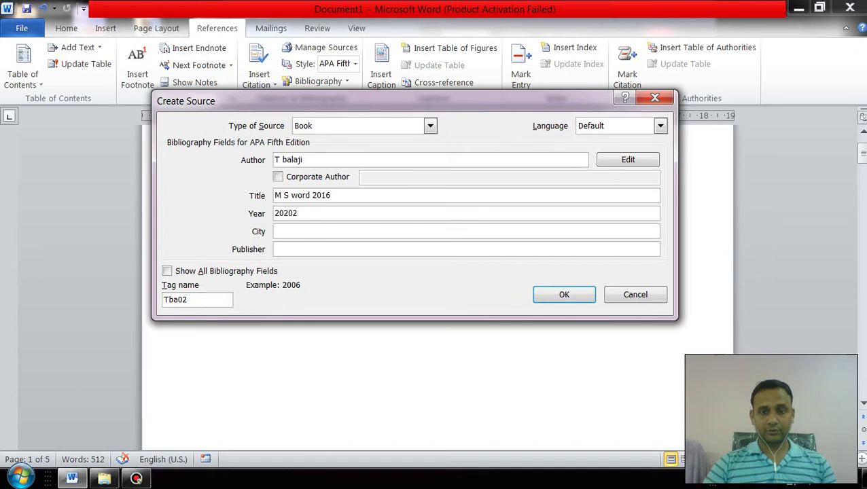
key("BackSpace")
key("Tab")
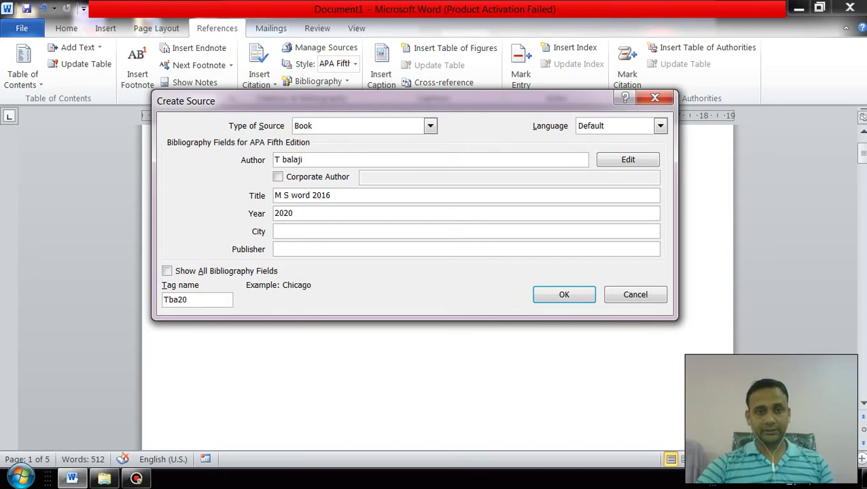
type("allla")
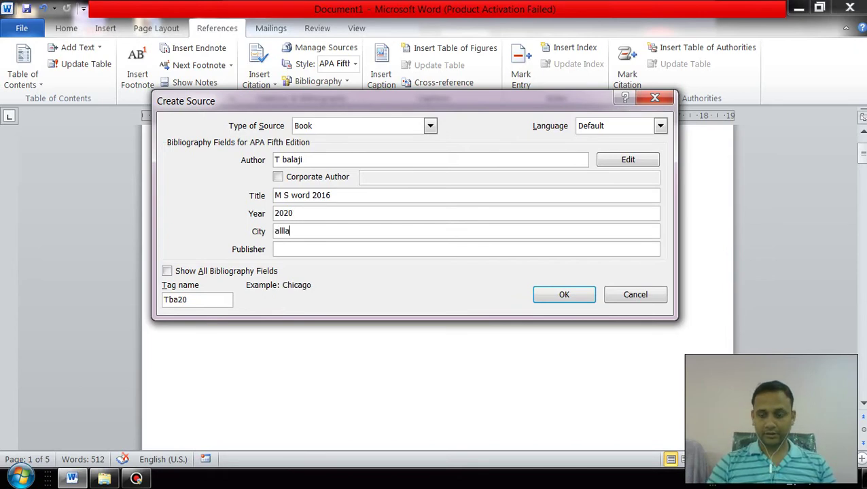
key("BackSpace")
key("BackSpace")
key("BackSpace")
key("BackSpace")
key("BackSpace")
type("p")
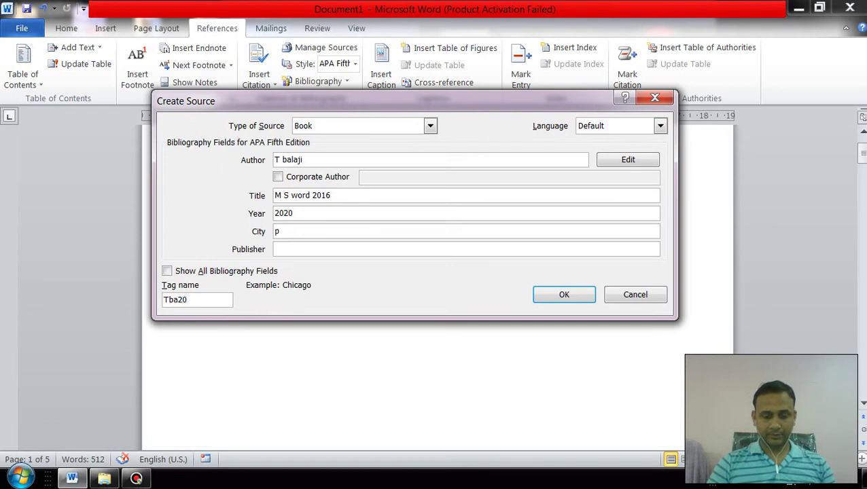
type("rayag")
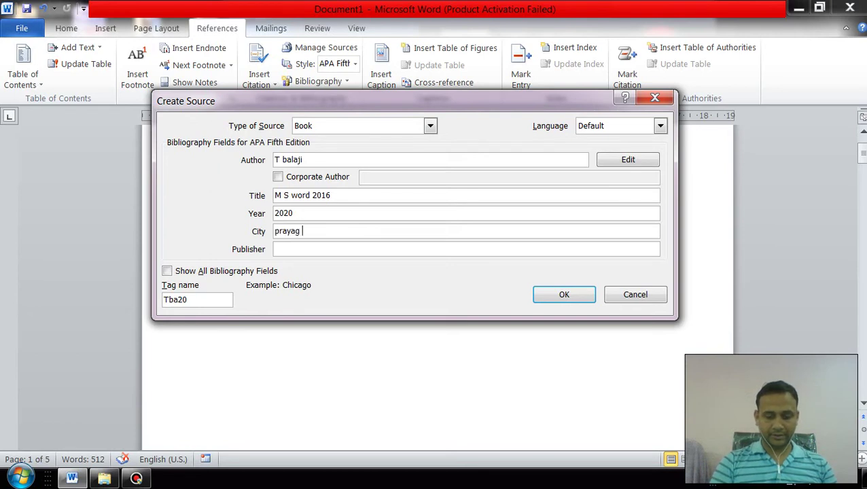
type(" raj")
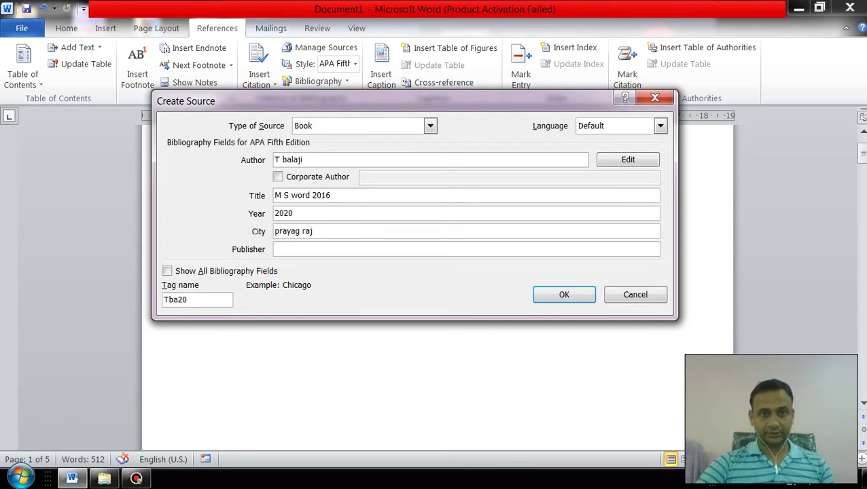
Correct the author's name, enter the publisher's name, and save the Book source.
left_click(466, 249)
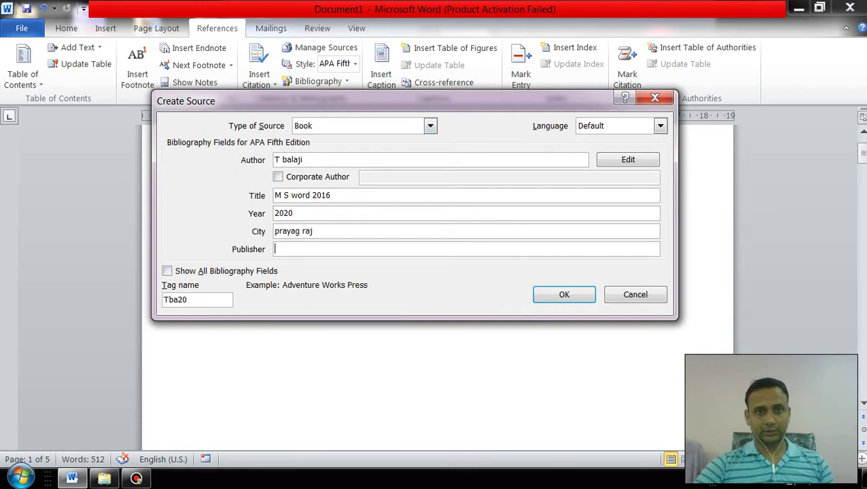
left_click(303, 160)
key("BackSpace")
key("BackSpace")
key("BackSpace")
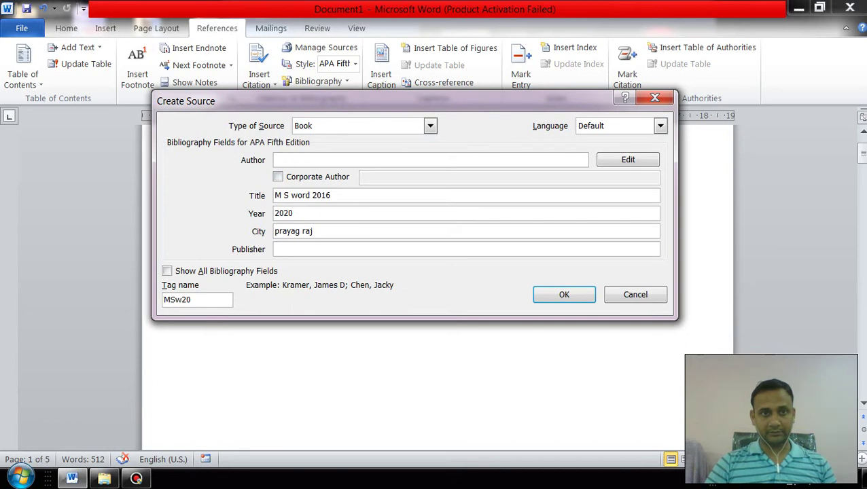
type("rajan")
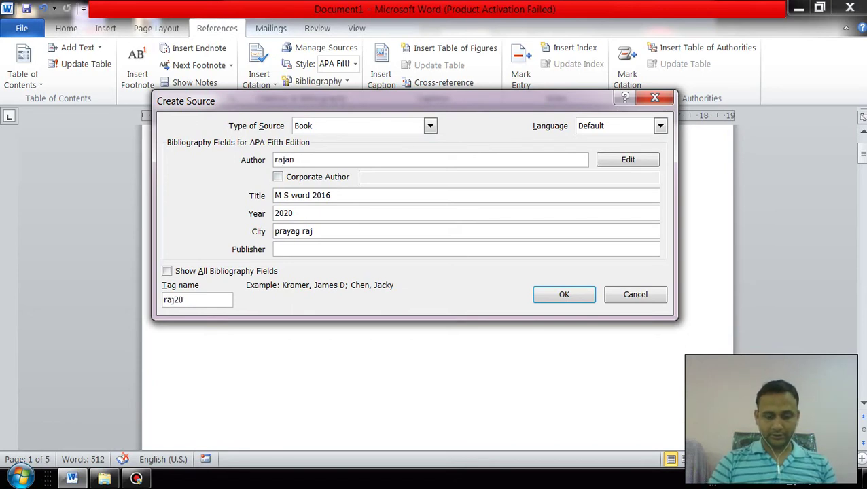
type(" singh")
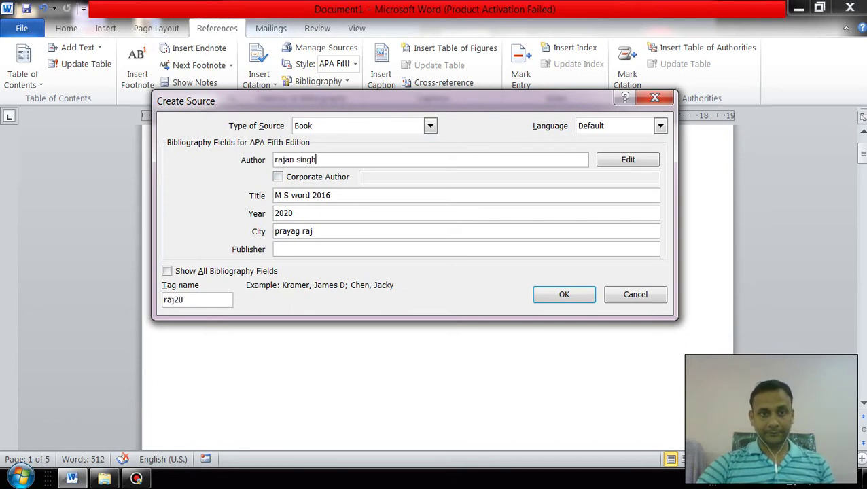
left_click(466, 249)
type("T")
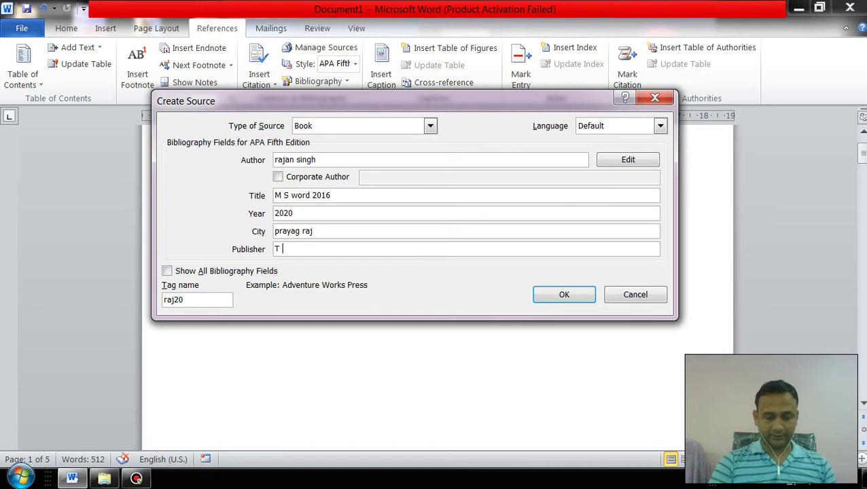
type(" balaji")
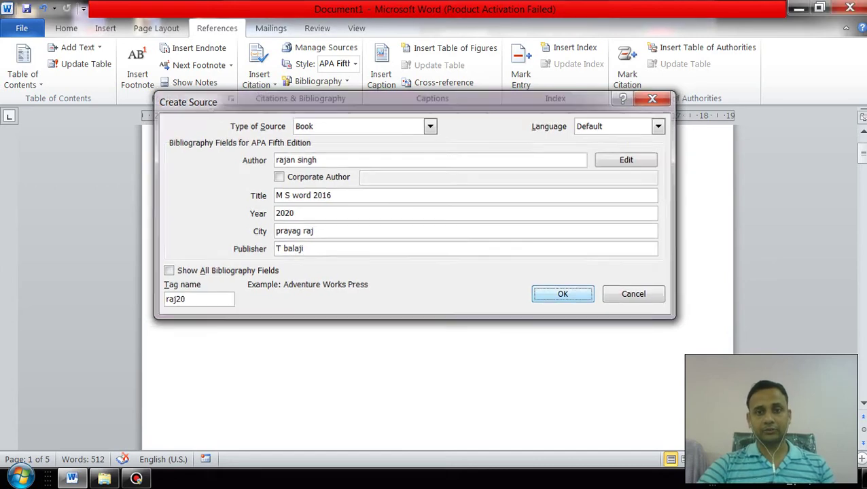
left_click(565, 294)
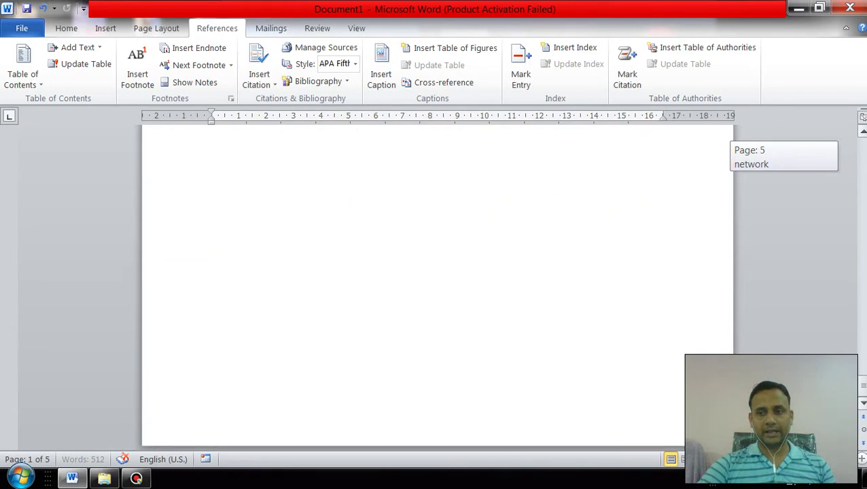
Add a page break after the final body text to create a new last page.
left_click_drag(863, 292, 864, 401)
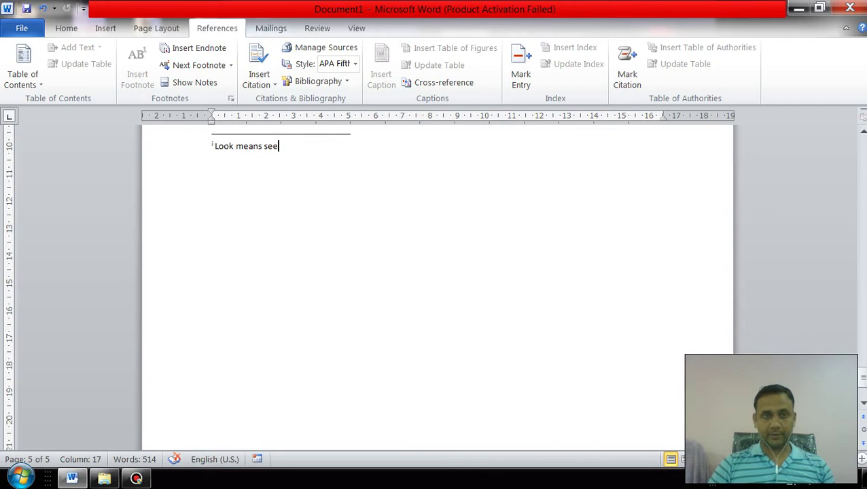
scroll(435, 272, "up", 2)
scroll(435, 272, "up", 3)
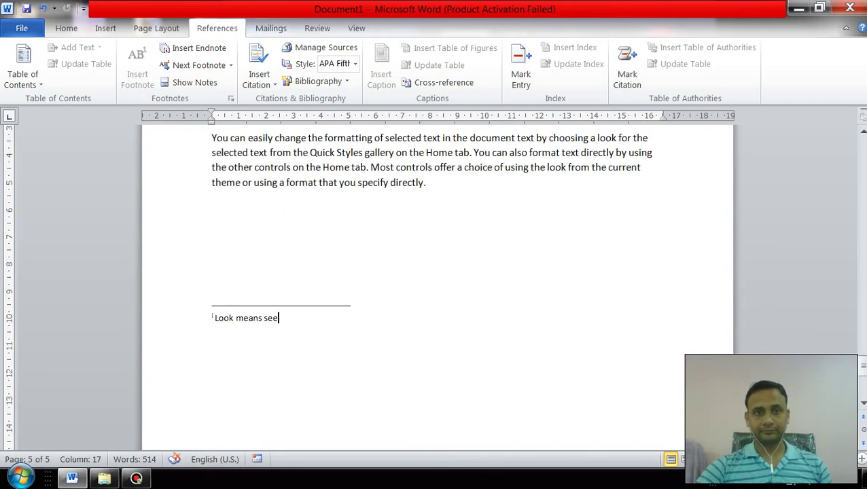
left_click(426, 183)
key("ctrl+Return")
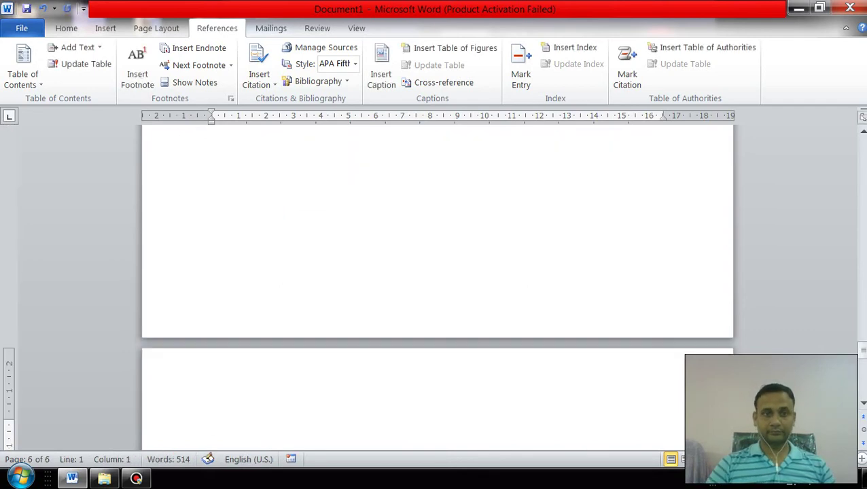
Insert the built-in Bibliography listing the google, m s word and M S word 2016 sources.
scroll(435, 285, "down", 1)
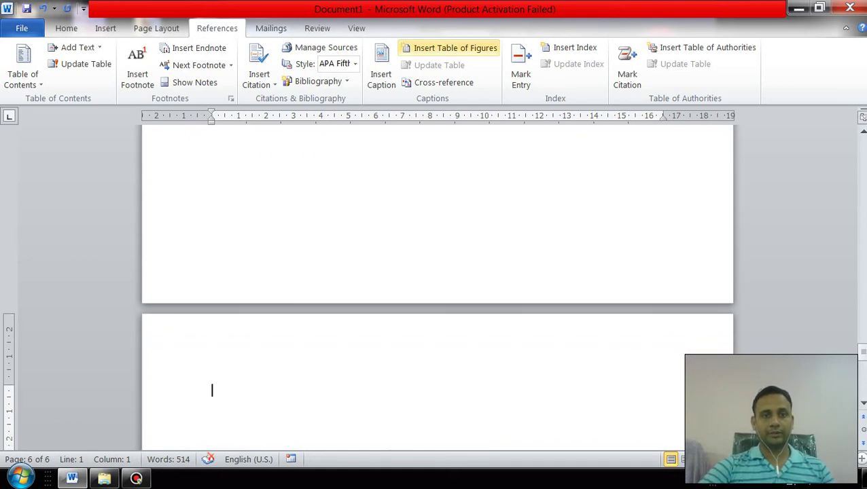
left_click(317, 82)
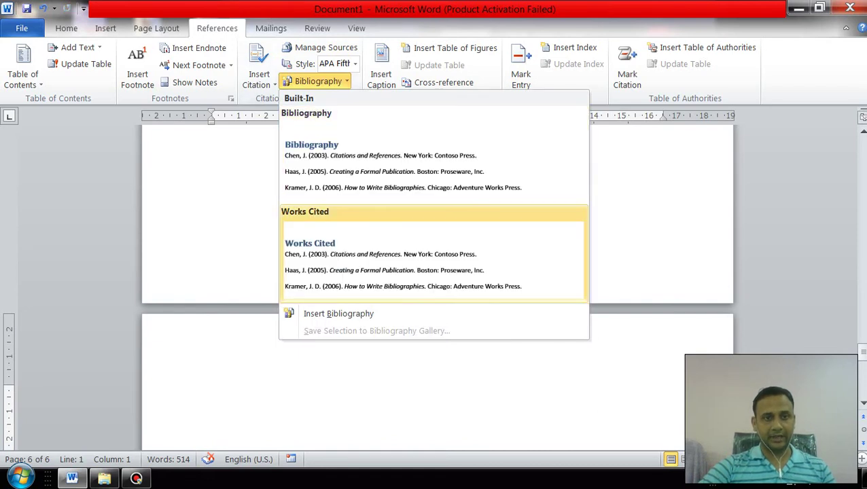
left_click(381, 157)
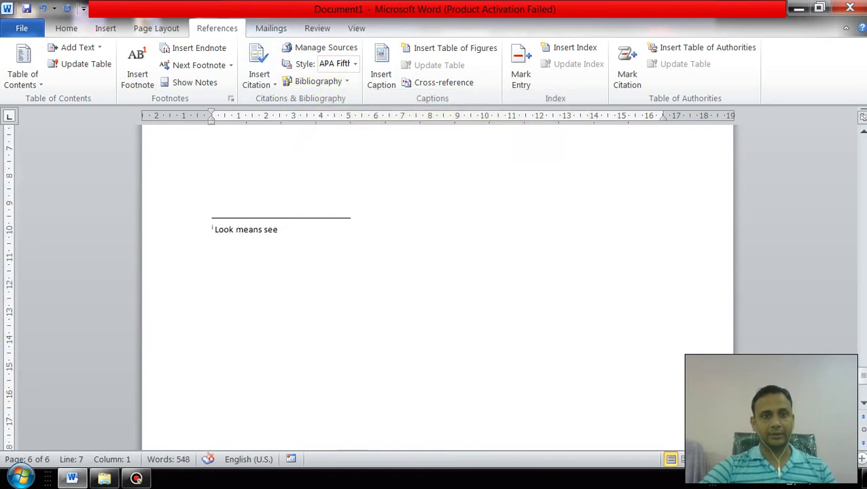
scroll(435, 286, "up", 5)
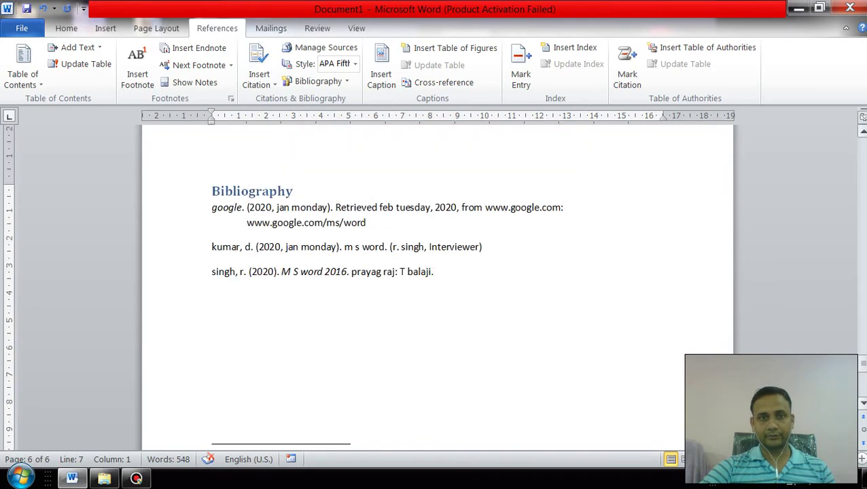
scroll(213, 338, "up", 1)
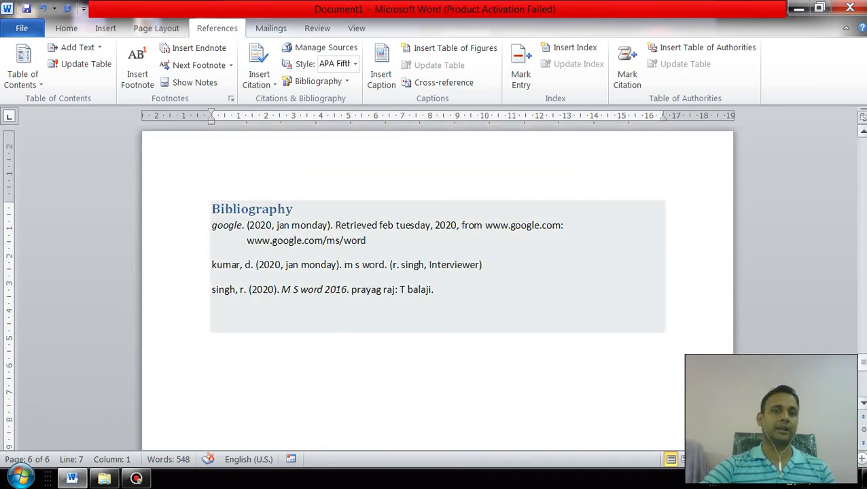
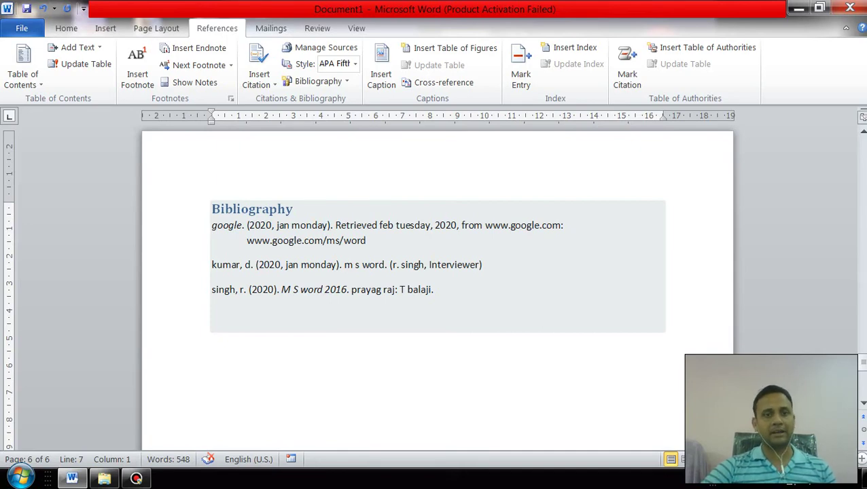
In Source Manager, review the master list and delete the google (2020) master source.
left_click(320, 48)
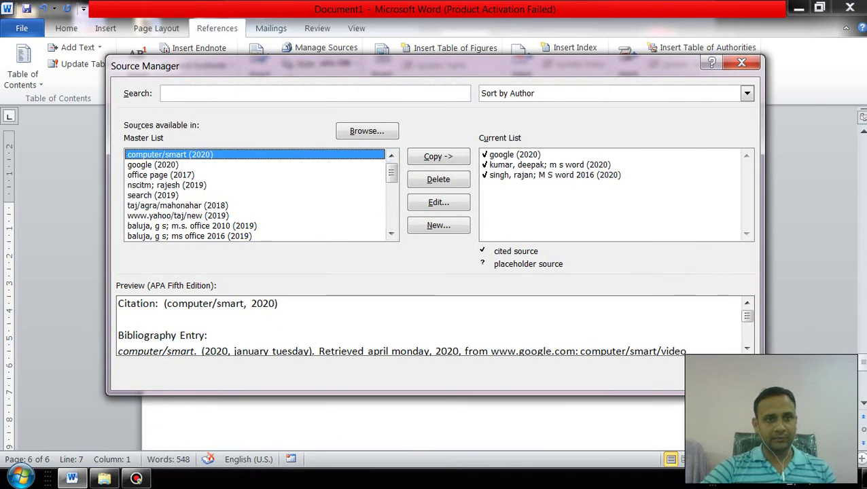
left_click(177, 215)
left_click(189, 236)
left_click(160, 174)
left_click(177, 205)
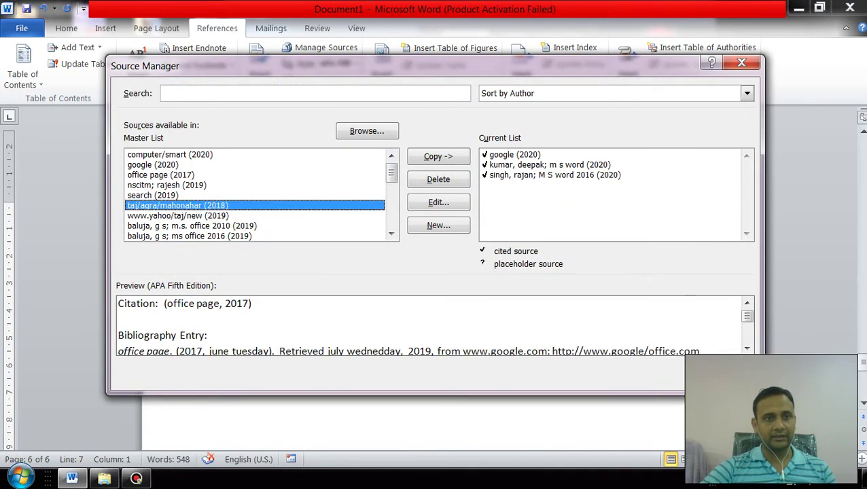
left_click(191, 226)
left_click(555, 175)
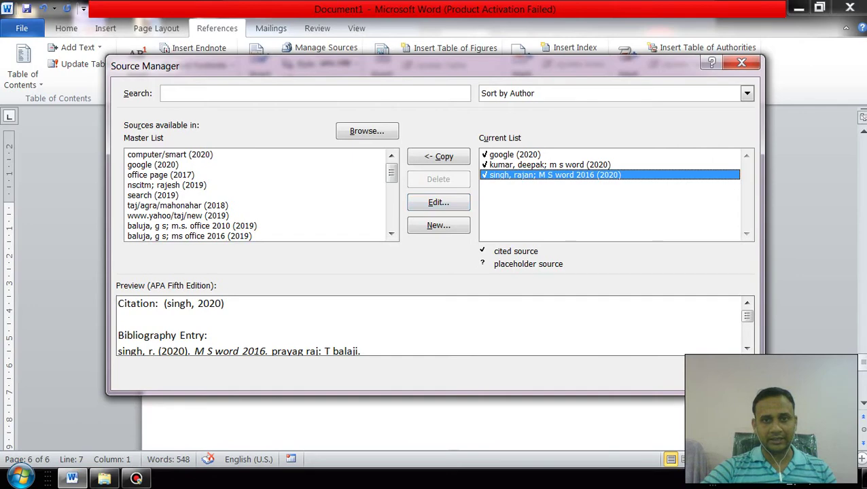
left_click(153, 165)
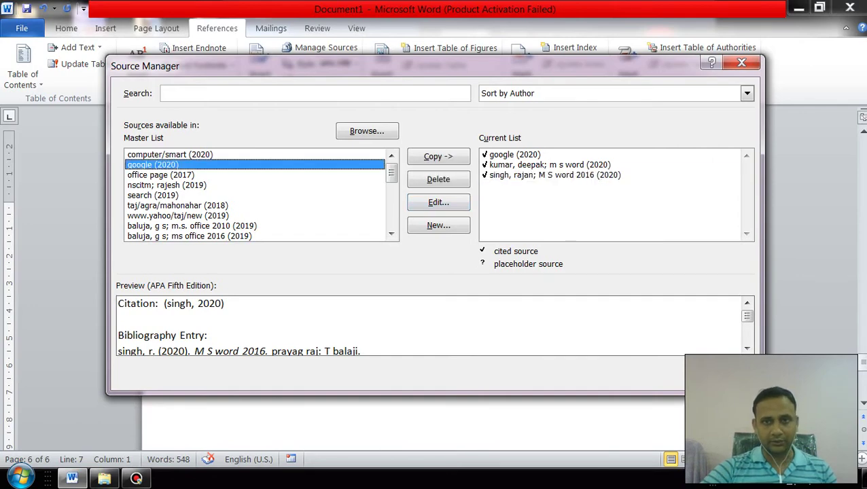
left_click(439, 179)
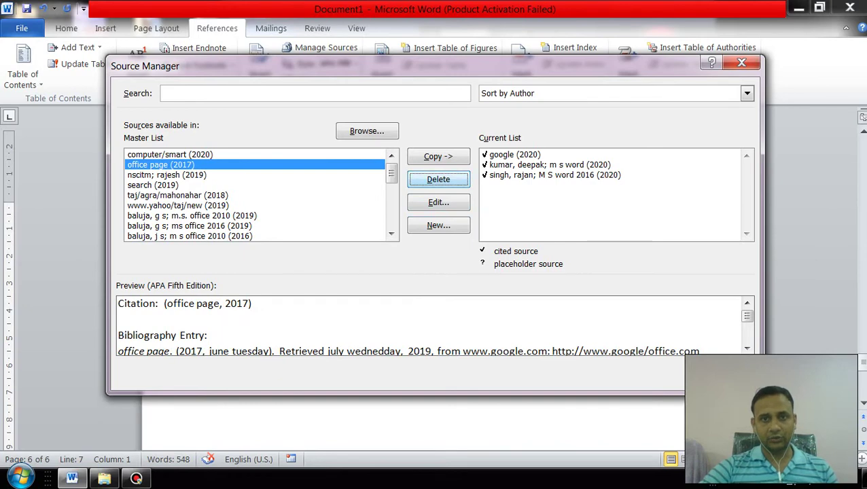
Select the remaining unused master-list sources, delete them, and close Source Manager.
left_click(515, 154)
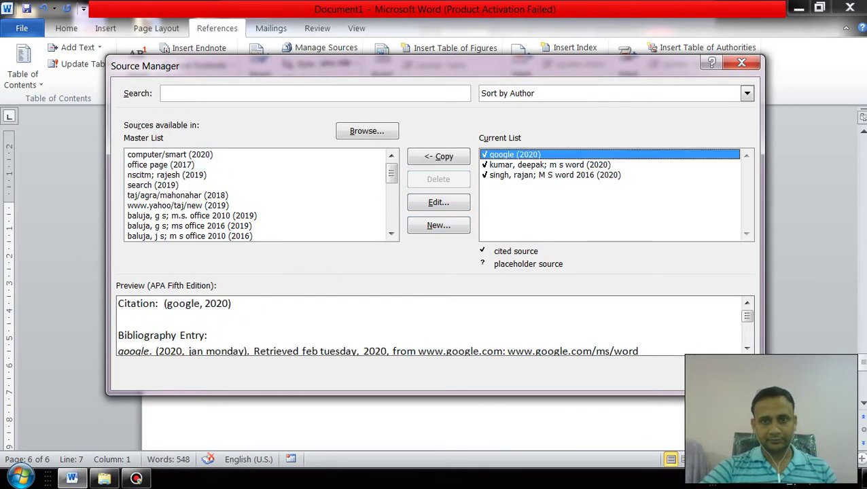
left_click(177, 195)
left_click(177, 206)
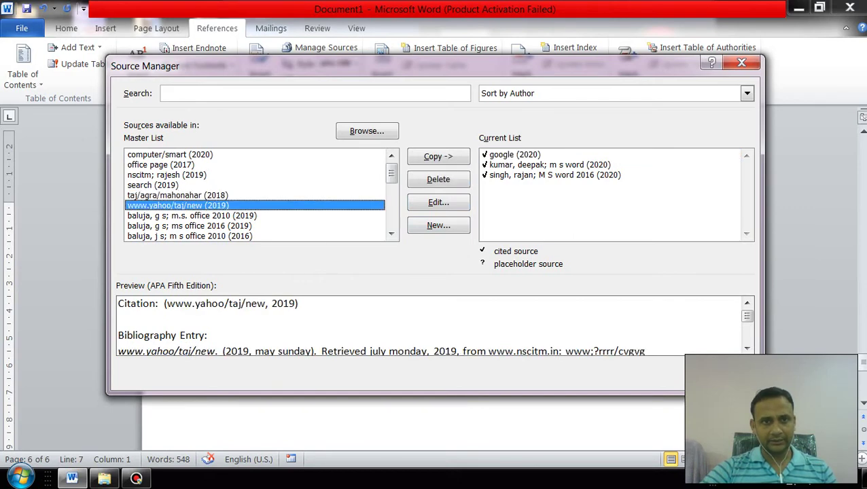
left_click_drag(170, 154, 190, 236)
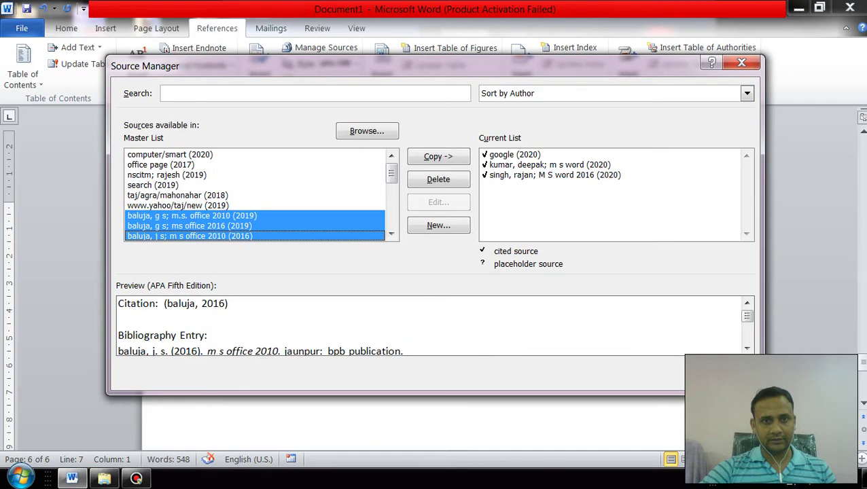
left_click_drag(170, 154, 190, 236)
left_click(438, 179)
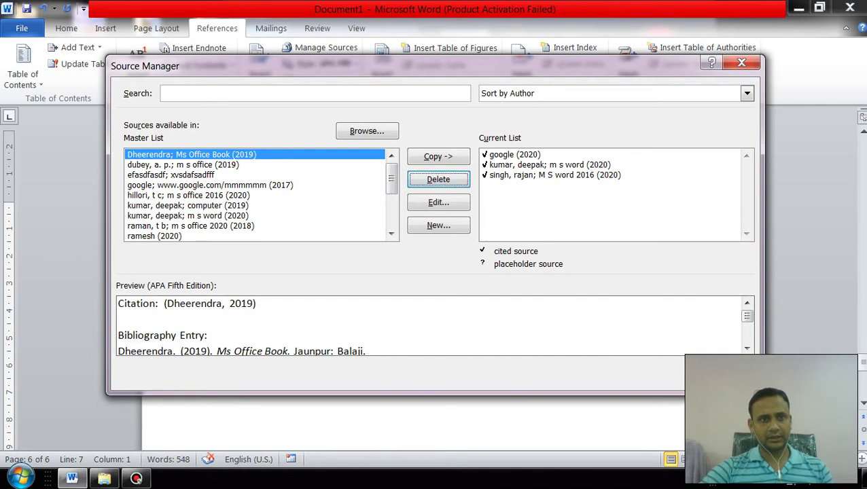
left_click_drag(190, 155, 154, 236)
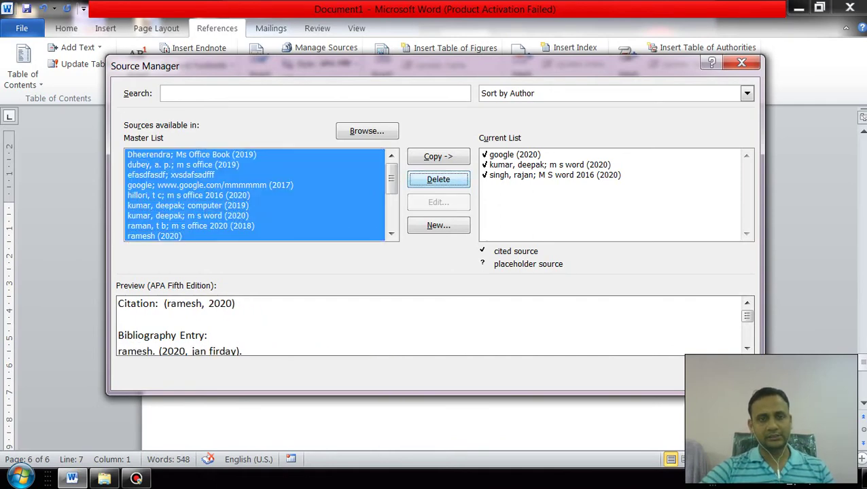
left_click(438, 178)
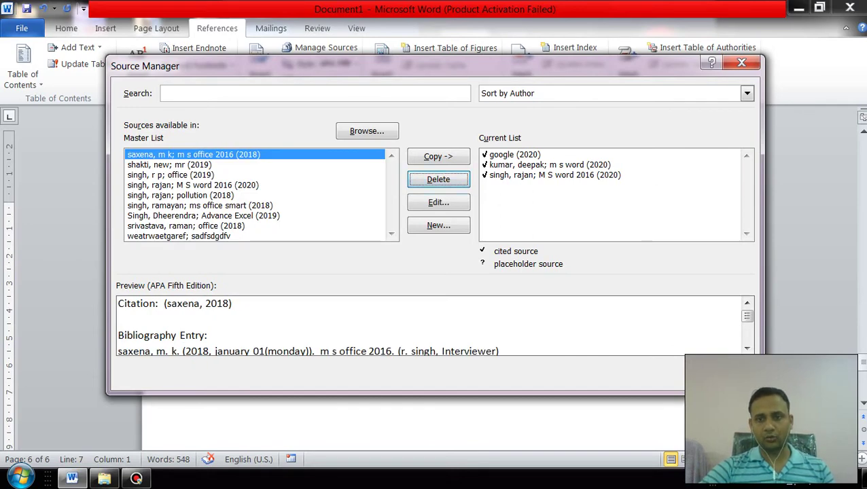
key("Escape")
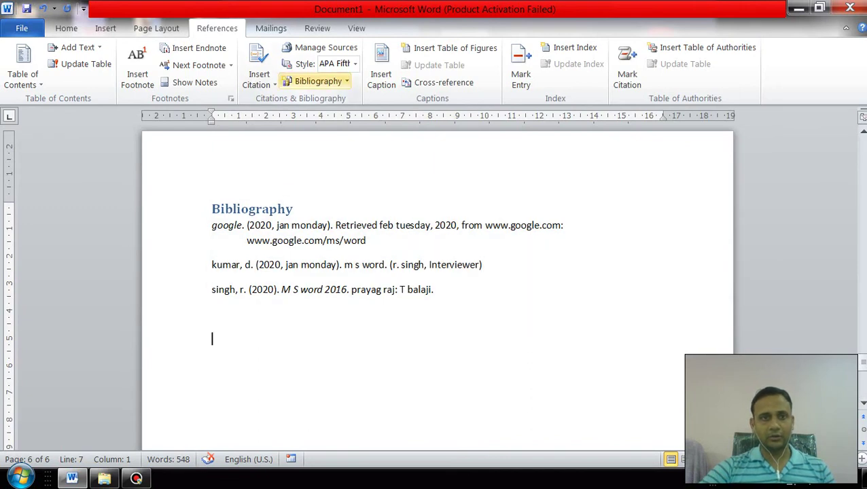
Insert a second built-in Bibliography below the first, then reopen Source Manager.
left_click(318, 81)
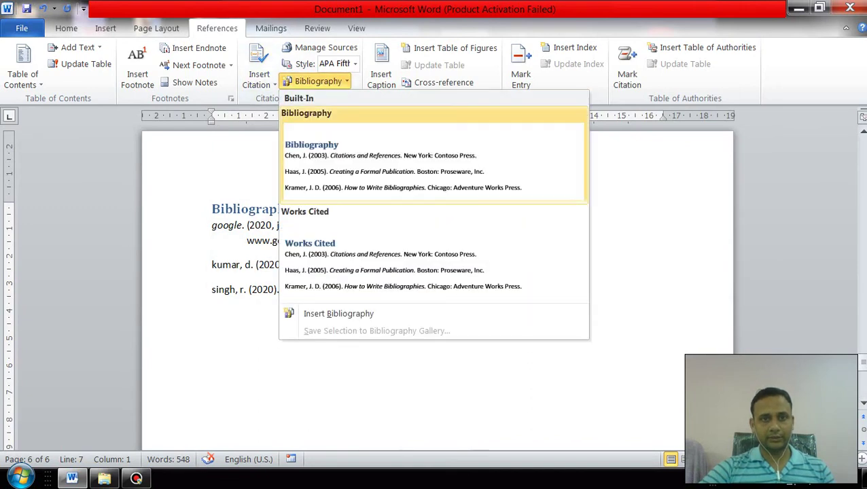
left_click(326, 180)
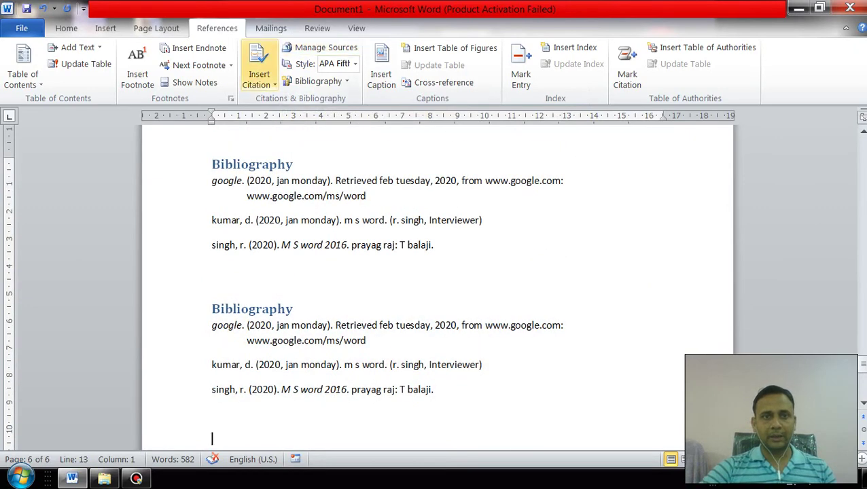
left_click(326, 48)
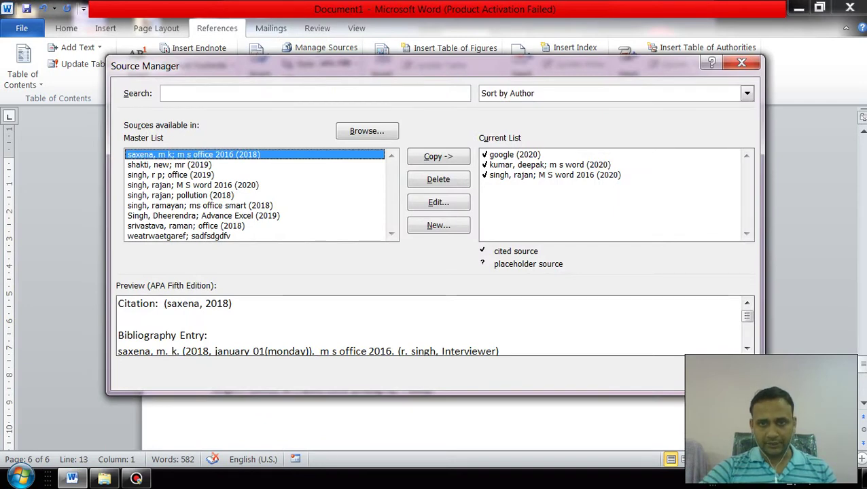
Inspect the cited google (2020) source's details without changing anything.
left_click(515, 154)
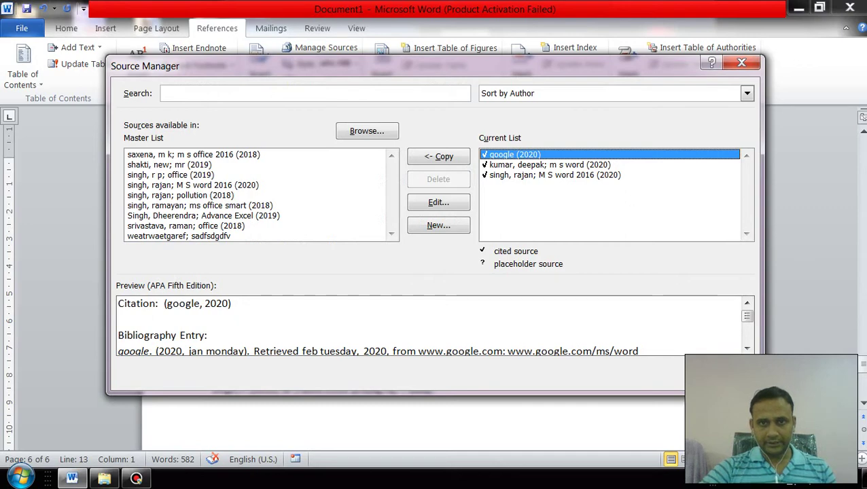
left_click(438, 202)
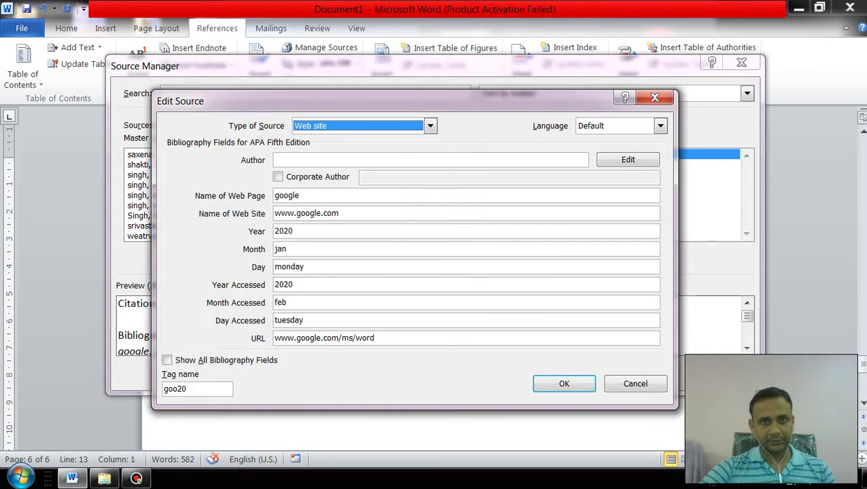
left_click(654, 97)
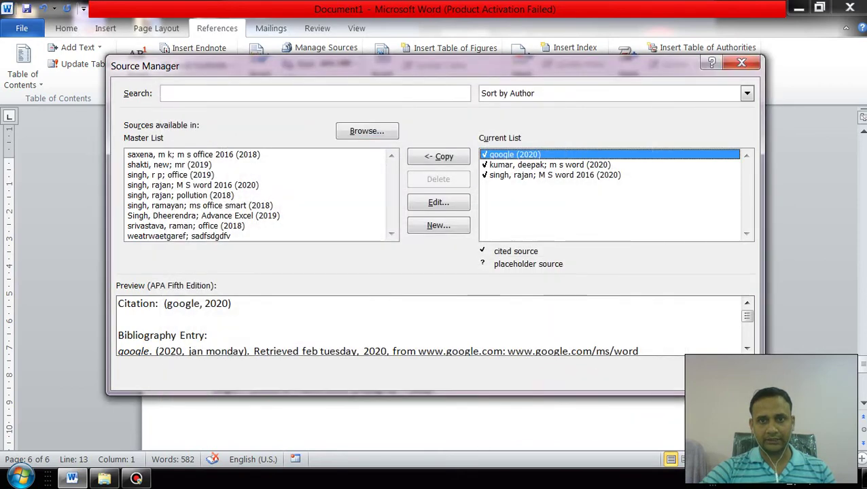
left_click(556, 174)
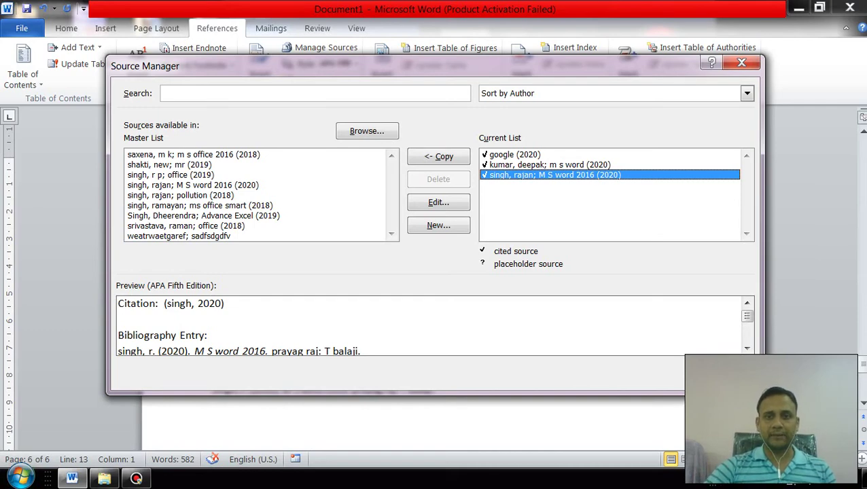
Replace the interviewee's first name in the m s word interview source and close Source Manager.
left_click(550, 164)
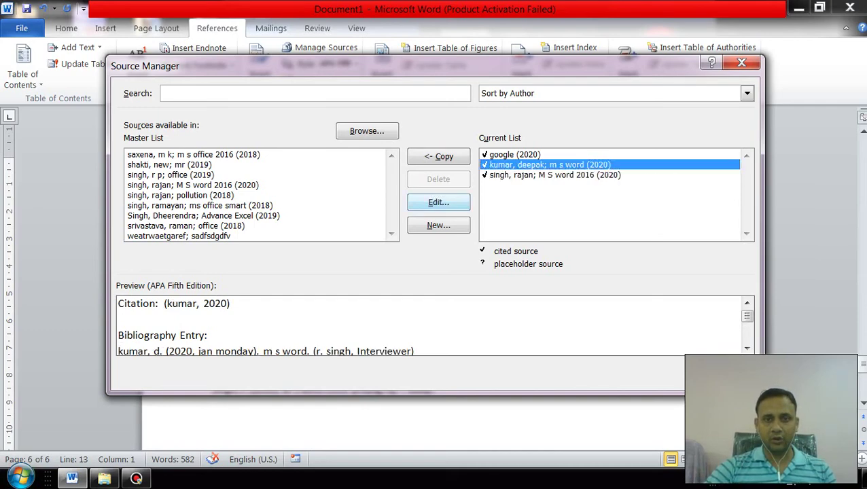
double_click(551, 165)
left_click(331, 159)
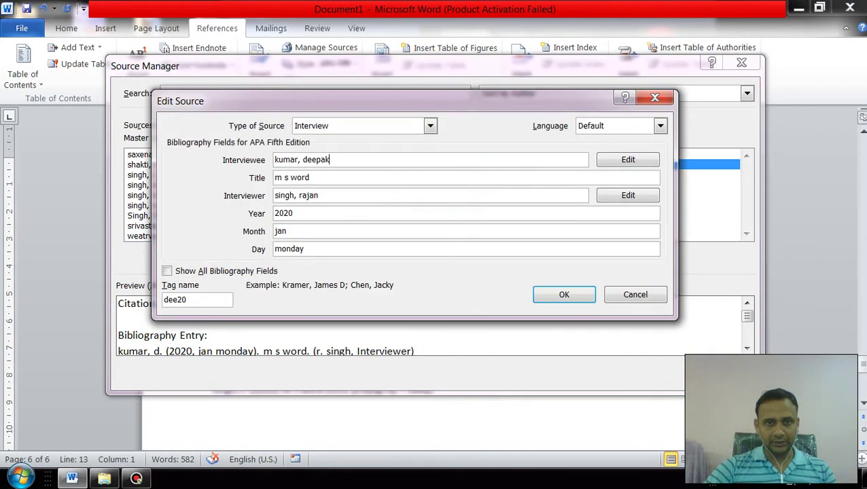
key("BackSpace")
key("BackSpace")
key("BackSpace")
key("BackSpace")
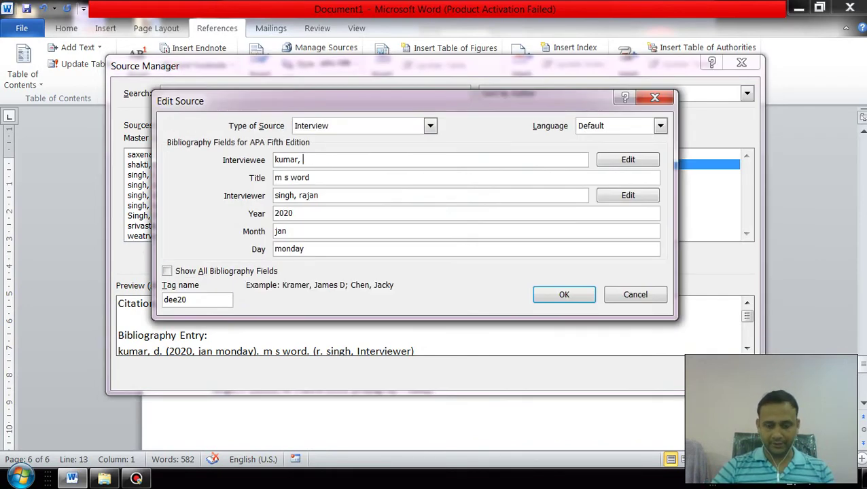
type("mandeep")
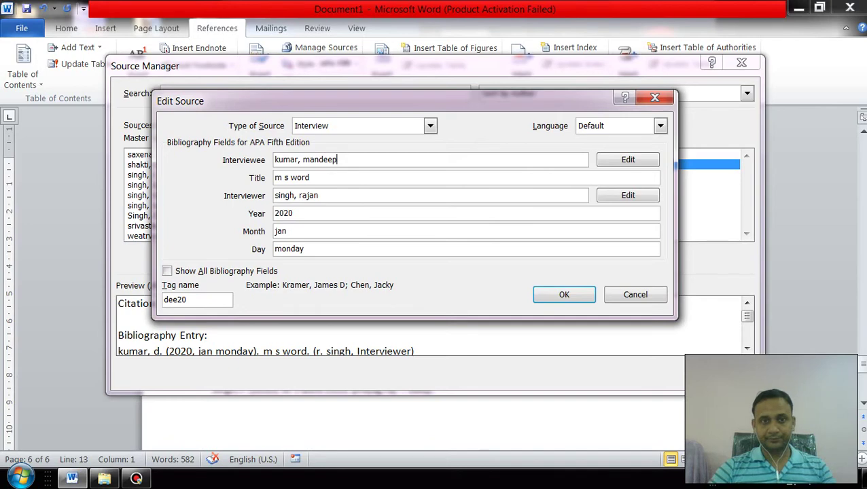
left_click(564, 294)
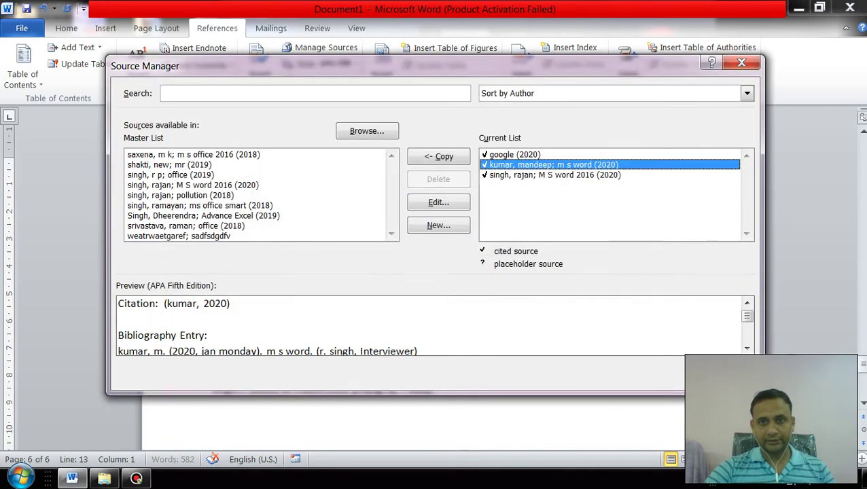
key("Escape")
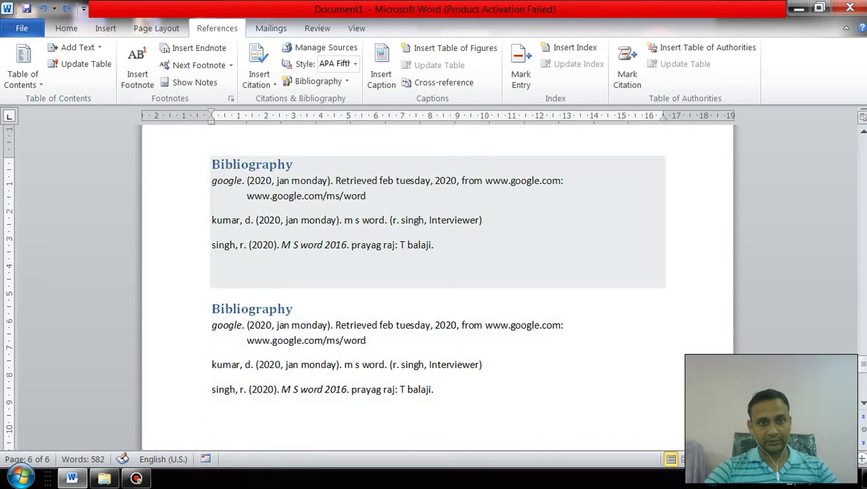
Change the second bibliography's first entry from 'google' to 'googl' and place the caret below it.
left_click(238, 325)
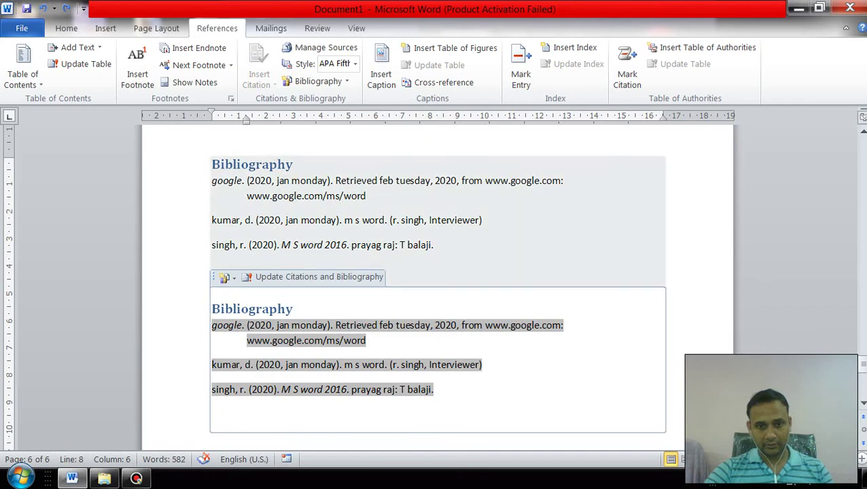
key("BackSpace")
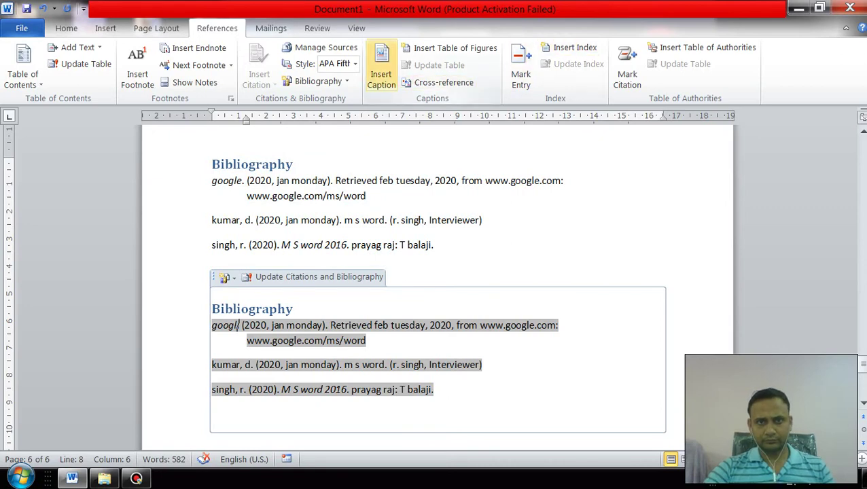
left_click(318, 81)
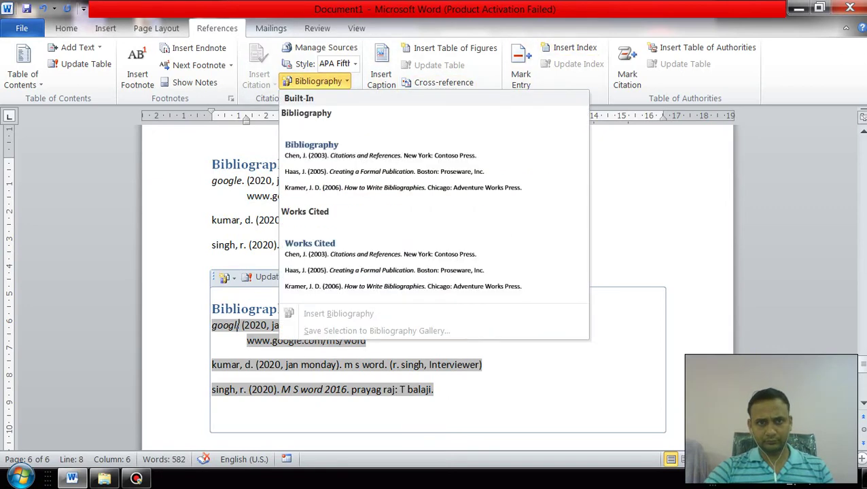
key("Escape")
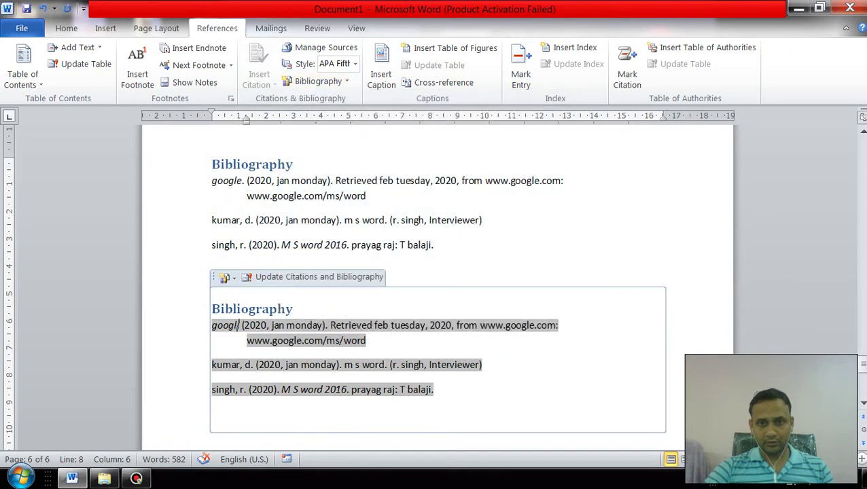
scroll(435, 286, "down", 1)
left_click(212, 404)
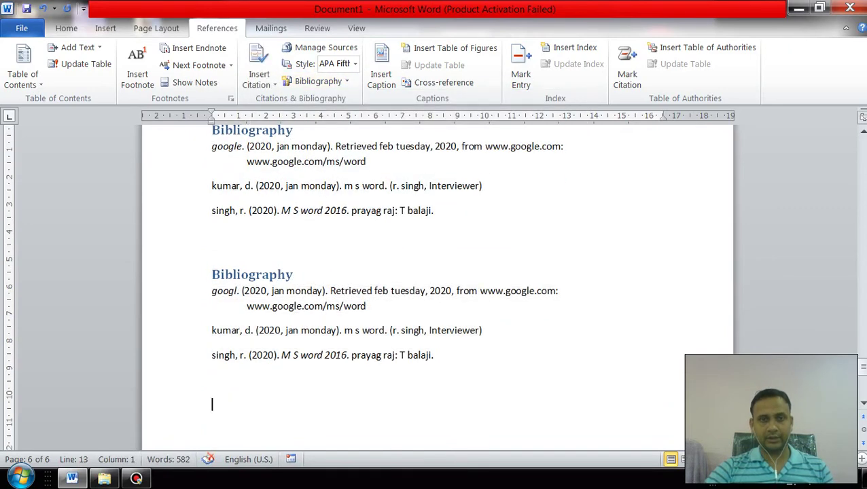
Insert a third built-in Bibliography below the hand-edited one.
left_click(318, 81)
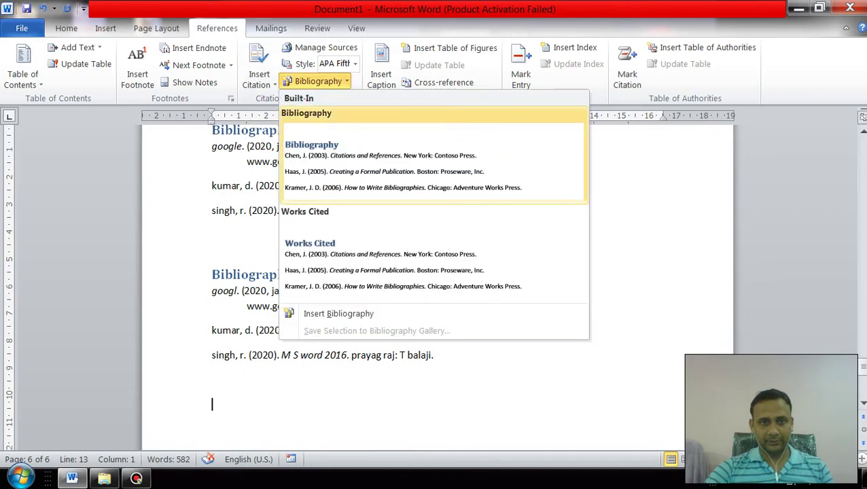
left_click(339, 170)
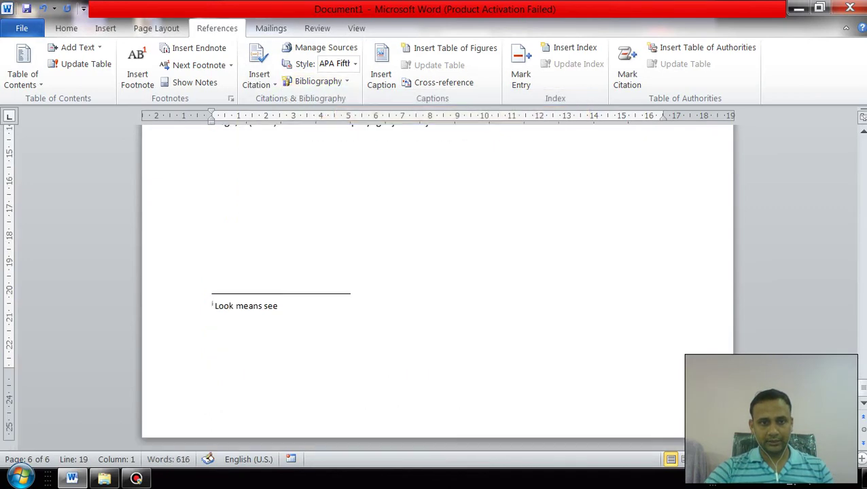
scroll(435, 285, "up", 1)
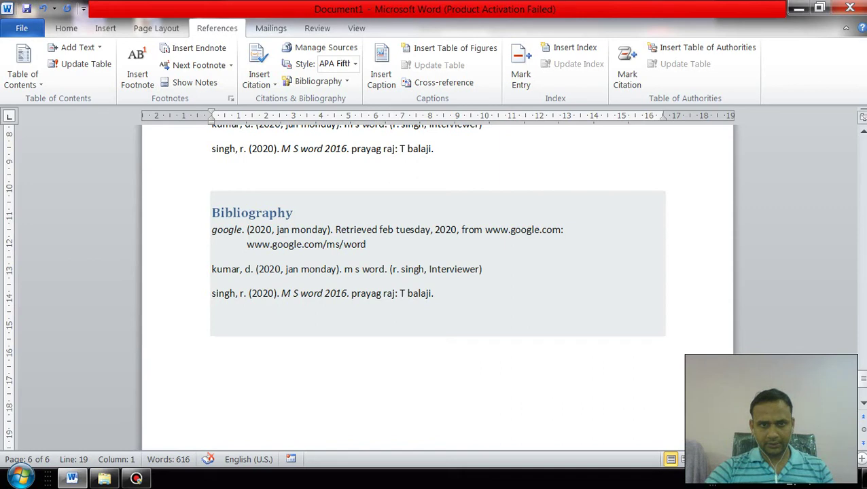
scroll(435, 286, "down", 1)
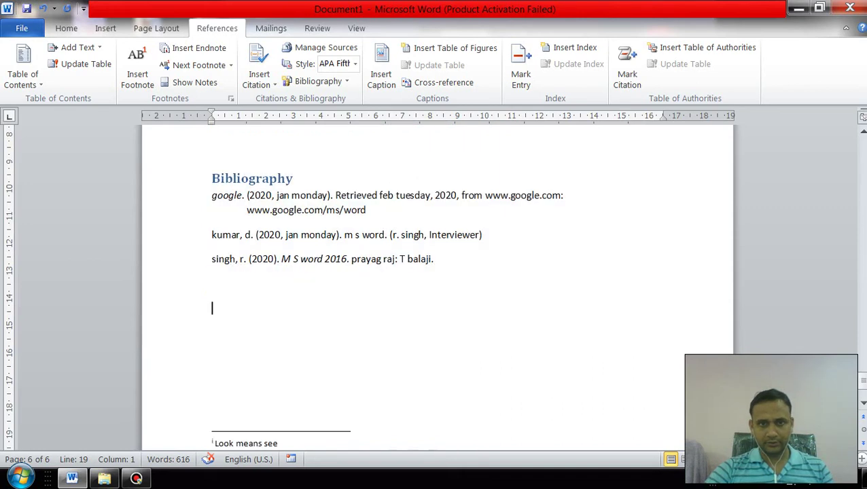
scroll(435, 285, "up", 1)
scroll(435, 286, "up", 1)
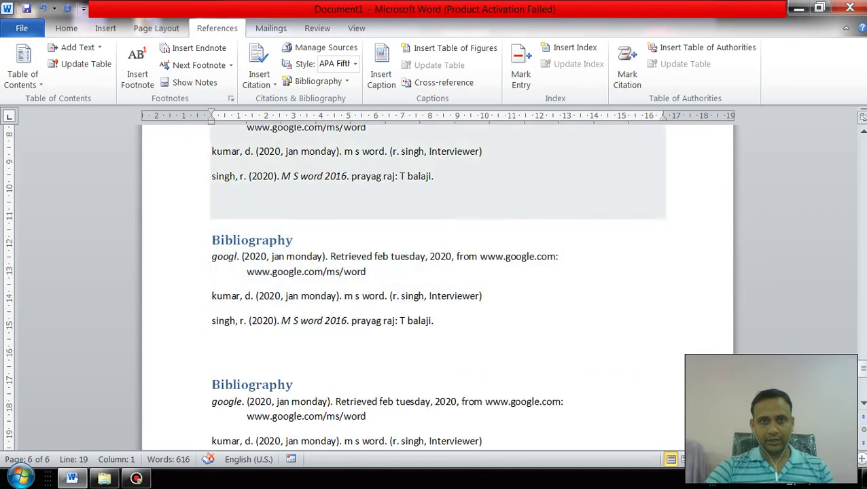
left_click(259, 79)
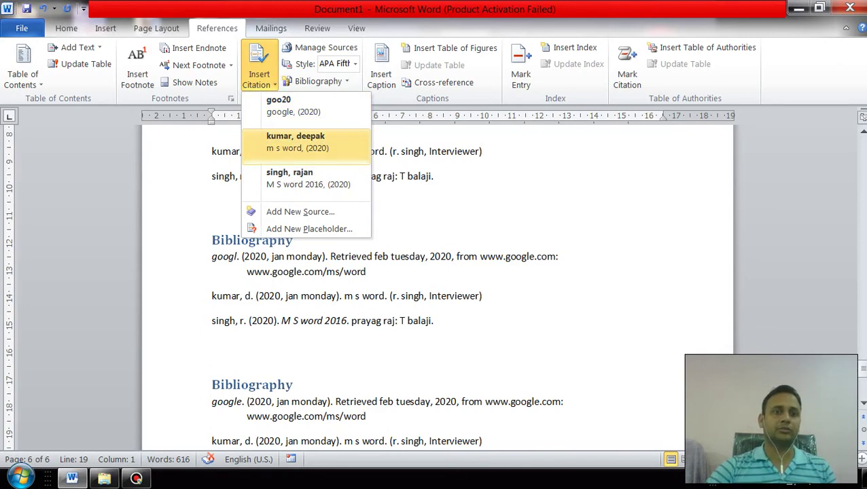
Edit the interview source's interviewee first name again in Source Manager.
left_click(295, 143)
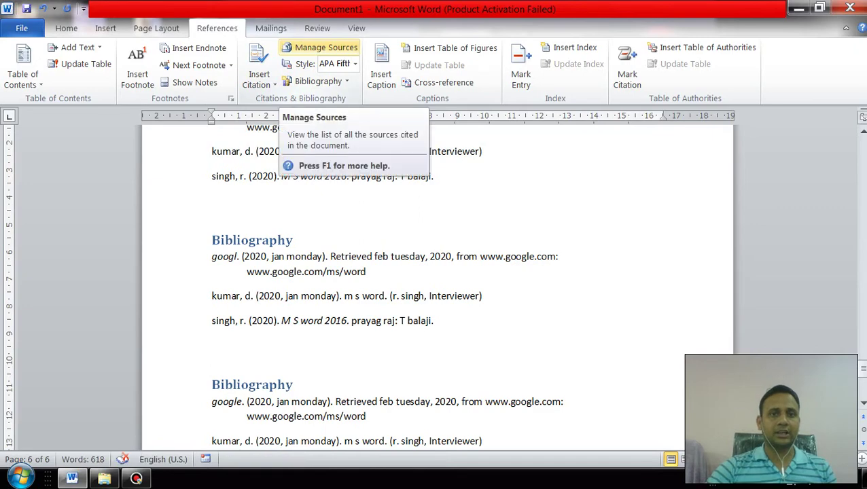
left_click(320, 47)
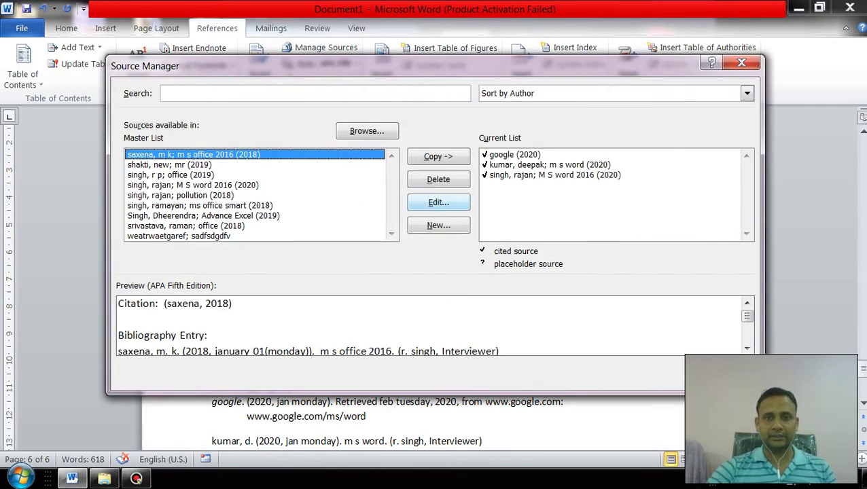
left_click(550, 165)
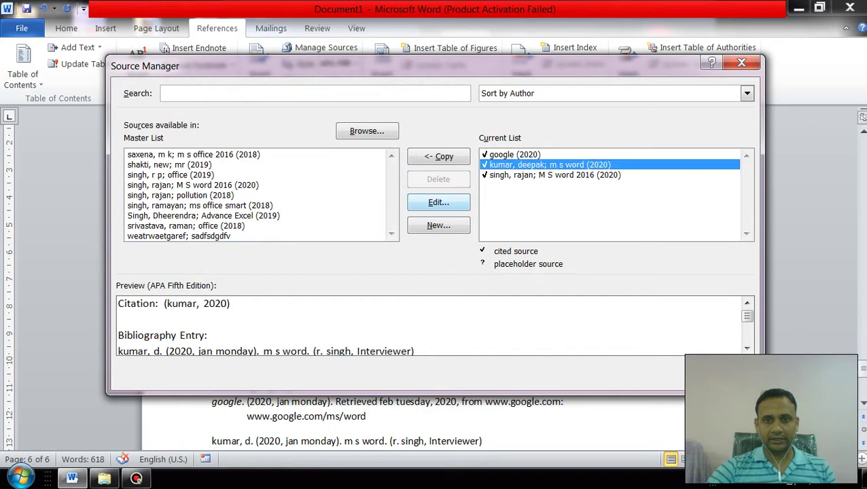
left_click(439, 202)
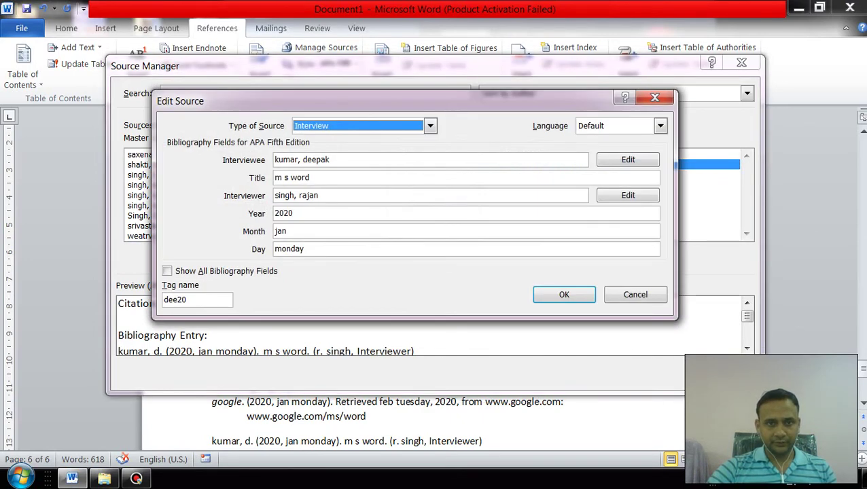
left_click(330, 159)
key("BackSpace")
key("BackSpace")
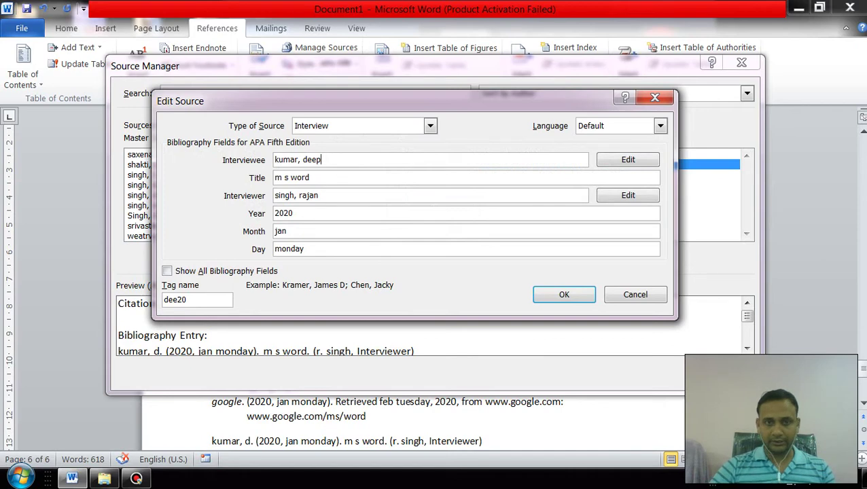
key("BackSpace")
key("BackSpace")
key("BackSpace")
type("m")
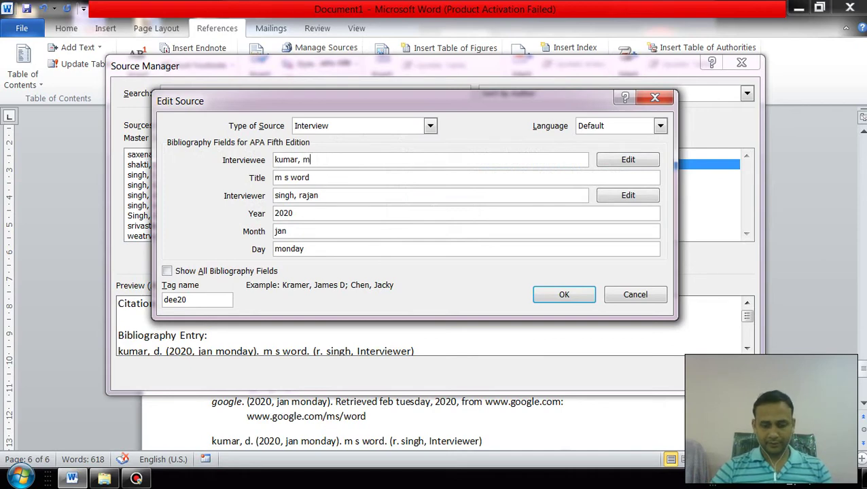
type("andeep")
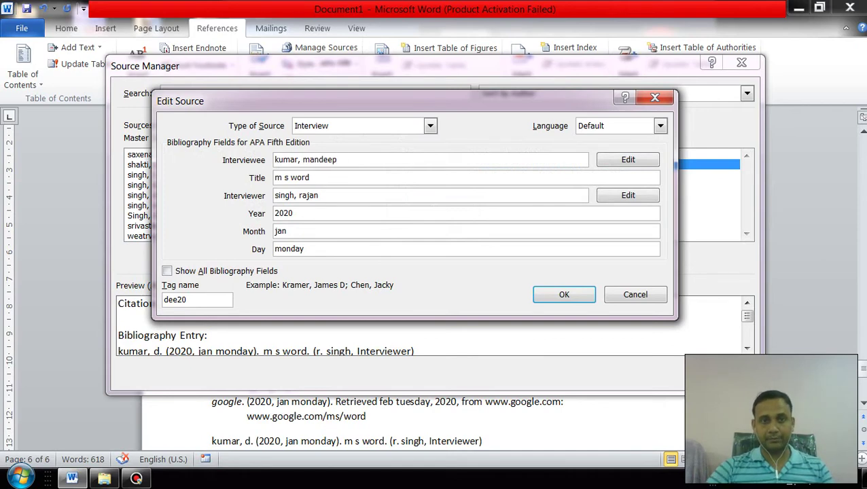
left_click(564, 295)
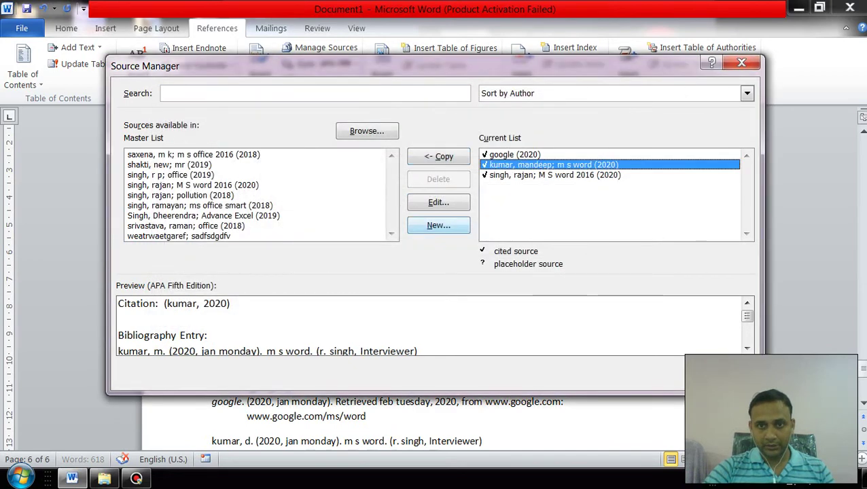
key("Escape")
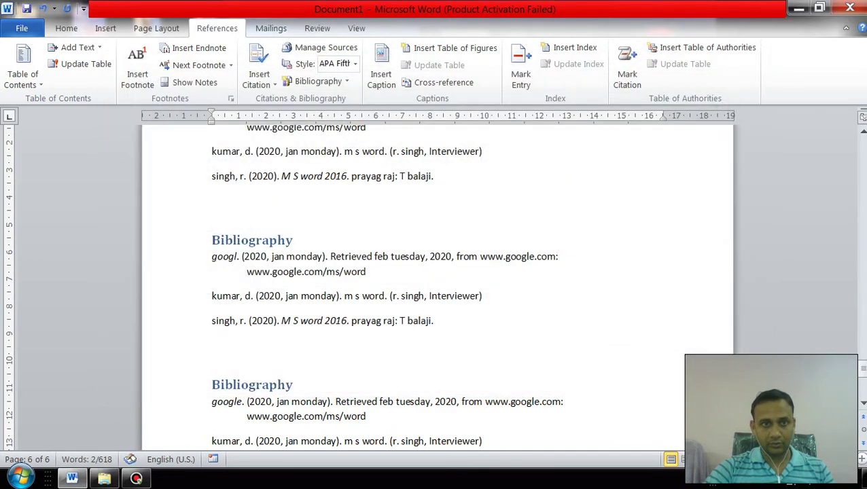
Insert a citation of the interview source, then delete it along with the old bibliography entries.
left_click(259, 80)
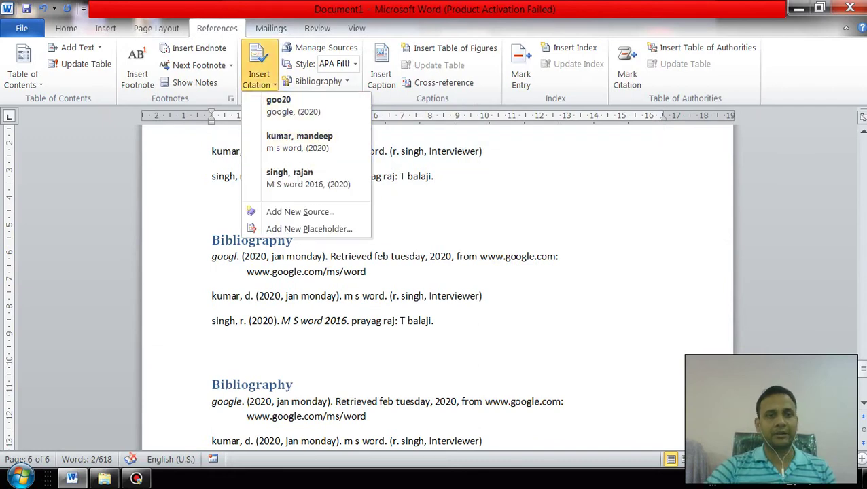
left_click(299, 141)
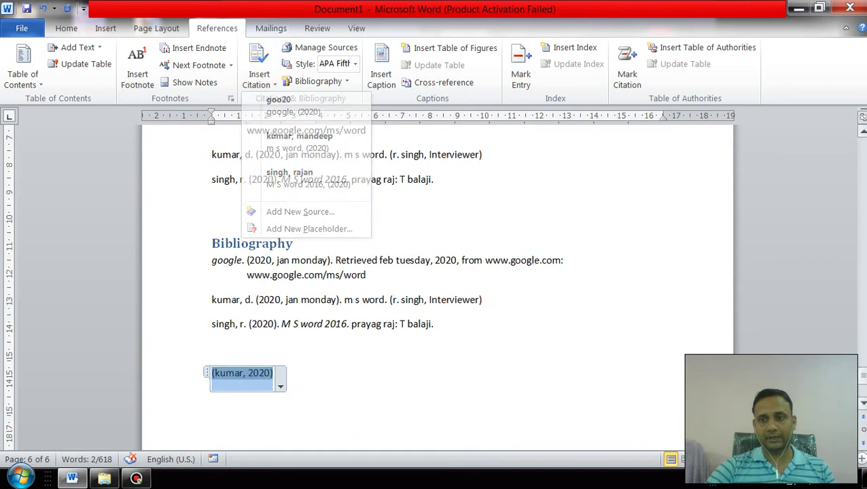
scroll(435, 286, "up", 5)
key("Right")
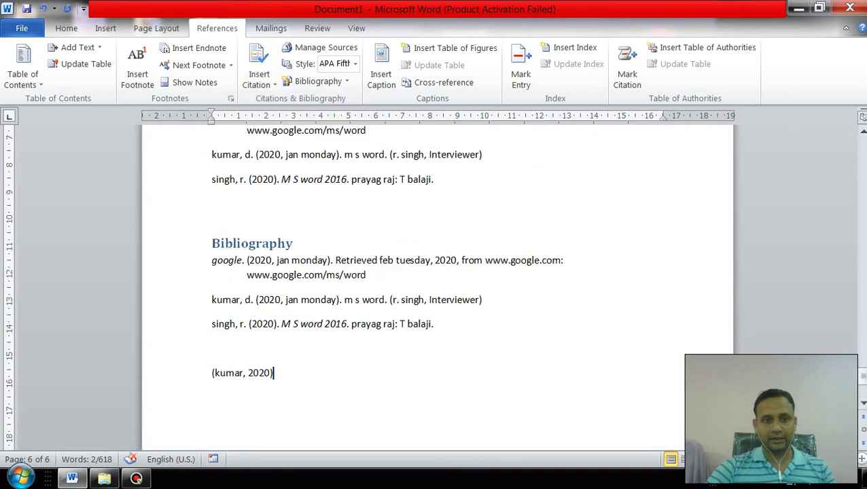
key("BackSpace")
key("BackSpace")
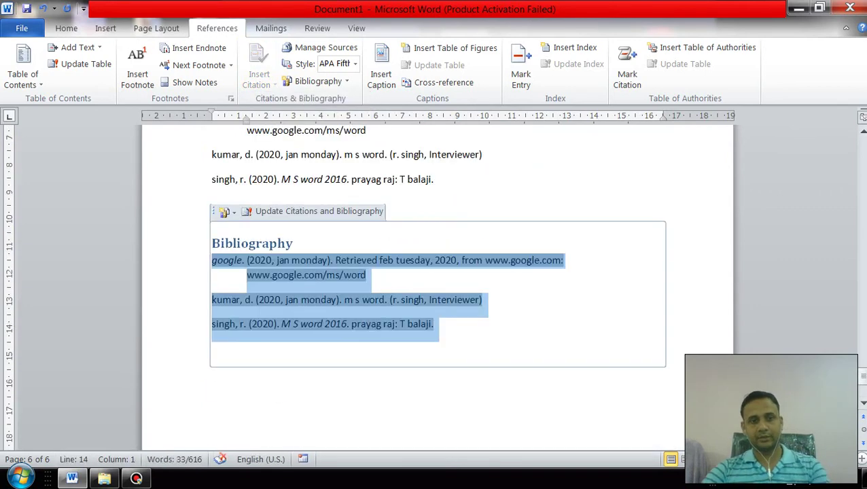
key("BackSpace")
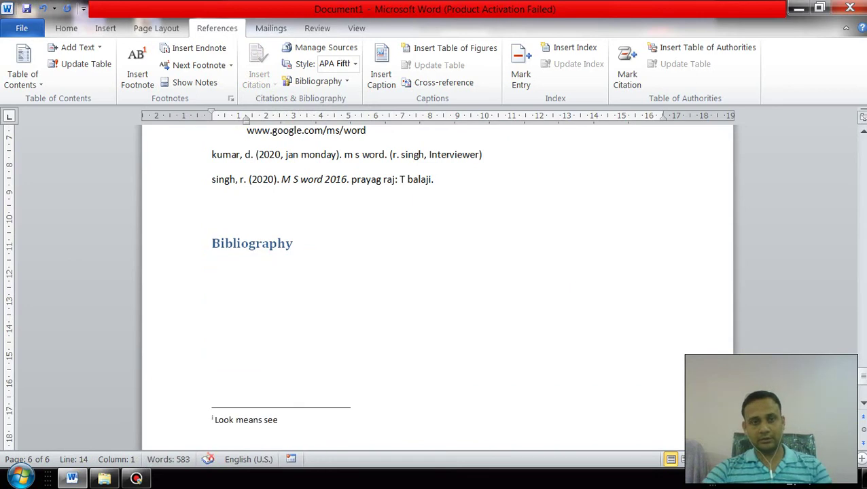
key("Down")
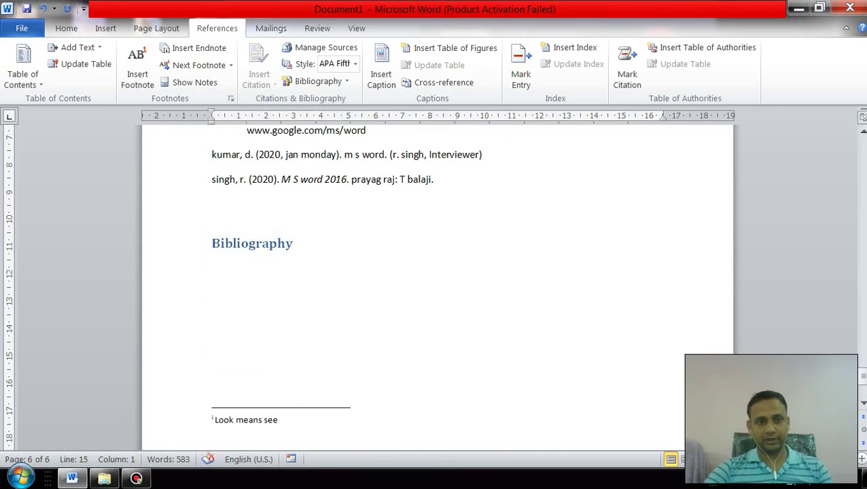
left_click(259, 75)
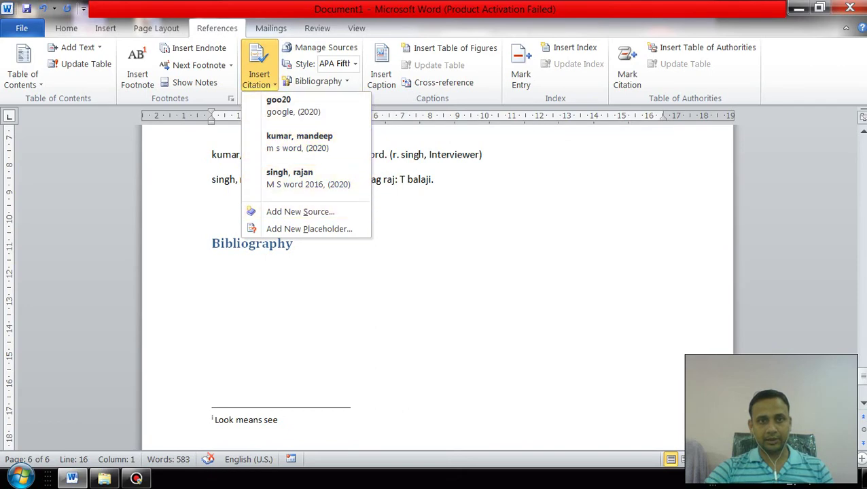
Insert a new built-in Bibliography showing the updated interviewee initial.
left_click(318, 81)
left_click(326, 163)
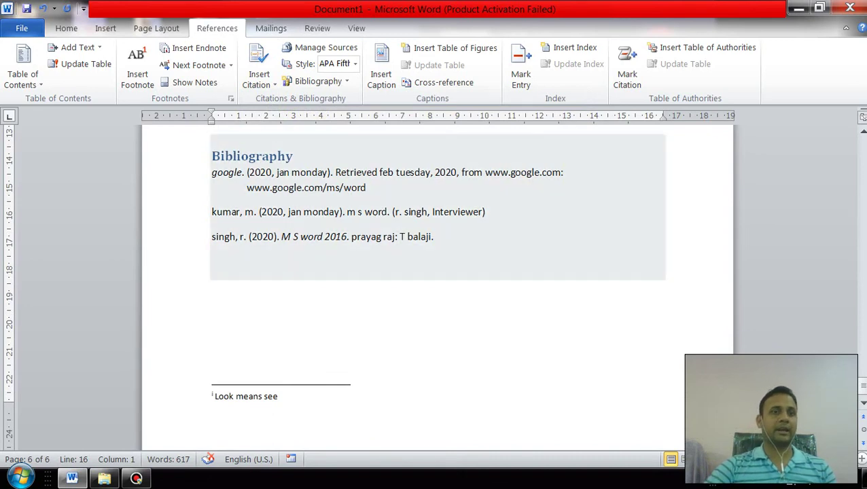
left_click(241, 237)
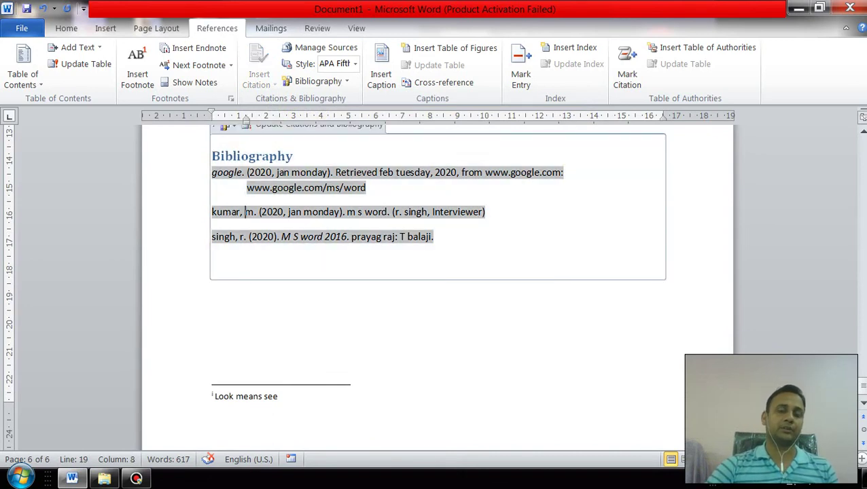
scroll(437, 285, "up", 1)
scroll(437, 286, "up", 4)
scroll(437, 285, "down", 1)
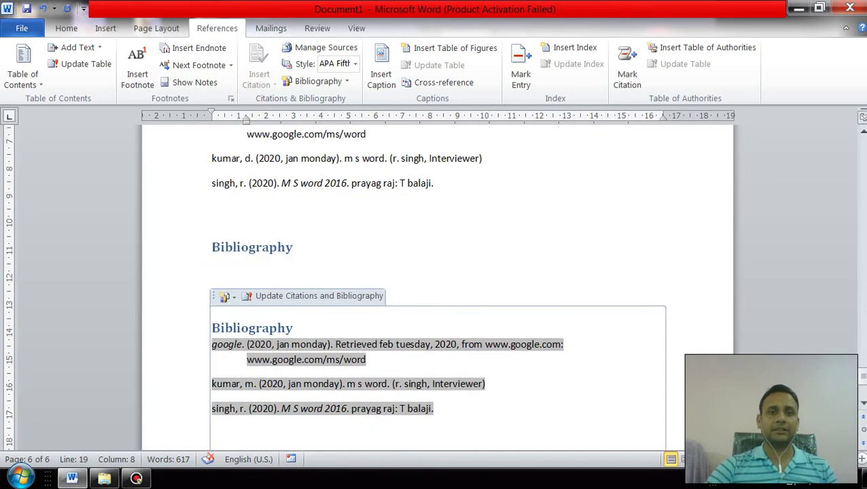
scroll(437, 286, "down", 1)
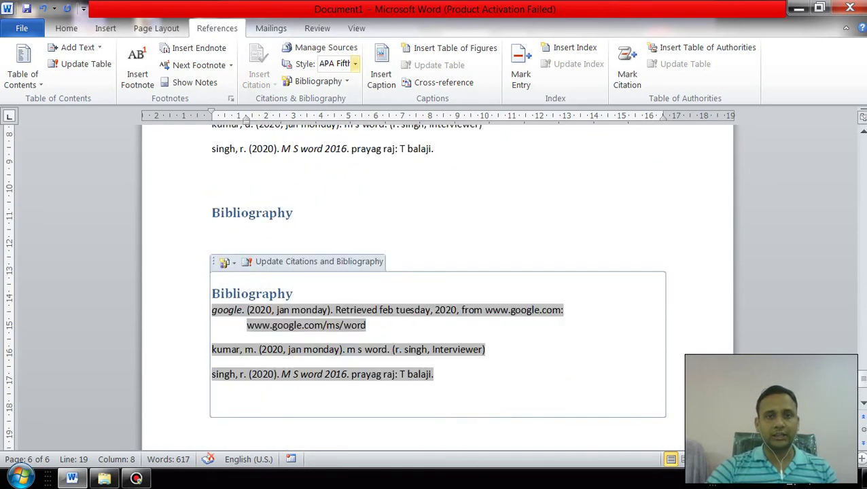
Try the ISO 690 - Numerical Reference style, then settle on GOST - Title Sort.
left_click(355, 64)
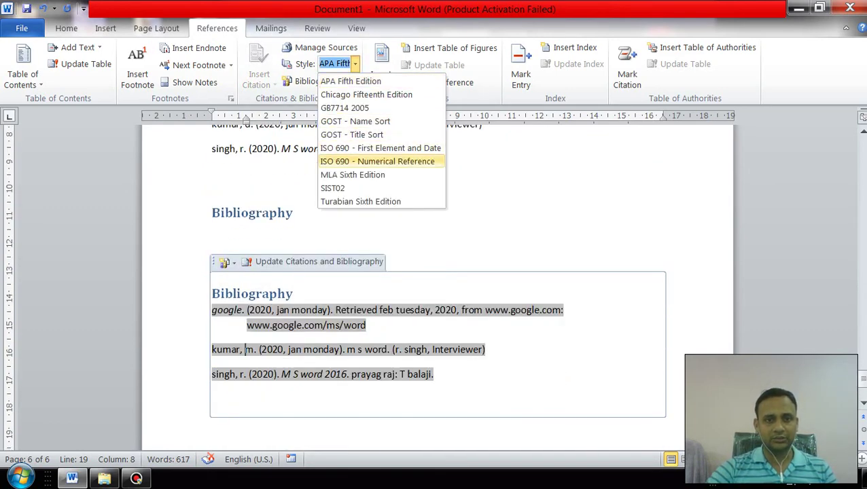
left_click(377, 161)
left_click(355, 63)
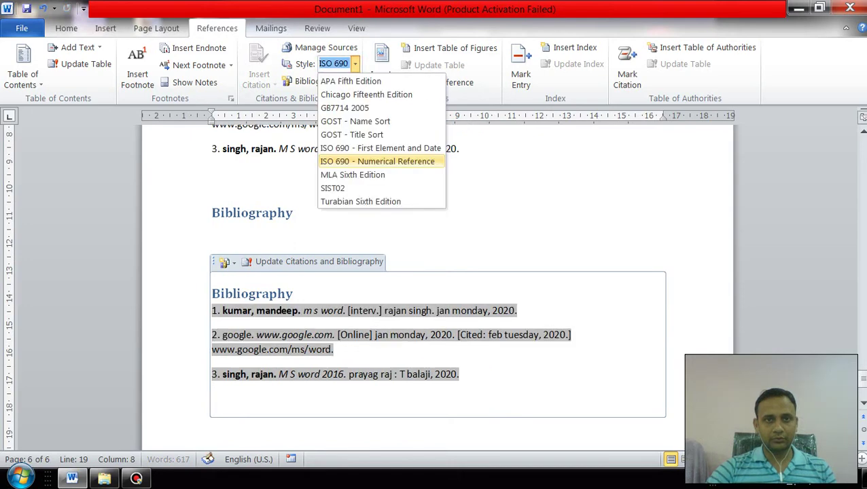
left_click(352, 134)
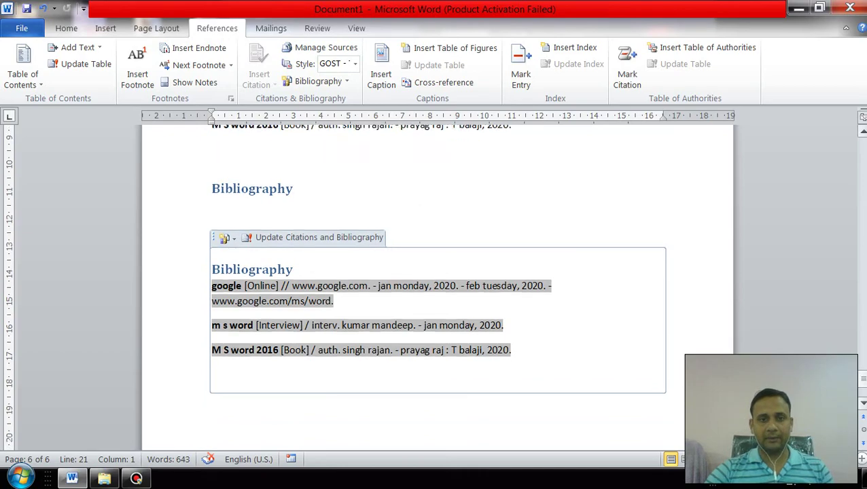
scroll(435, 286, "up", 5)
scroll(435, 286, "down", 8)
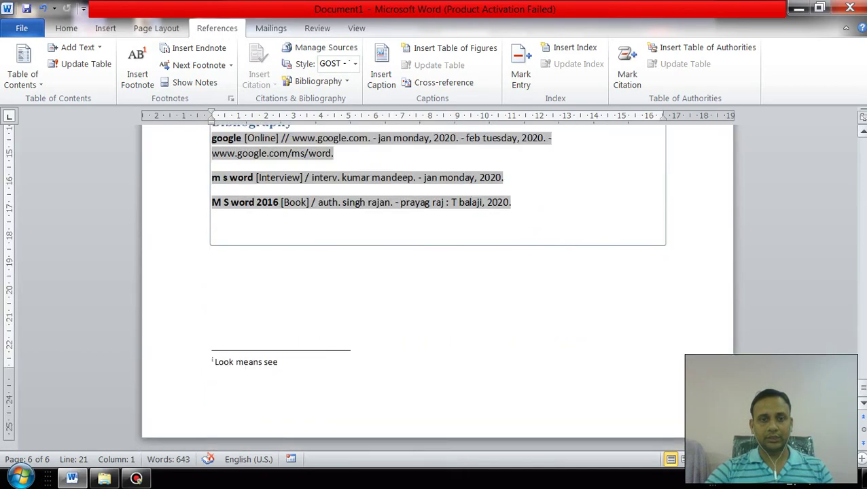
scroll(435, 285, "down", 9)
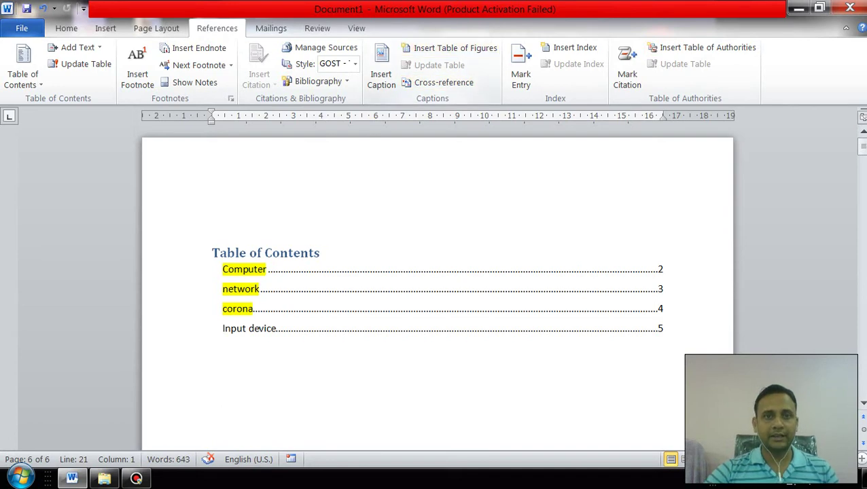
Select the whole Table of Contents field and remove it from the document.
scroll(435, 272, "down", 3)
scroll(435, 272, "up", 2)
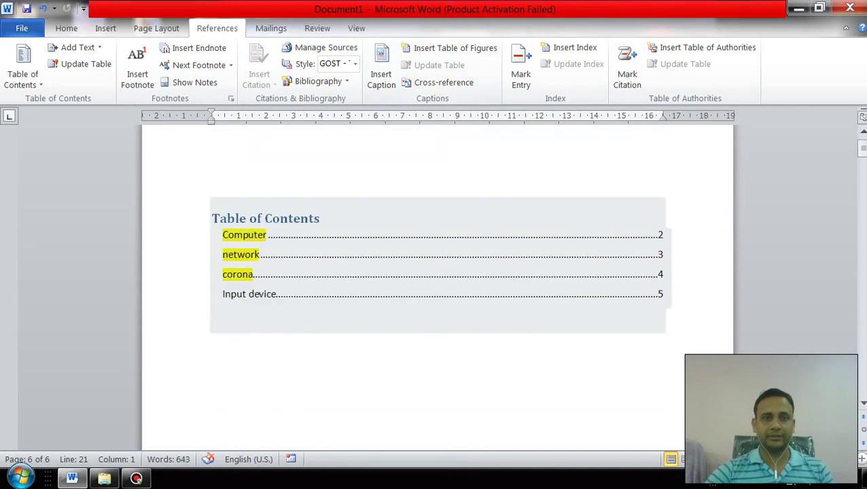
left_click(272, 258)
left_click(225, 188)
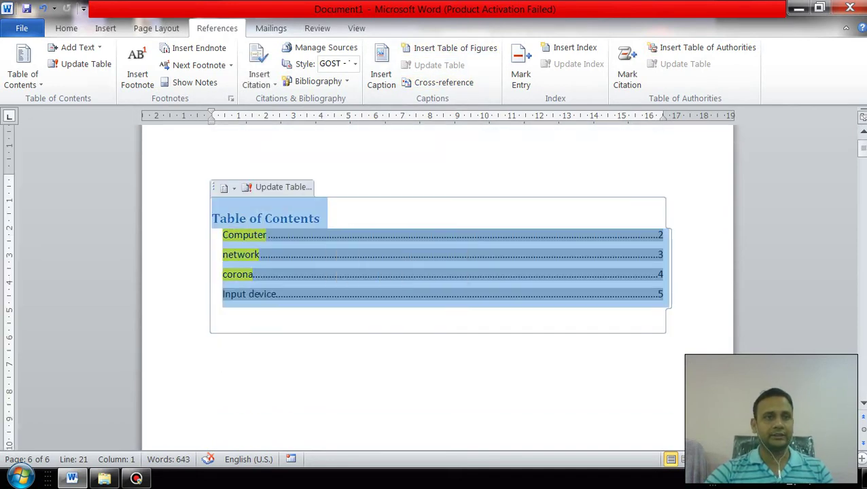
left_click(24, 65)
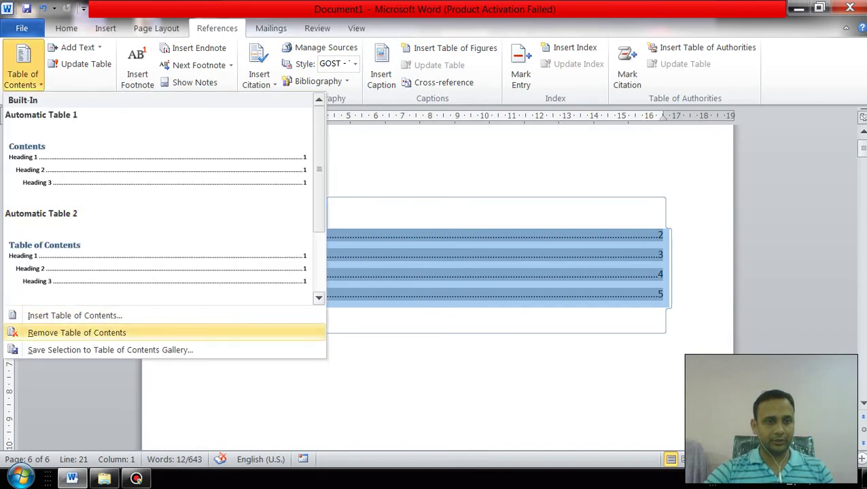
left_click(68, 331)
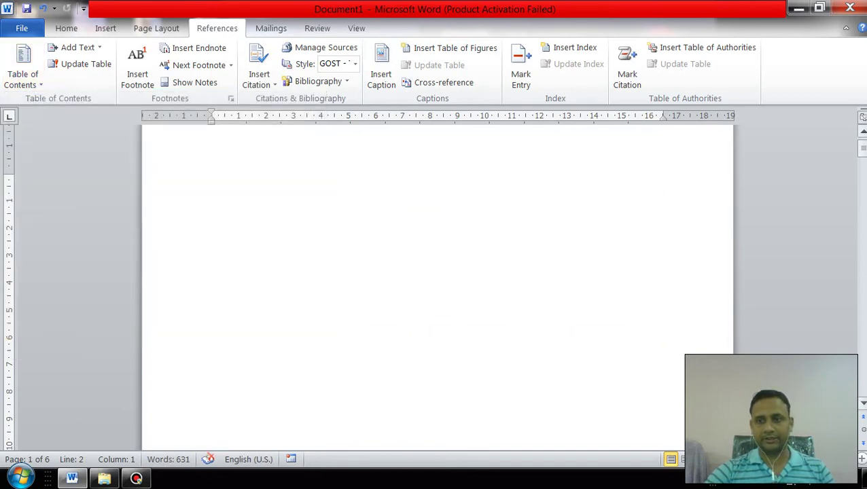
left_click_drag(862, 150, 862, 197)
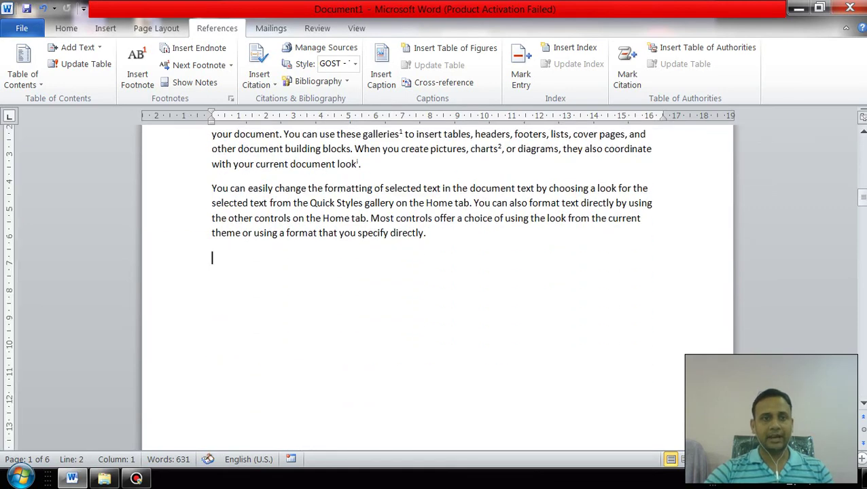
Draw a snipped-corner rectangle below the Computer section's second paragraph.
left_click(105, 28)
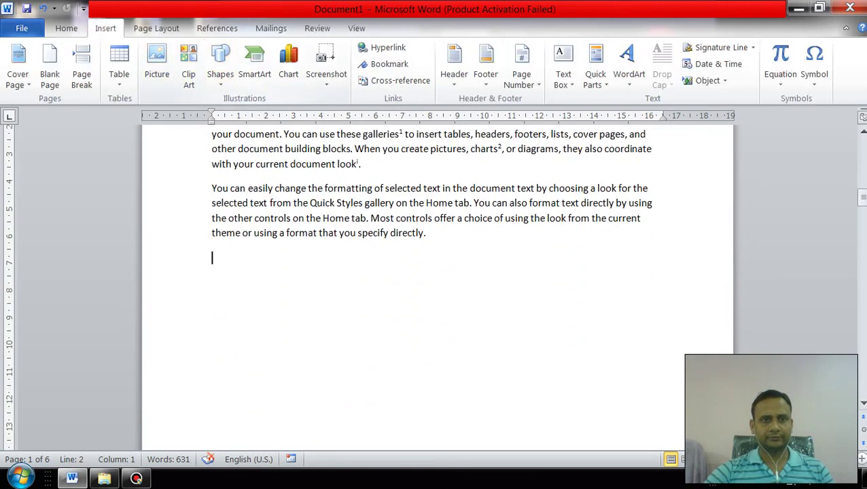
left_click(220, 68)
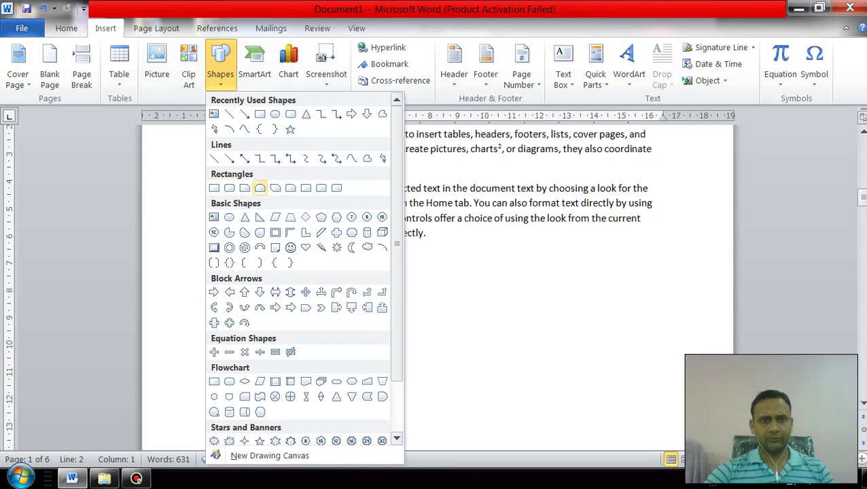
left_click(260, 187)
left_click_drag(239, 265, 452, 344)
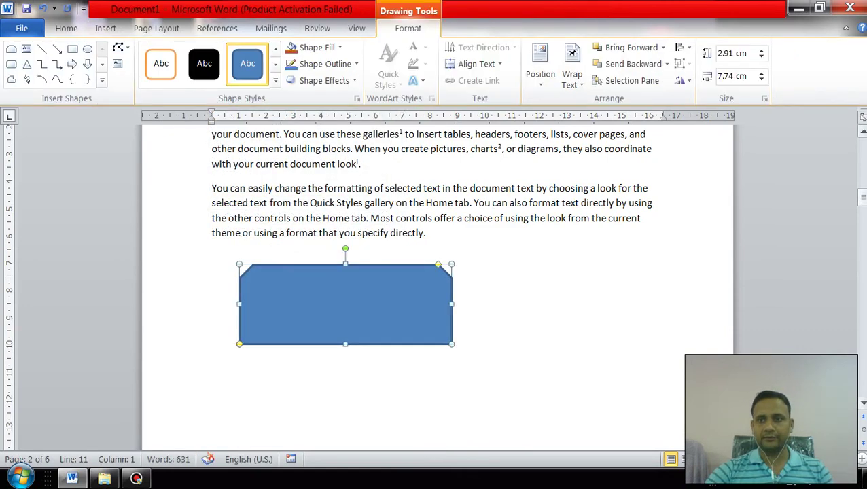
left_click_drag(862, 197, 862, 237)
Draw an oval below the text on the next page.
left_click(106, 28)
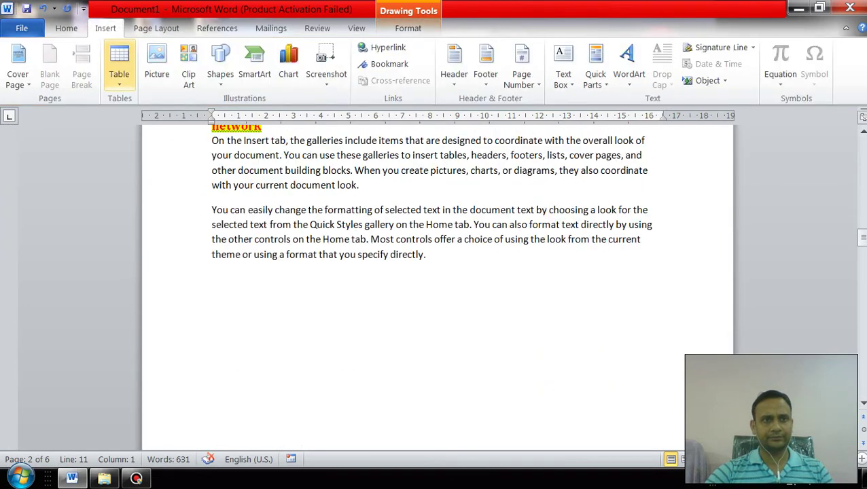
left_click(220, 68)
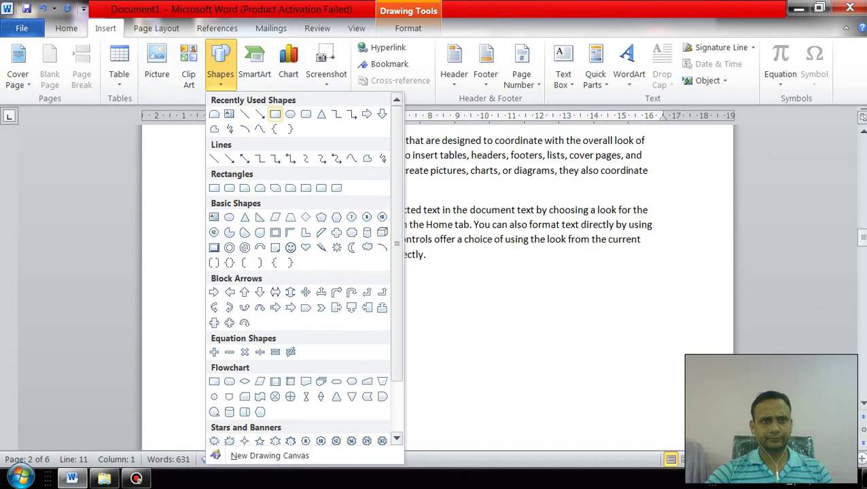
left_click(290, 114)
mouse_move(258, 274)
left_mouse_down()
mouse_move(274, 295)
mouse_move(365, 359)
left_mouse_up()
left_click_drag(861, 237, 862, 279)
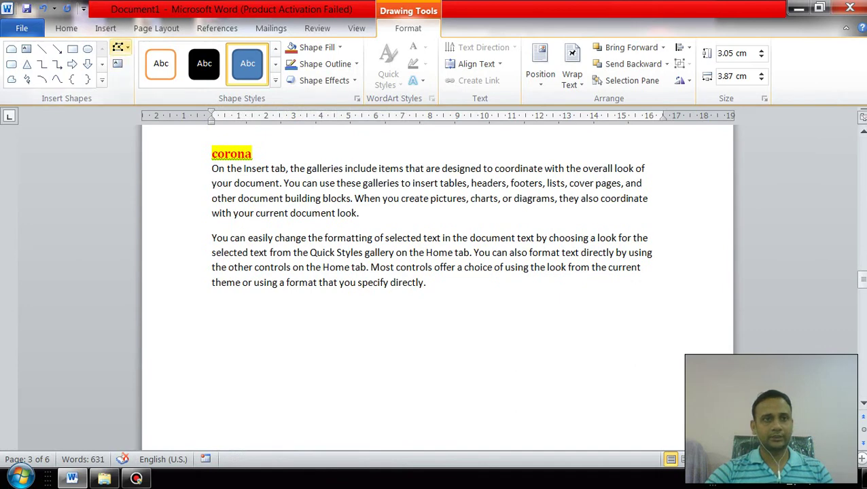
Draw a cloud shape below the corona paragraphs.
left_click(105, 28)
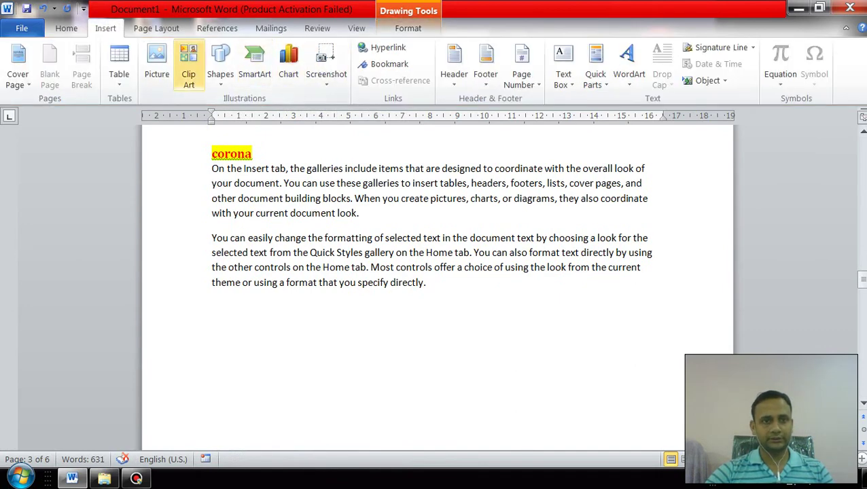
left_click(221, 68)
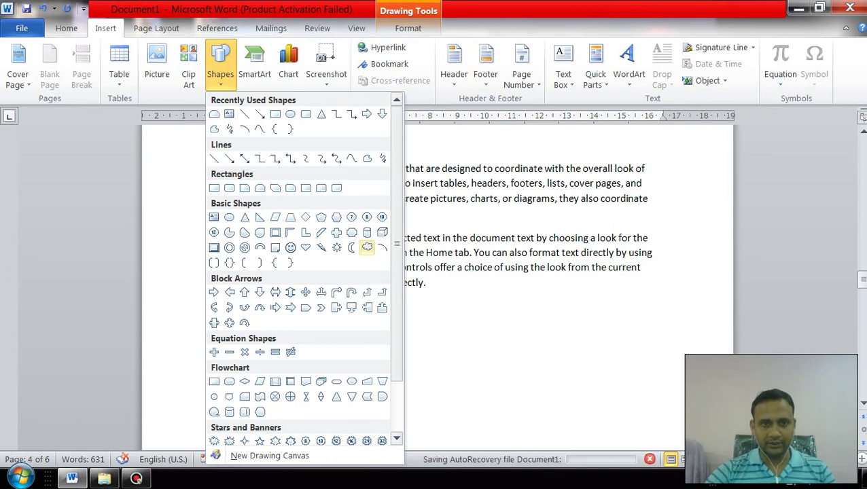
left_click(367, 247)
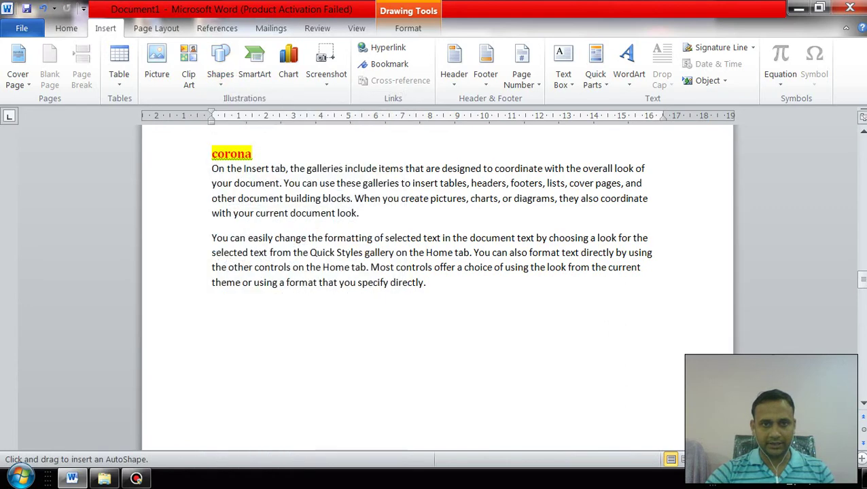
left_click_drag(285, 318, 407, 377)
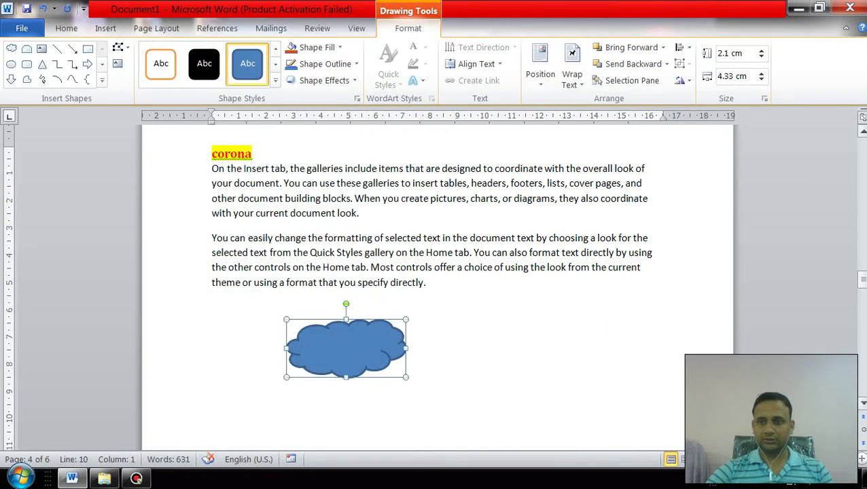
mouse_move(862, 279)
left_mouse_down()
mouse_move(862, 289)
mouse_move(862, 275)
left_mouse_up()
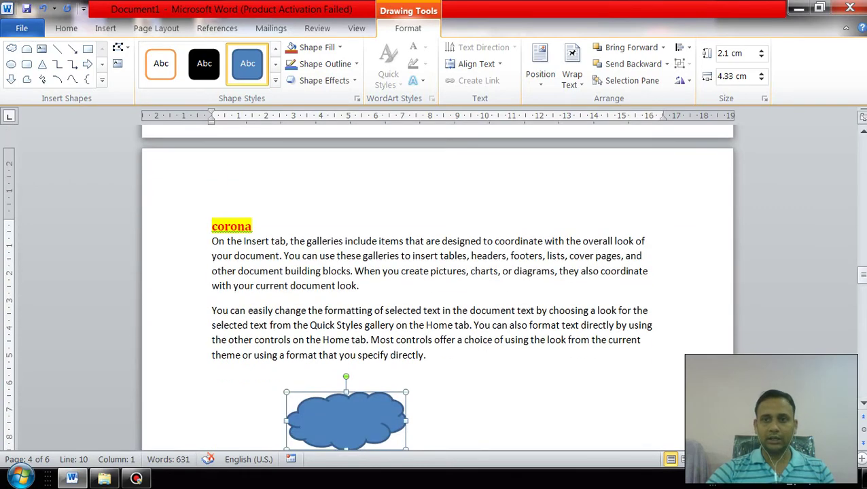
key("Escape")
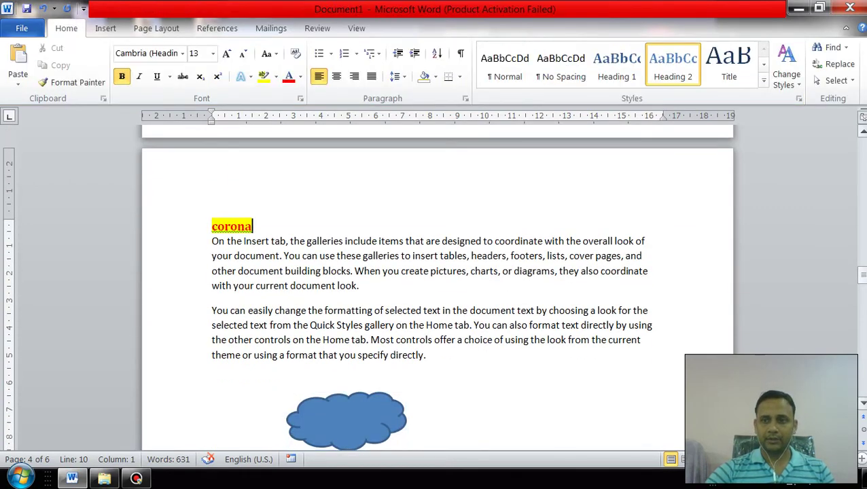
mouse_move(862, 275)
left_mouse_down()
mouse_move(861, 165)
mouse_move(862, 197)
left_mouse_up()
left_click(445, 272)
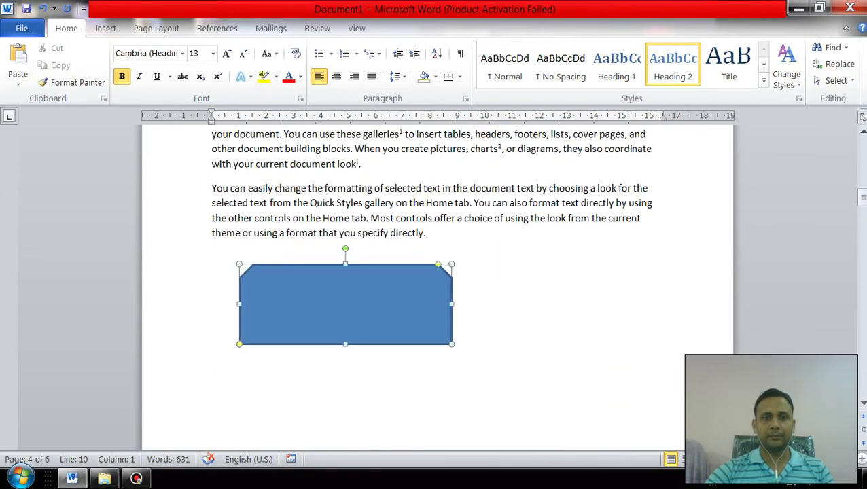
key("Escape")
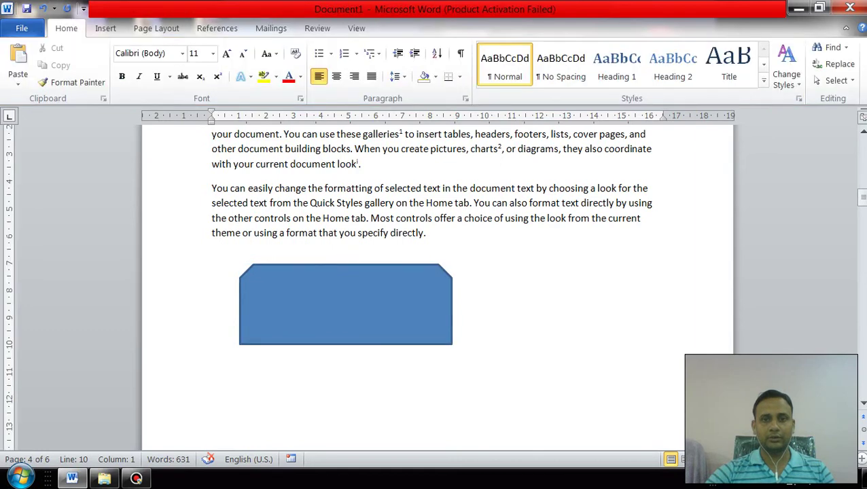
left_click(217, 28)
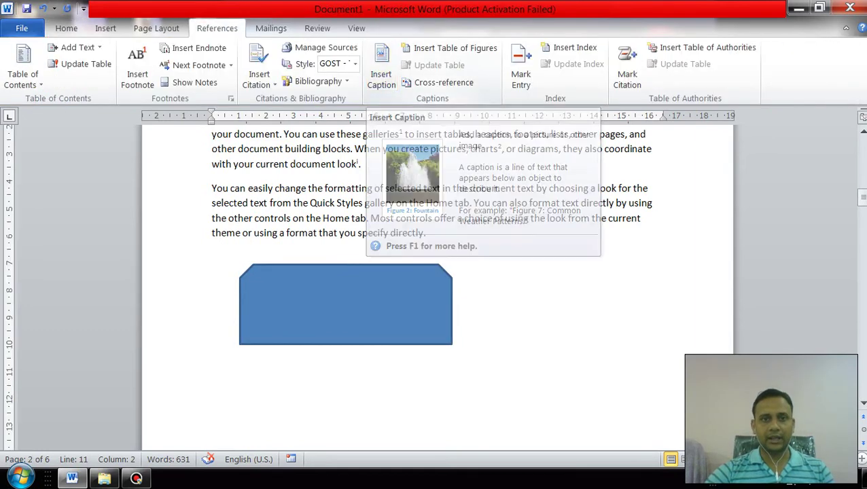
Caption the blue snipped rectangle as 'Figure 1 computer'.
left_click(347, 266)
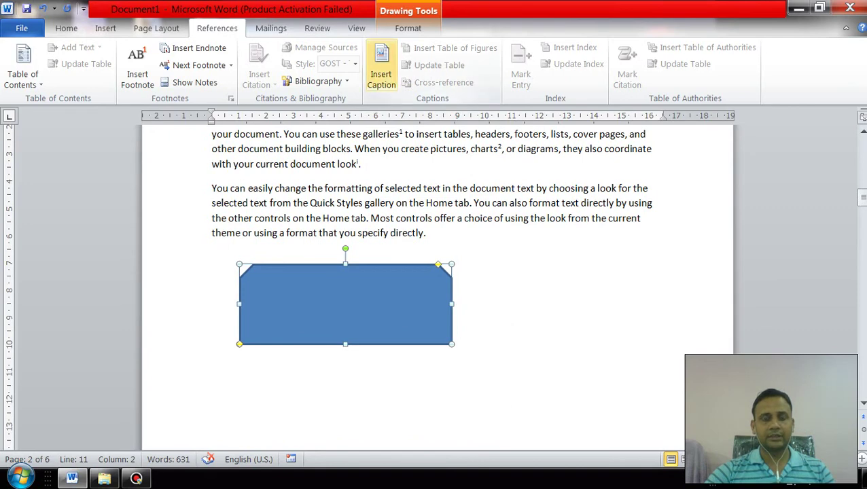
left_click(381, 68)
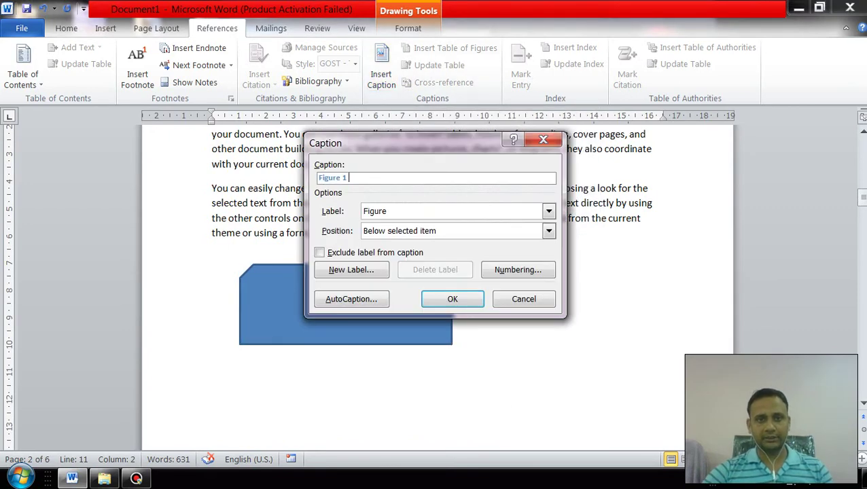
type("computer")
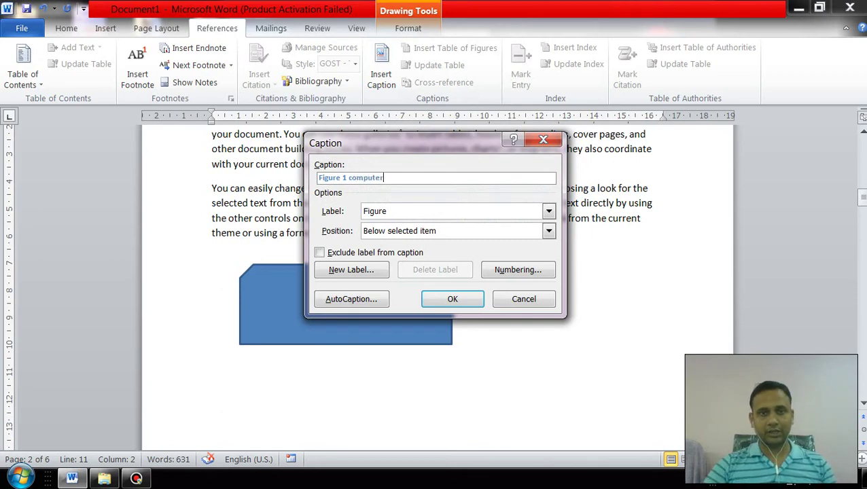
key("Return")
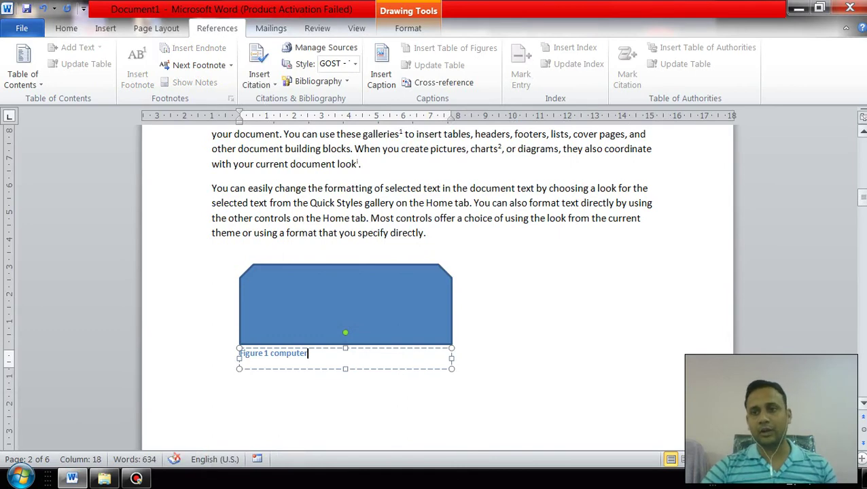
left_click_drag(863, 198, 862, 241)
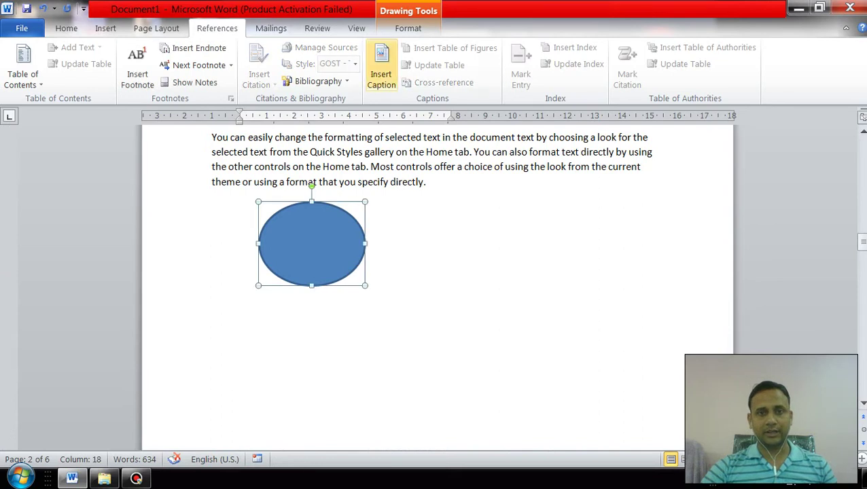
Caption the oval as 'Figure 2 network'.
left_click(381, 75)
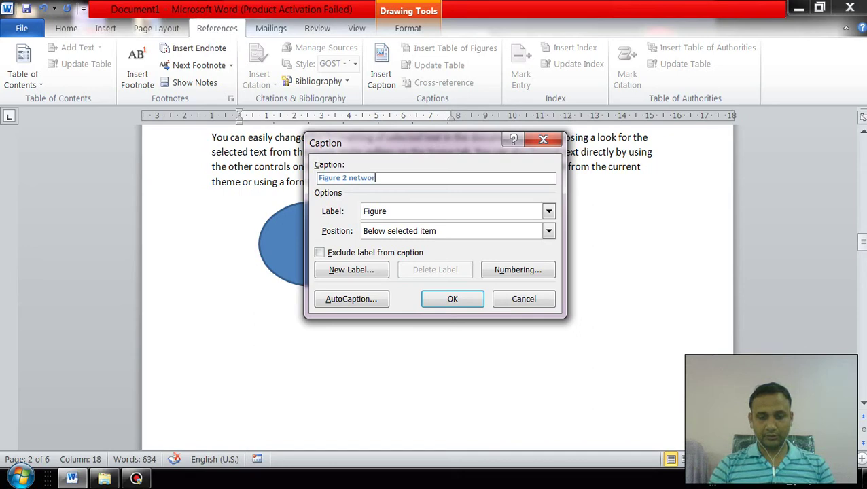
left_click(453, 299)
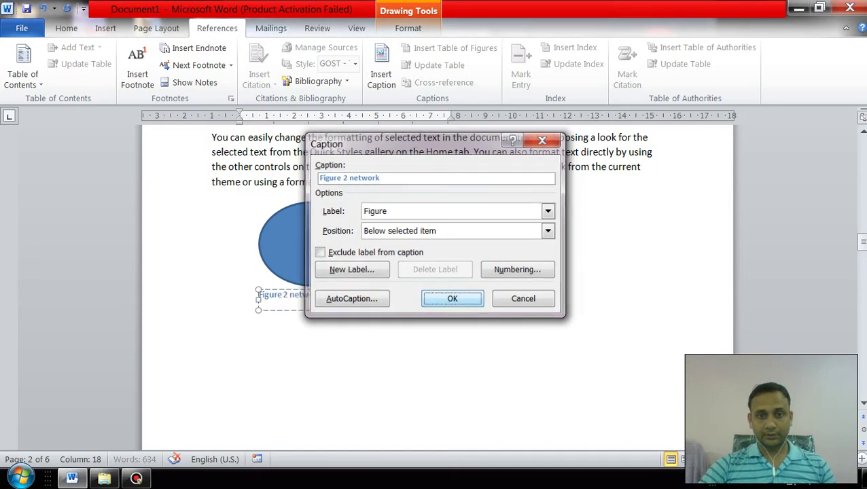
left_click_drag(862, 241, 862, 282)
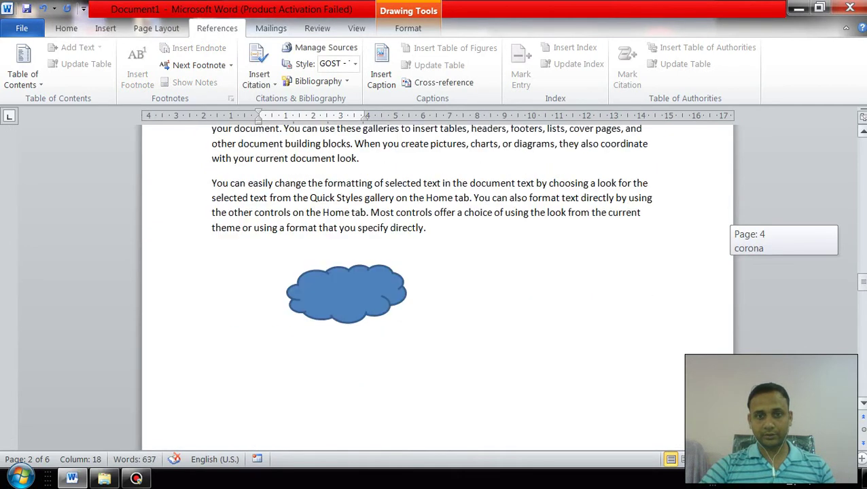
Caption the cloud shape as 'Figure 3 dnager corona'.
left_click(347, 294)
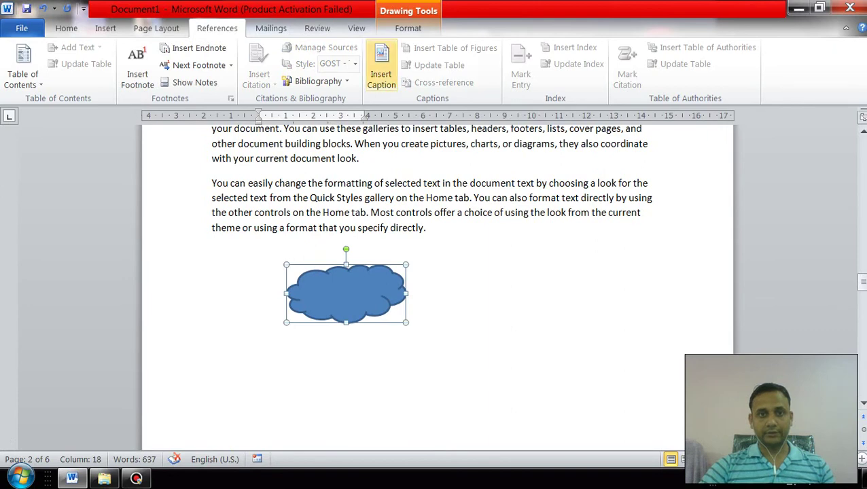
left_click(381, 74)
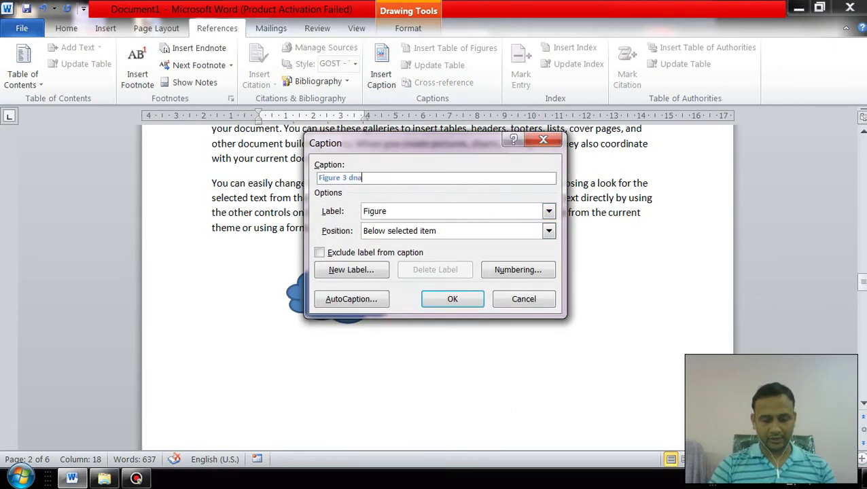
type("ger corona")
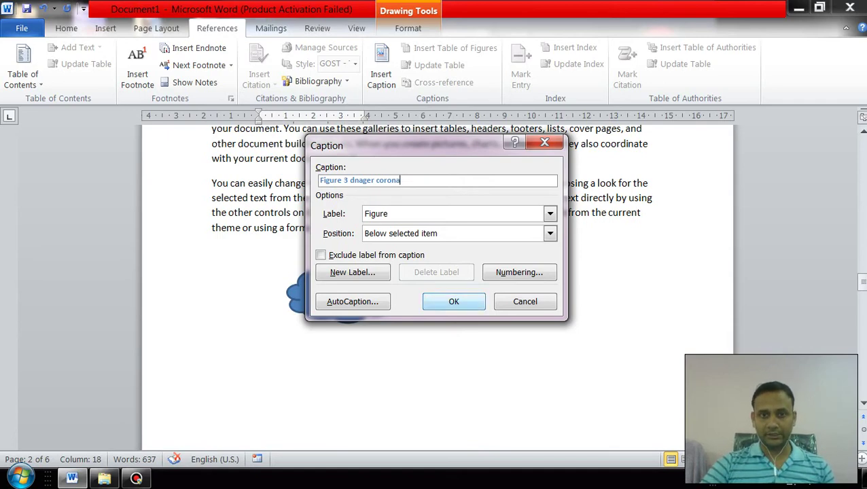
key("Return")
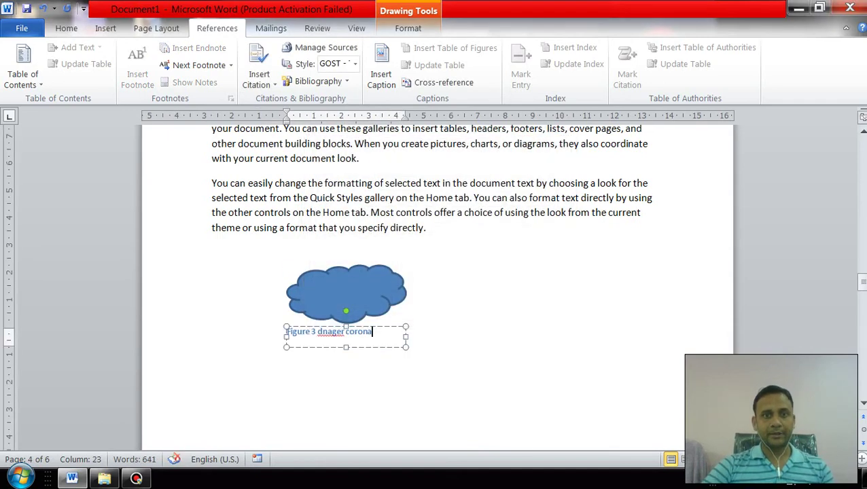
left_click(349, 252)
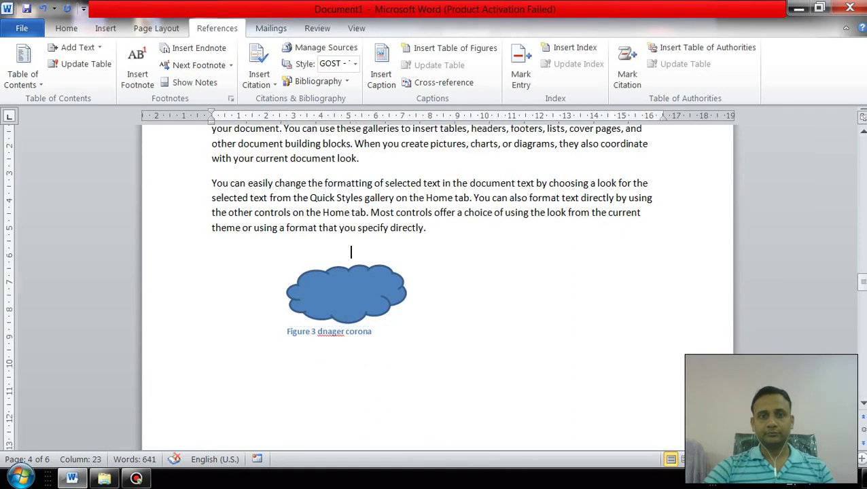
scroll(349, 258, "up", 2)
scroll(435, 285, "up", 1)
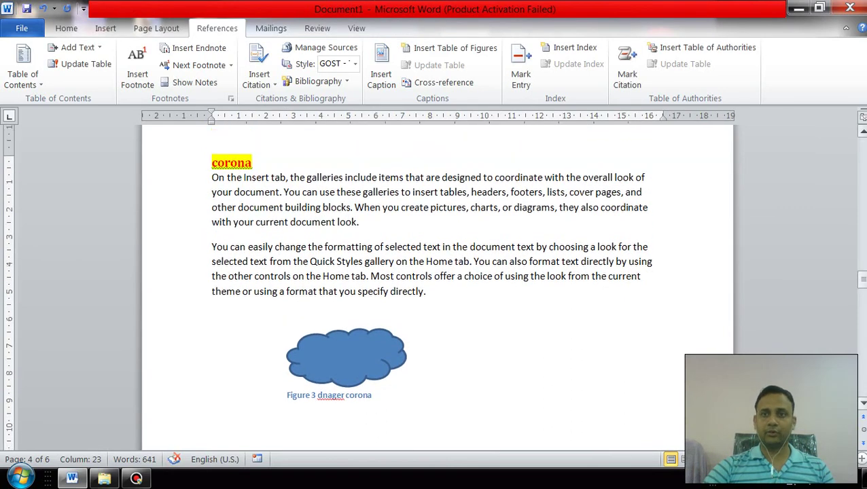
scroll(435, 285, "up", 3)
scroll(435, 286, "up", 3)
scroll(435, 285, "up", 3)
scroll(435, 272, "up", 2)
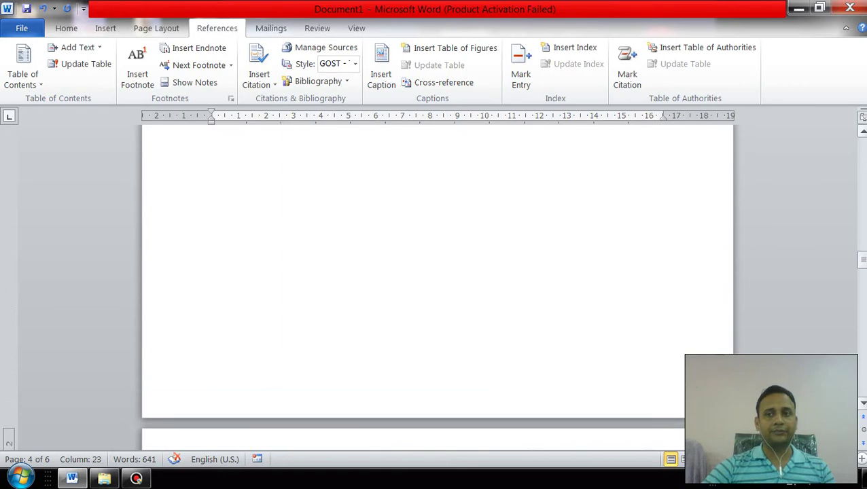
left_click_drag(862, 259, 861, 150)
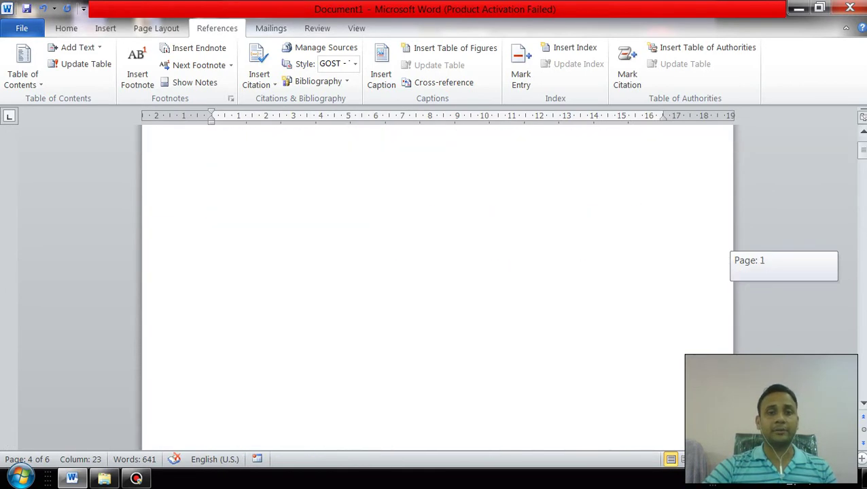
Insert a table of figures with dotted tab leaders at the top of page 1.
left_click(212, 165)
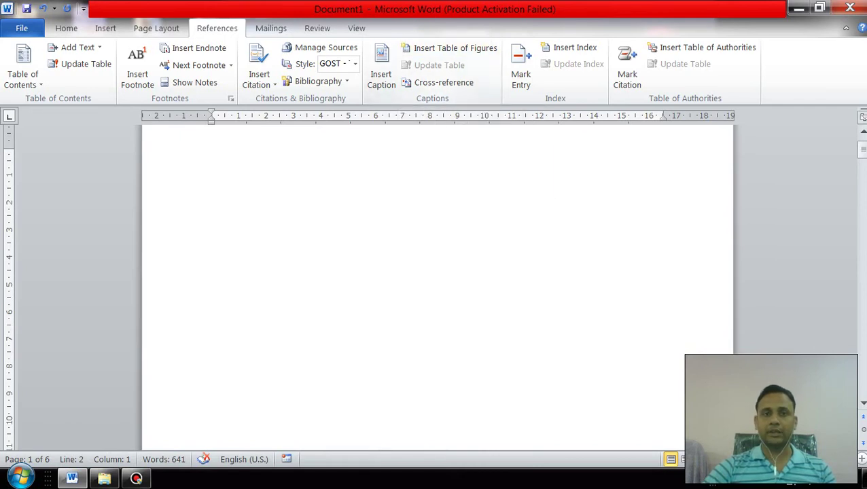
left_click(456, 48)
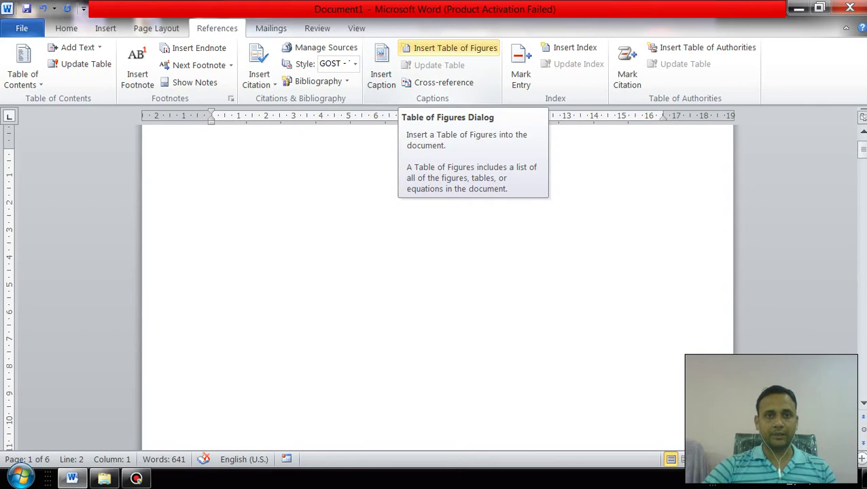
left_click(452, 47)
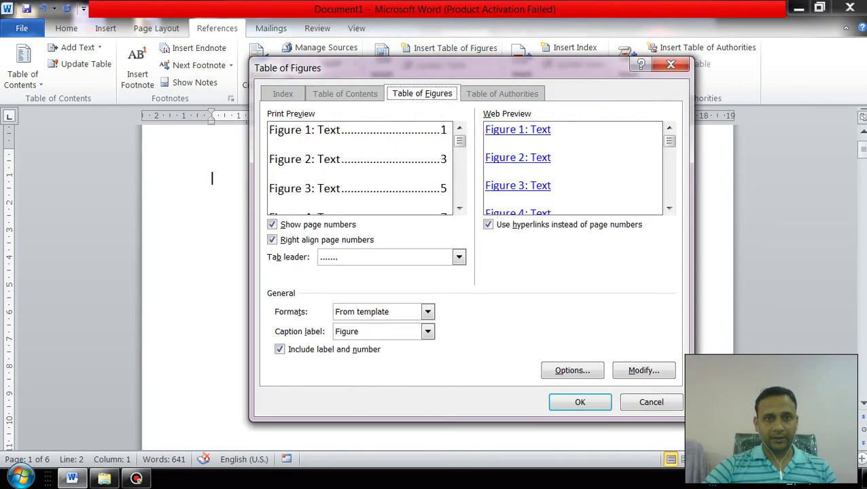
left_click(459, 257)
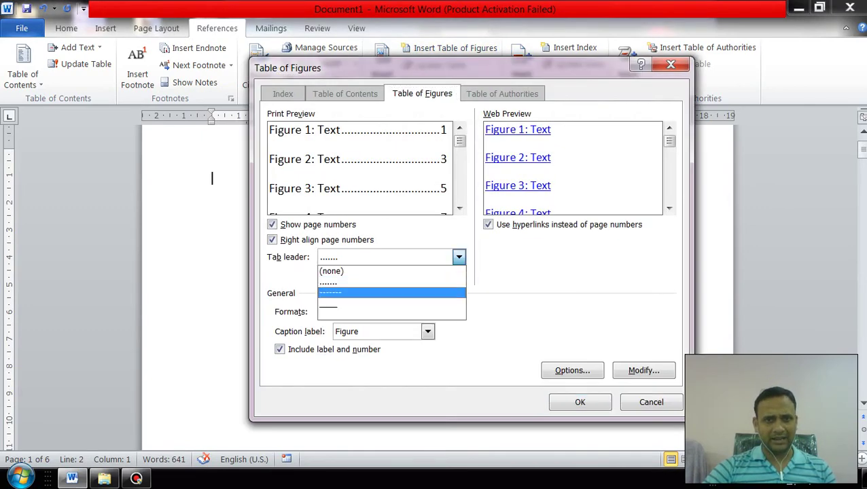
key("Up")
key("Up")
key("Up")
key("Down")
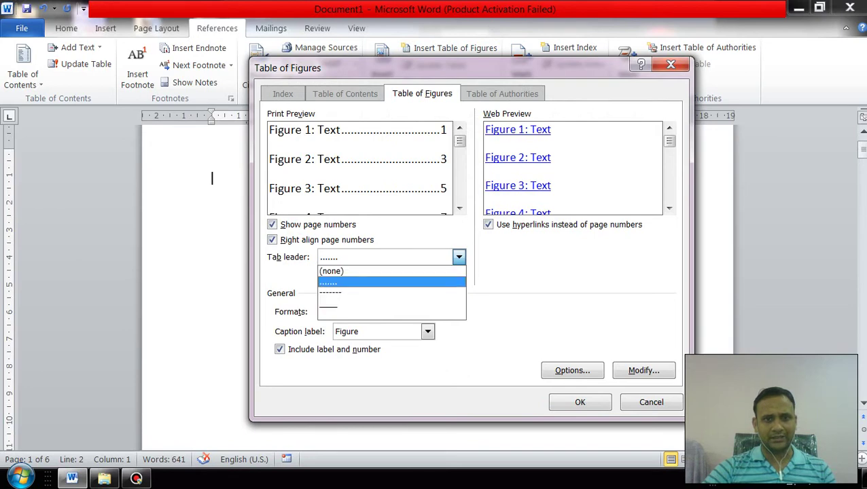
key("Return")
left_click(580, 402)
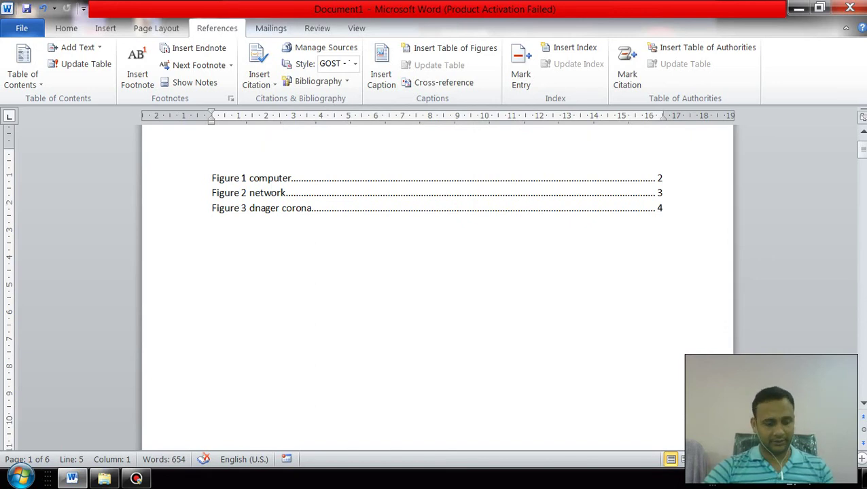
Follow the table's entries to the Figure 3 and Figure 1 computer captions.
left_click(272, 208, "ctrl")
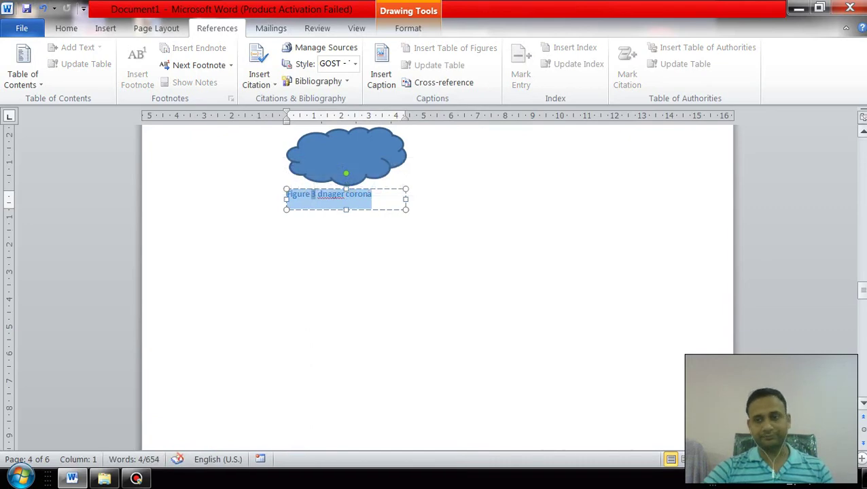
left_click_drag(862, 290, 862, 146)
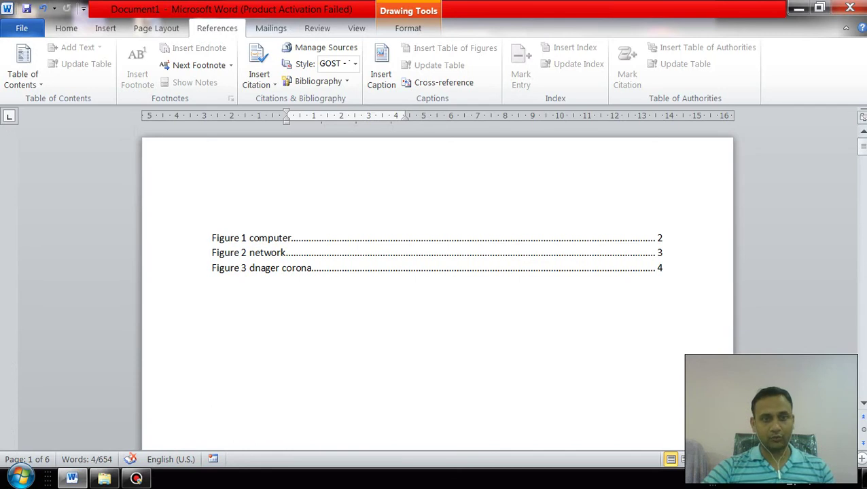
left_click(265, 238, "ctrl")
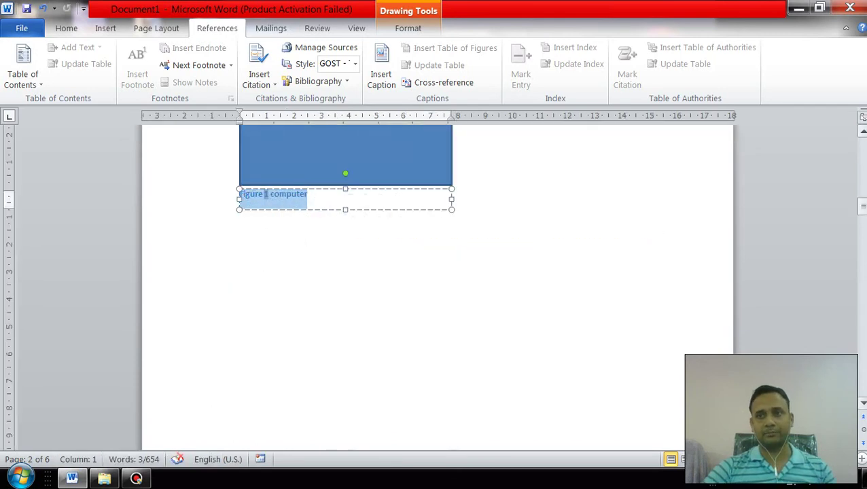
left_click_drag(861, 204, 862, 146)
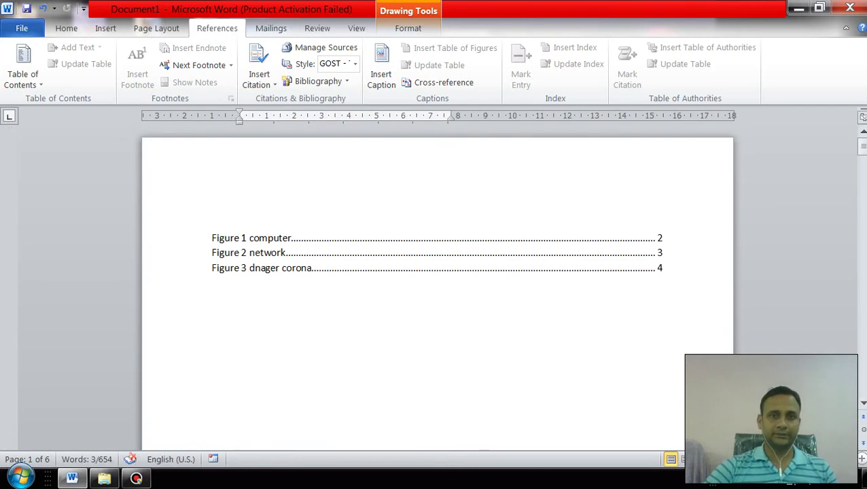
Replace the table of figures with an underline-leader version, then delete all document content.
key("ctrl+a")
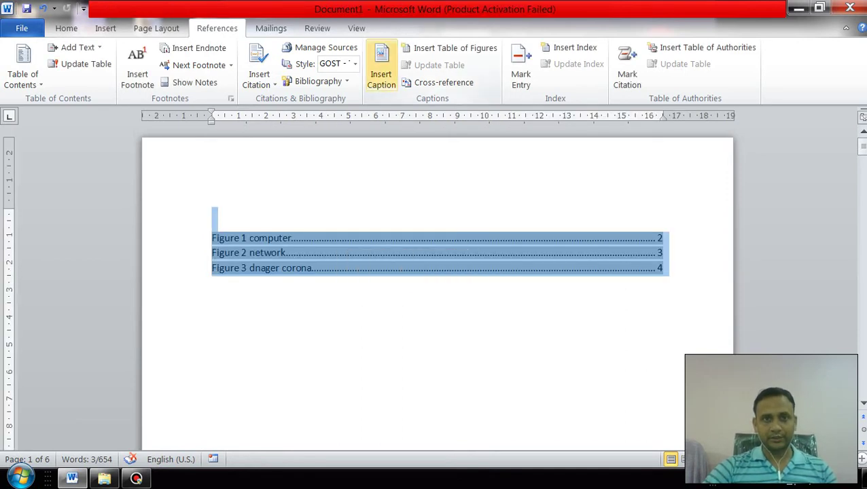
left_click(450, 47)
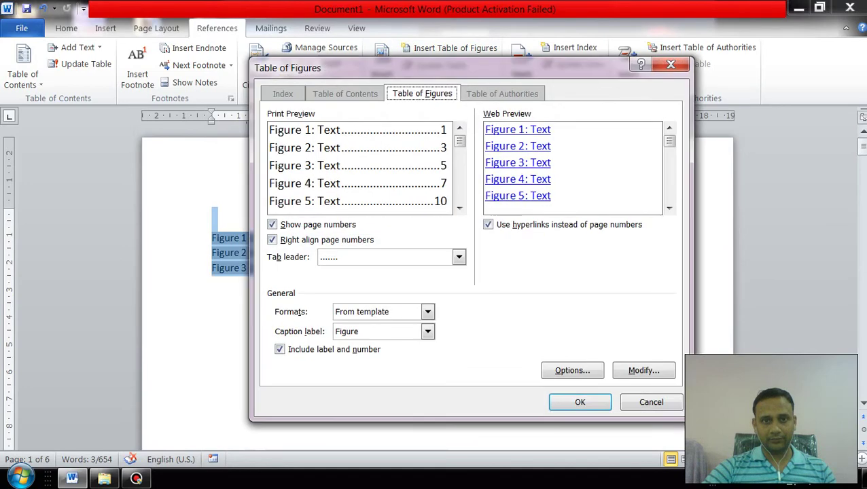
left_click(459, 257)
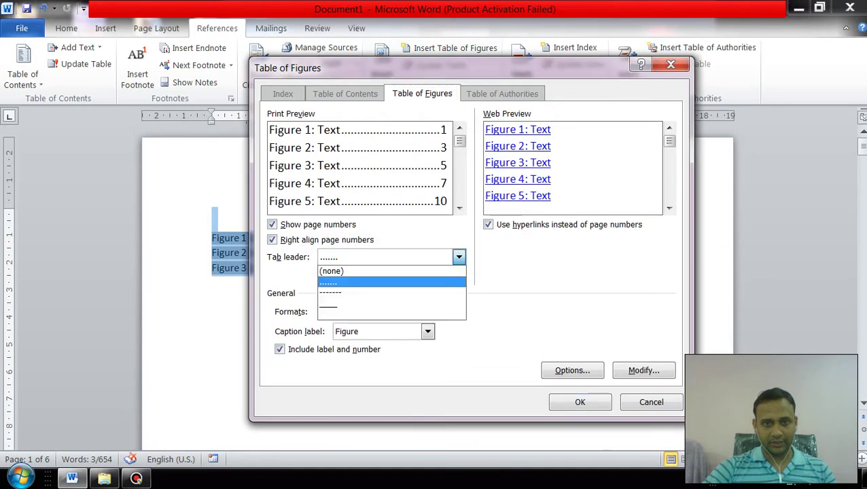
left_click(384, 303)
left_click(580, 402)
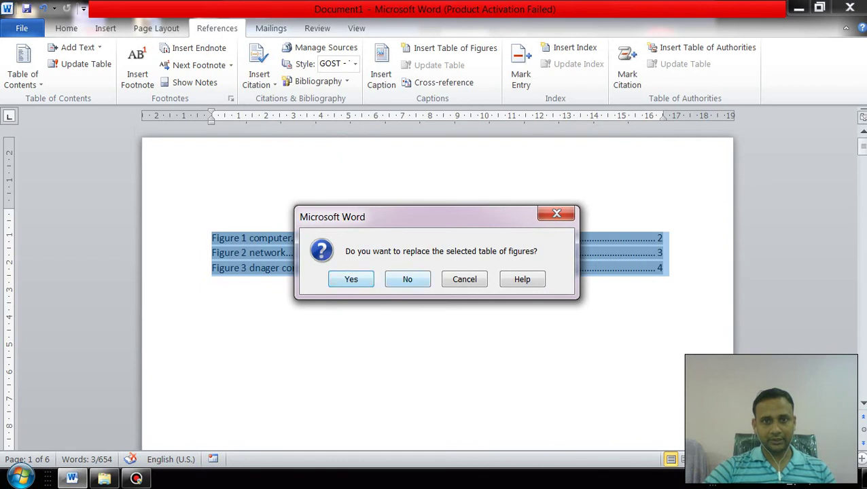
key("Return")
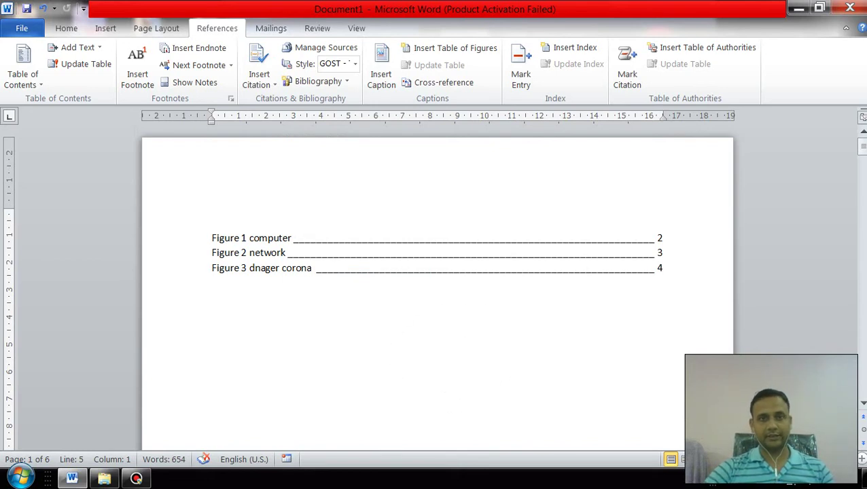
key("ctrl+a")
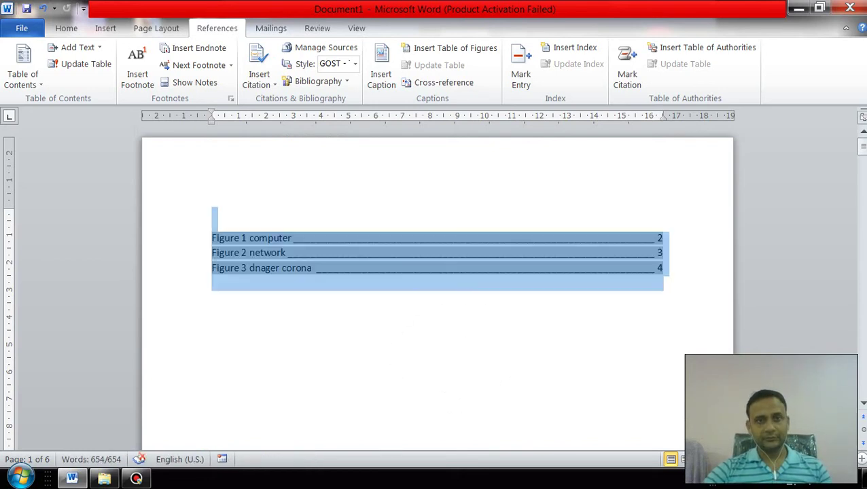
key("Delete")
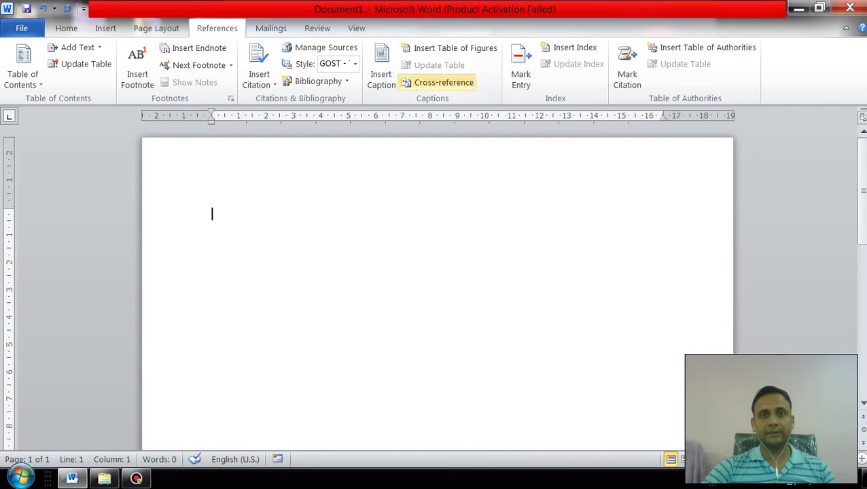
scroll(435, 285, "down", 10)
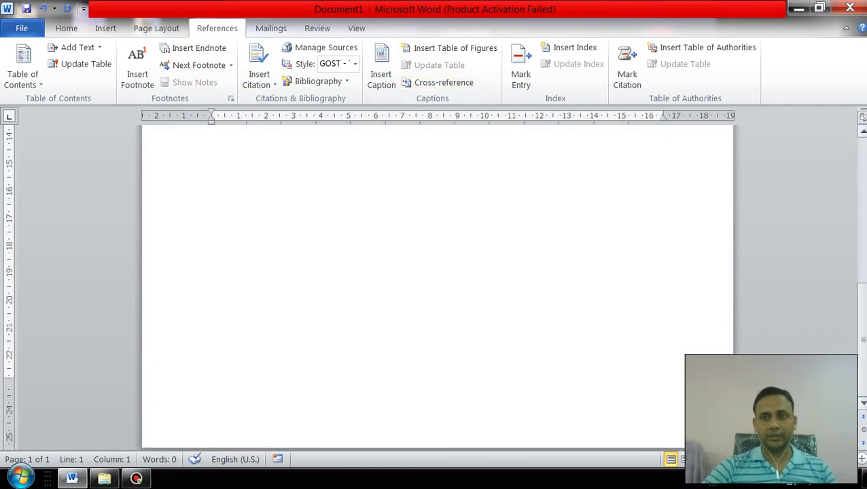
key("ctrl+z")
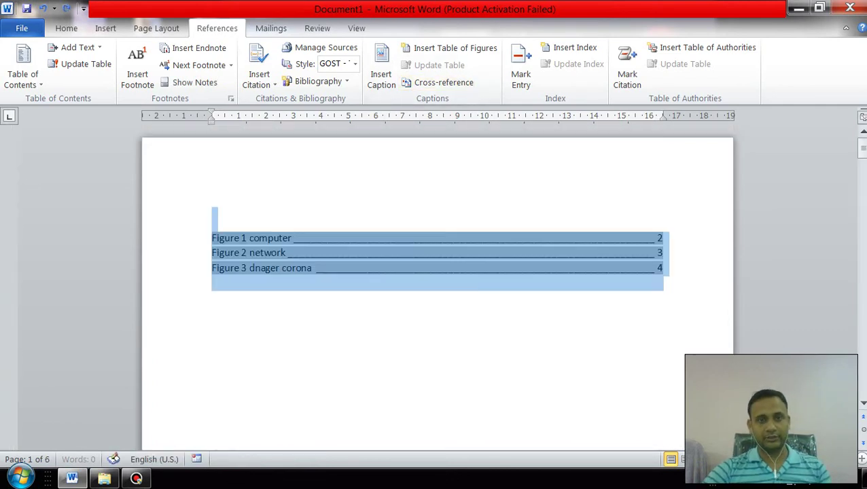
left_click(212, 282)
key("ctrl+a")
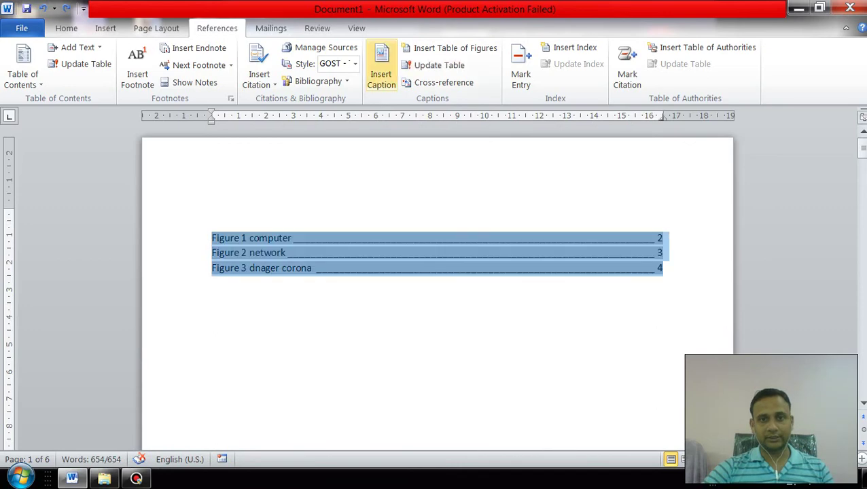
left_click(381, 78)
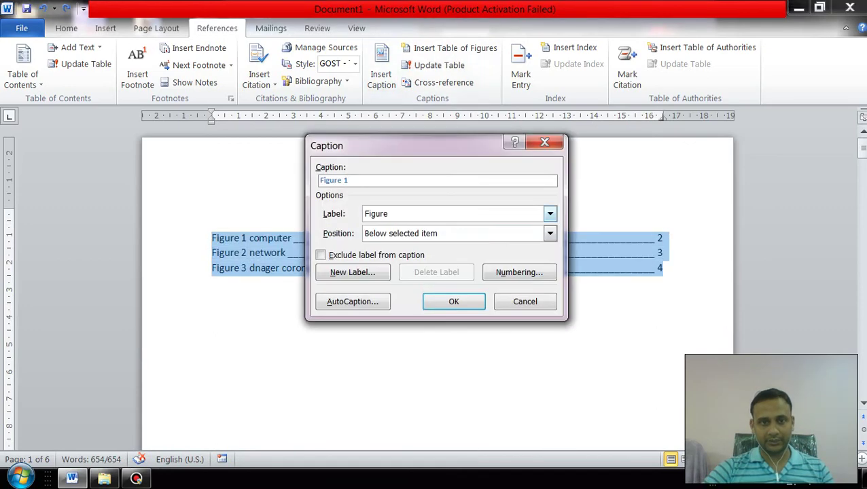
left_click(544, 142)
left_click(450, 48)
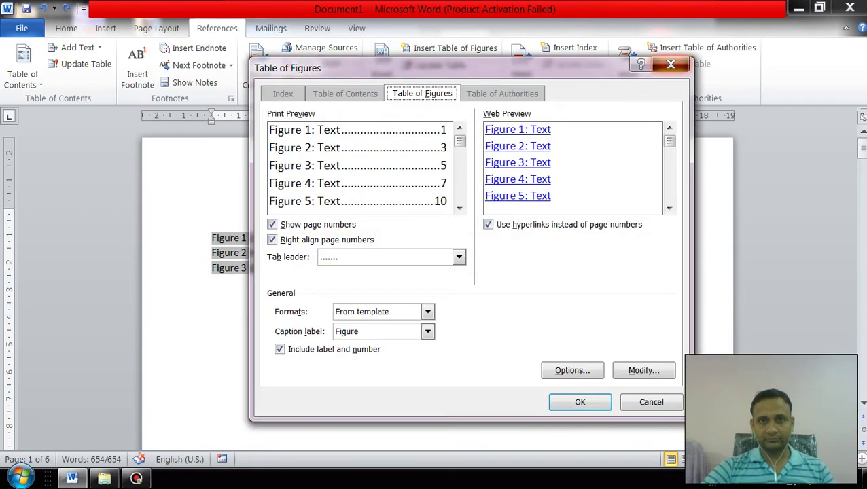
left_click(671, 65)
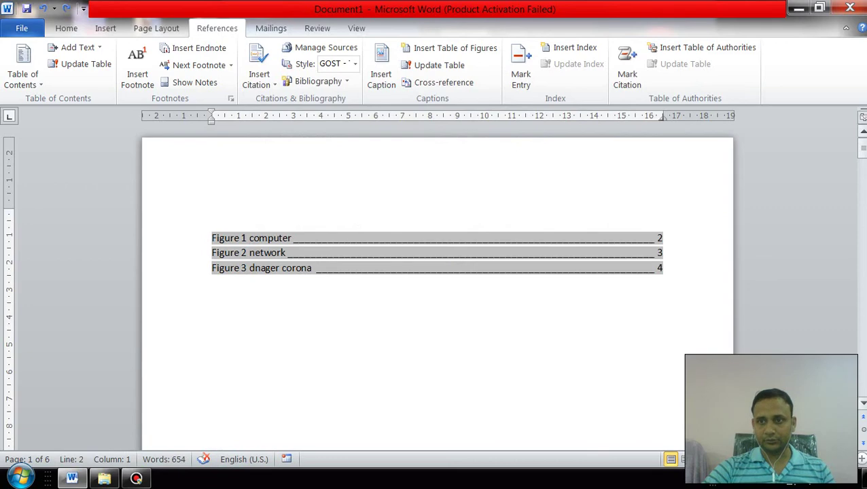
left_click_drag(861, 148, 862, 151)
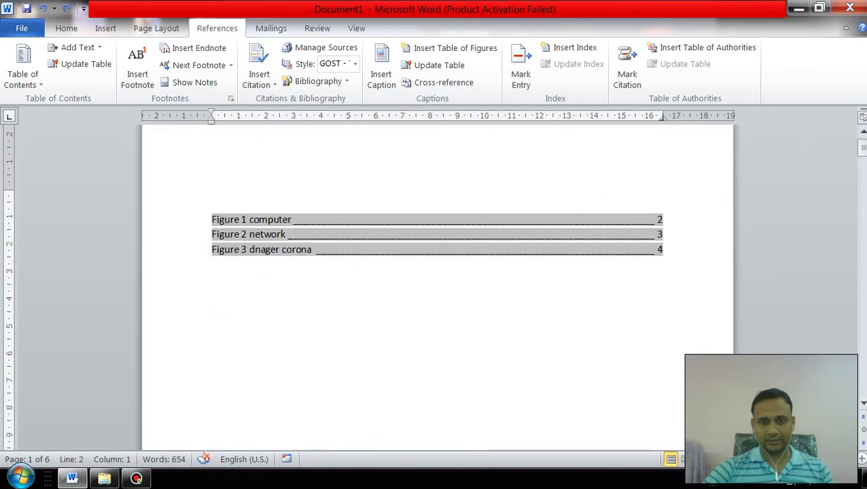
Erase the Figure 3, Figure 2 and Figure 1 computer entries of the figure list.
key("shift+Down")
key("shift+Down")
key("shift+Down")
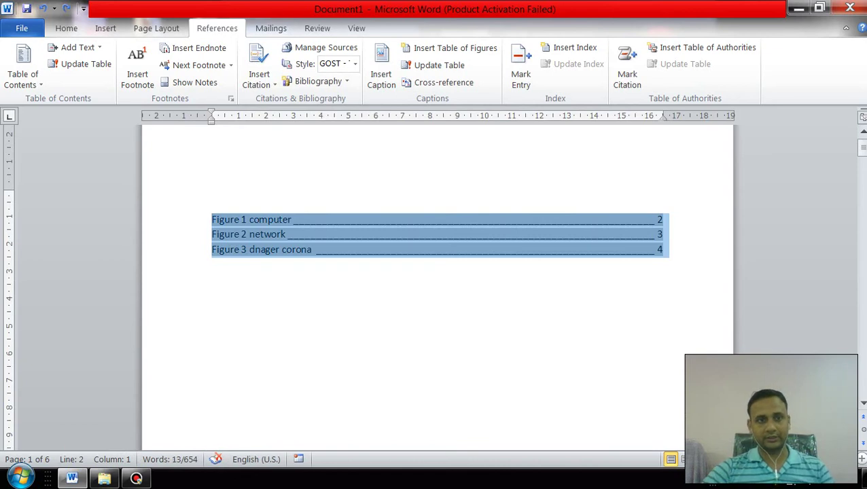
key("Left")
key("Down")
key("Down")
key("Down")
key("shift+Up")
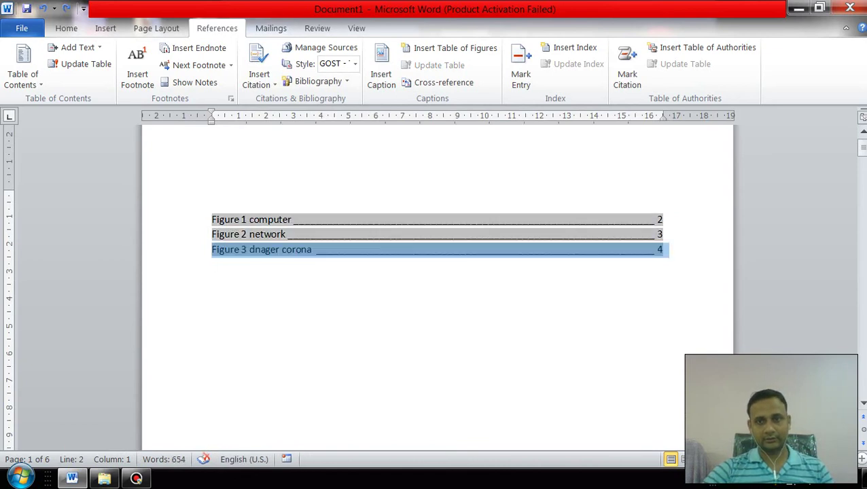
key("shift+Up")
key("Delete")
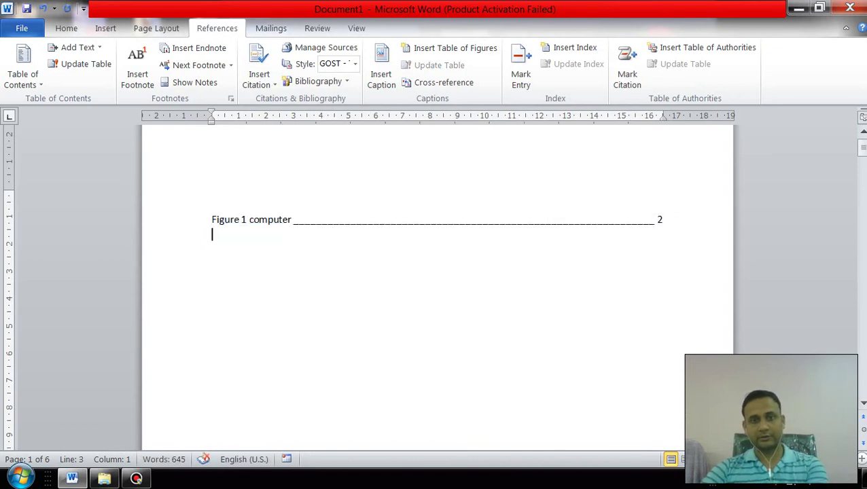
key("BackSpace")
key("BackSpace")
key("BackSpace")
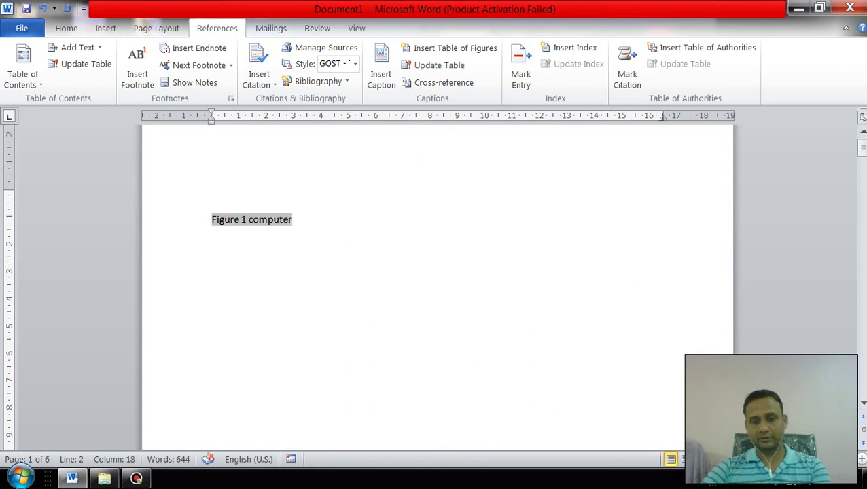
key("Return")
key("BackSpace")
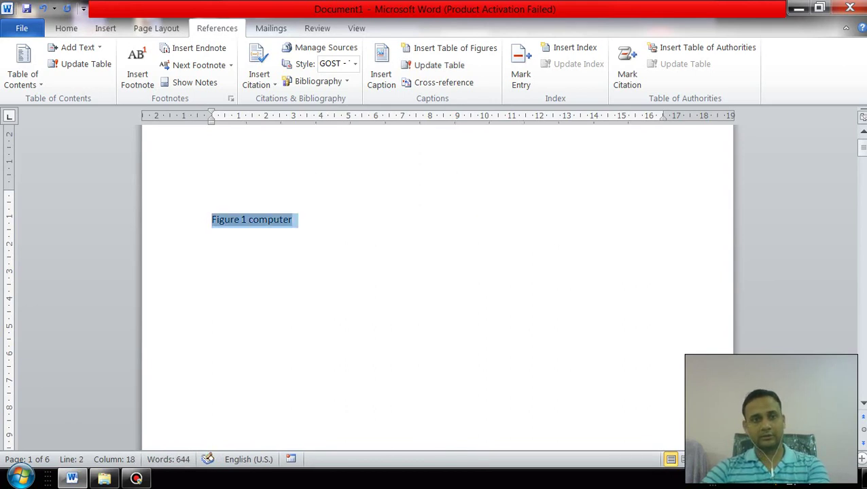
key("BackSpace")
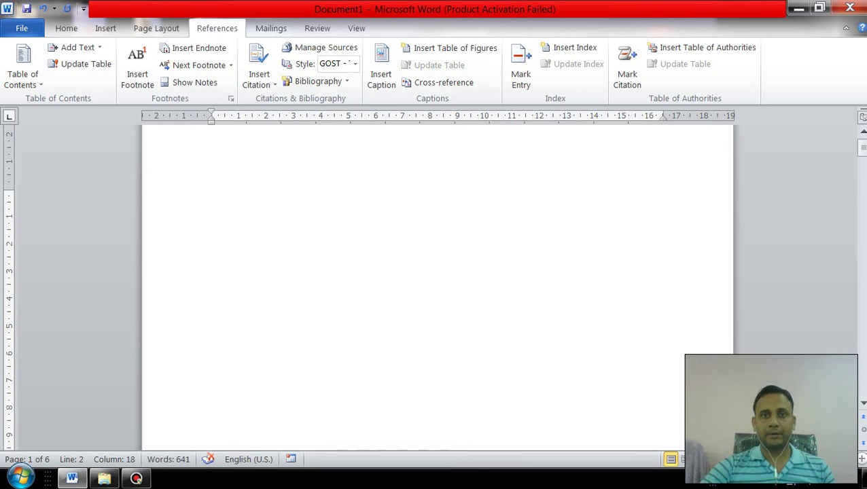
key("Return")
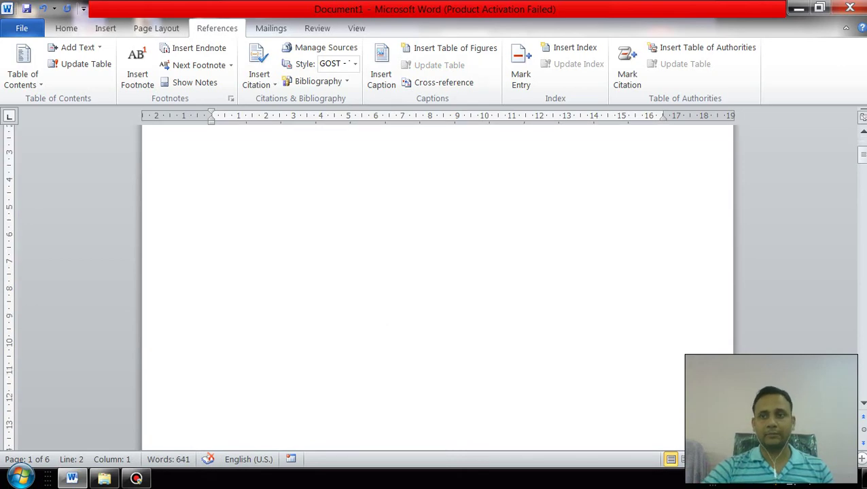
scroll(435, 286, "down", 5)
left_click_drag(862, 158, 862, 146)
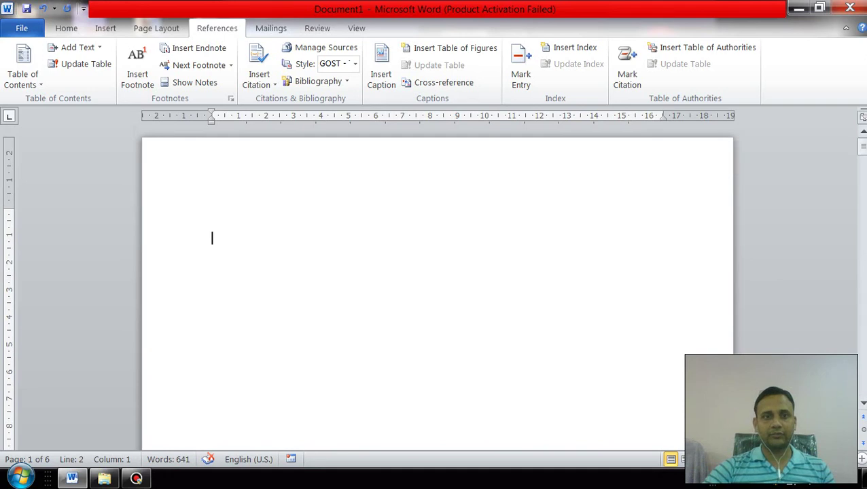
left_click(438, 82)
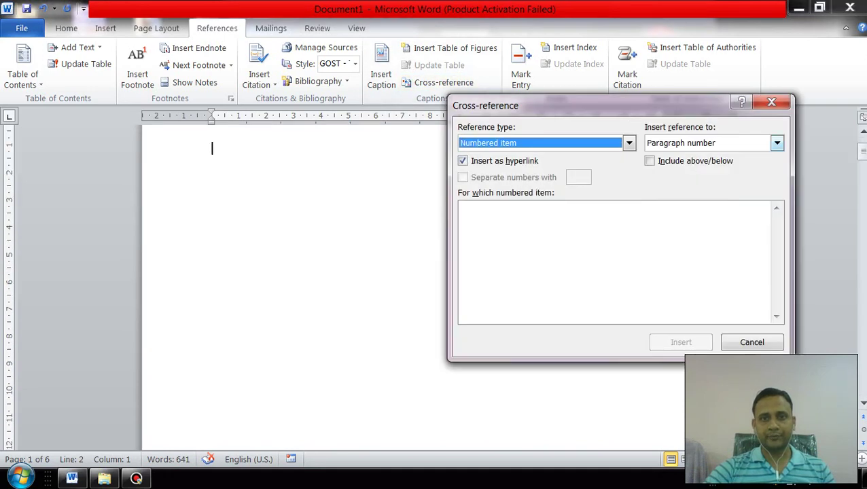
left_click(628, 142)
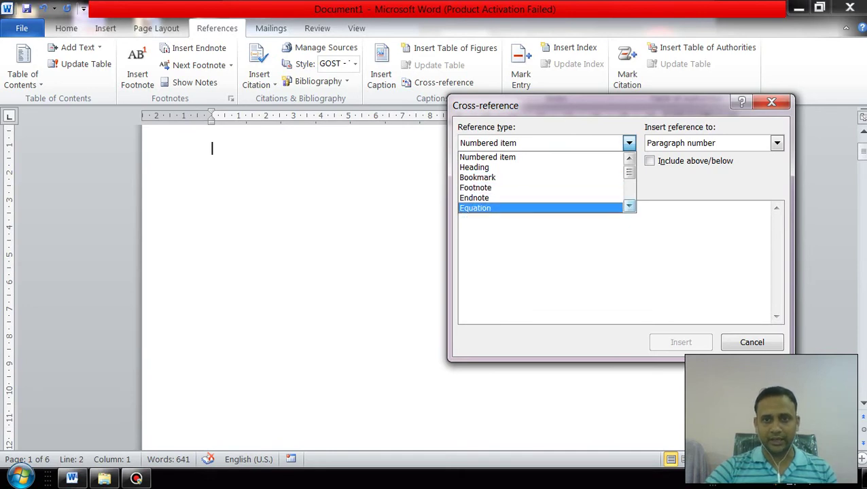
scroll(540, 182, "down", 1)
scroll(540, 182, "down", 1)
scroll(540, 182, "up", 1)
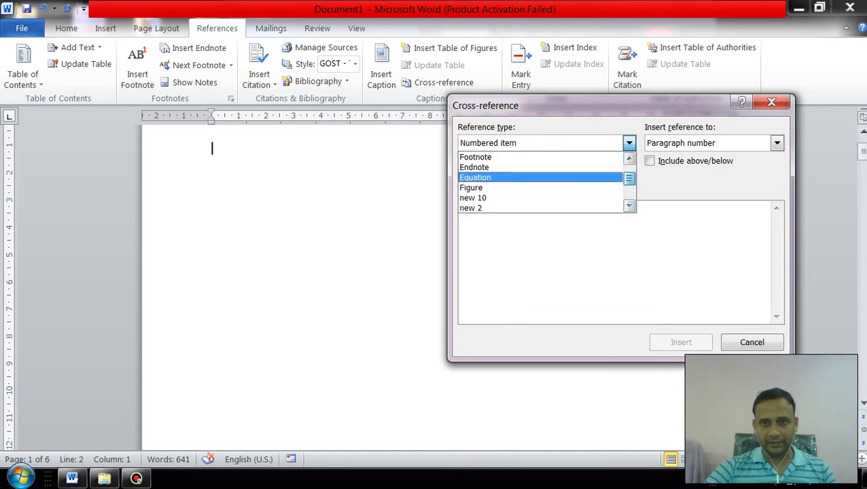
scroll(541, 182, "up", 2)
left_click(476, 167)
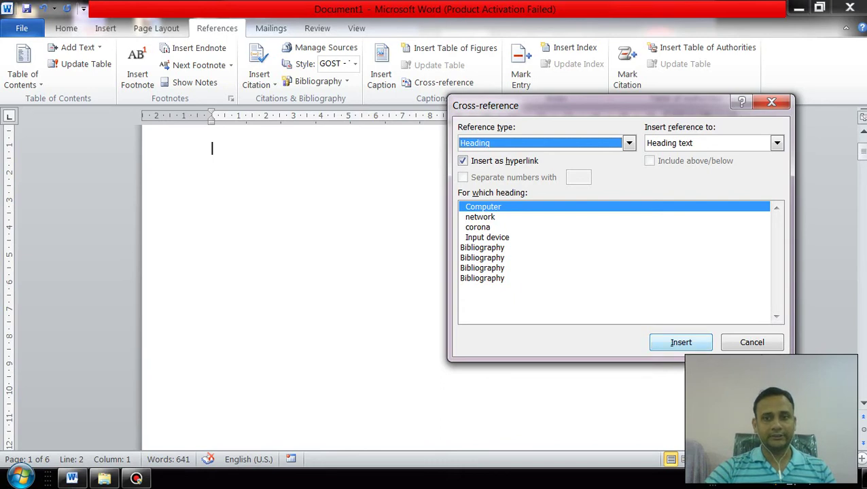
left_click(681, 342)
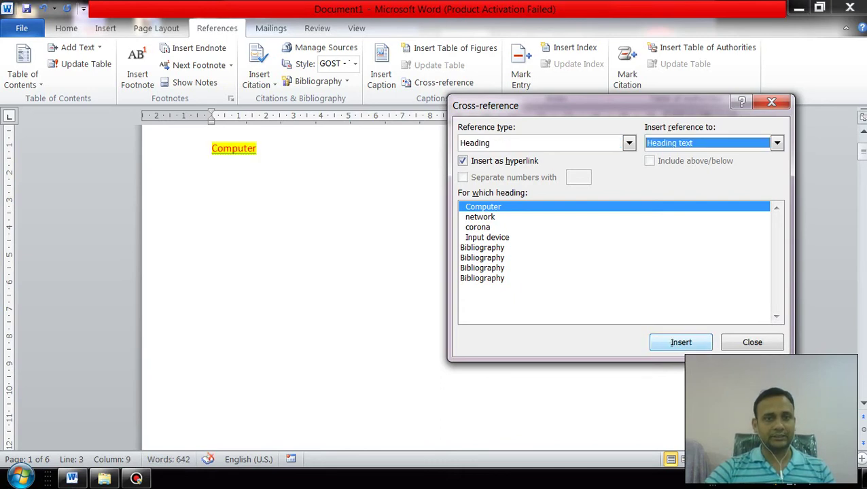
left_click(480, 217)
left_click(681, 342)
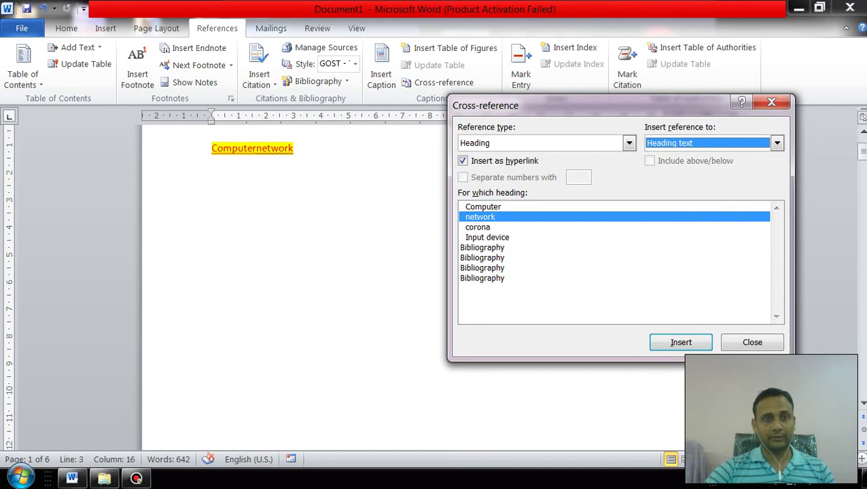
left_click(294, 149)
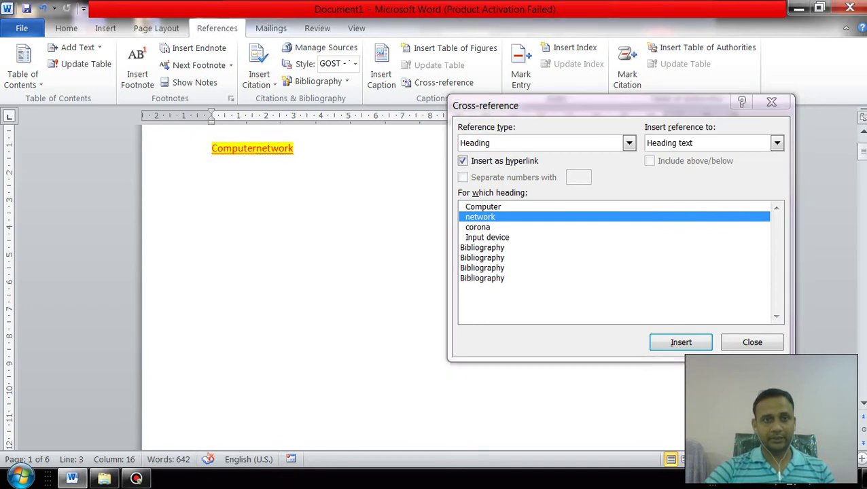
left_click(257, 148)
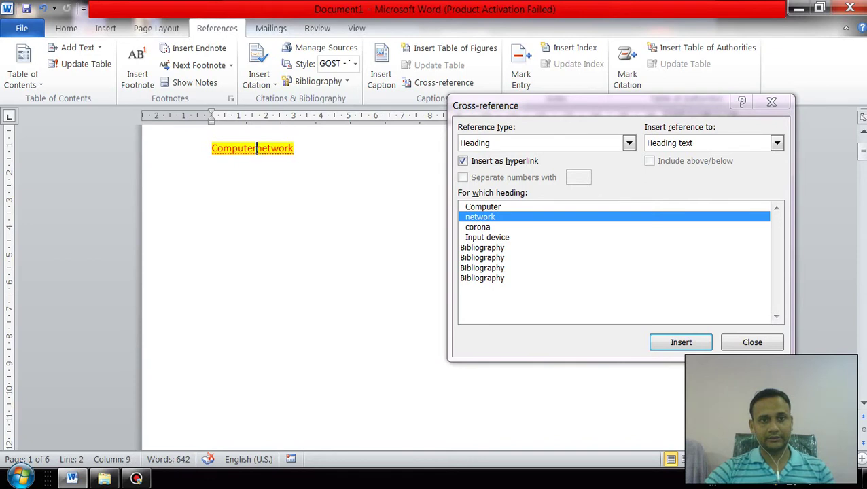
key("Return")
key("End")
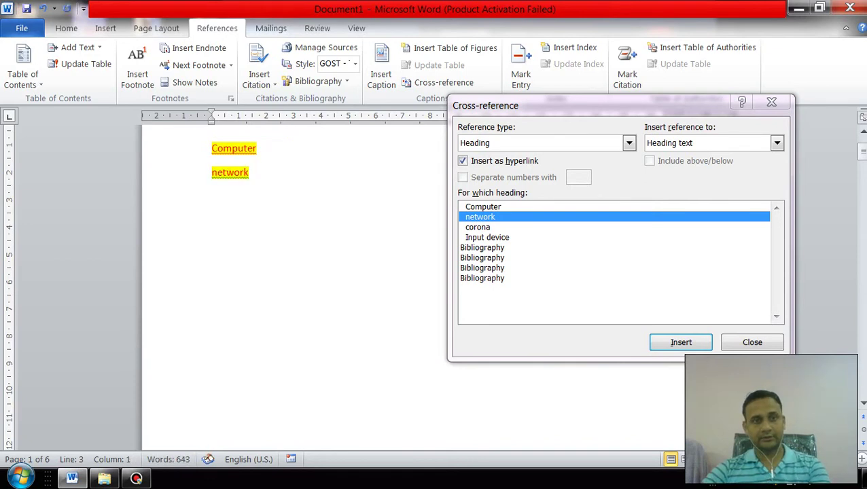
key("Return")
left_click(477, 227)
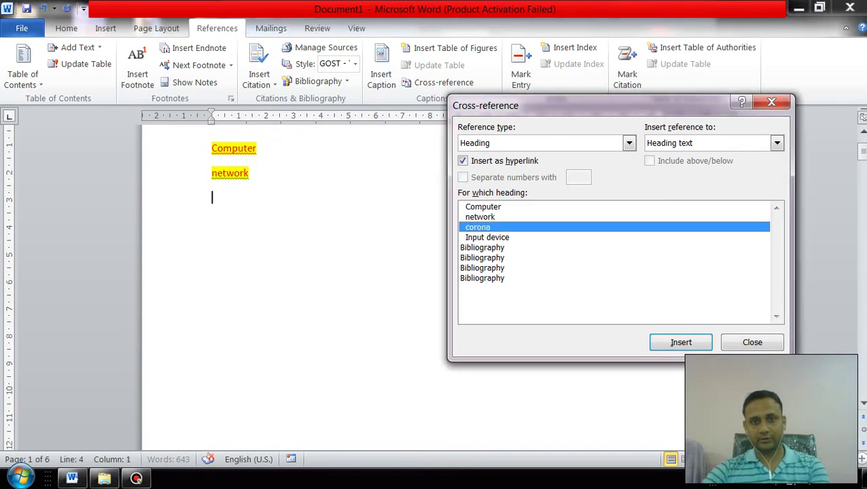
key("Return")
key("Escape")
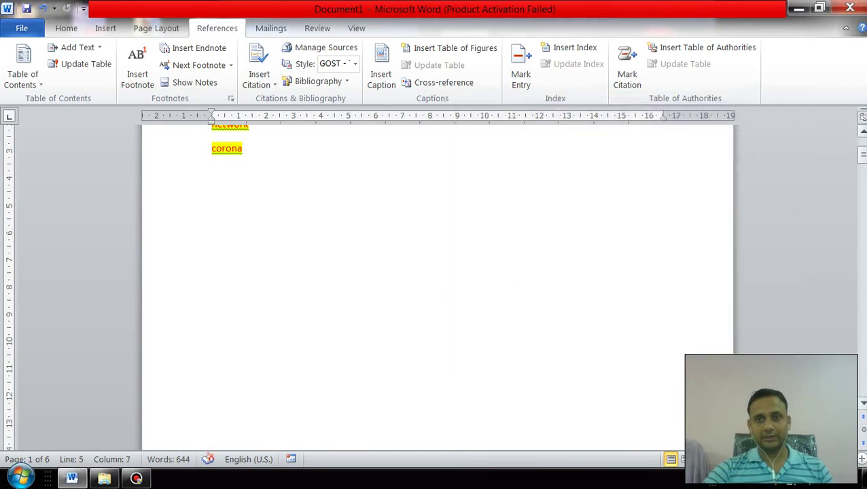
scroll(438, 285, "up", 3)
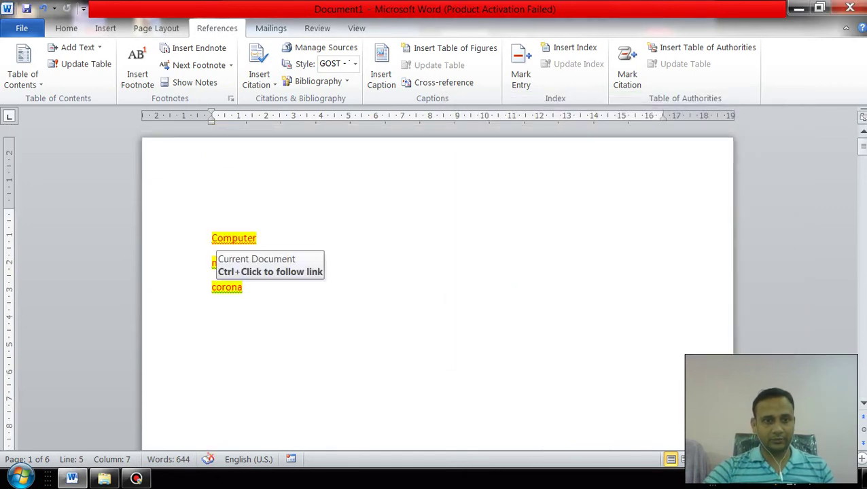
left_click(227, 264, "ctrl")
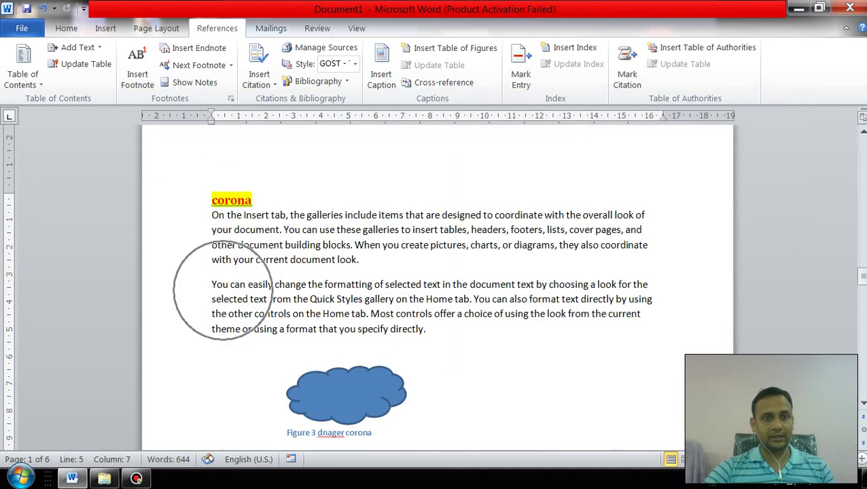
left_click_drag(861, 275, 862, 146)
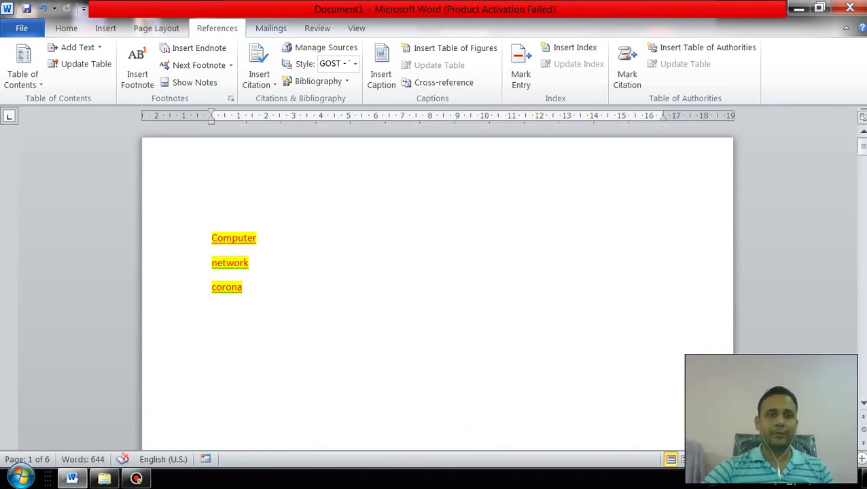
left_click_drag(212, 215, 242, 288)
Clear the old references and insert a Figure cross-reference to Figure 1 computer.
key("Delete")
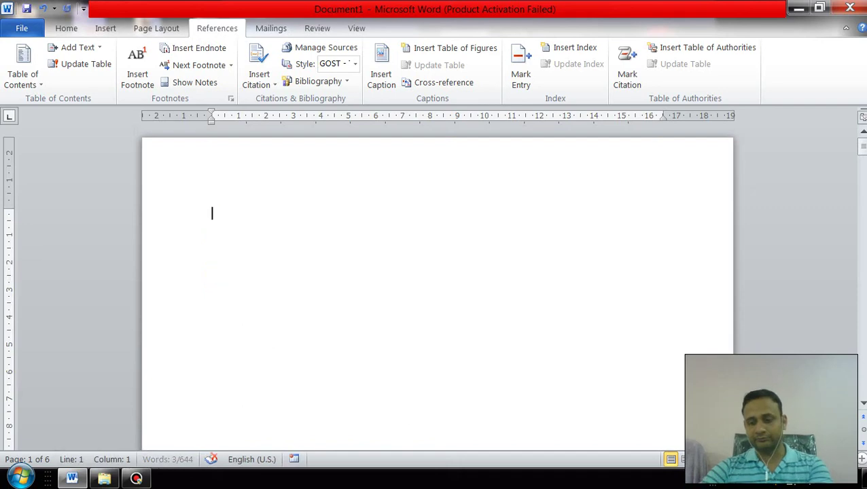
left_click(442, 82)
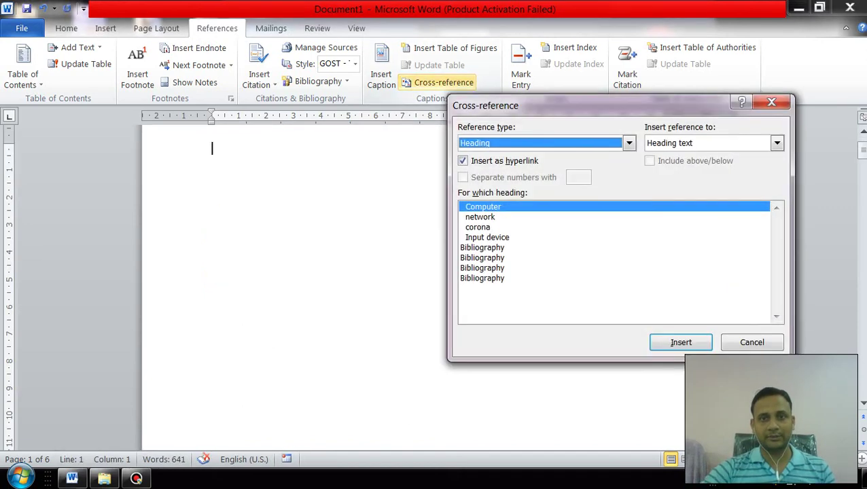
key("alt+Down")
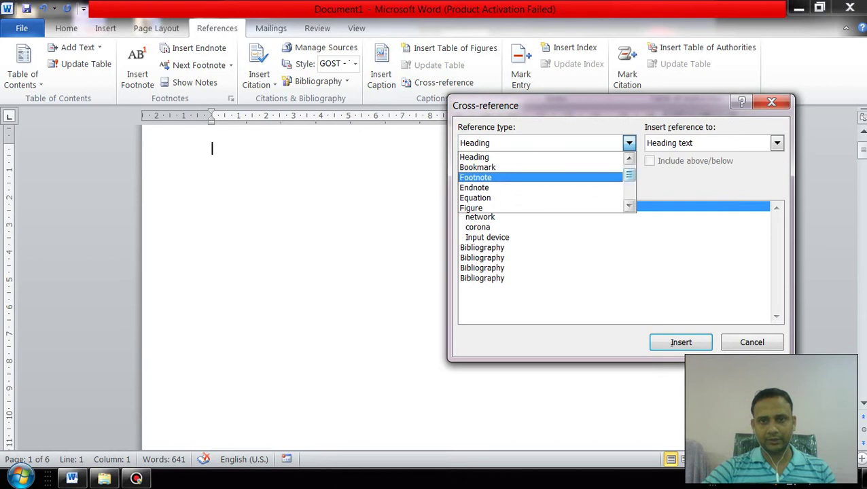
scroll(630, 180, "down", 1)
scroll(630, 180, "down", 1)
scroll(629, 181, "up", 3)
scroll(540, 182, "up", 1)
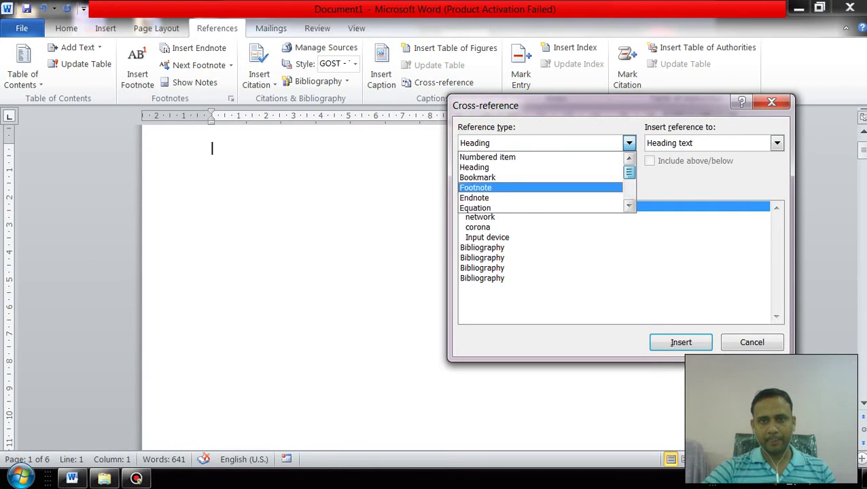
scroll(540, 182, "down", 1)
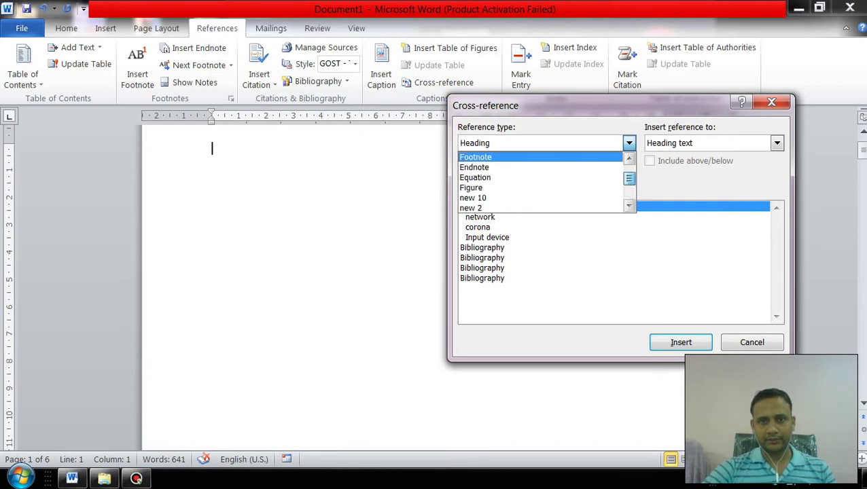
left_click(517, 187)
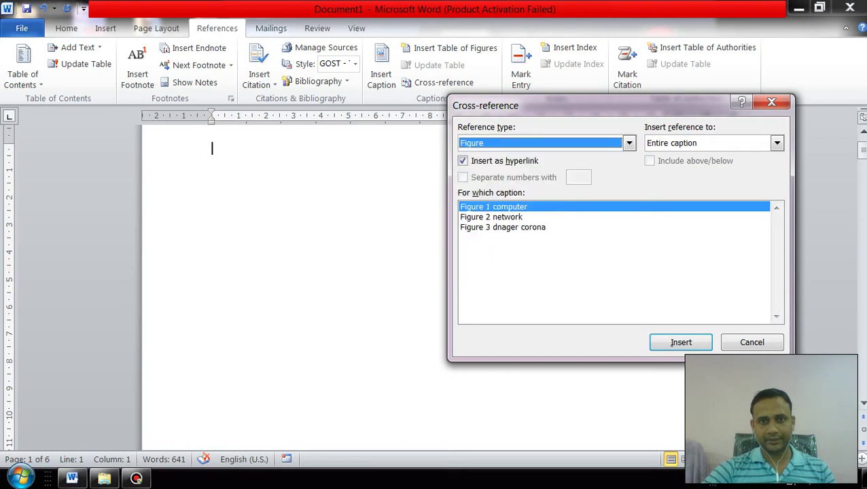
key("Return")
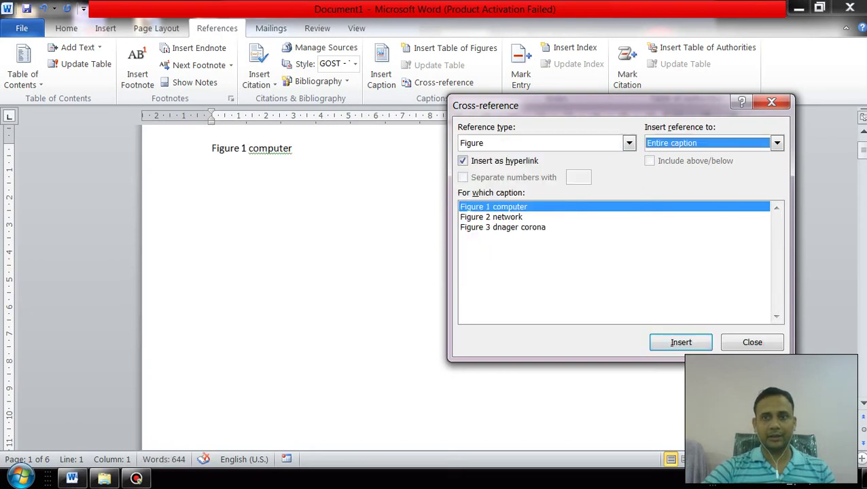
Add a Figure 2 network cross-reference on its own line, removing a duplicate.
left_click(293, 148)
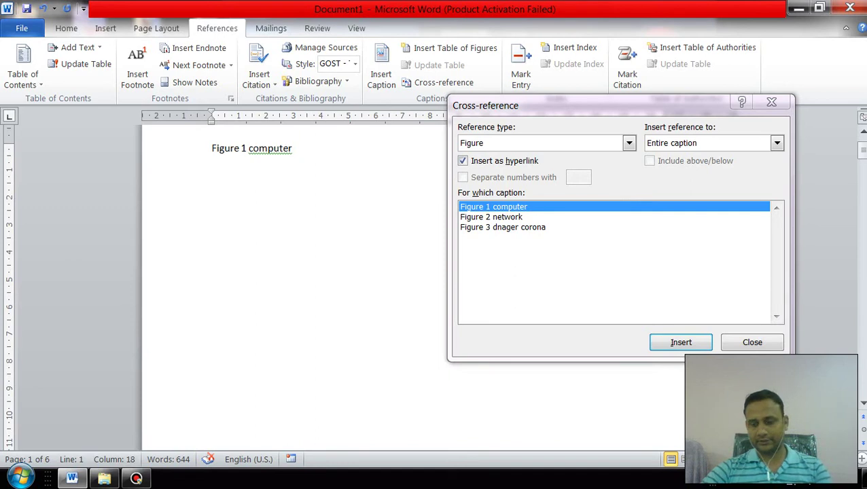
key("Return")
left_click(491, 217)
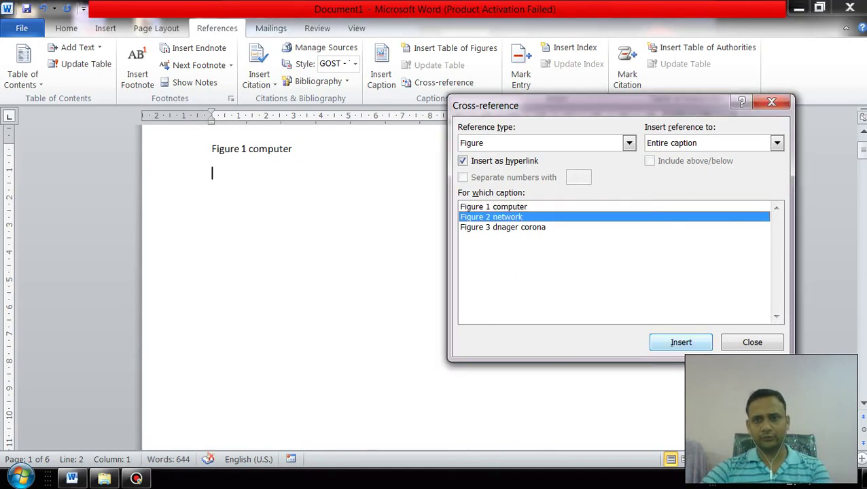
left_click(681, 342)
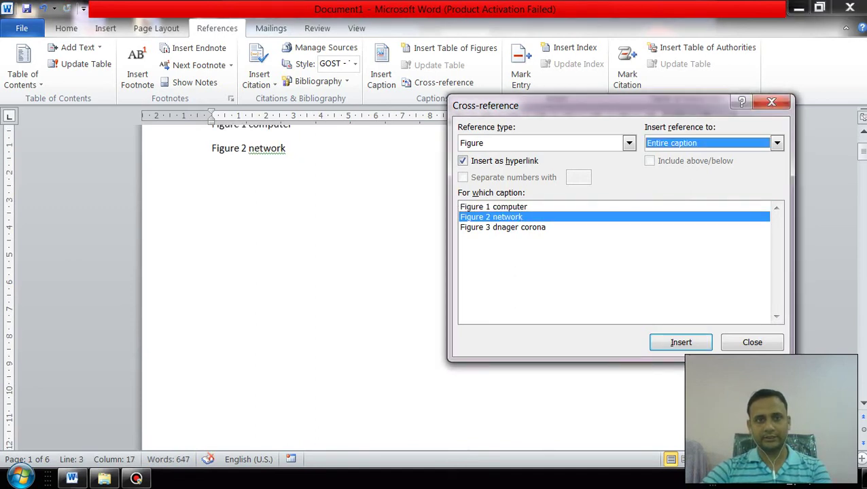
key("Return")
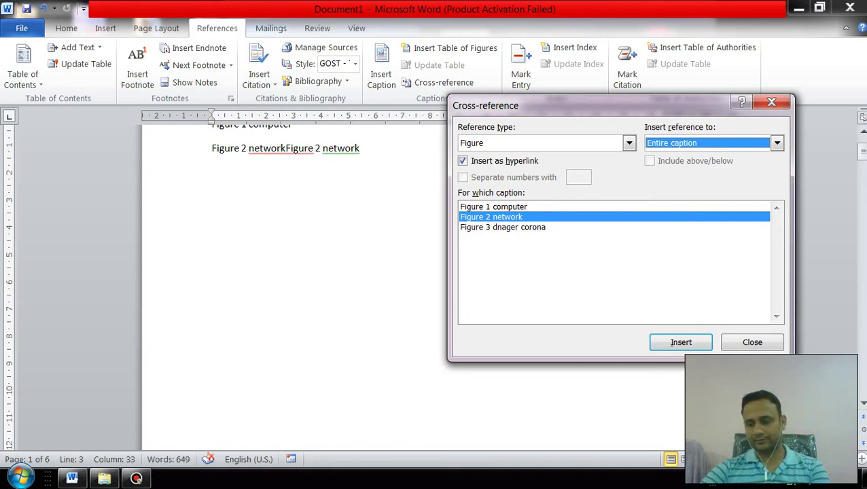
key("alt+Down")
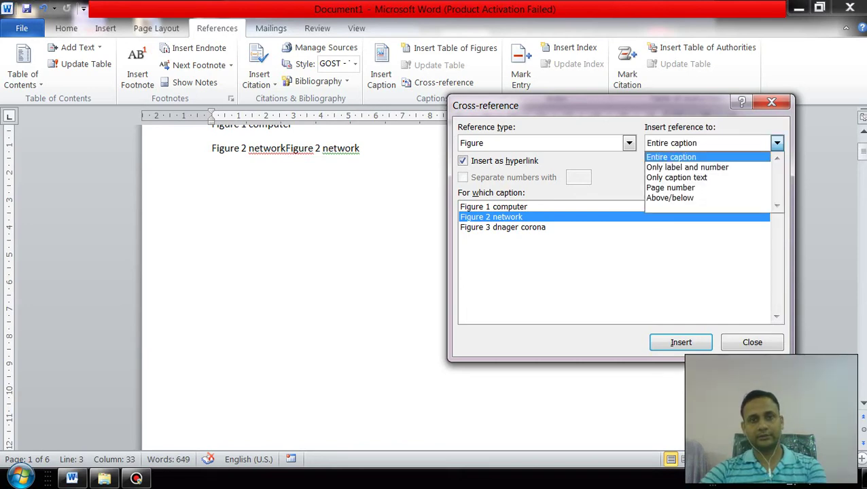
key("Return")
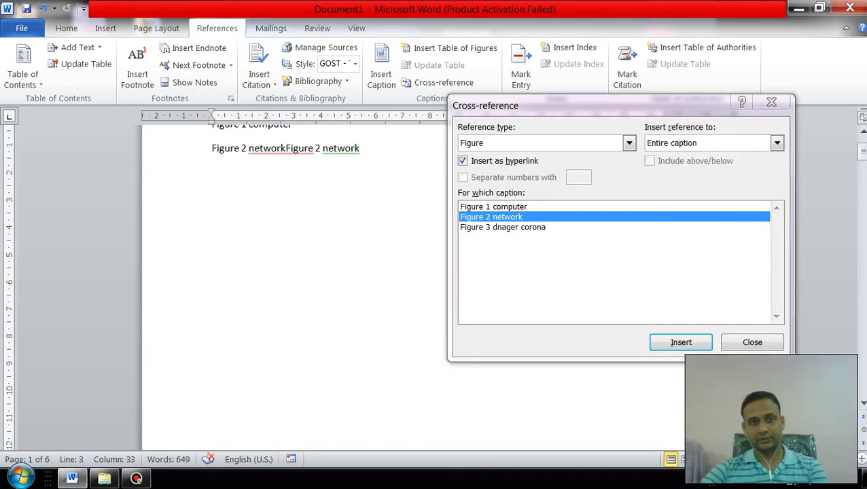
key("BackSpace")
key("BackSpace")
key("BackSpace")
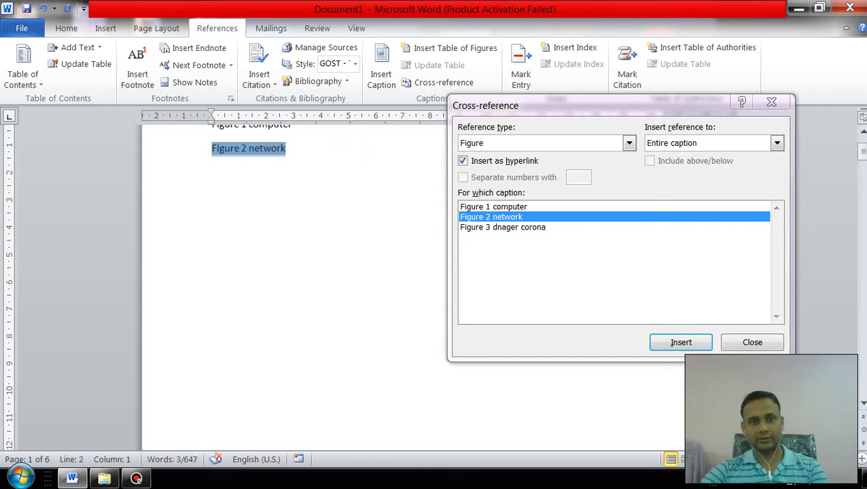
key("Right")
key("Return")
Add the Figure 3 dnager corona cross-reference on a third line and test its link.
left_click(503, 227)
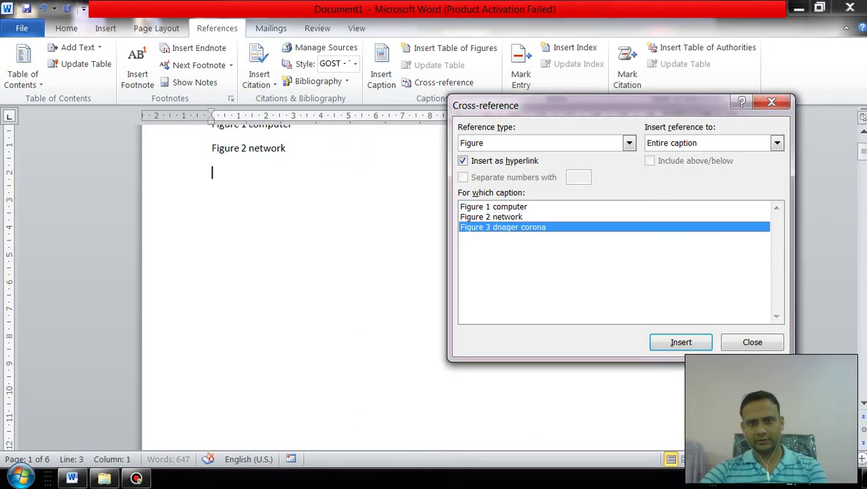
key("Return")
key("Escape")
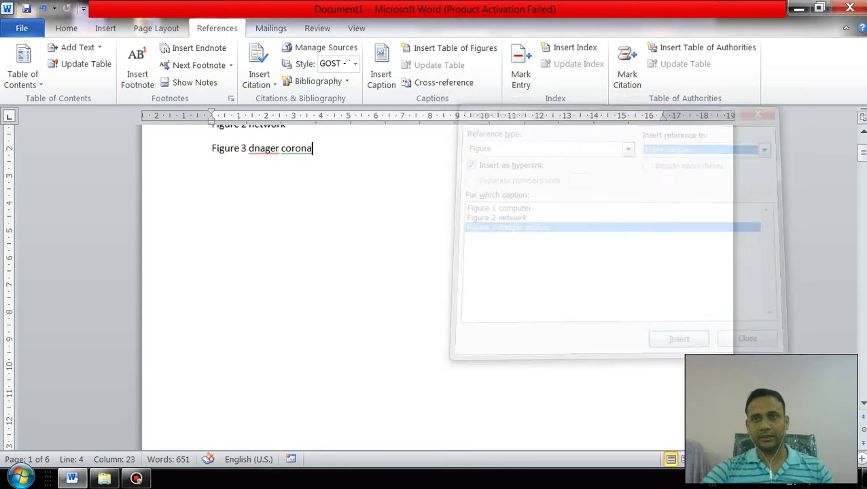
scroll(435, 272, "up", 3)
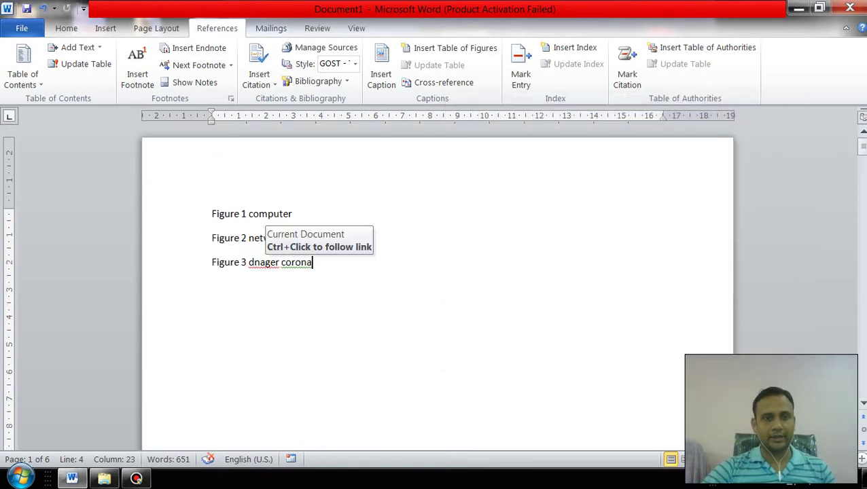
left_click(269, 263, "ctrl")
scroll(435, 272, "up", 10)
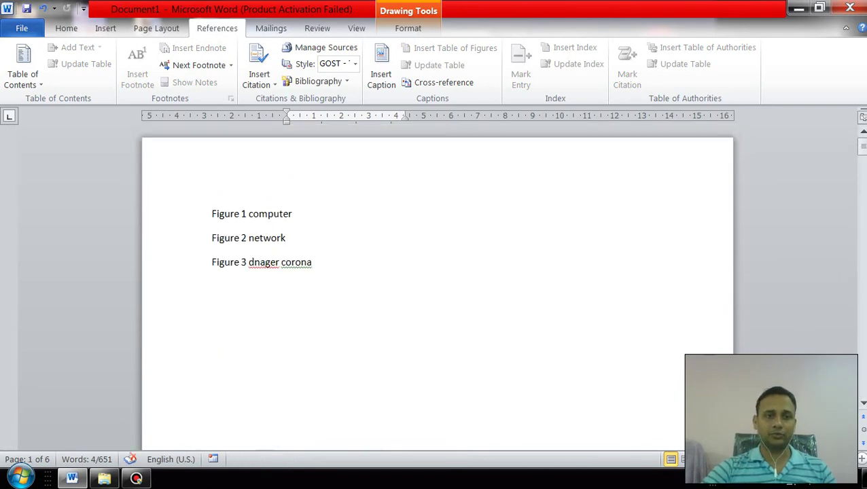
left_click_drag(211, 214, 312, 262)
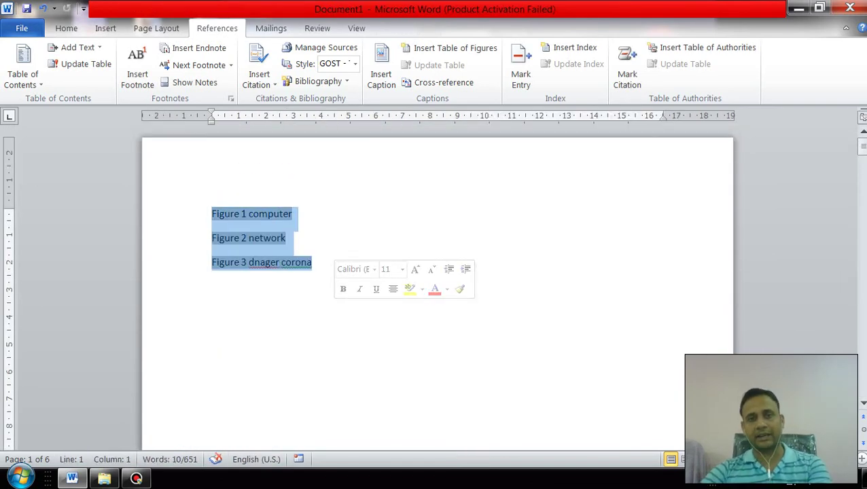
Delete the three selected figure cross-reference lines.
key("Delete")
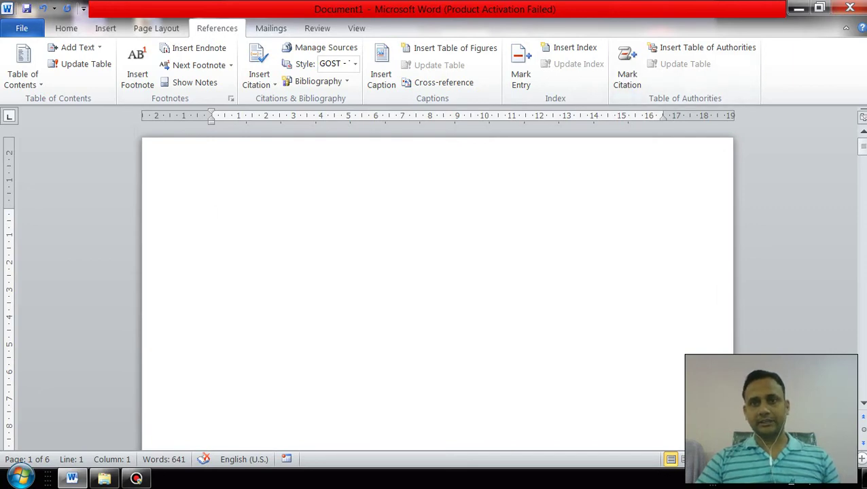
left_click_drag(861, 146, 862, 146)
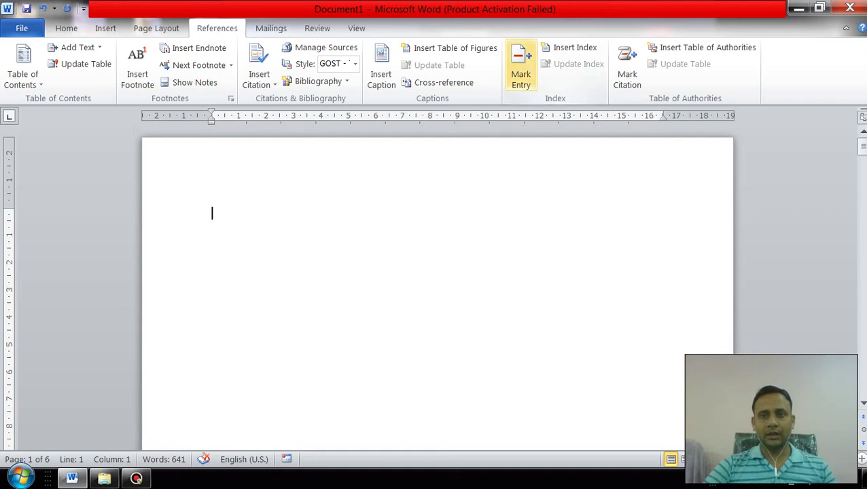
Mark the Computer heading as an index entry.
left_click_drag(862, 148, 862, 185)
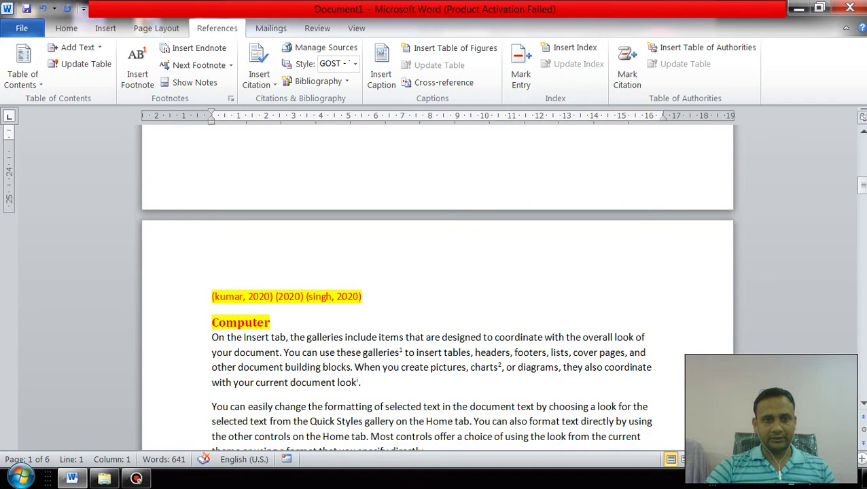
left_click_drag(862, 185, 862, 191)
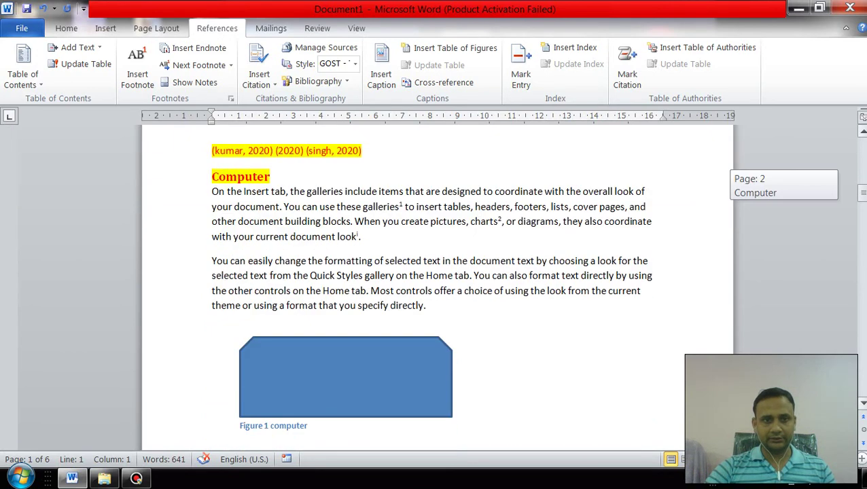
left_click_drag(212, 249, 272, 249)
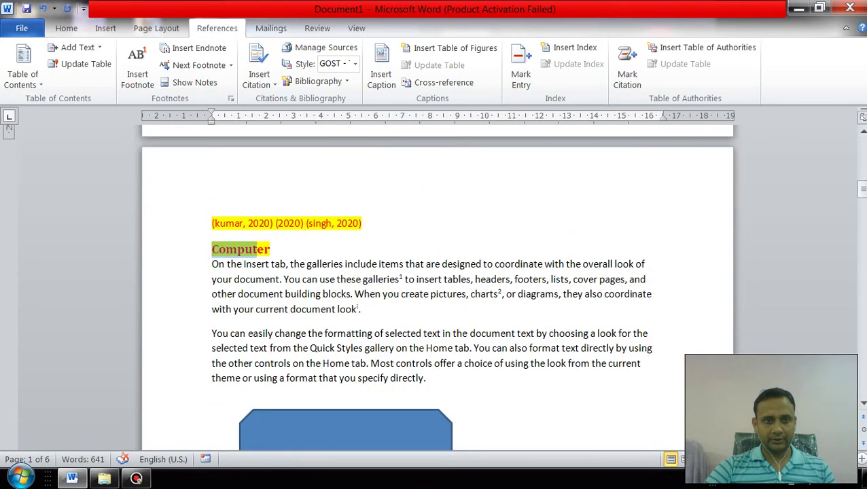
left_click(520, 68)
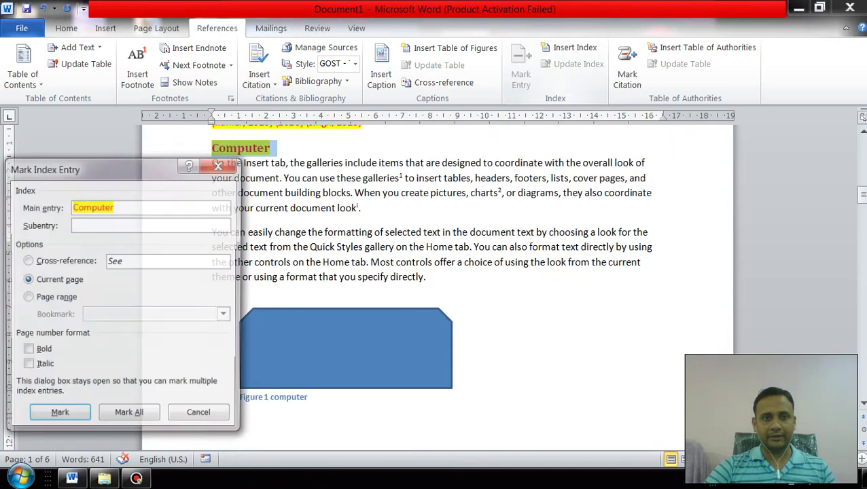
key("Return")
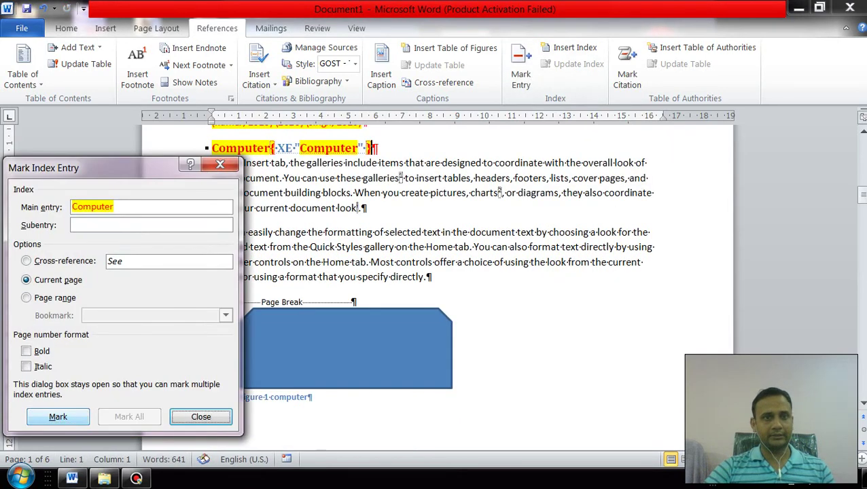
left_click(200, 417)
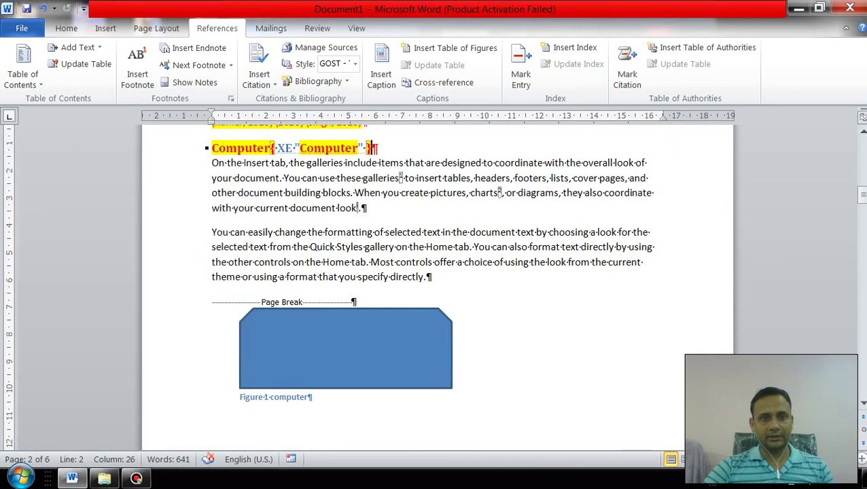
Mark the network heading as an index entry.
left_click_drag(862, 195, 862, 232)
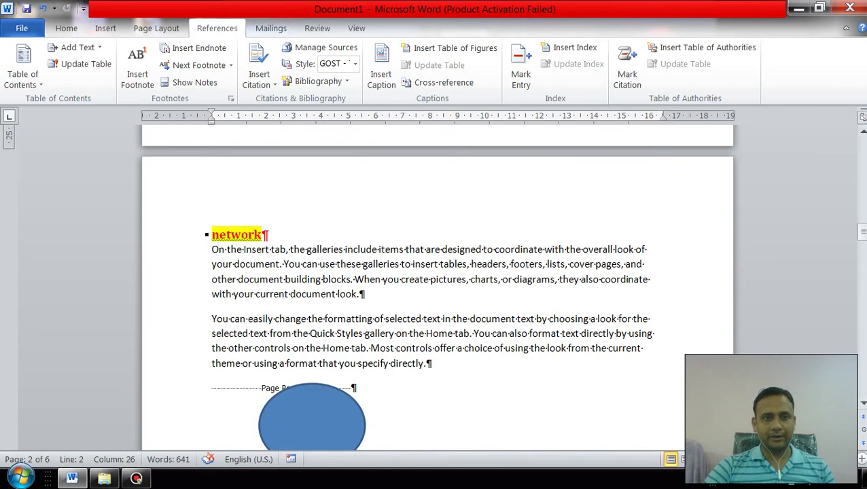
left_click_drag(212, 234, 269, 234)
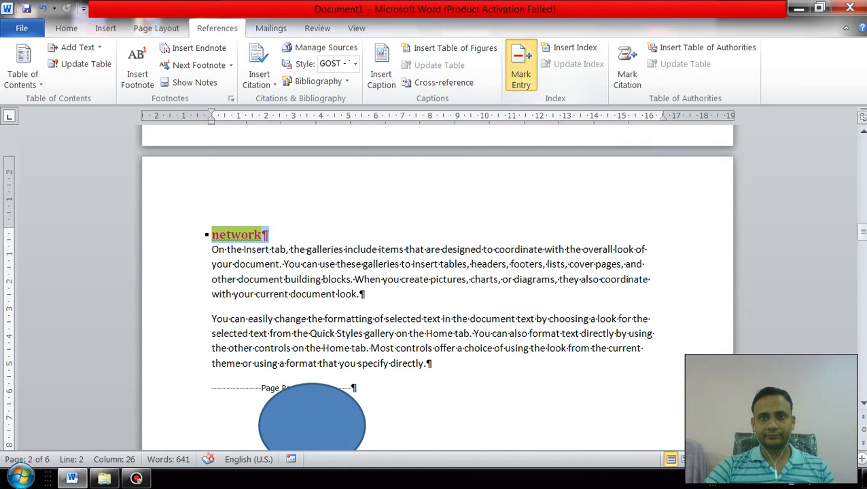
left_click(521, 68)
left_click(58, 417)
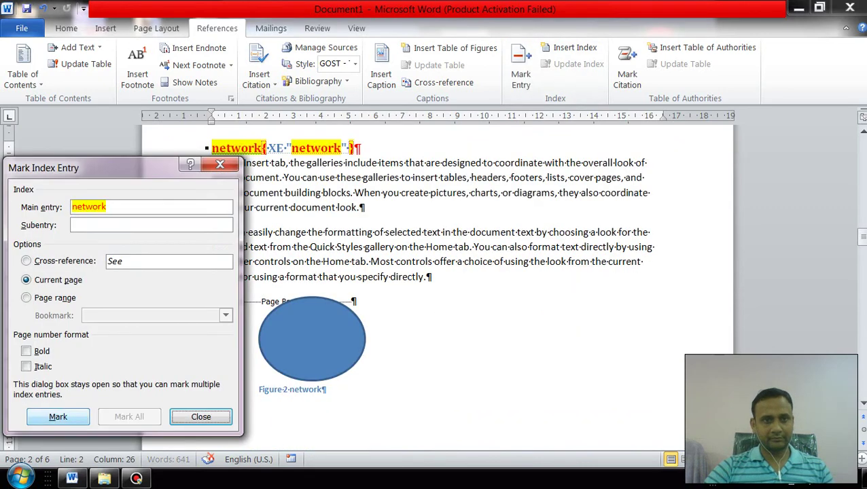
left_click(220, 164)
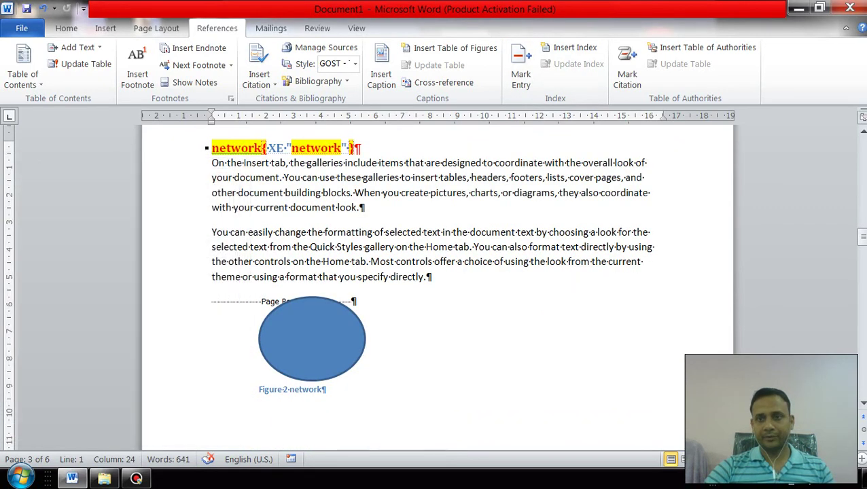
Mark the corona heading as an index entry.
left_click_drag(862, 236, 862, 275)
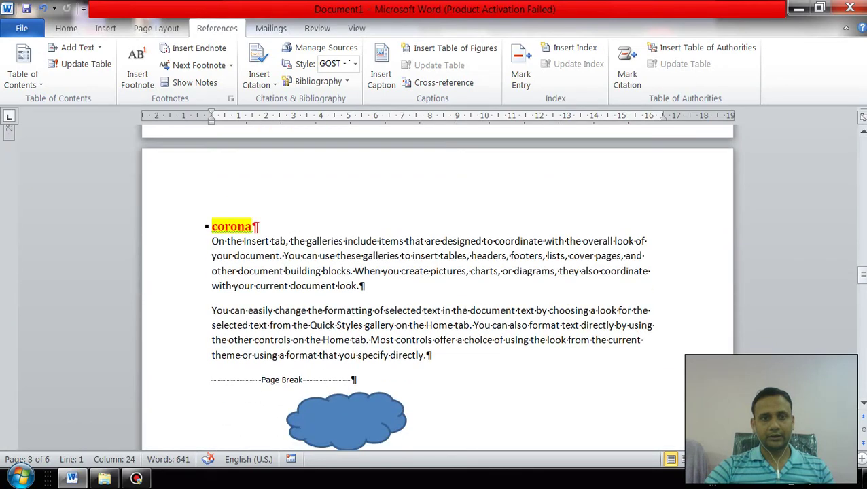
left_click(194, 227)
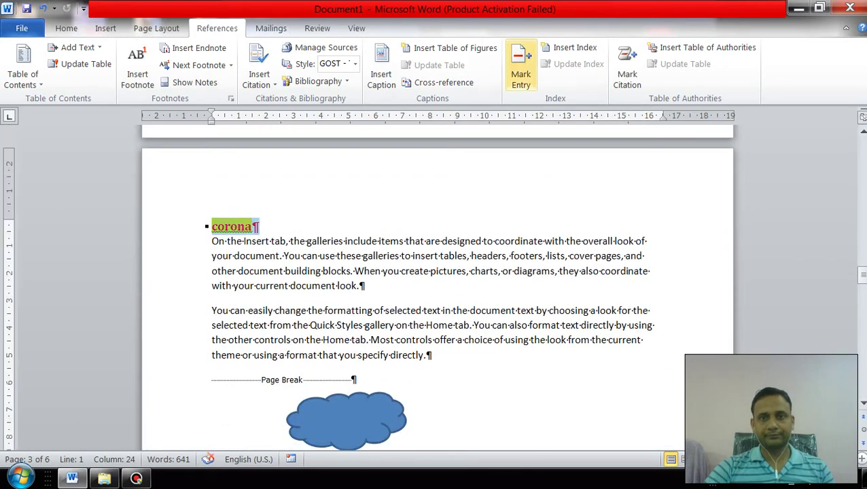
left_click(521, 71)
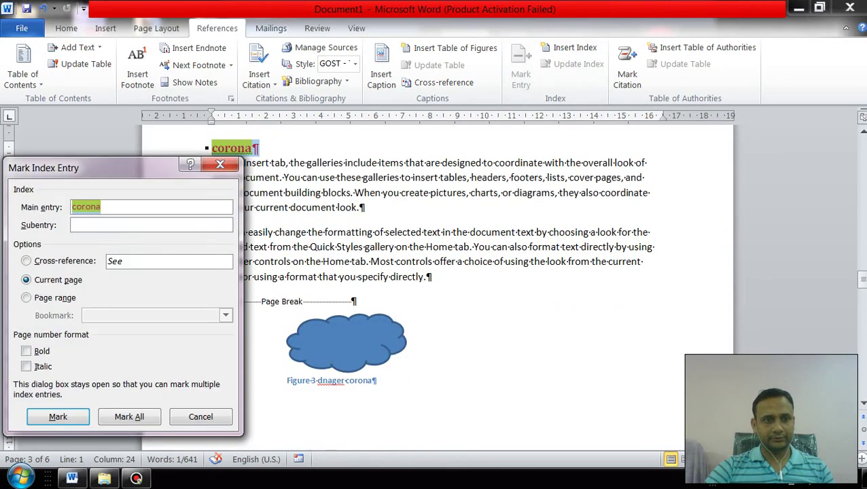
left_click(58, 416)
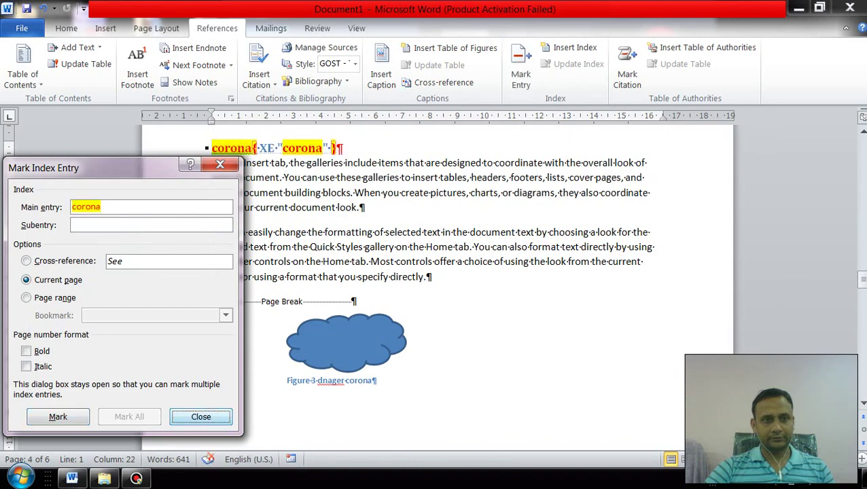
left_click(200, 416)
Turn off Show/Hide ¶ to hide formatting marks and XE field codes.
left_click_drag(862, 278, 862, 146)
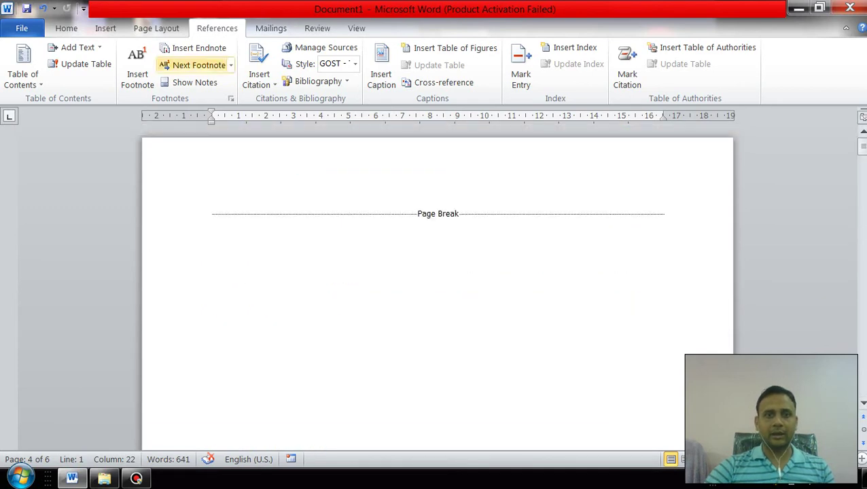
left_click_drag(862, 146, 862, 187)
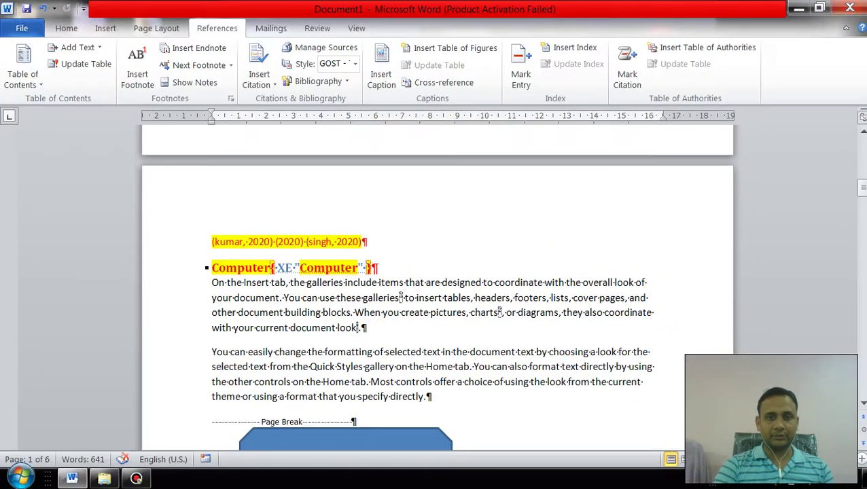
left_click(66, 28)
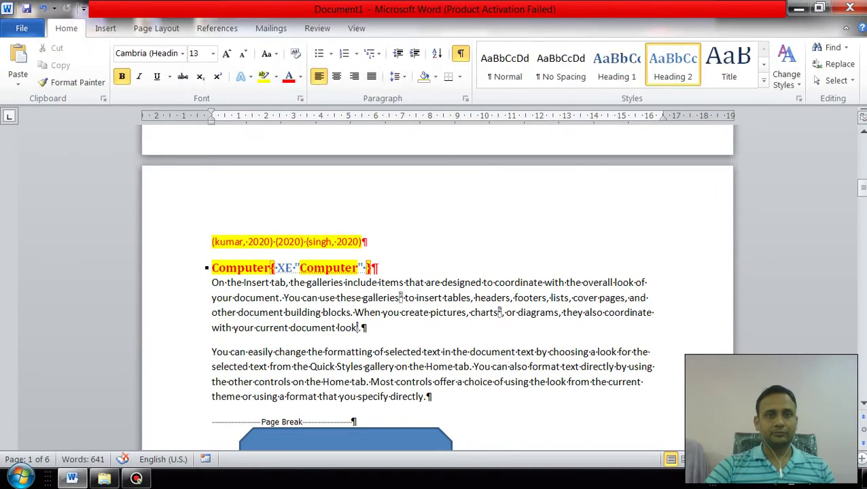
left_click(460, 53)
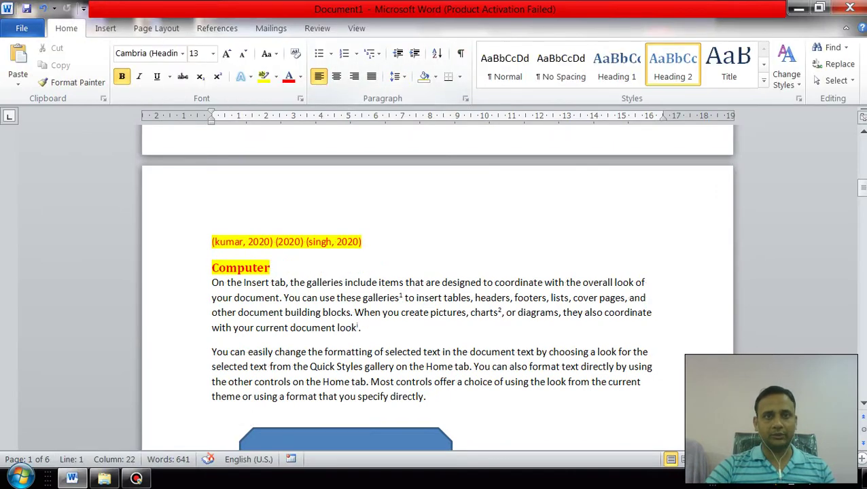
left_click(217, 28)
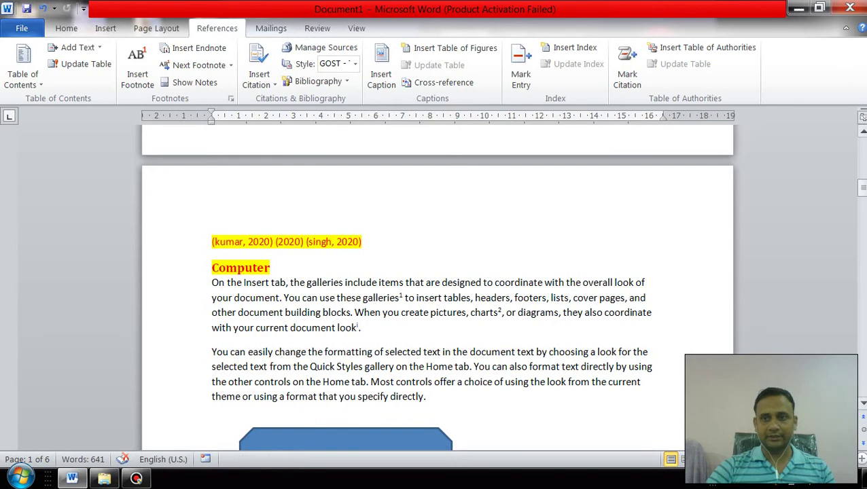
left_click_drag(861, 188, 862, 146)
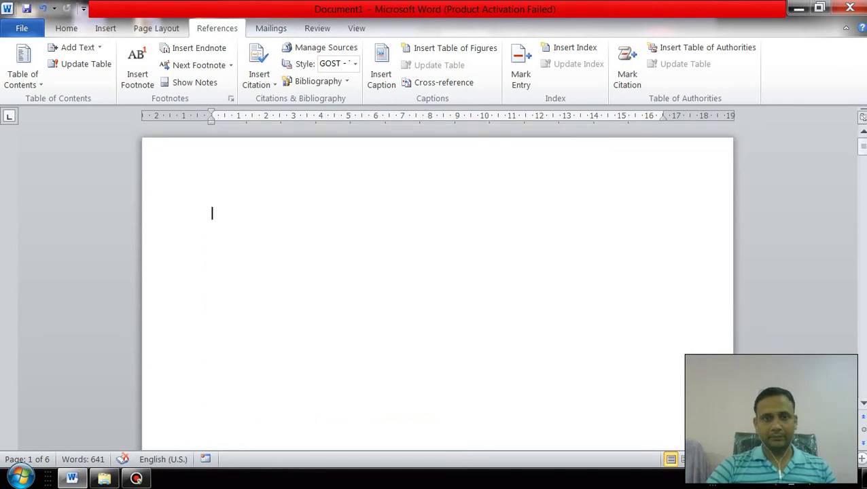
left_click(571, 48)
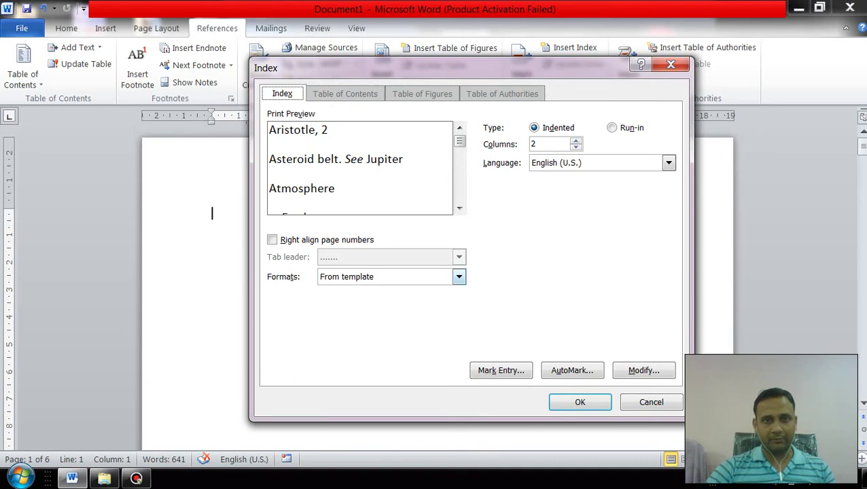
left_click(580, 403)
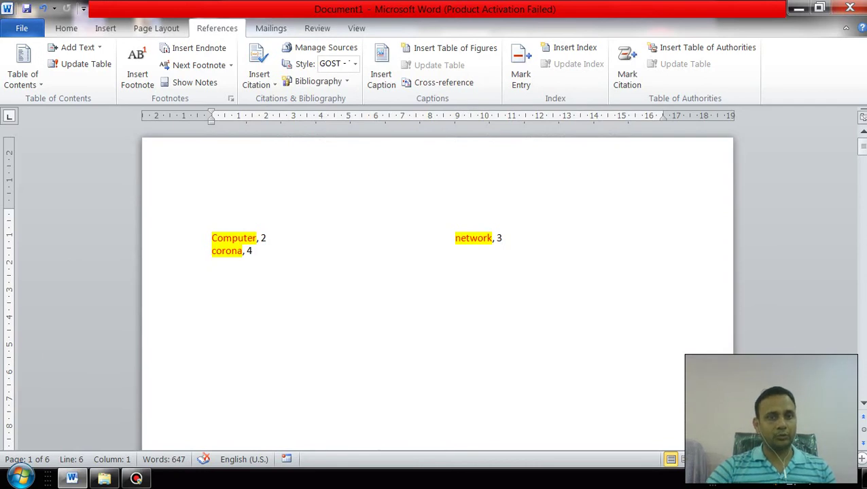
left_click(227, 250)
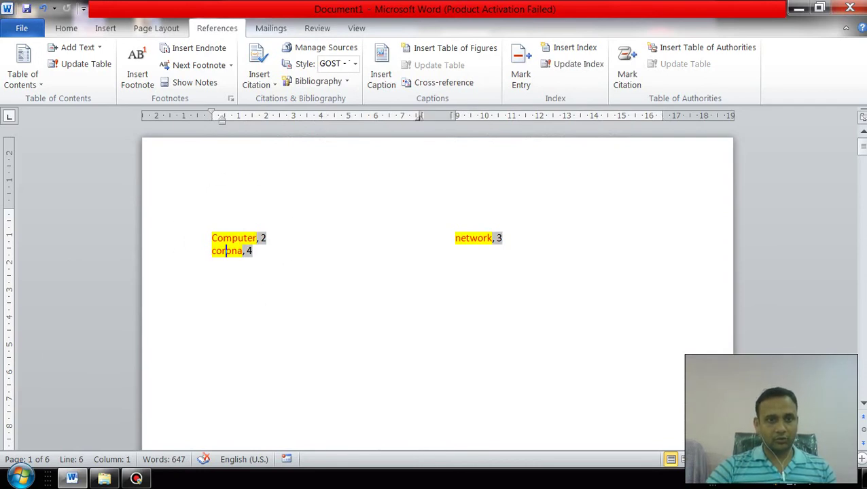
left_click(461, 238)
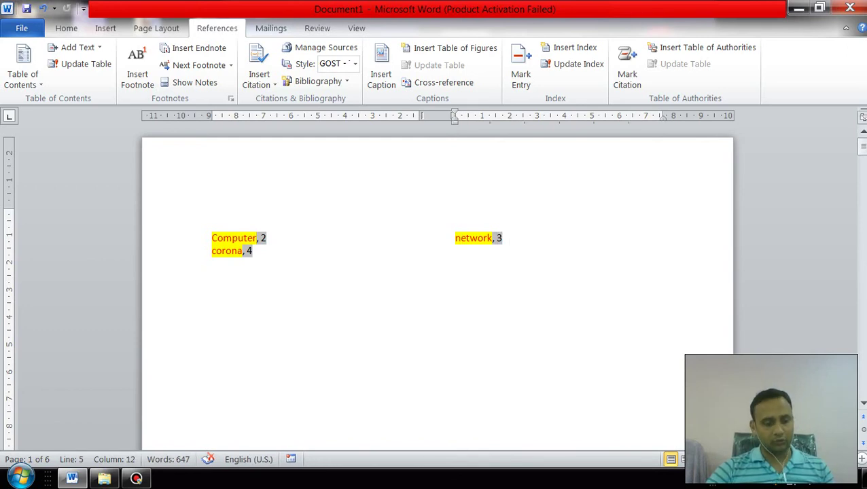
key("ctrl+shift+Home")
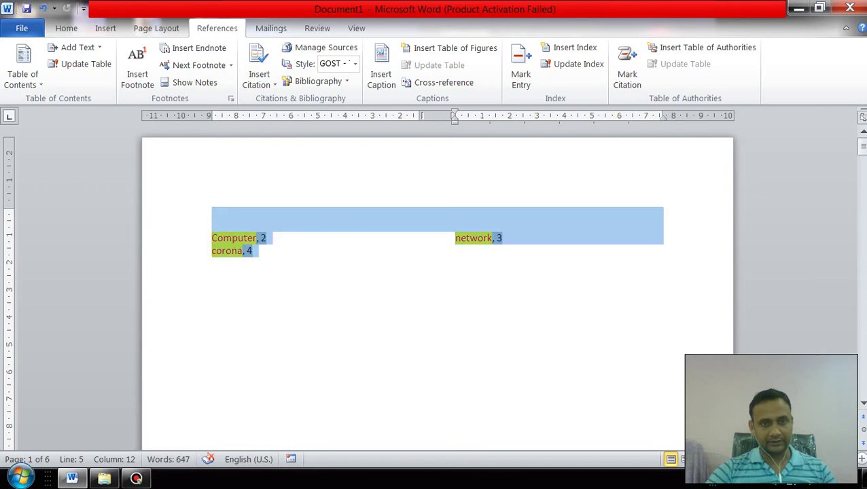
key("Delete")
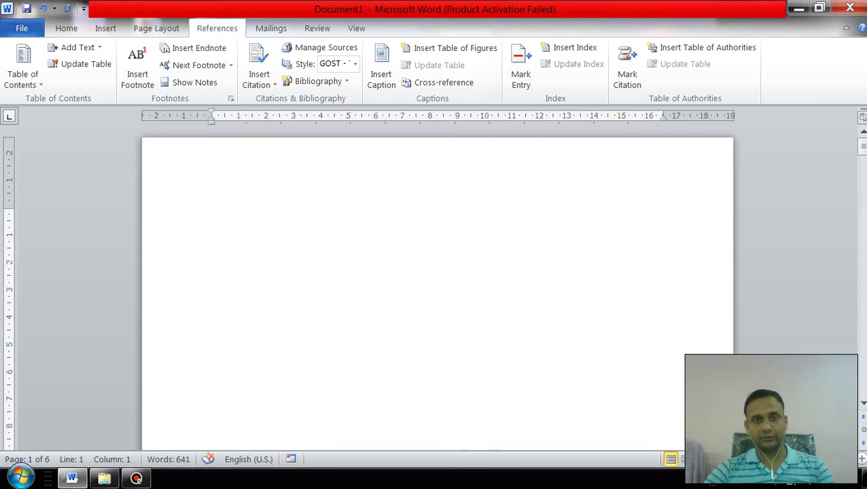
left_click(450, 48)
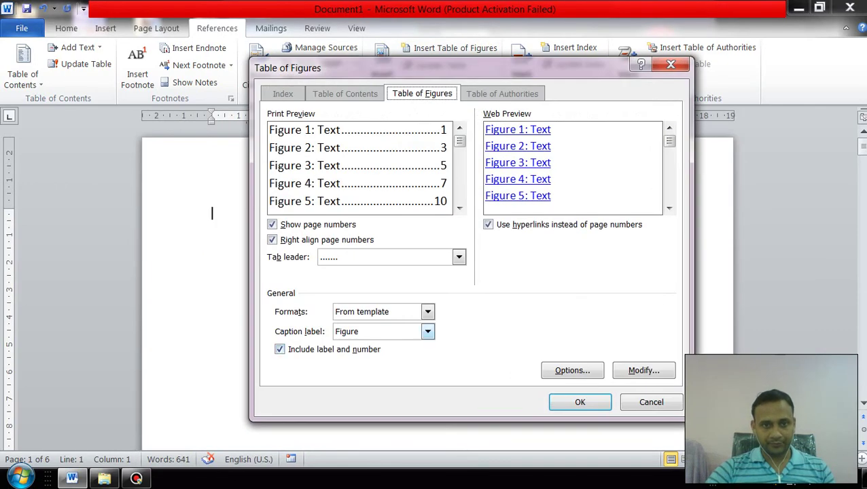
left_click(428, 311)
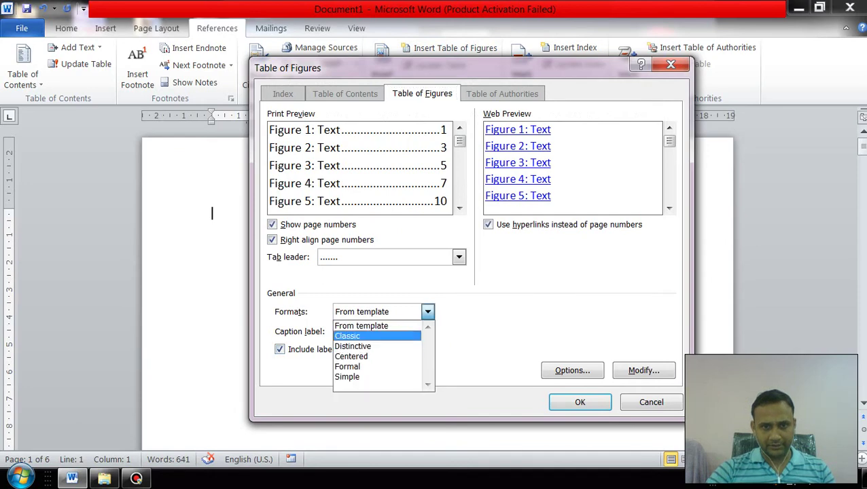
left_click(347, 336)
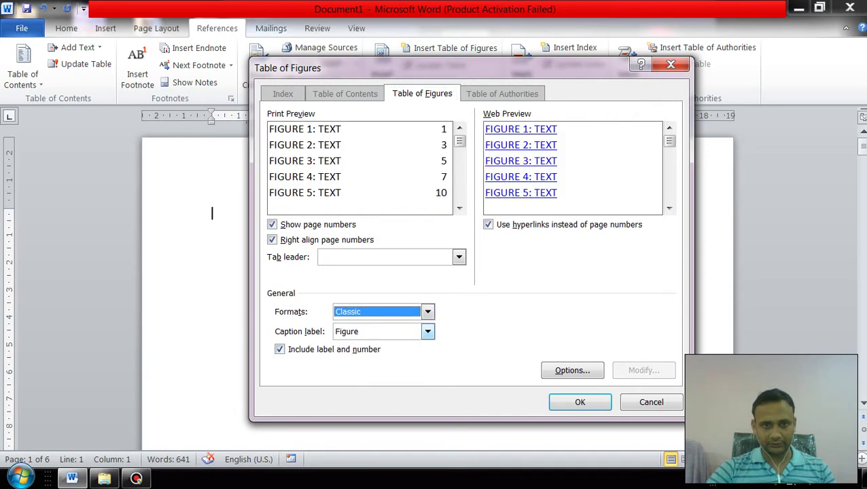
left_click(428, 331)
left_click(354, 362)
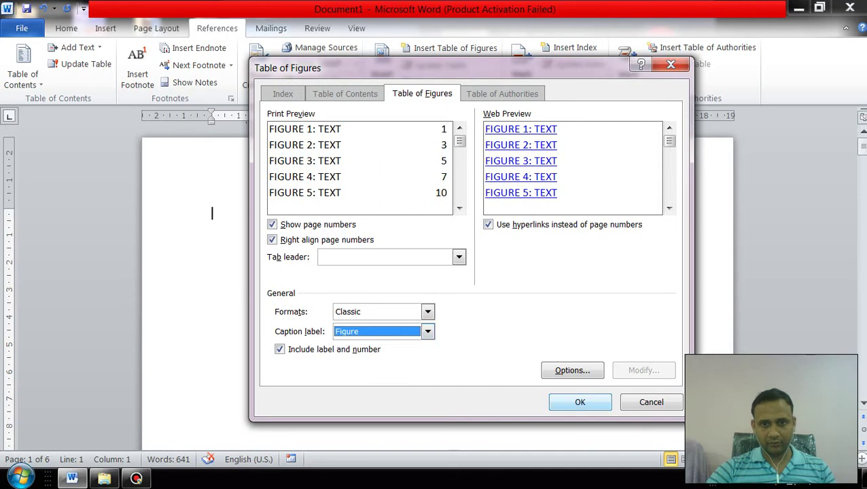
left_click(579, 401)
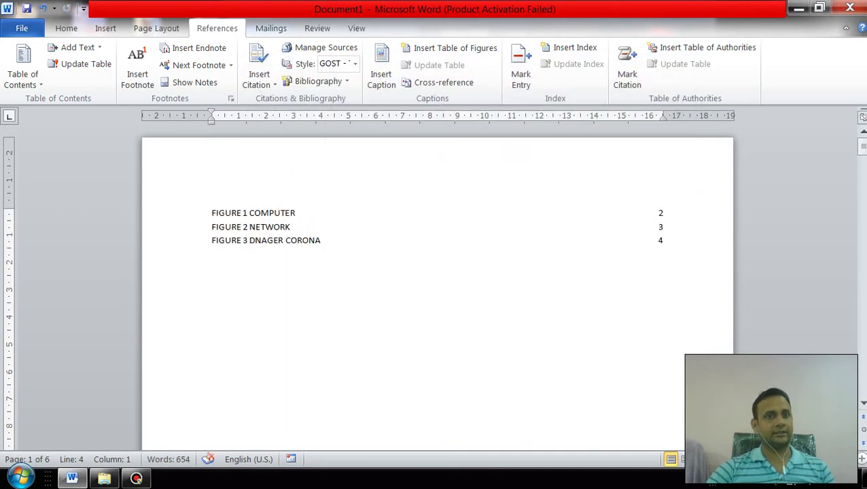
left_click(292, 226)
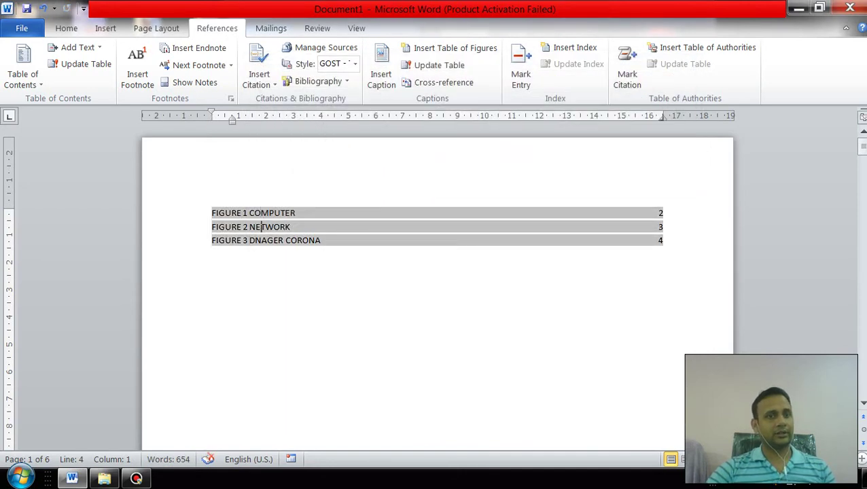
left_click(401, 253)
key("shift+Up")
key("shift+Up")
key("shift+Up")
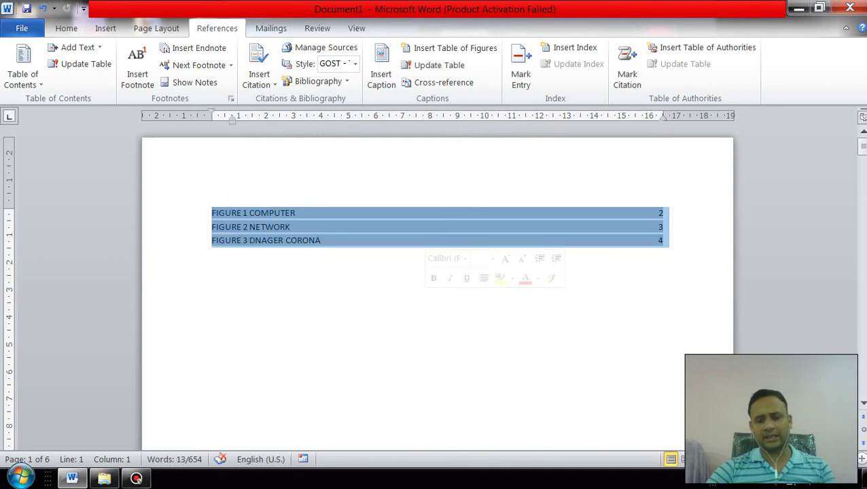
key("Delete")
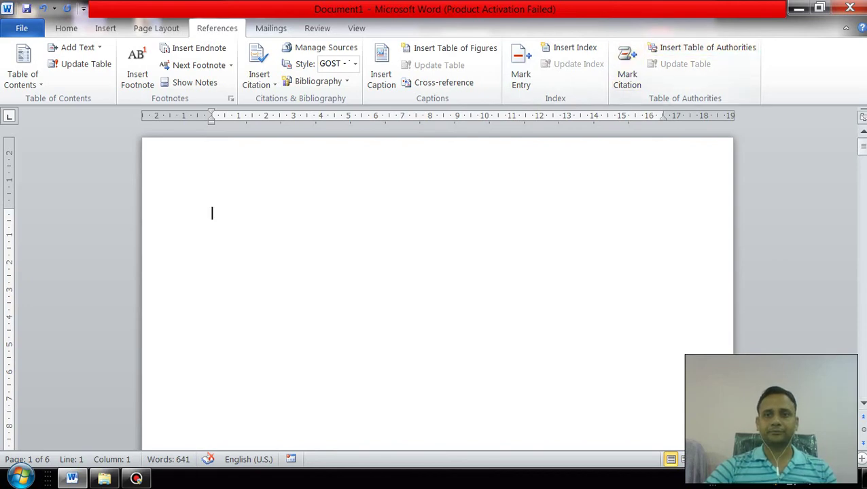
In Mark Citation's category editor, select Cases, type 'na', and close without replacing.
mouse_move(862, 148)
left_mouse_down()
mouse_move(862, 172)
mouse_move(862, 144)
left_mouse_up()
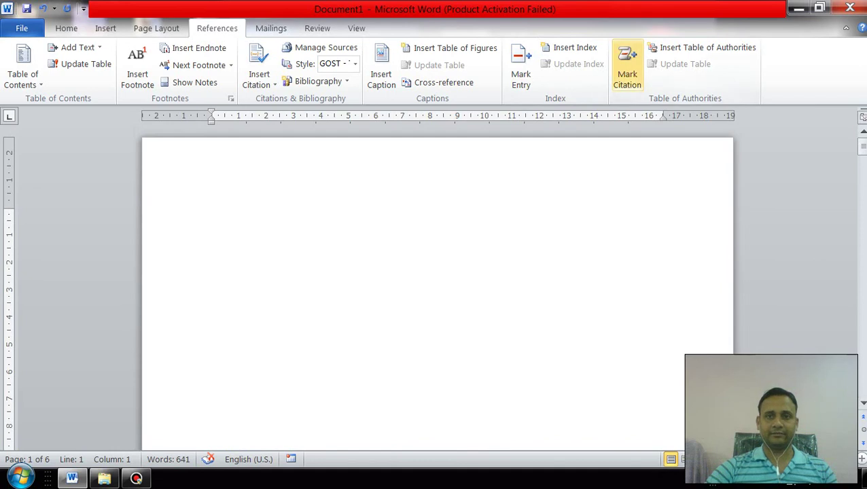
left_click(628, 68)
left_click(457, 274)
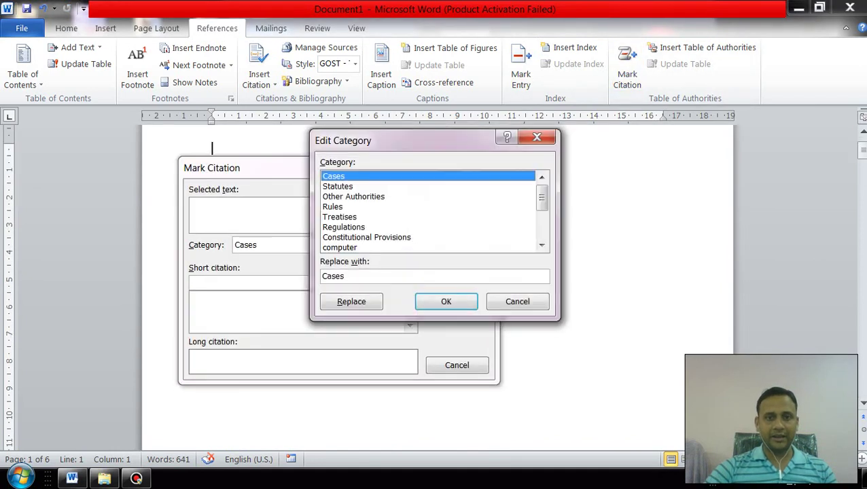
left_click_drag(542, 197, 541, 204)
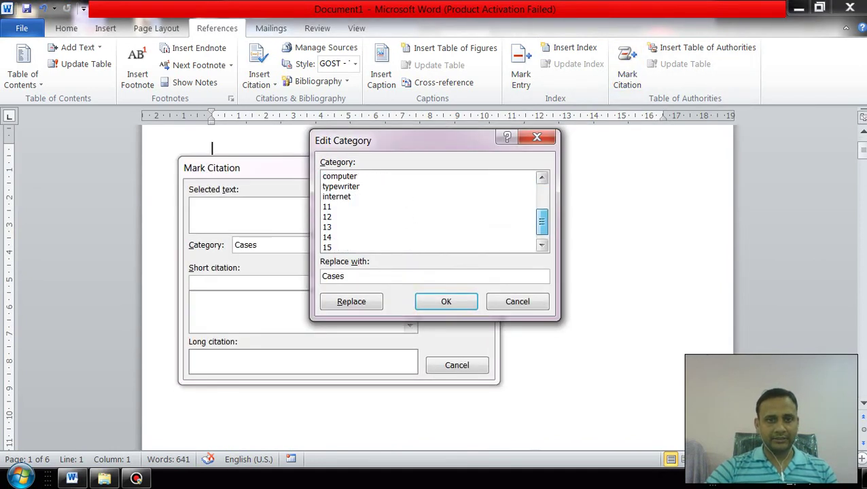
scroll(542, 207, "down", 1)
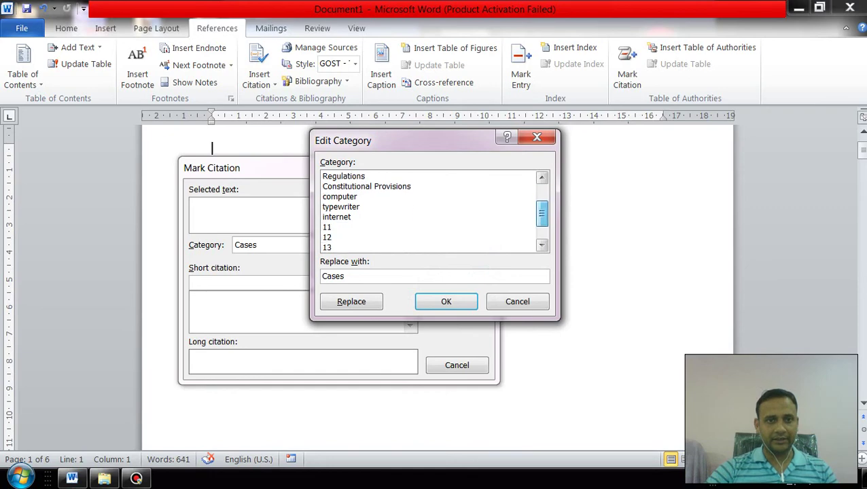
scroll(428, 211, "down", 1)
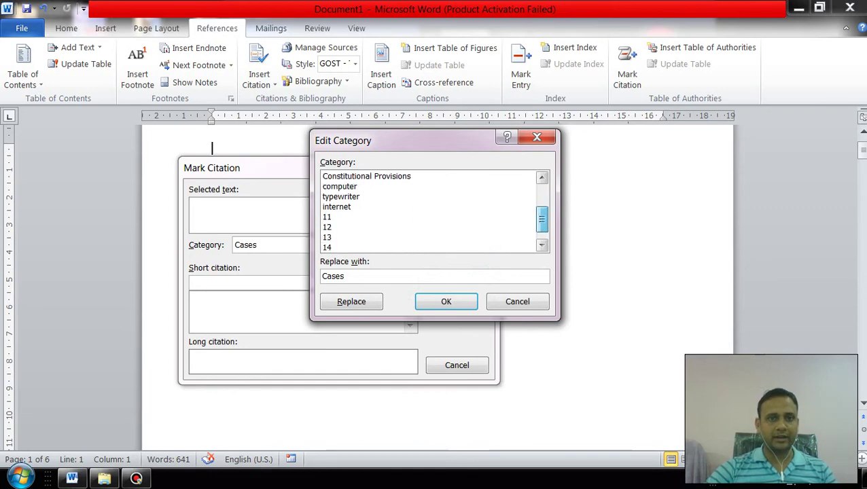
scroll(428, 211, "down", 1)
scroll(428, 210, "down", 1)
key("Home")
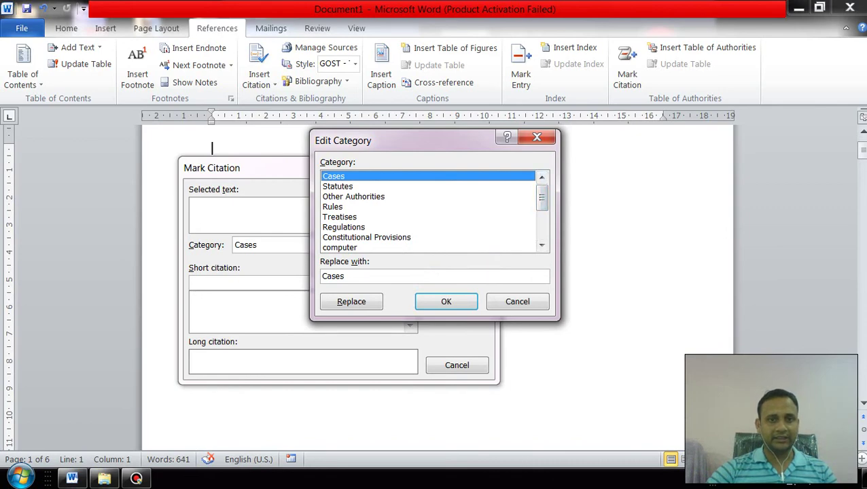
key("BackSpace")
key("BackSpace")
key("BackSpace")
key("BackSpace")
key("BackSpace")
type("coro")
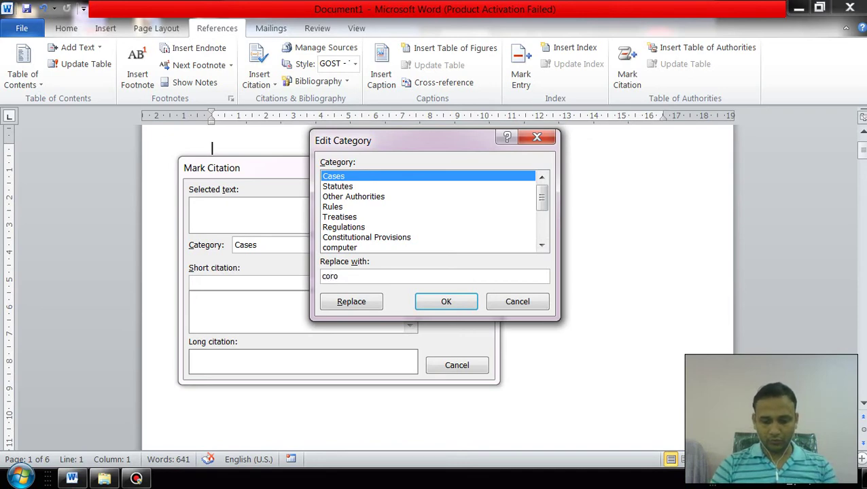
type("na")
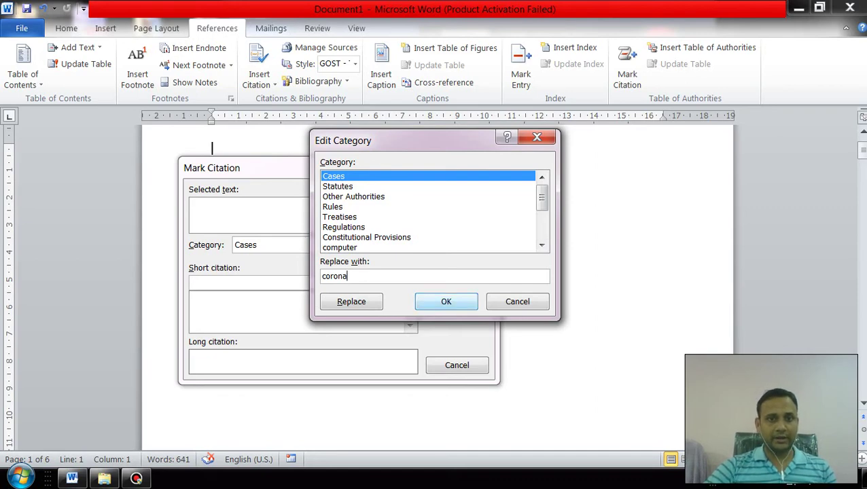
left_click(446, 301)
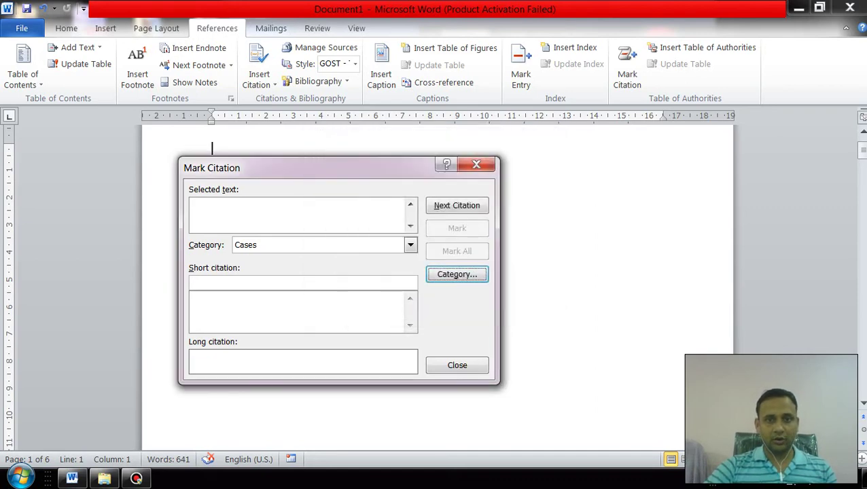
Rename the Statutes citation category to network.
left_click(449, 274)
left_click(338, 187)
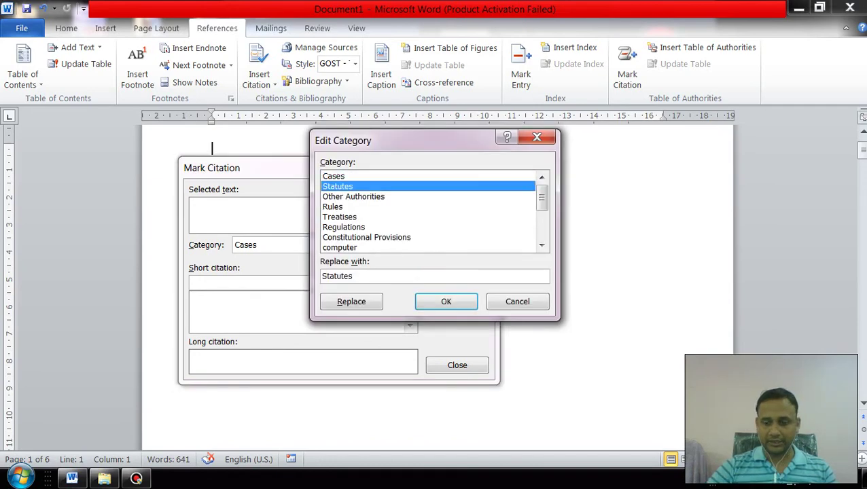
key("BackSpace")
key("BackSpace")
key("BackSpace")
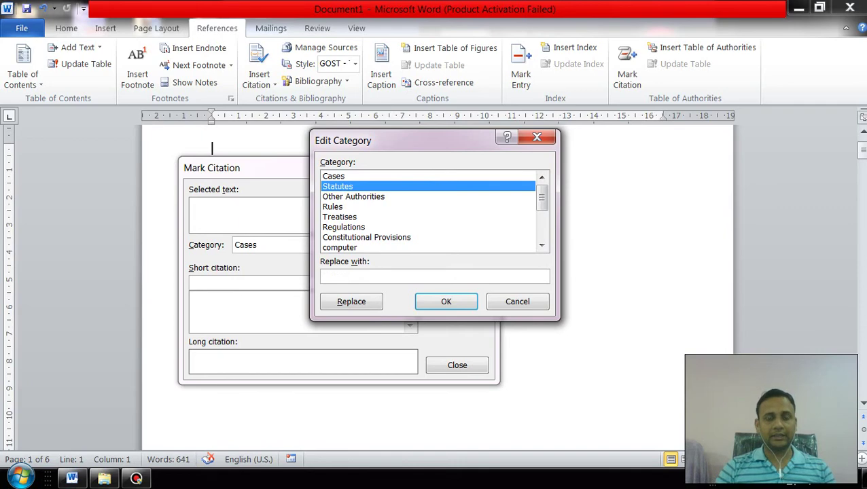
type("network")
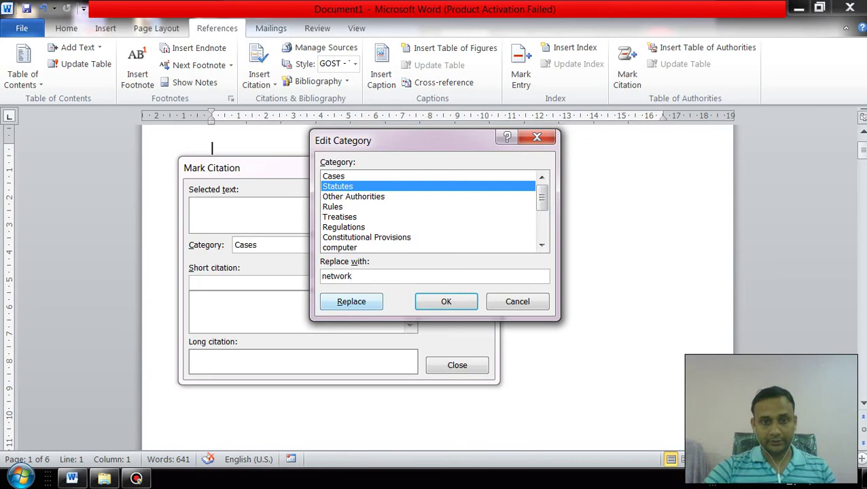
left_click(351, 301)
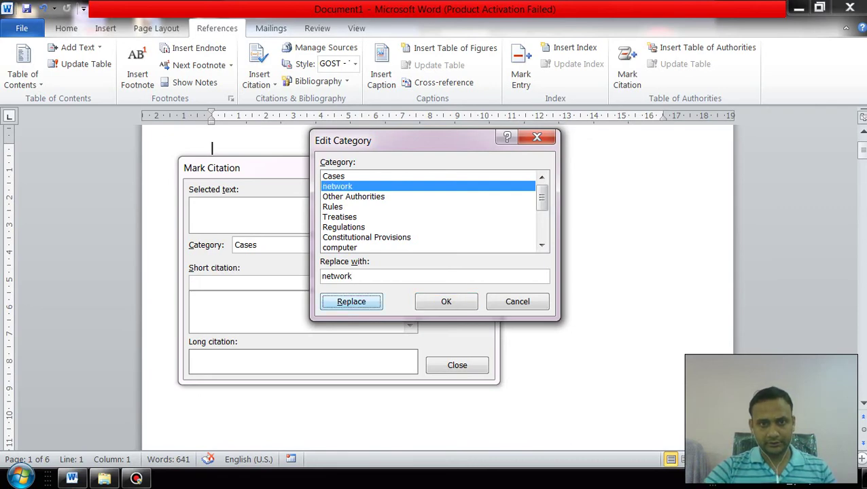
Rename the Cases category to corona, then close the editor and Mark Citation.
mouse_move(541, 197)
left_mouse_down()
mouse_move(542, 215)
mouse_move(541, 197)
left_mouse_up()
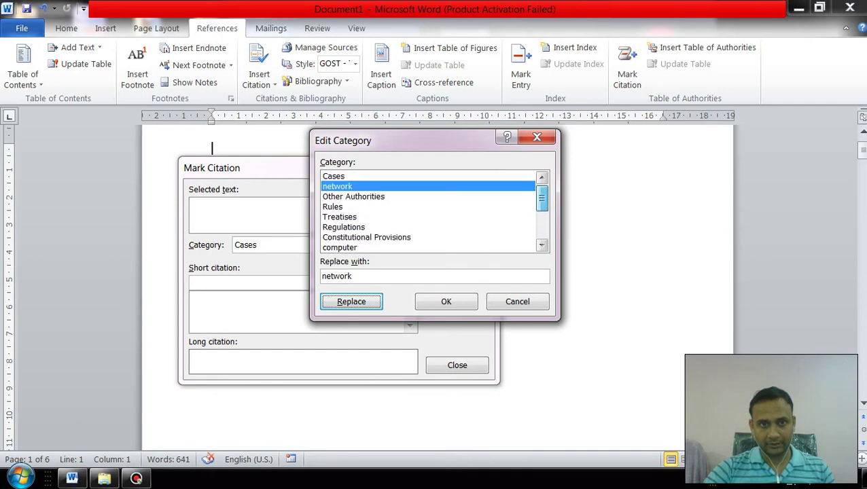
left_click(333, 176)
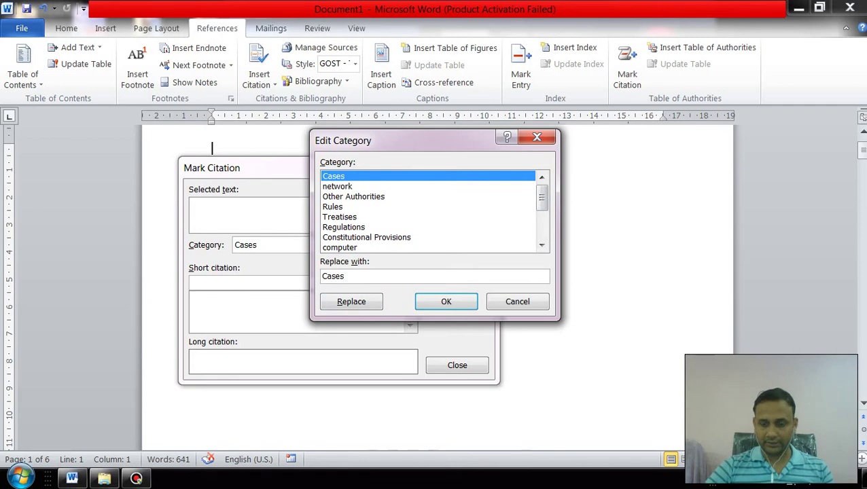
key("BackSpace")
key("BackSpace")
key("BackSpace")
type("corona")
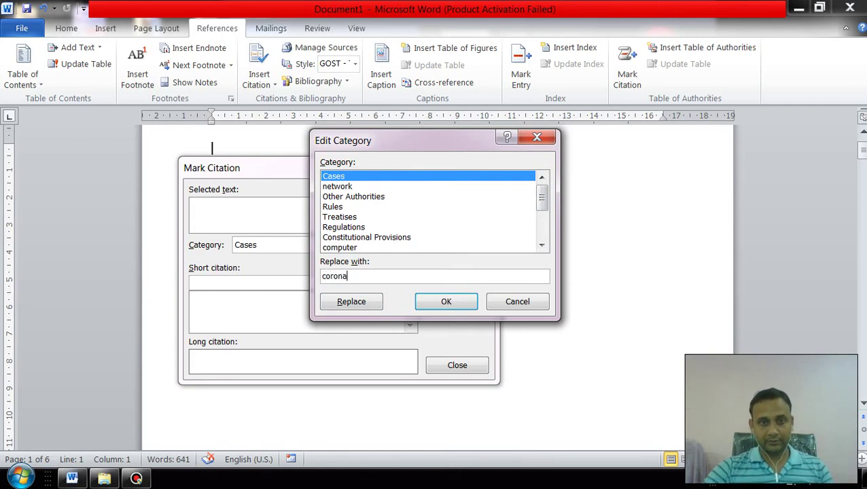
key("alt+r")
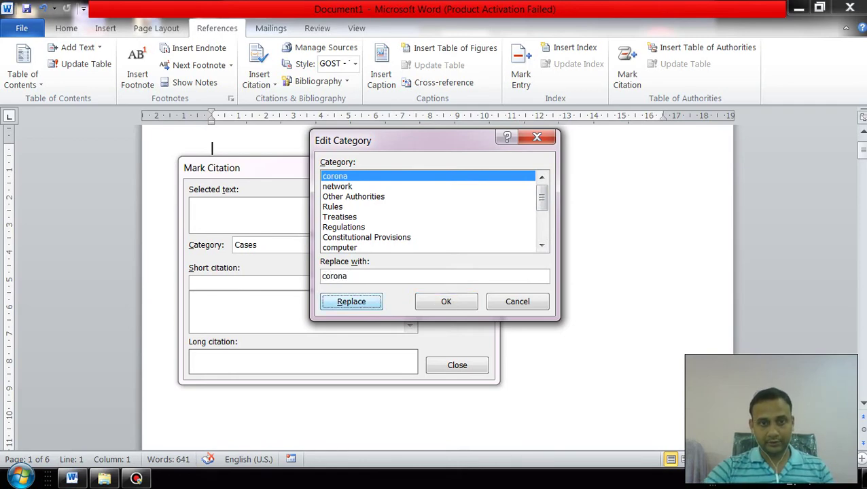
key("Tab")
key("Return")
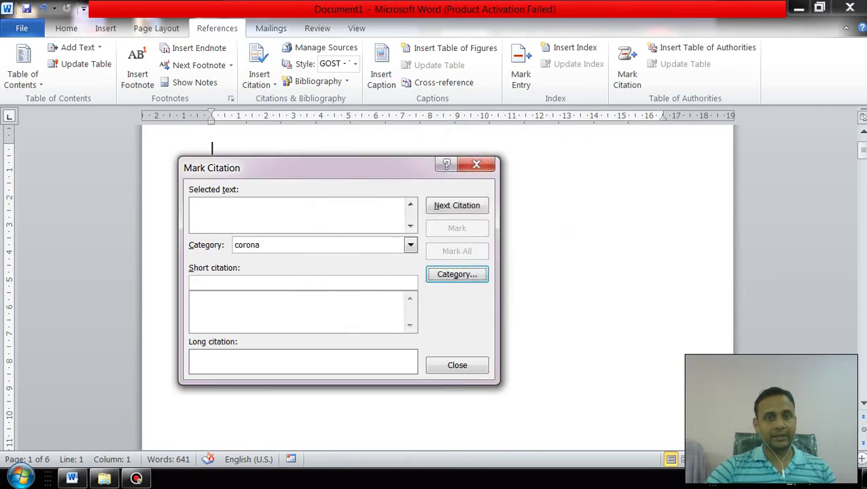
key("Escape")
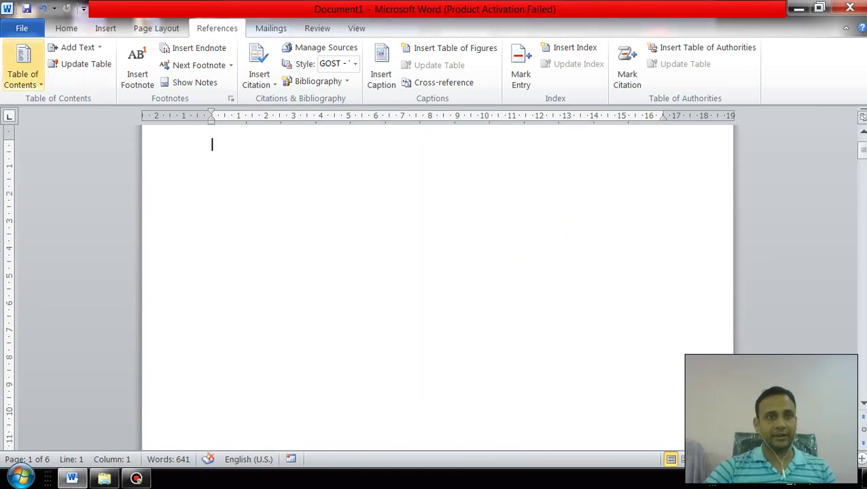
Select and delete all document content, leaving blank pages with zero words.
left_click(22, 27)
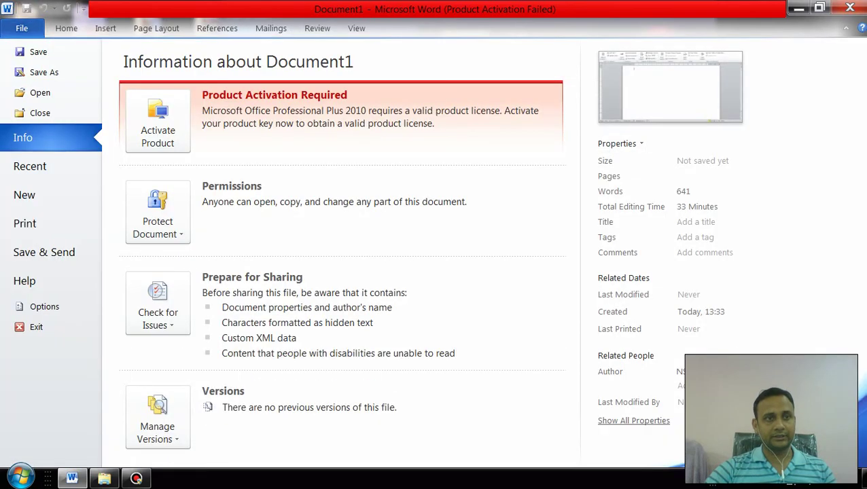
key("Escape")
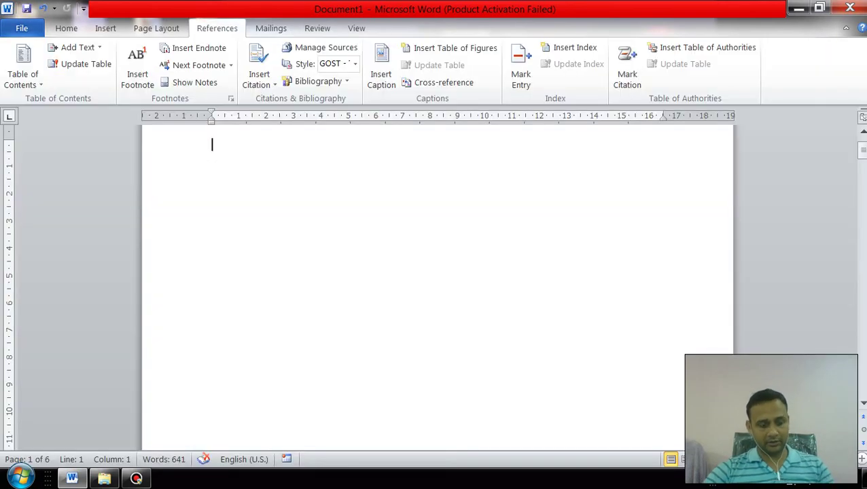
key("ctrl+a")
key("Delete")
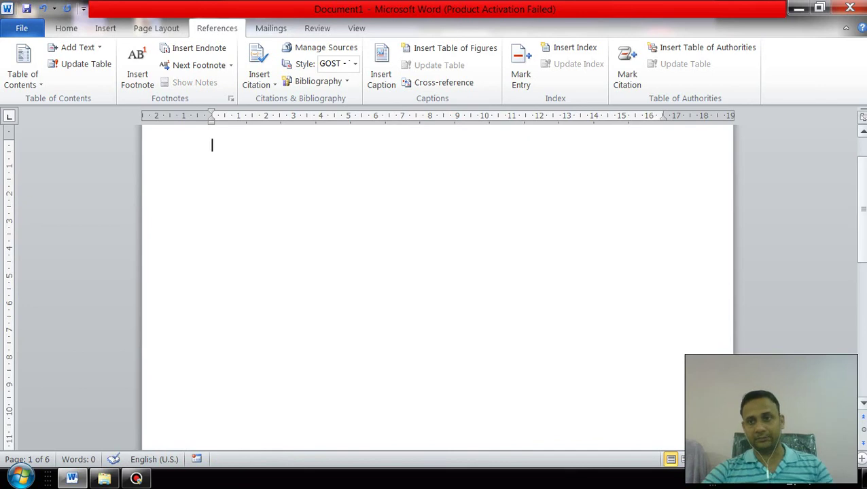
scroll(435, 272, "up", 2)
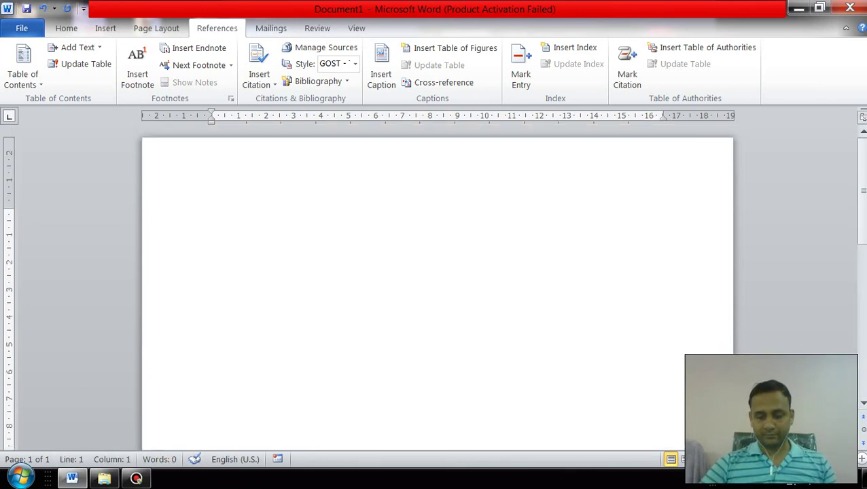
scroll(435, 285, "down", 10)
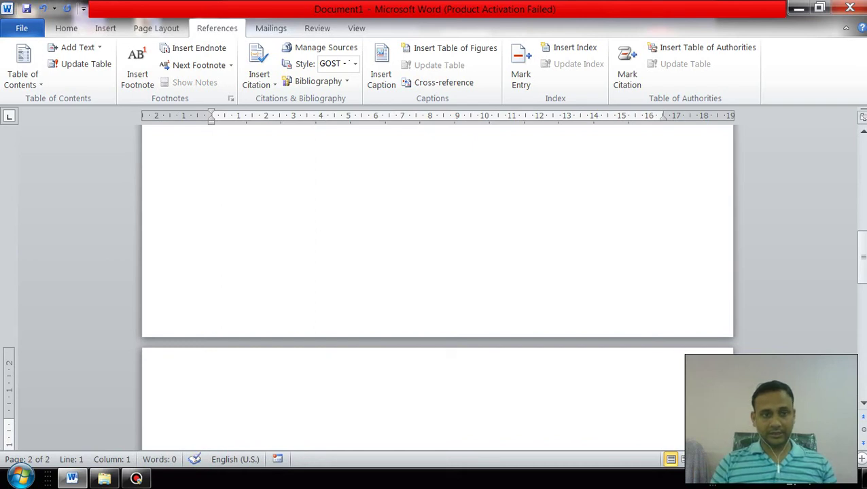
scroll(435, 285, "down", 3)
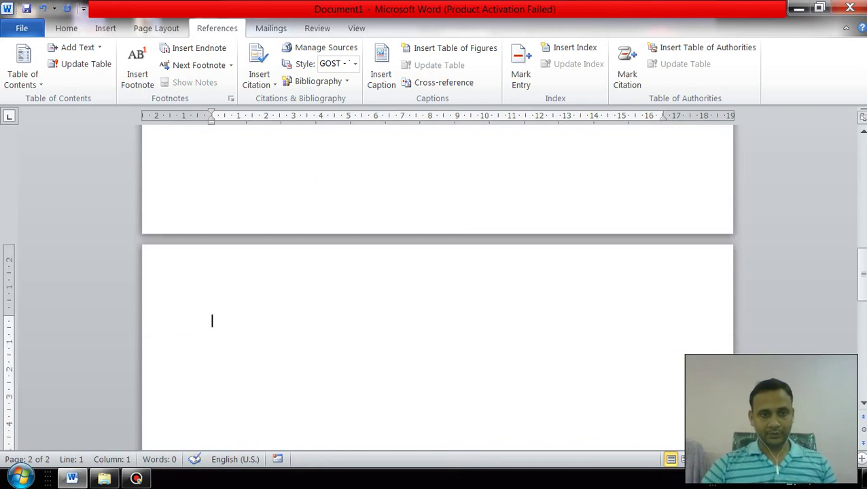
type("ma")
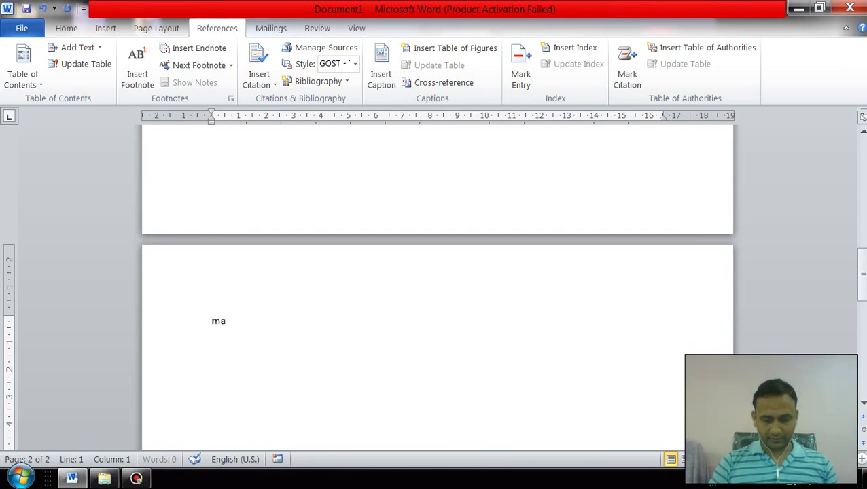
key("BackSpace")
key("BackSpace")
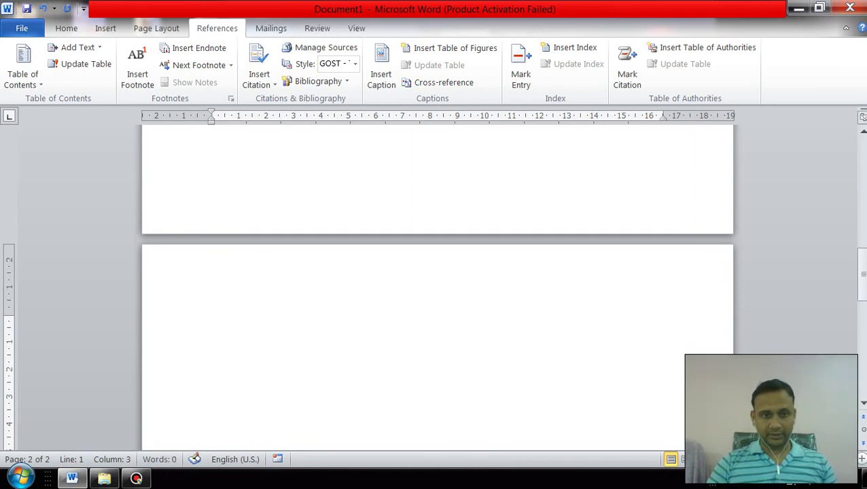
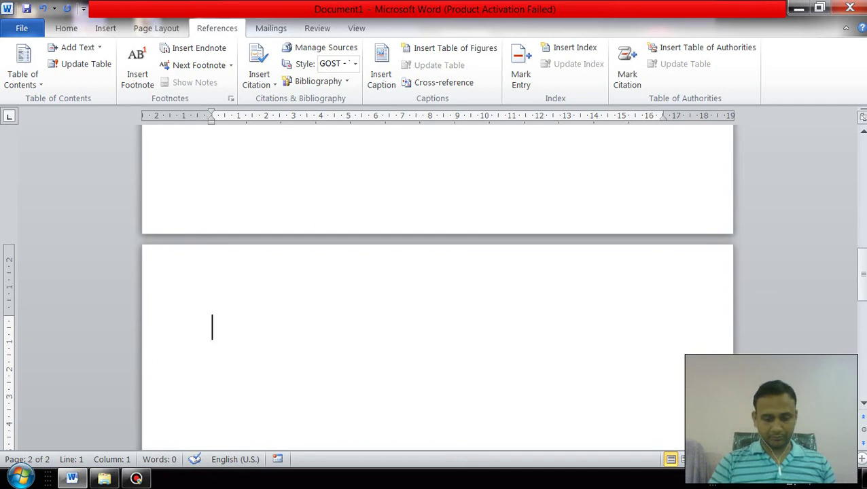
Type Bridge, Router, Lan and Monitor on separate lines of page 2.
type("br")
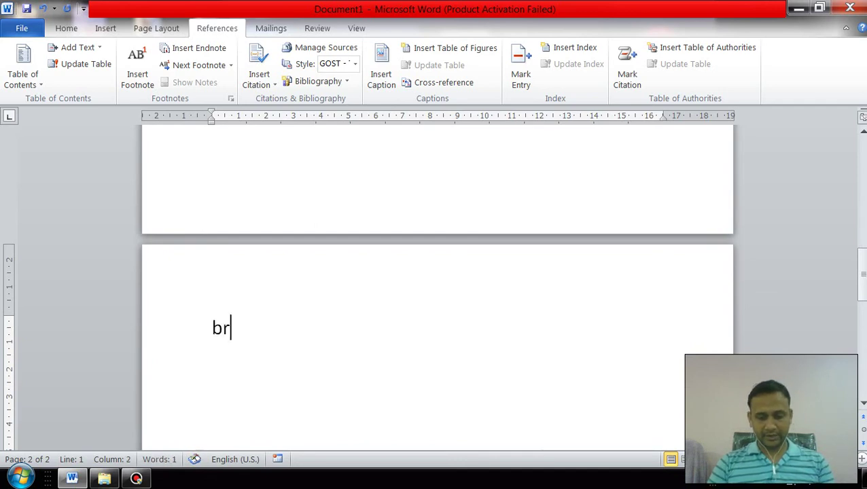
type("idge")
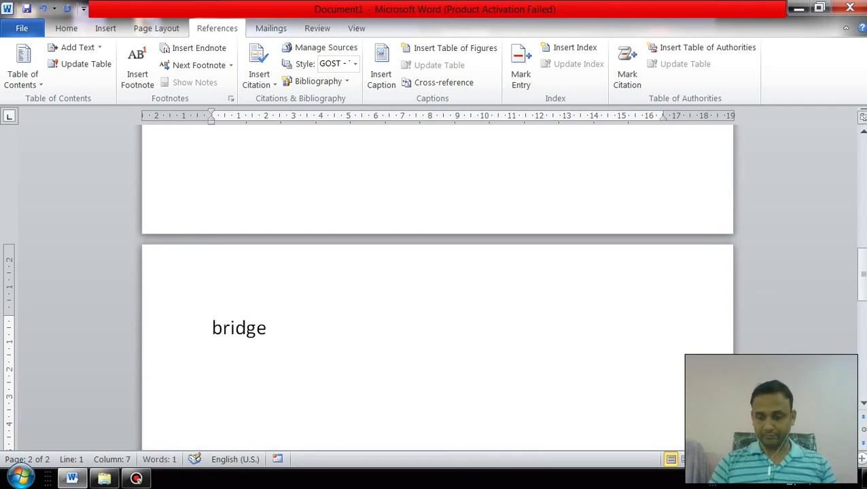
key("Return")
type("rout")
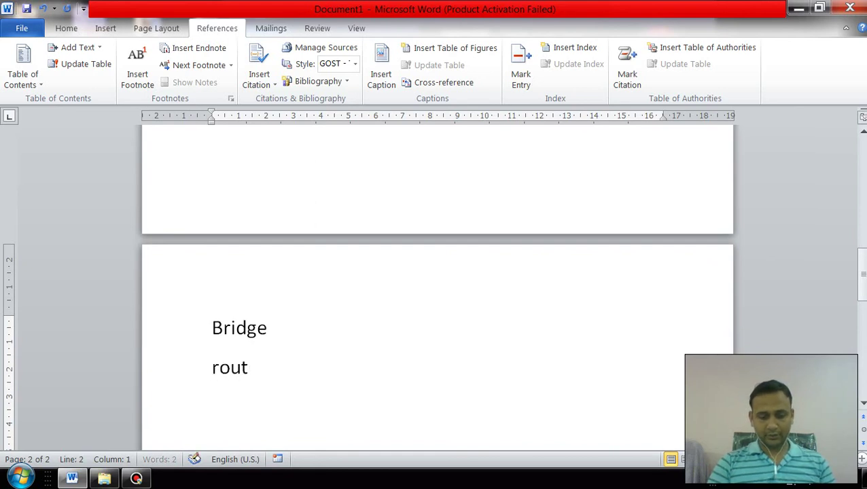
type("er")
key("Return")
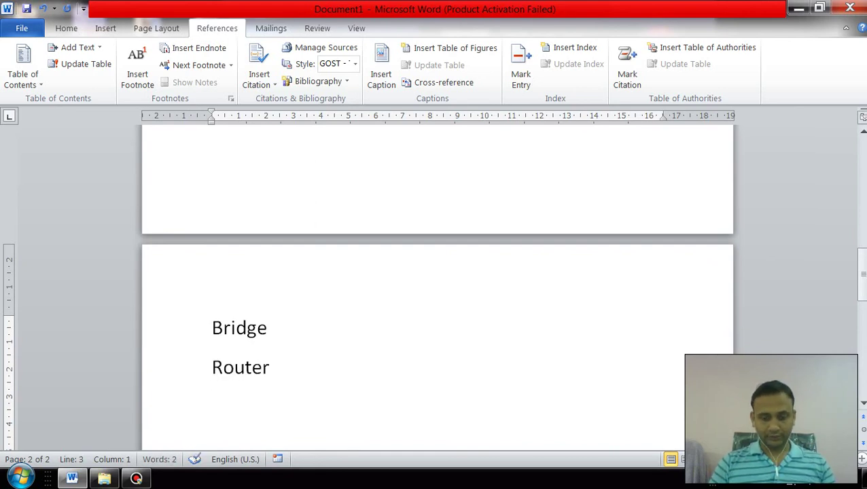
type("lan")
key("Return")
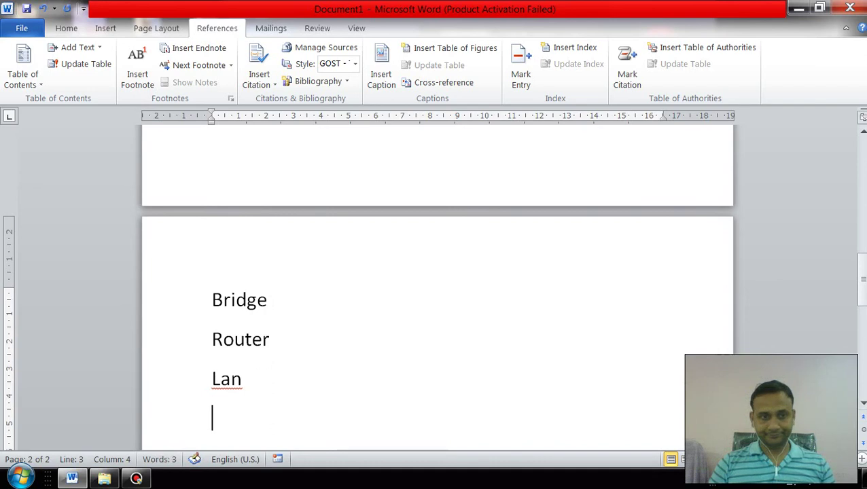
type("mon")
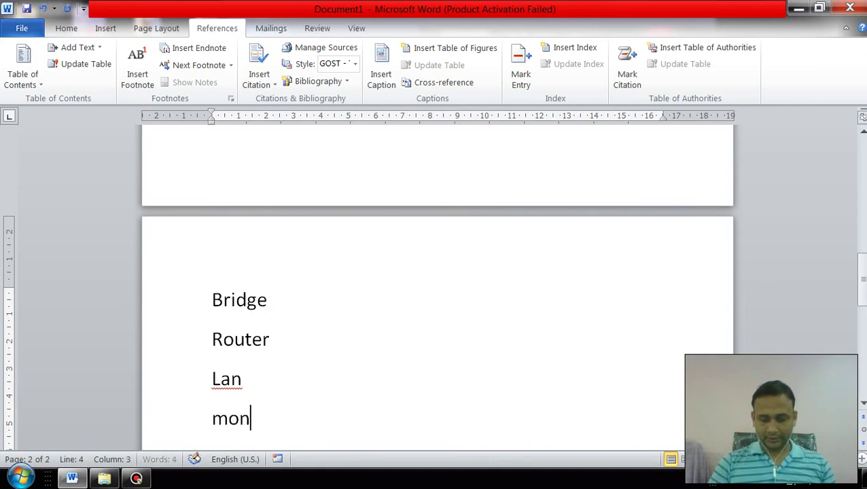
type("itor")
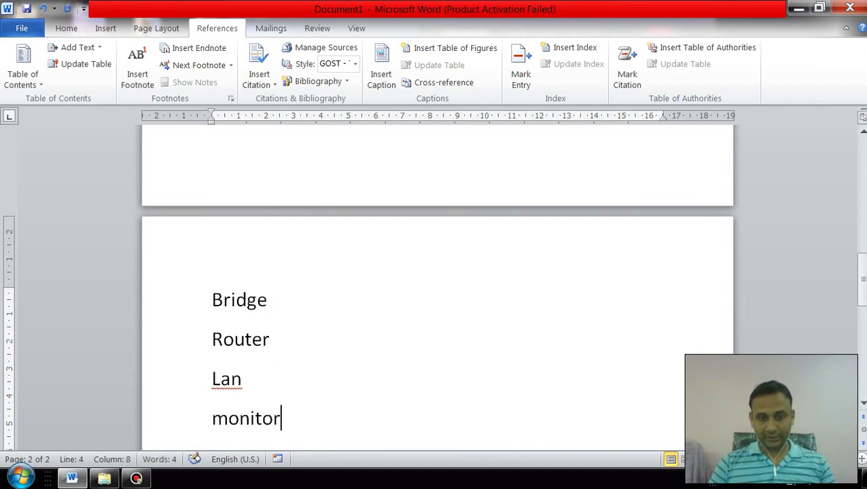
key("Return")
Add Laptop, Palmtop, Danger, Murderer and 'not good' on the following lines.
type("lap")
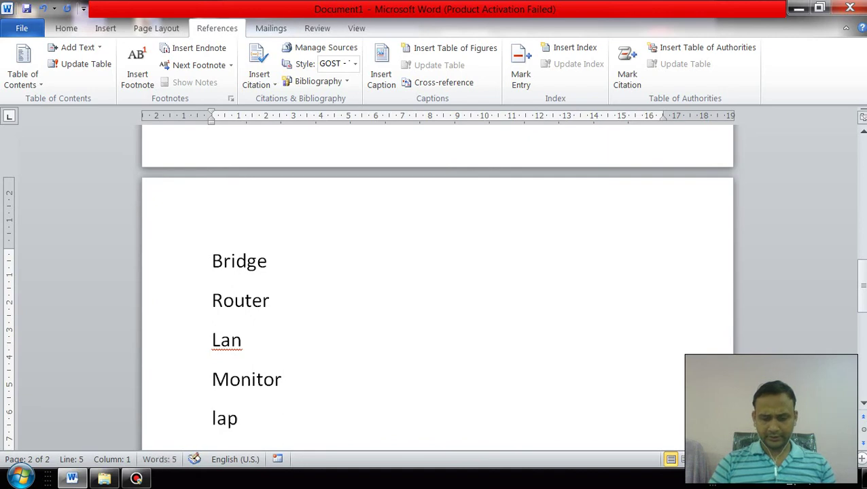
type("top")
key("Return")
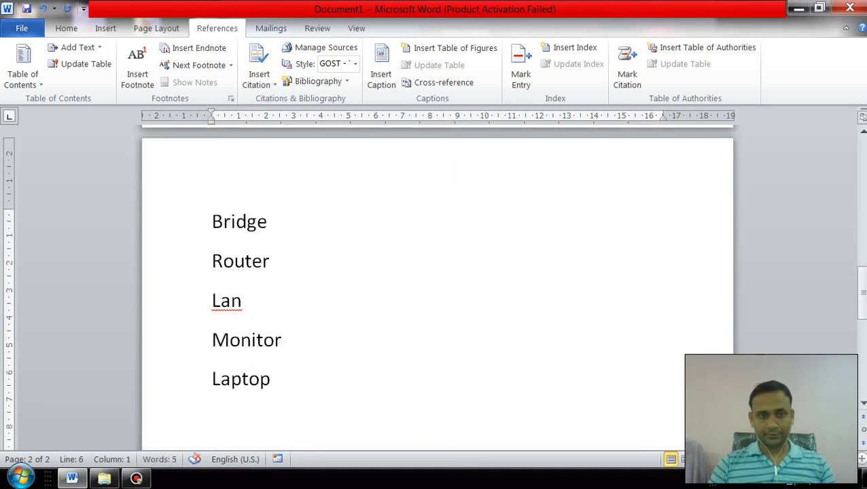
type("palm")
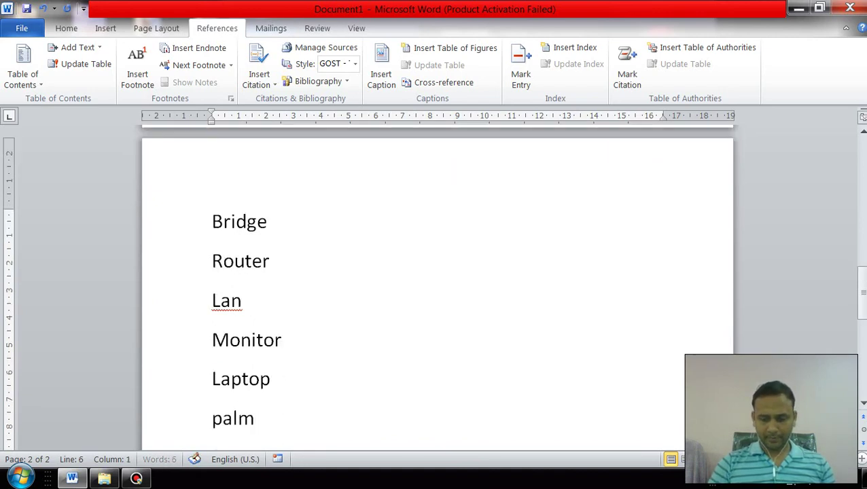
type("top")
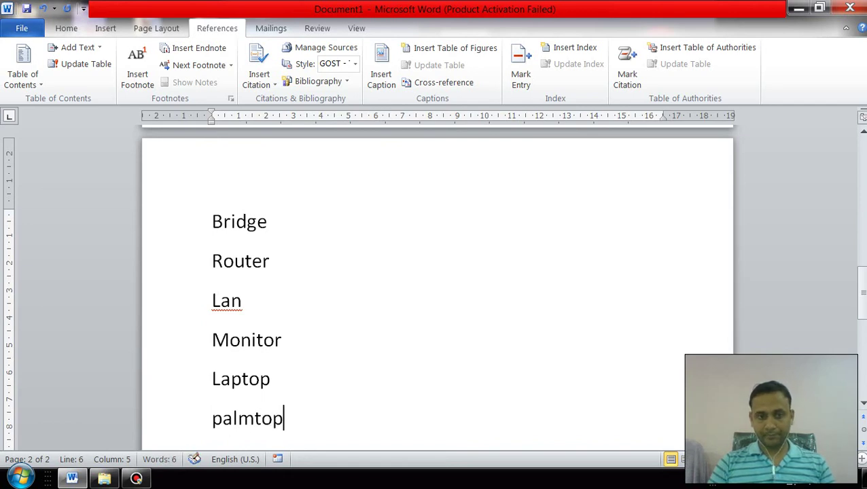
key("Return")
type("da")
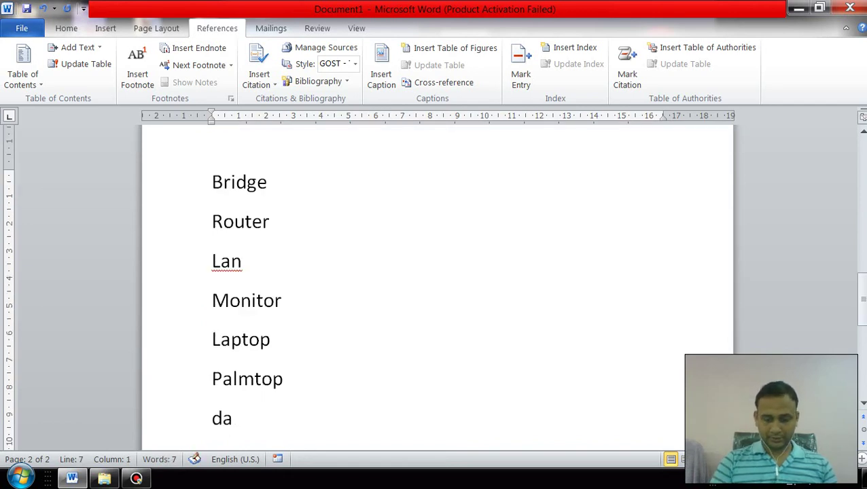
type("nger")
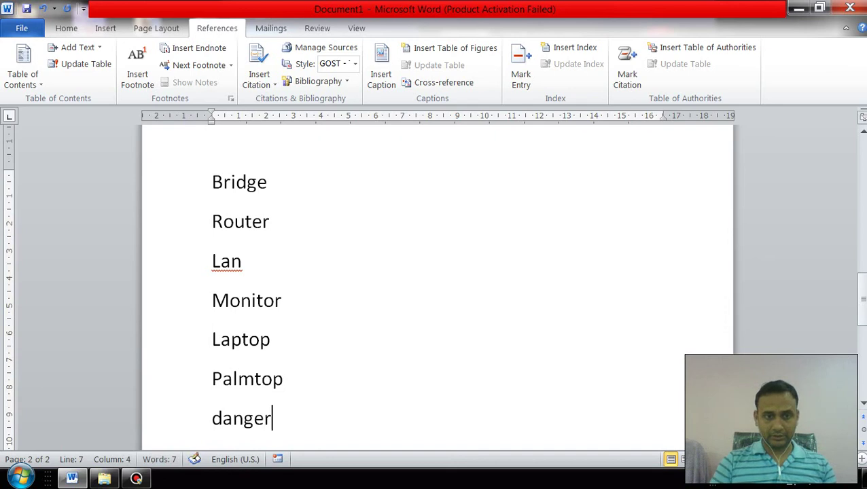
key("Return")
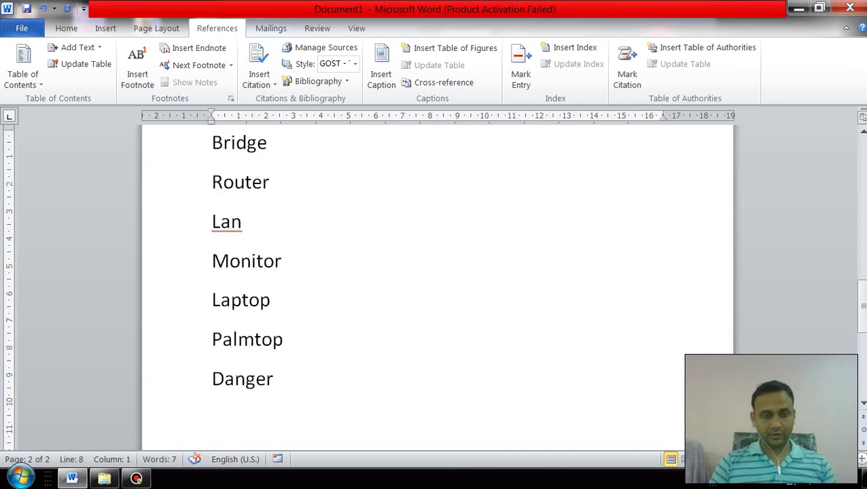
type("mu")
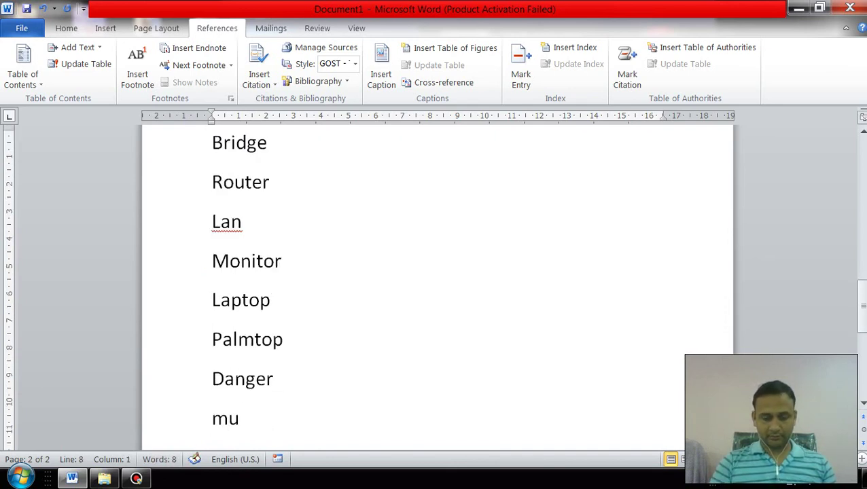
type("dere")
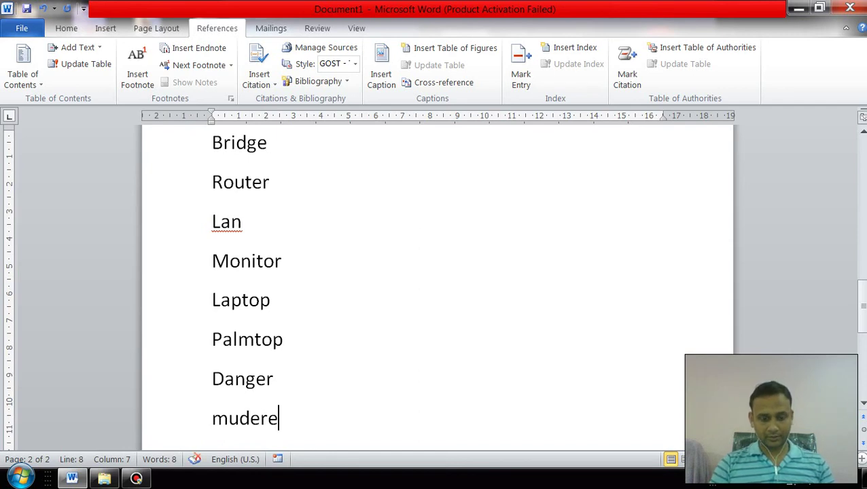
type("r")
key("Return")
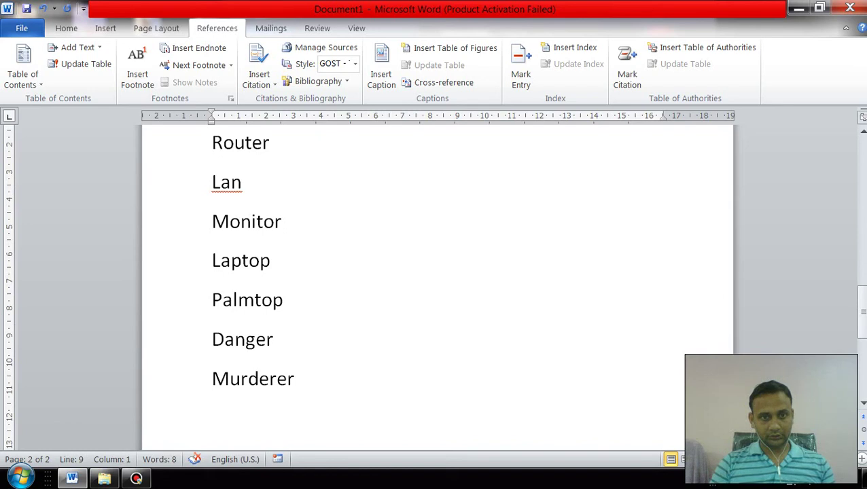
type("not ")
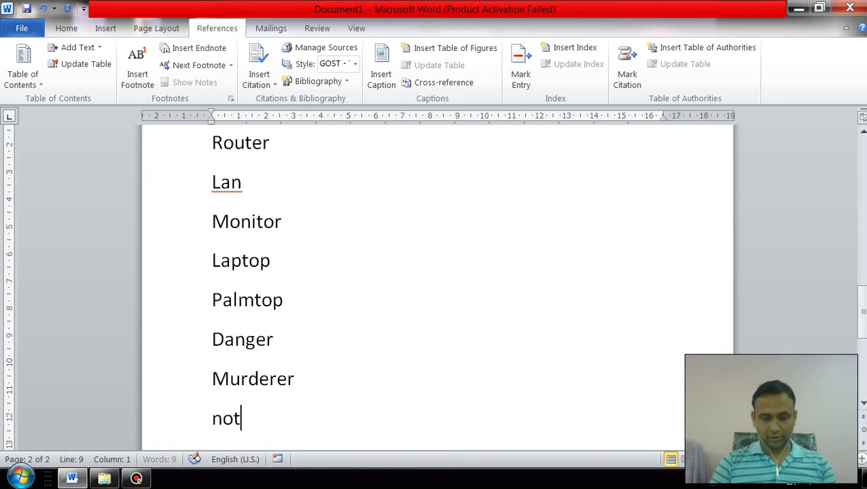
type("good")
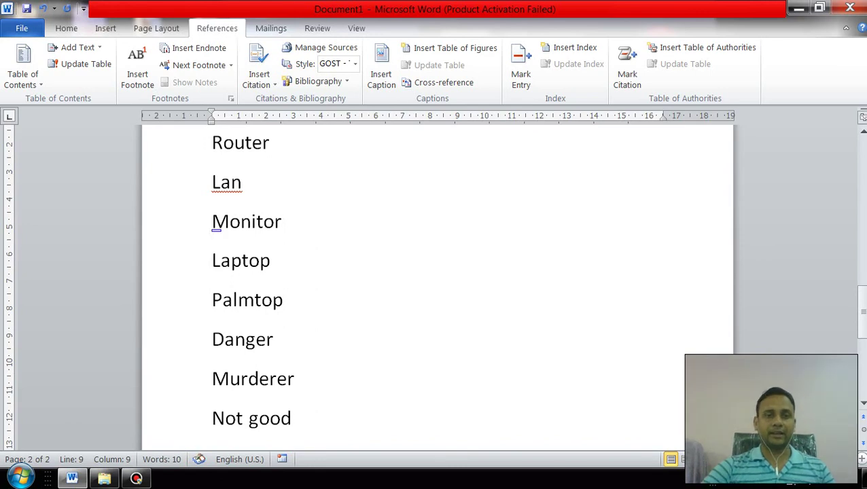
Delete the Router, Lan, Palmtop, Danger and Not good lines, keeping Bridge, Monitor, Laptop and Murderer.
scroll(435, 286, "up", 3)
scroll(435, 286, "up", 3)
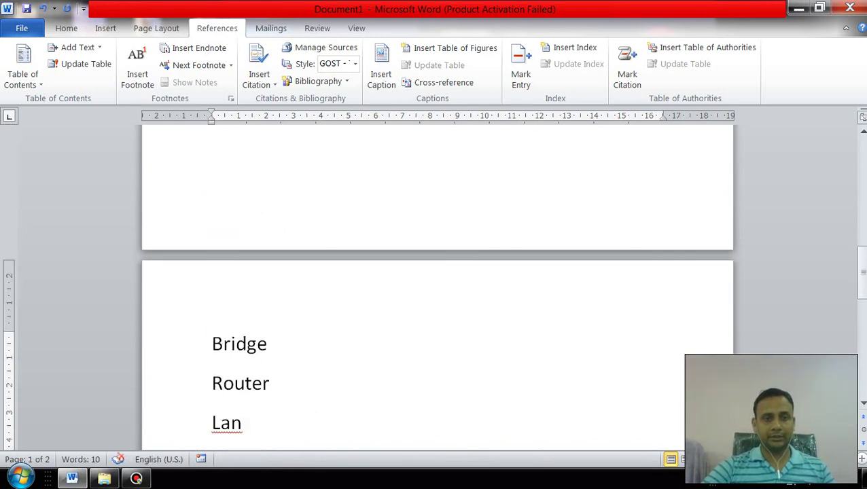
scroll(435, 285, "down", 2)
scroll(435, 286, "down", 2)
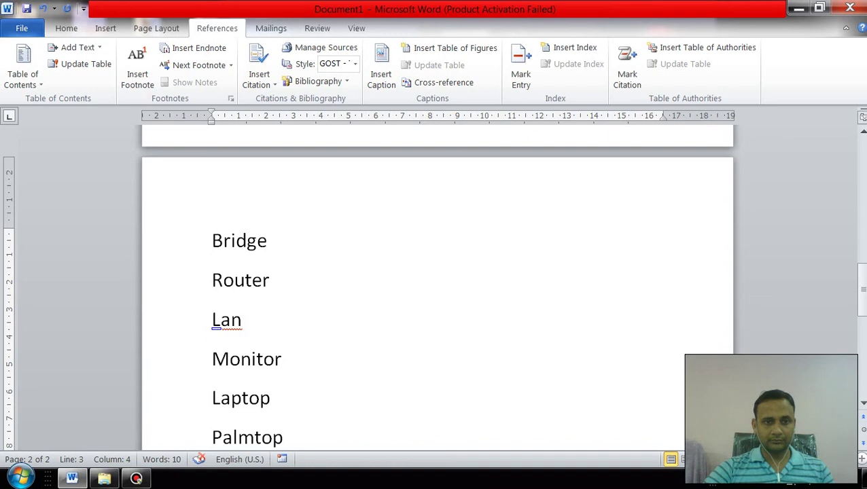
scroll(435, 285, "down", 1)
left_click_drag(213, 246, 253, 285)
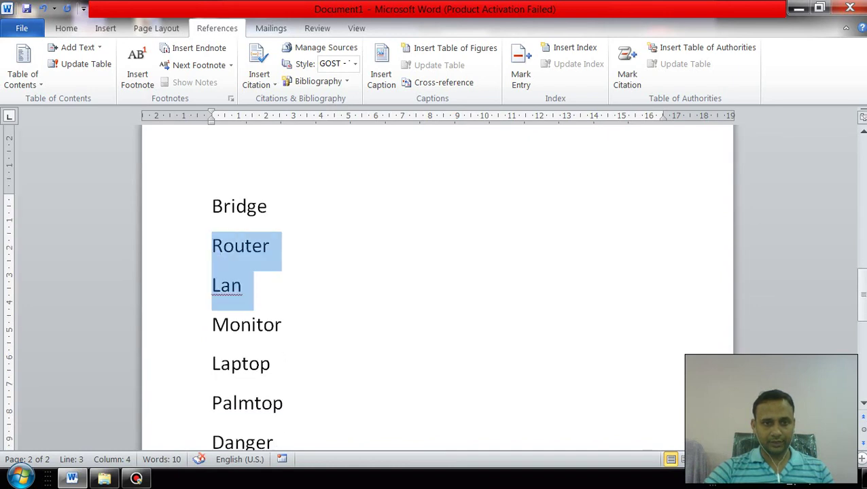
key("Delete")
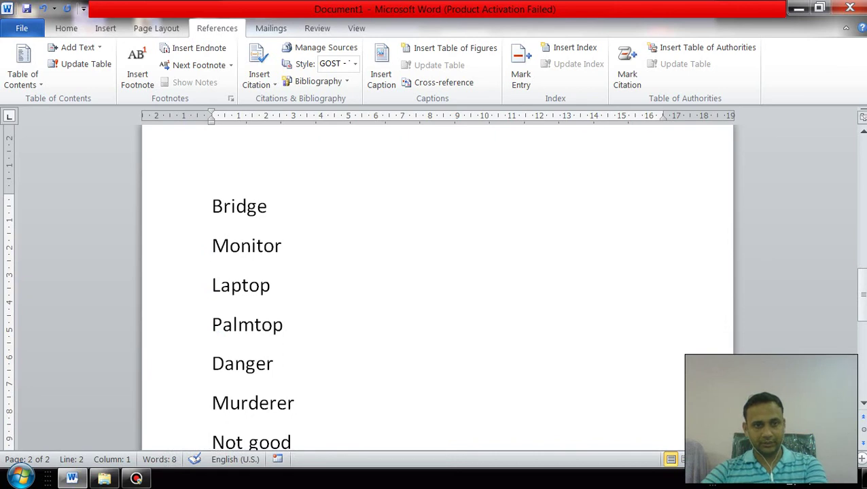
left_click_drag(213, 324, 273, 364)
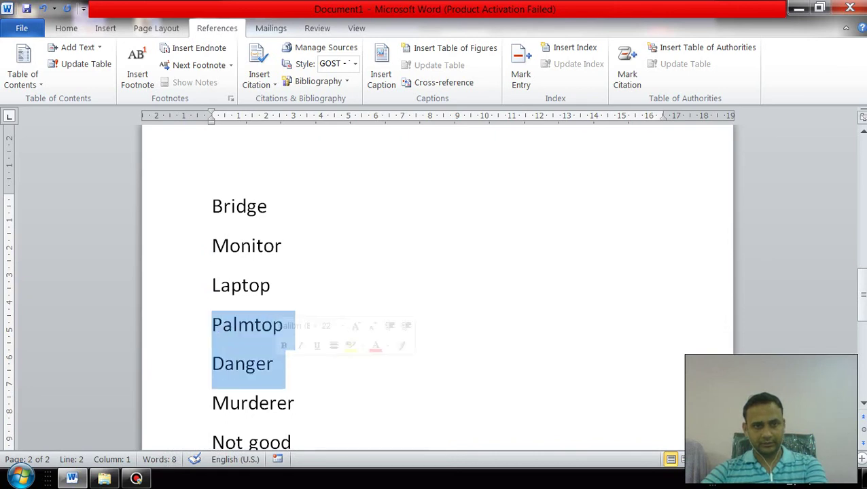
key("Delete")
left_click_drag(212, 364, 292, 364)
key("BackSpace")
key("BackSpace")
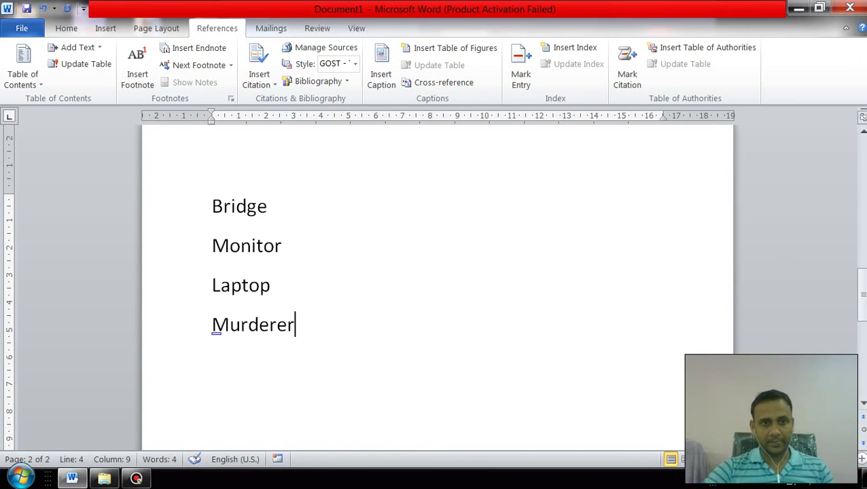
key("Return")
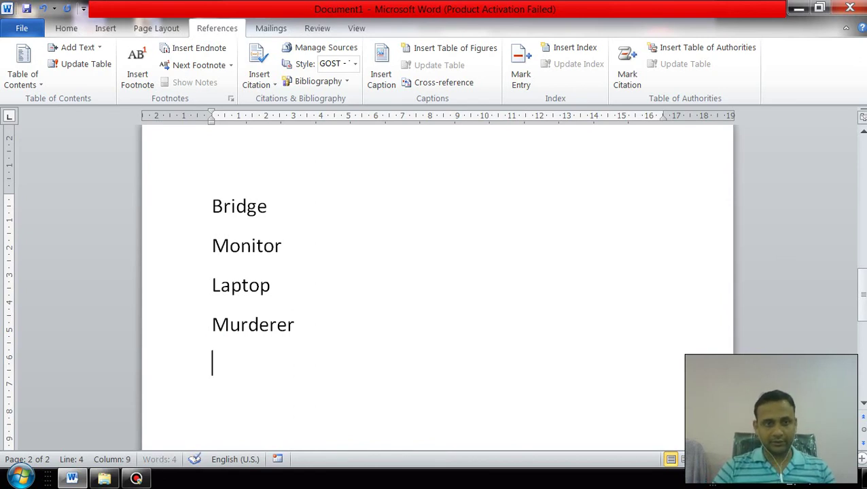
On a new page 3, list Router, Danger and palmtop, then insert another page break.
key("ctrl+Return")
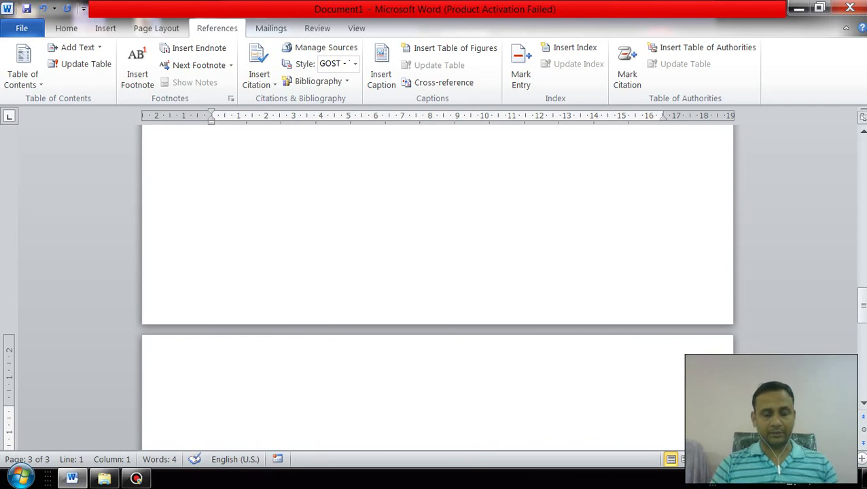
type("r")
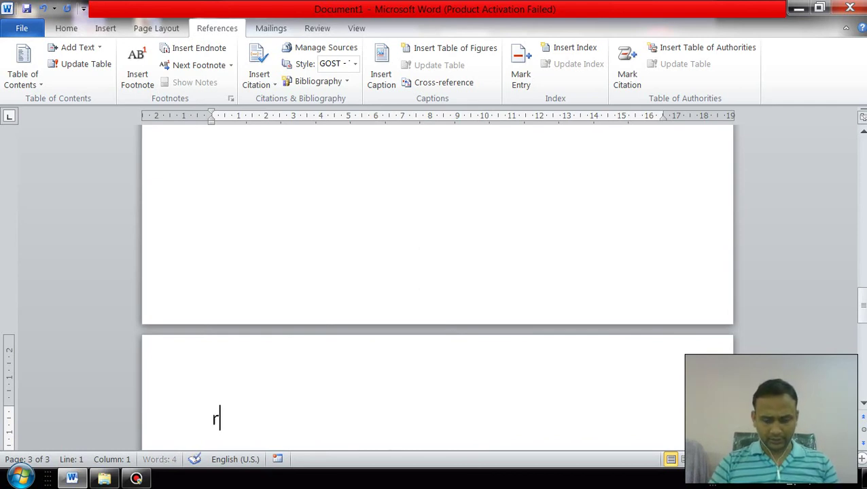
type("outer")
key("Return")
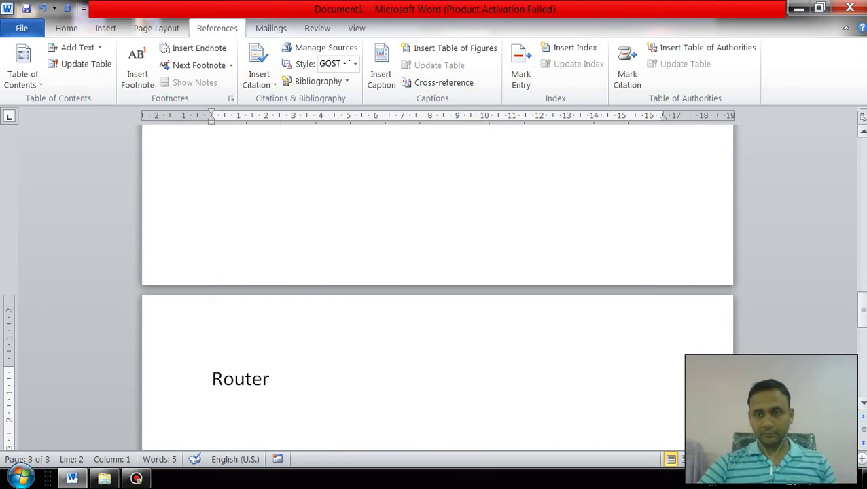
left_click_drag(862, 302, 862, 262)
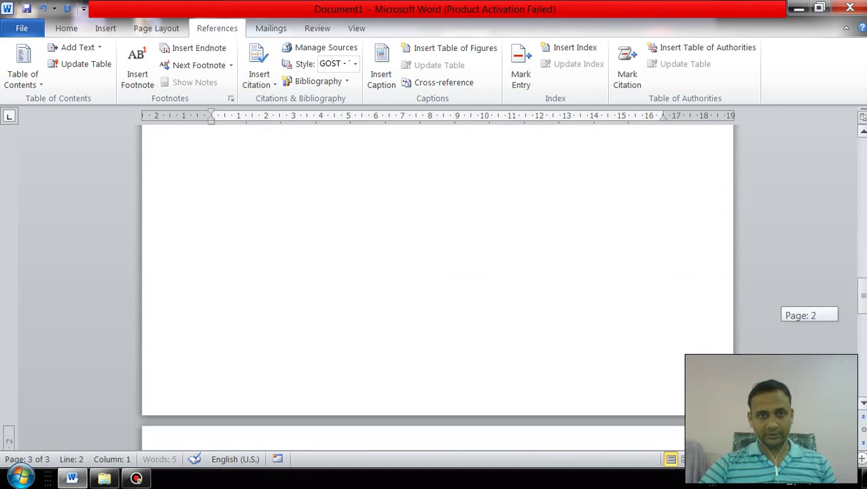
left_click_drag(862, 262, 862, 299)
type("da")
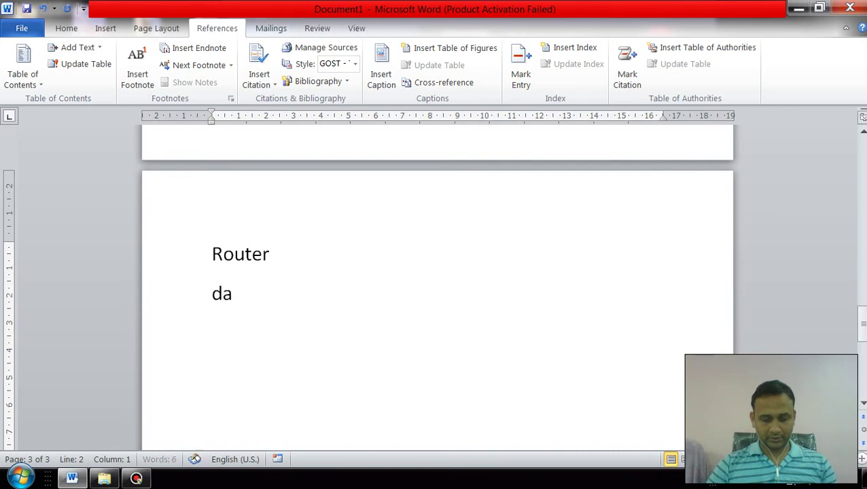
type("nger")
key("Return")
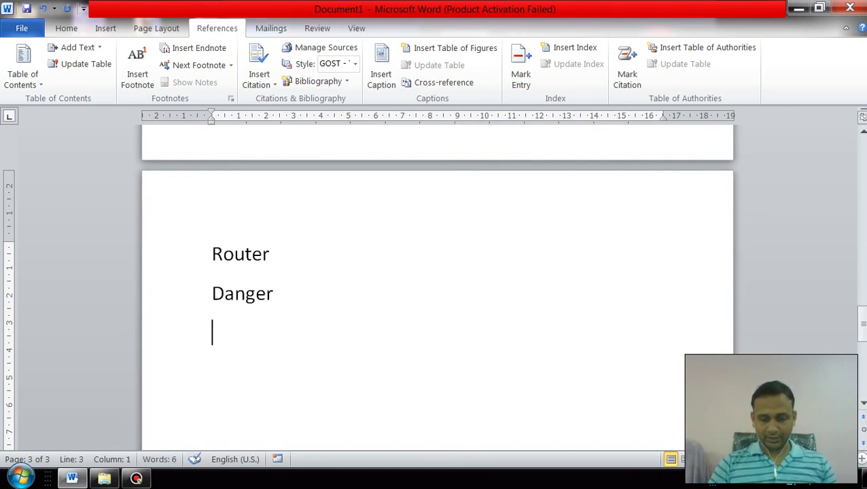
type("pal")
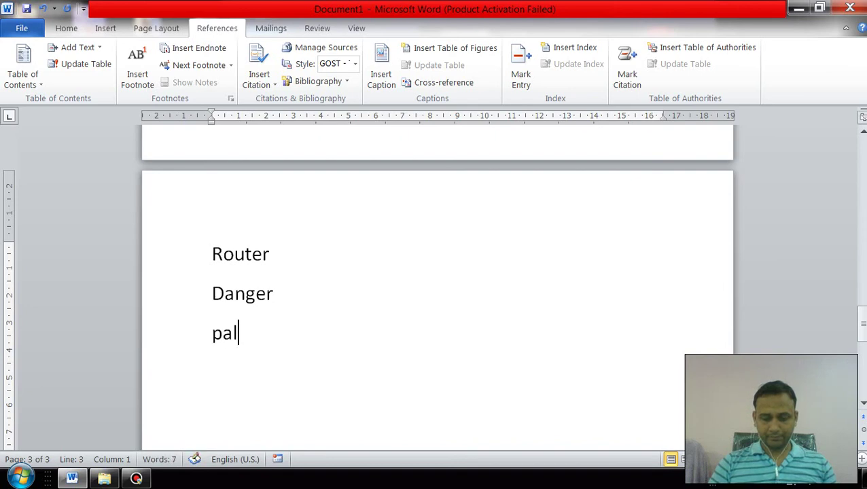
type("mtop")
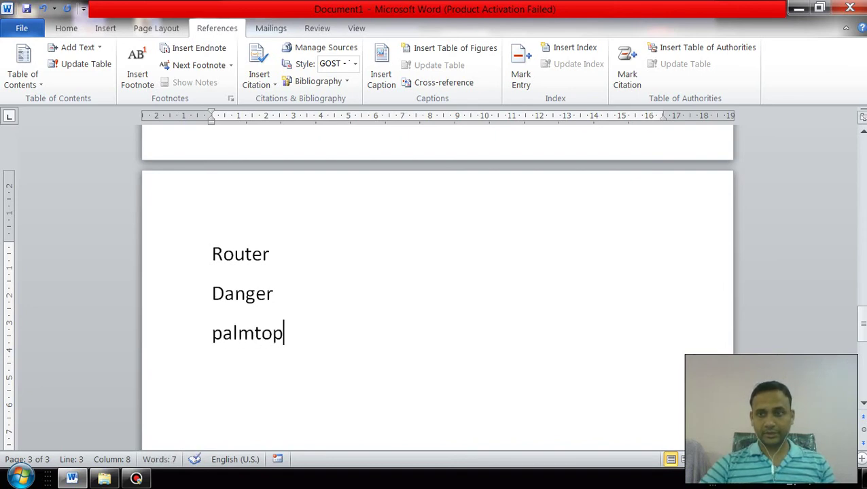
left_click_drag(861, 320, 862, 324)
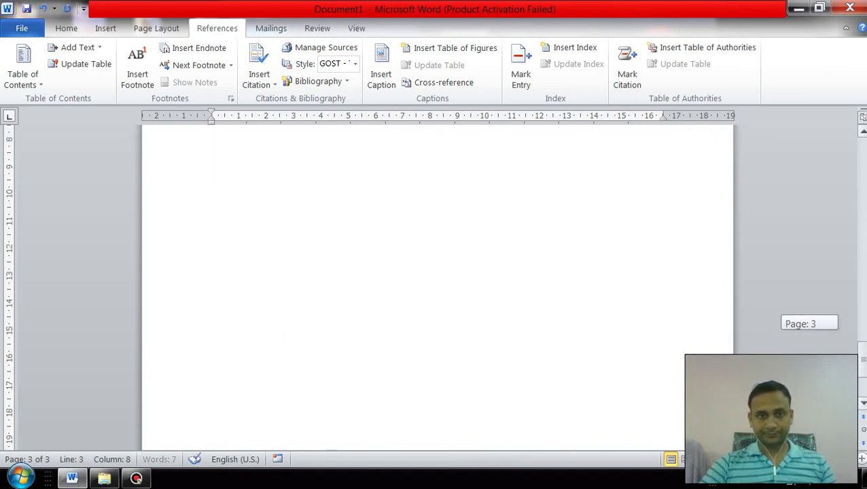
key("ctrl+Return")
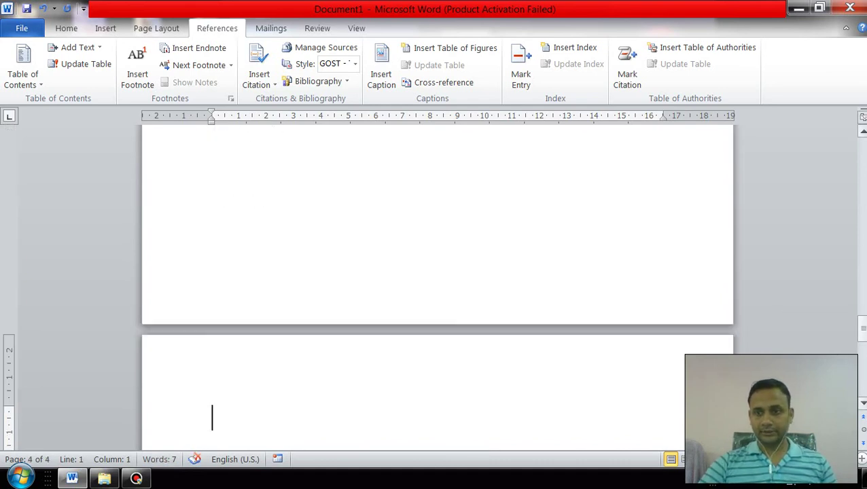
On page 4, type lan and Giant on separate lines, fixing a mistyped word.
left_click_drag(862, 329, 862, 340)
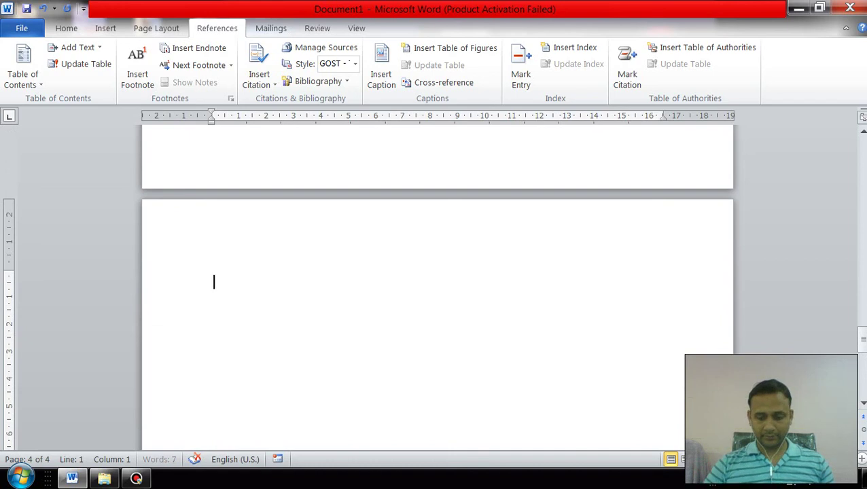
type("lan")
key("Return")
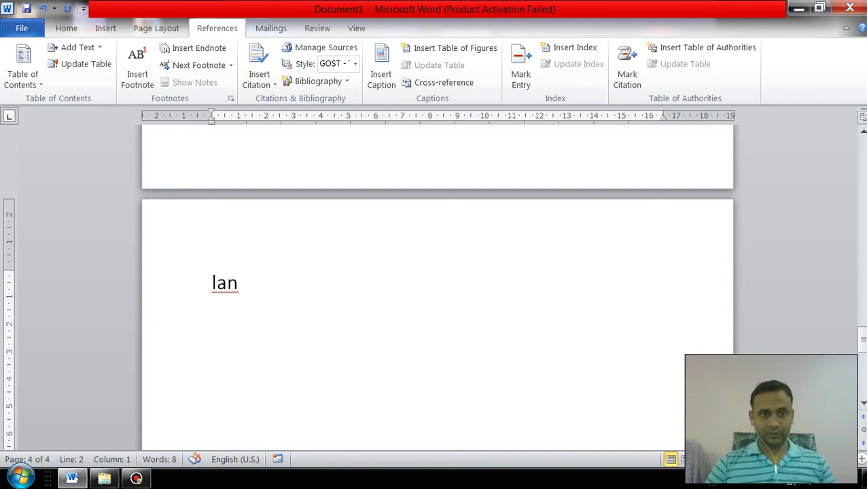
type("very")
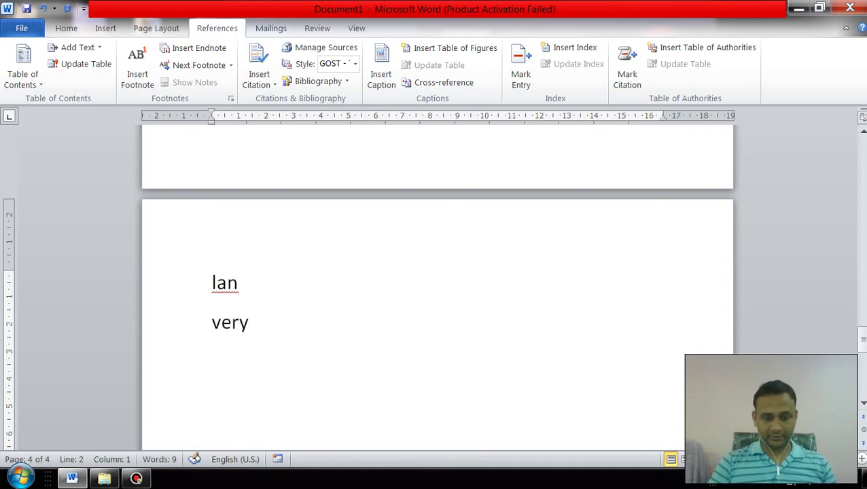
key("BackSpace")
key("BackSpace")
key("BackSpace")
key("BackSpace")
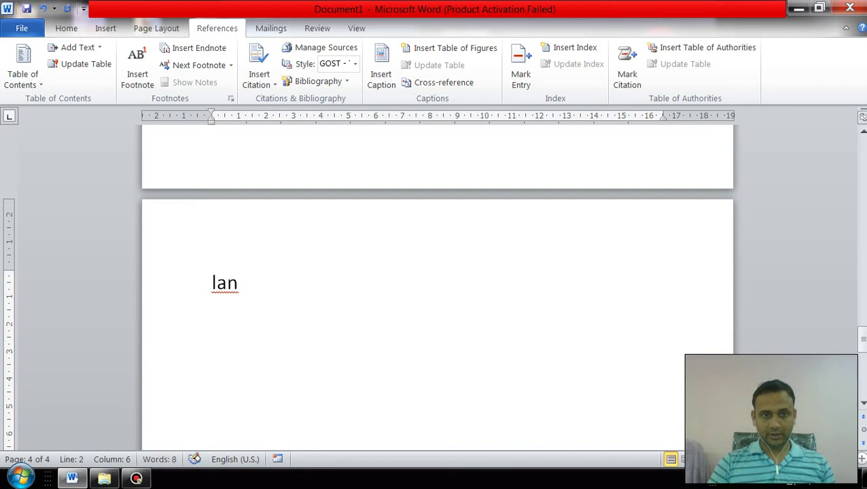
type("ga")
key("BackSpace")
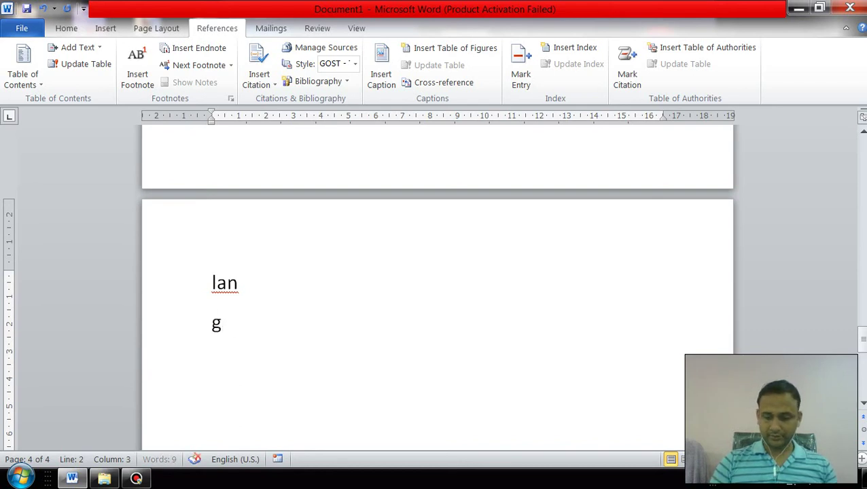
type("ian")
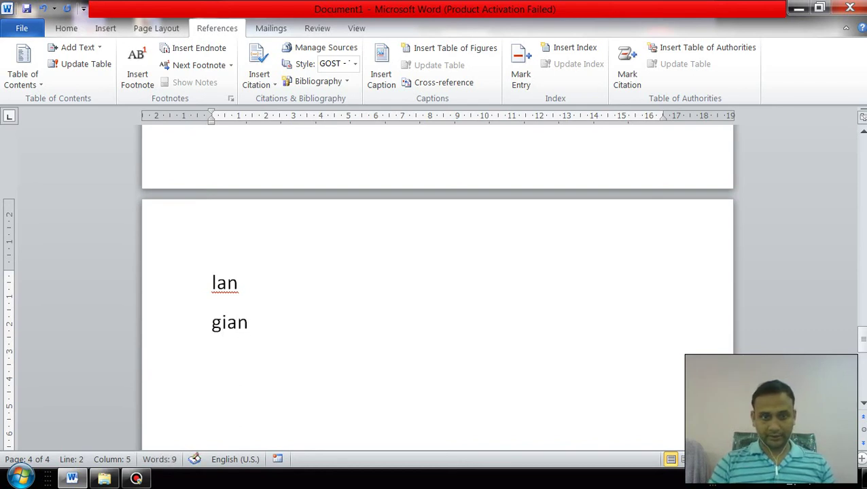
type("t")
key("Return")
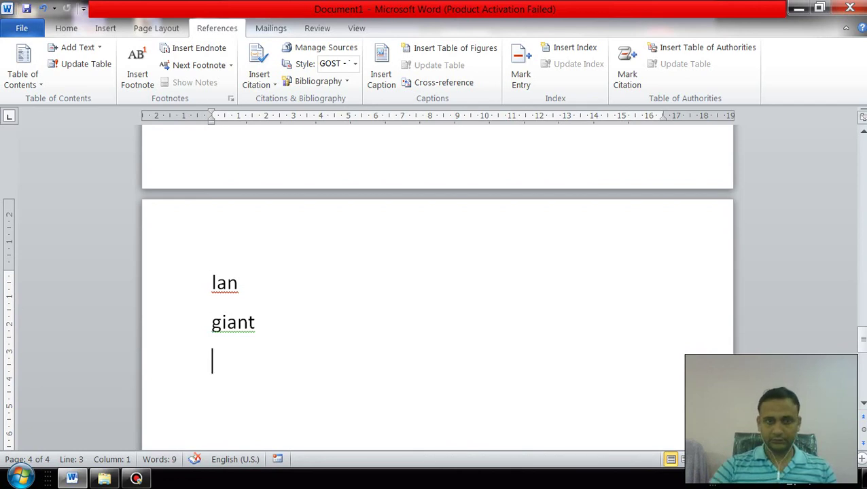
Retype lan as LAN and add PDA on a new line below Giant.
left_click(237, 282)
key("BackSpace")
key("BackSpace")
key("BackSpace")
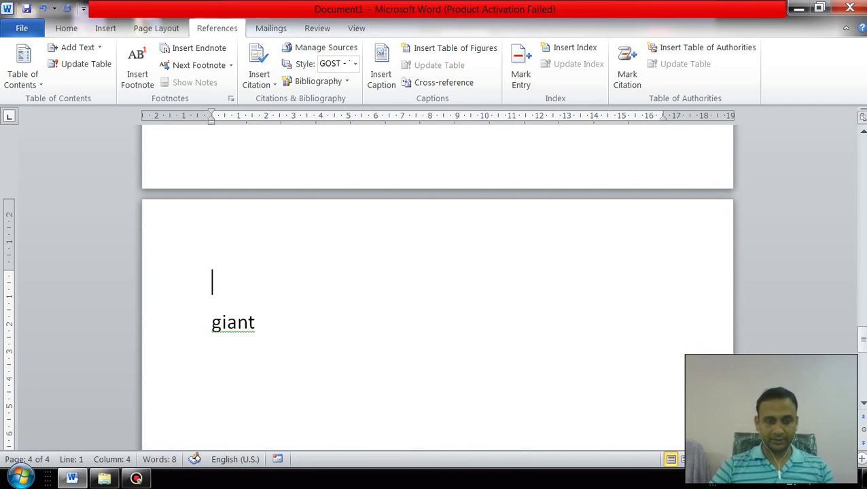
type("LAN")
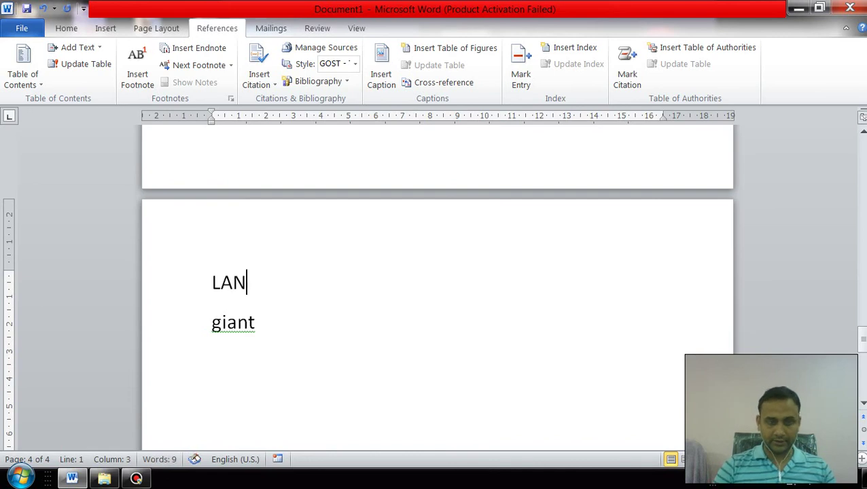
left_click(256, 322)
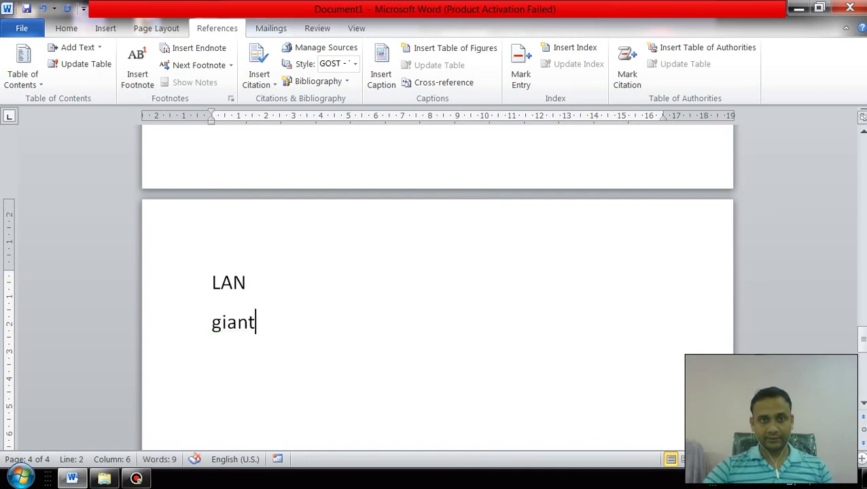
key("Return")
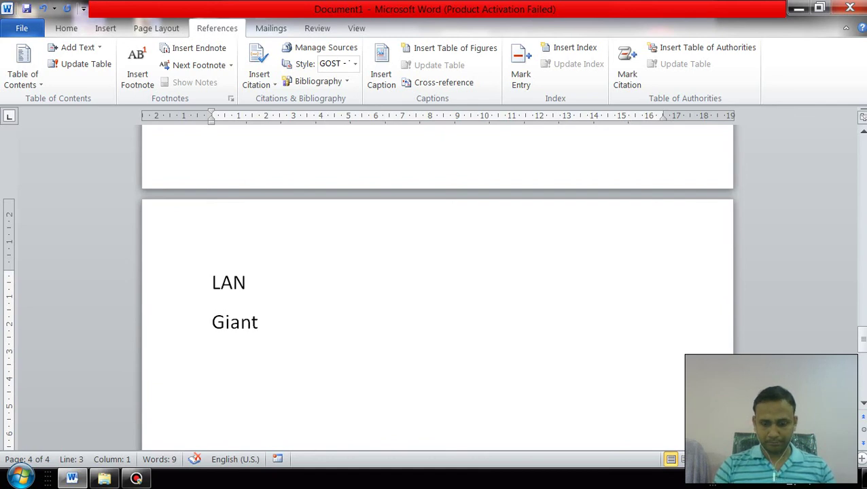
type("PDA")
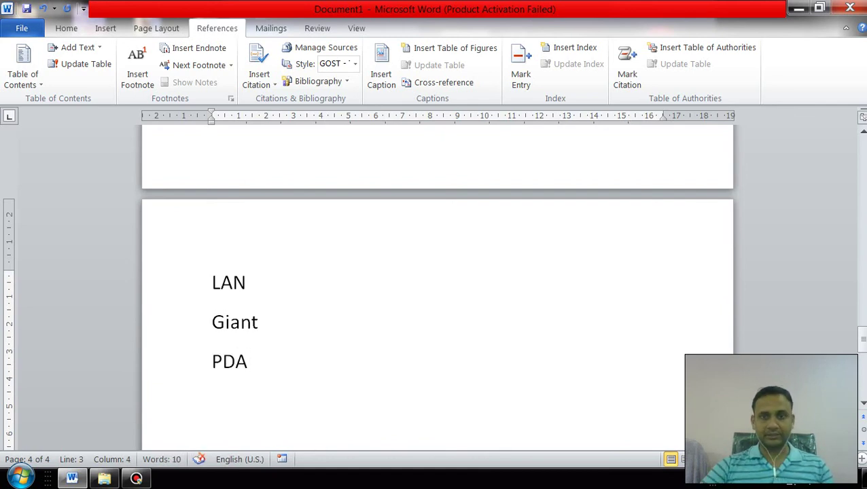
mouse_move(862, 338)
left_mouse_down()
mouse_move(862, 158)
mouse_move(861, 210)
left_mouse_up()
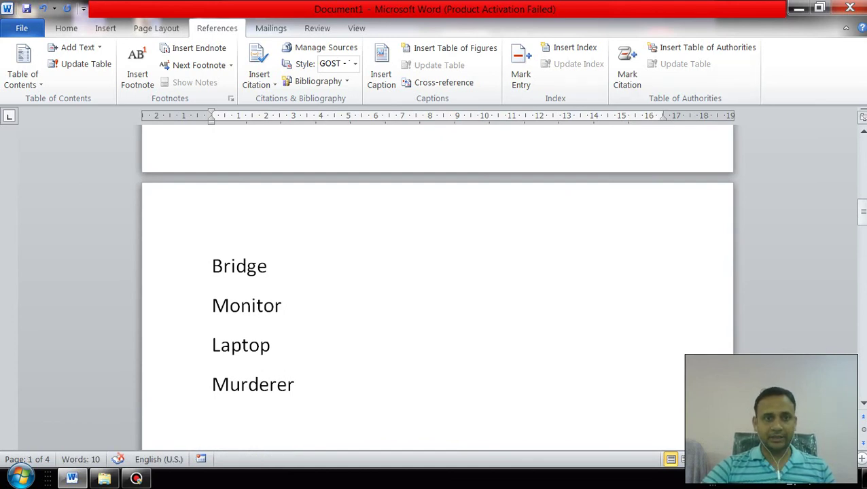
Mark Bridge as a citation in the network category.
left_click_drag(212, 267, 279, 266)
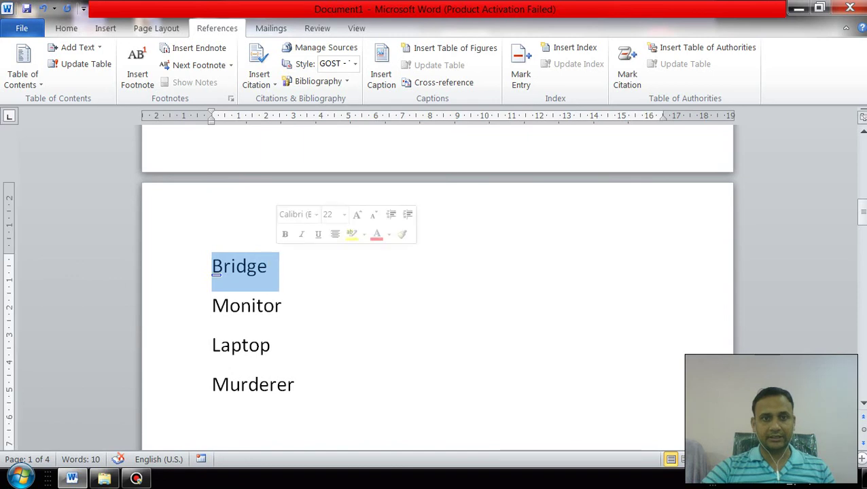
left_click(628, 68)
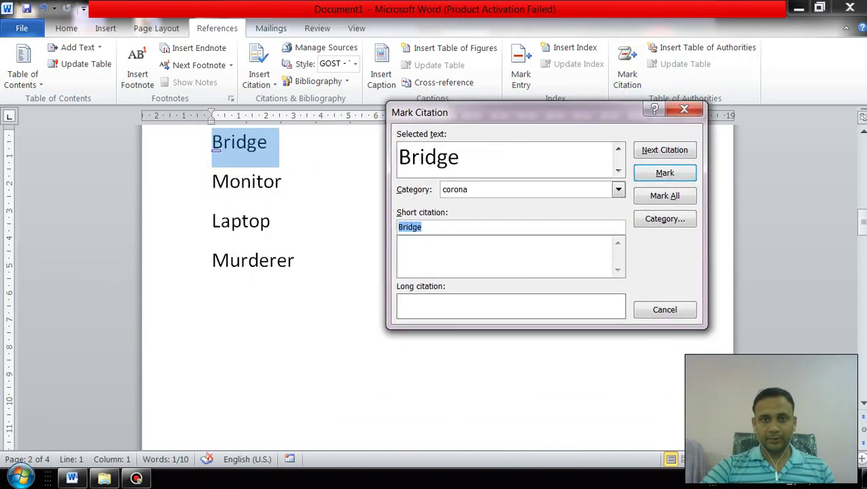
key("alt+c")
key("alt+Down")
key("Down")
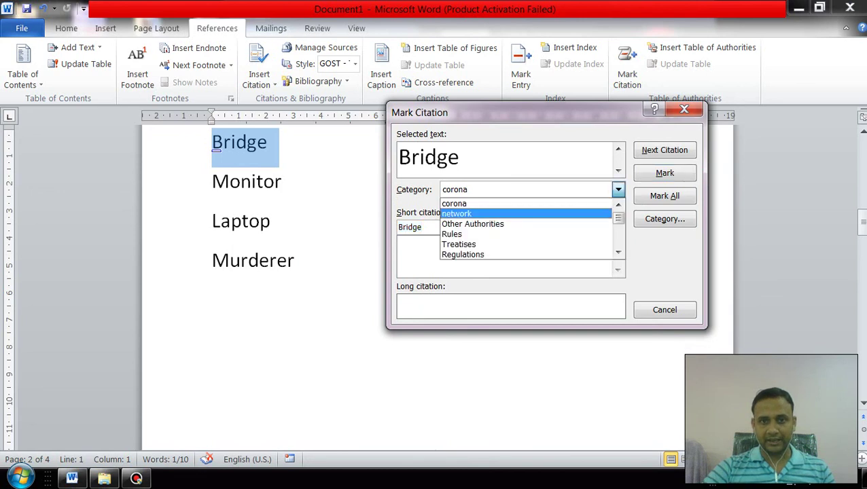
key("Return")
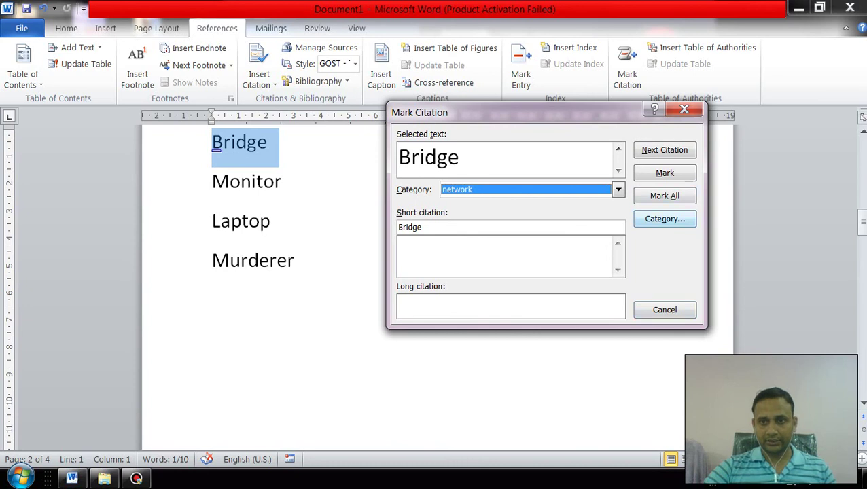
key("Return")
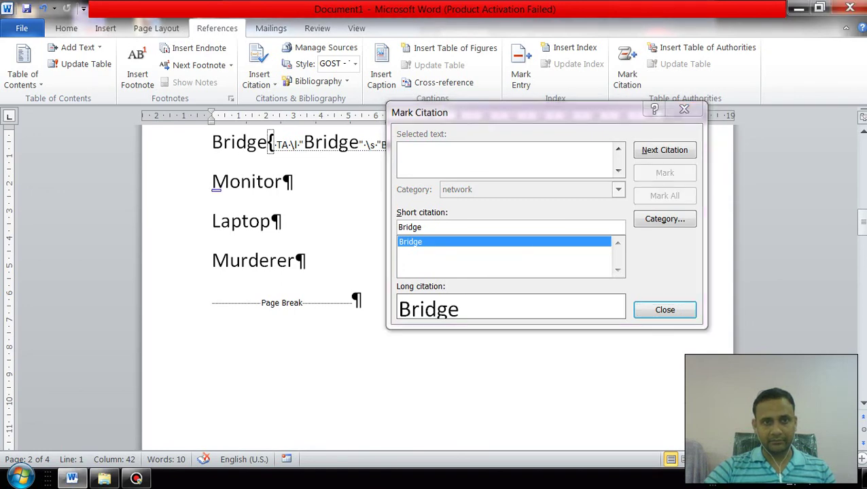
Mark Monitor as a citation in the computer category.
left_click_drag(212, 182, 294, 182)
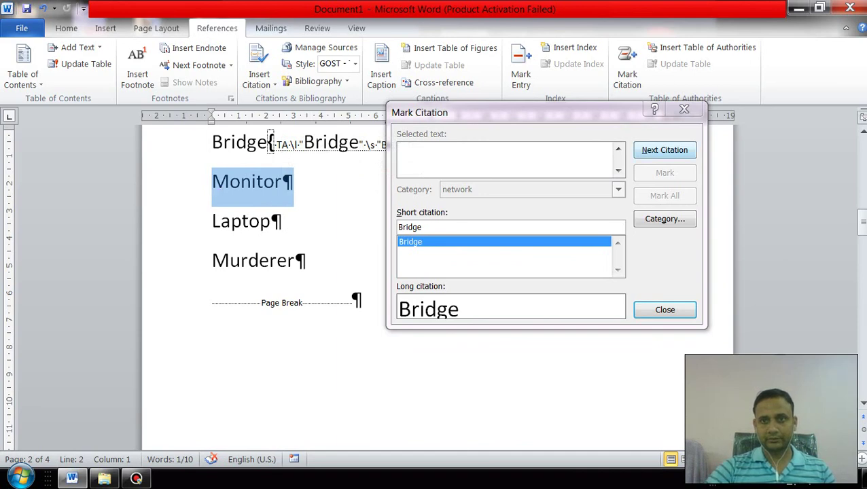
left_click(665, 150)
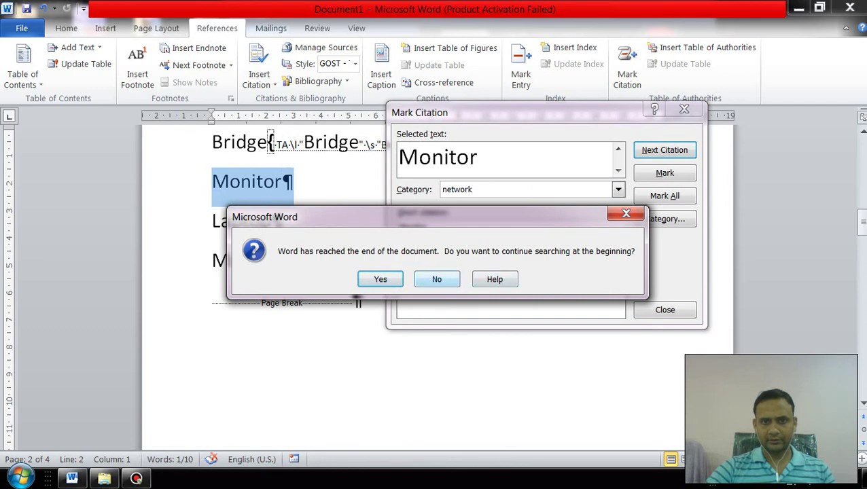
left_click(626, 214)
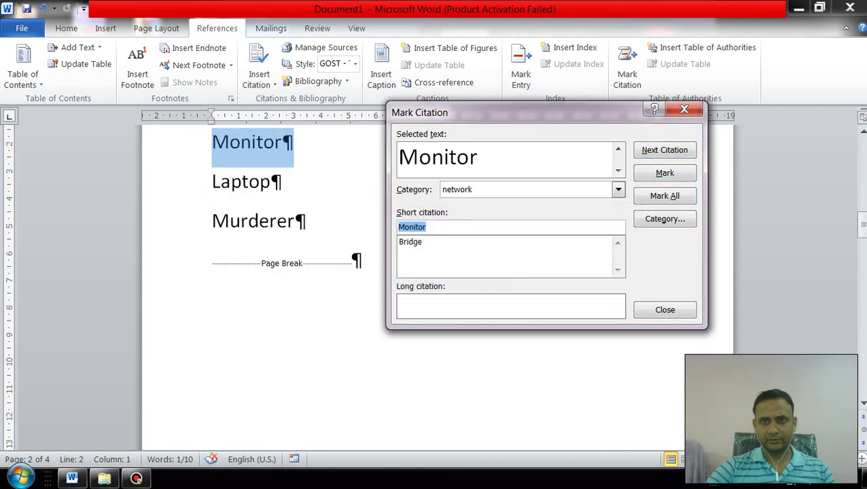
left_click(685, 109)
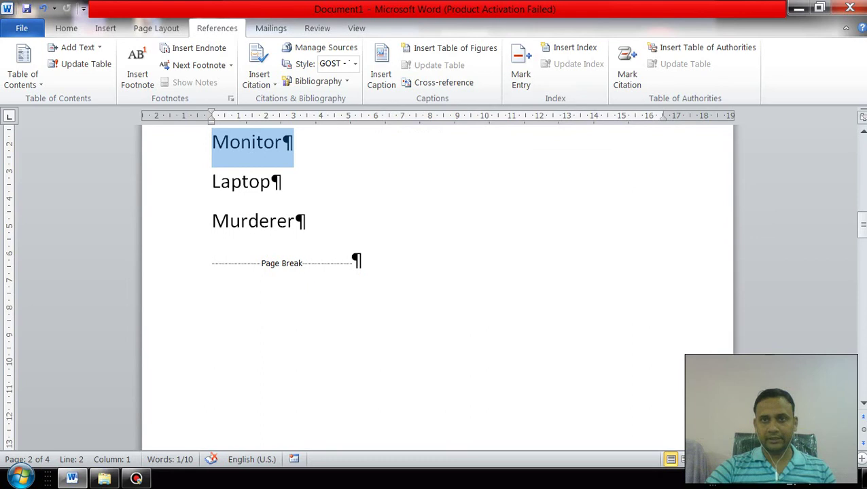
left_click(627, 71)
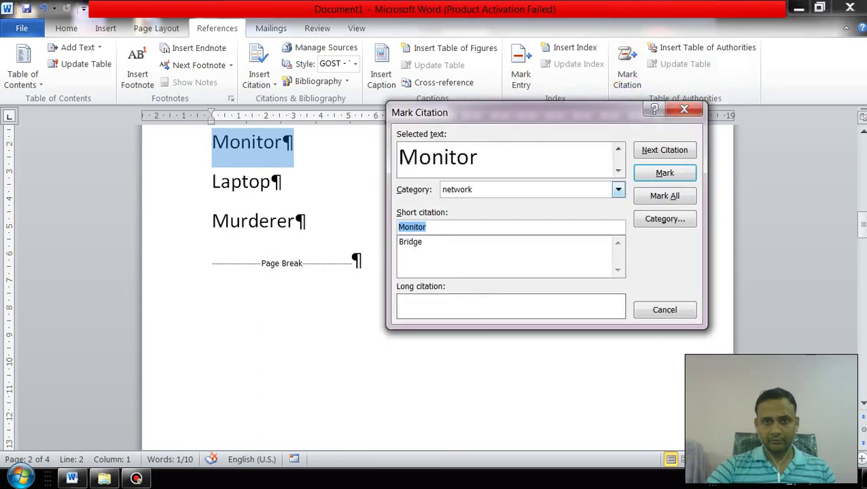
left_click(618, 190)
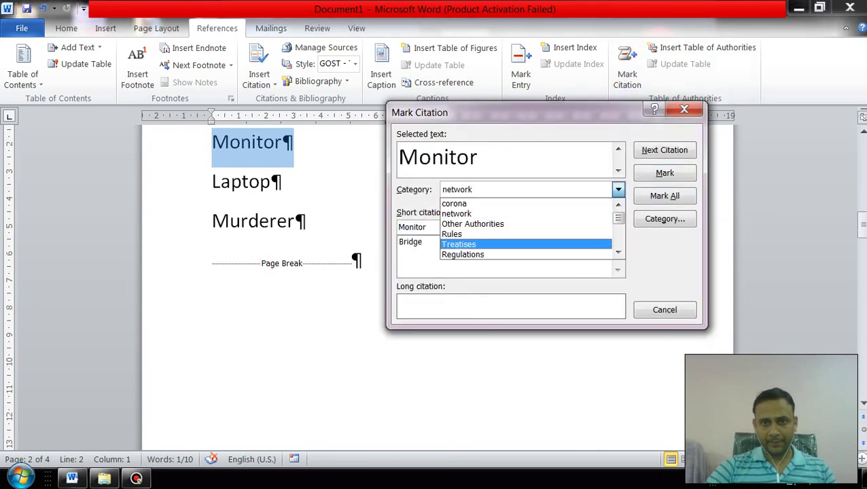
scroll(526, 229, "down", 1)
scroll(527, 229, "down", 1)
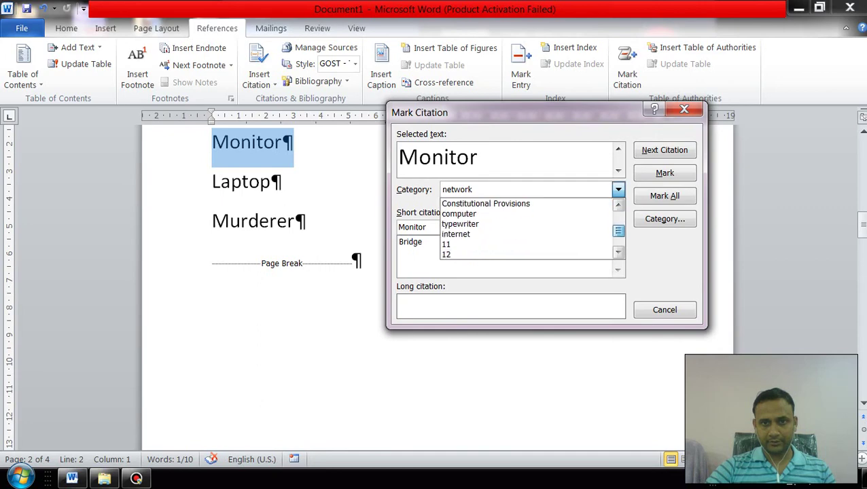
left_click(459, 214)
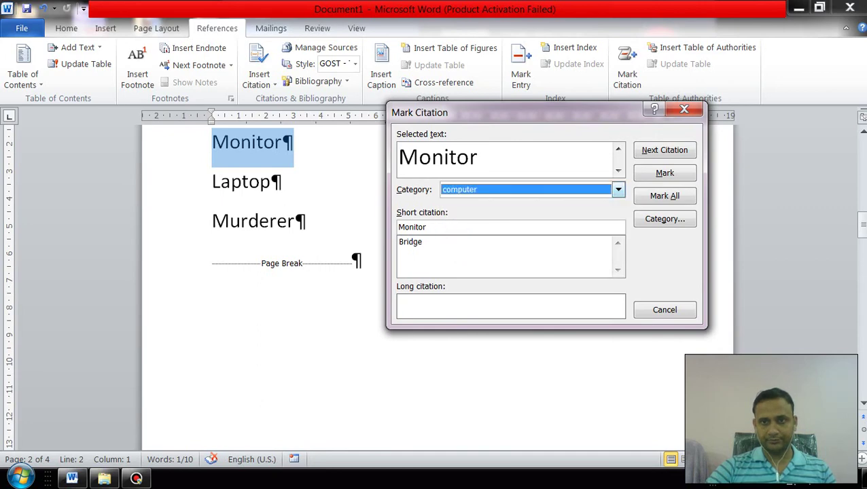
left_click(664, 173)
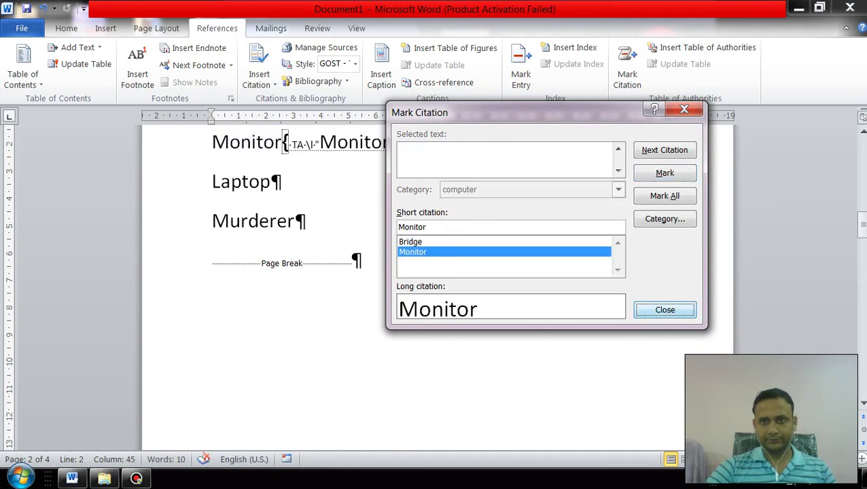
key("Escape")
Mark Laptop as a computer citation.
triple_click(215, 181)
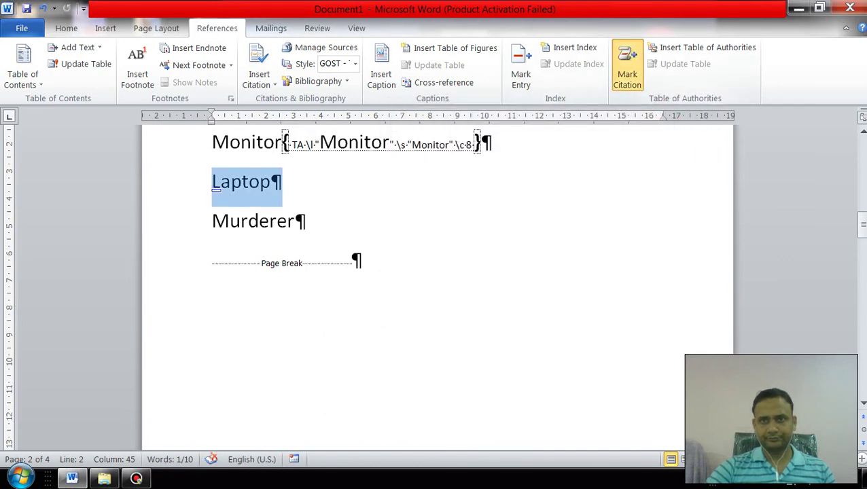
left_click(626, 71)
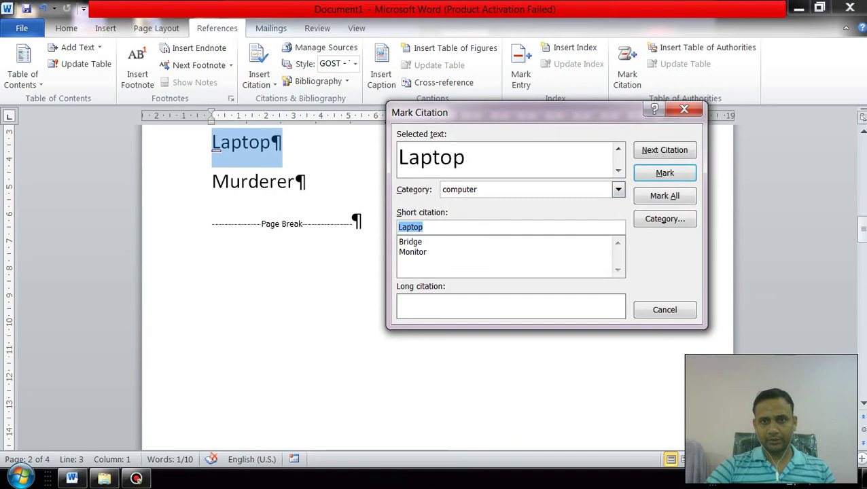
left_click(665, 173)
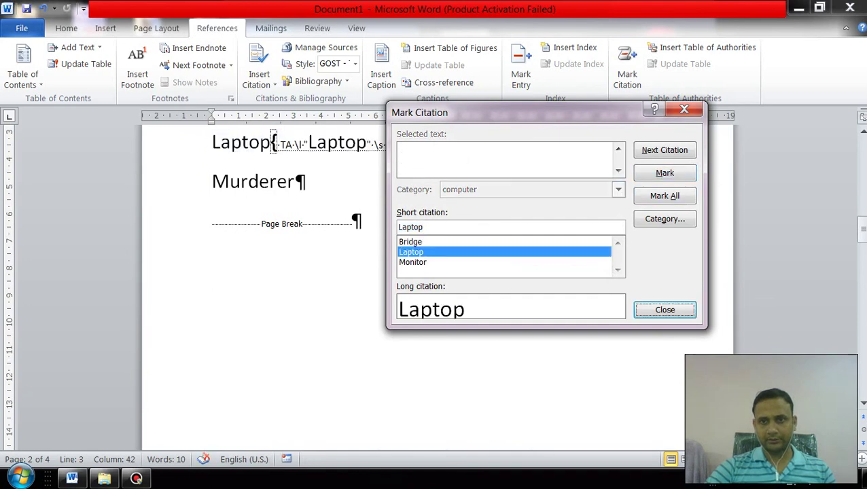
left_click(664, 310)
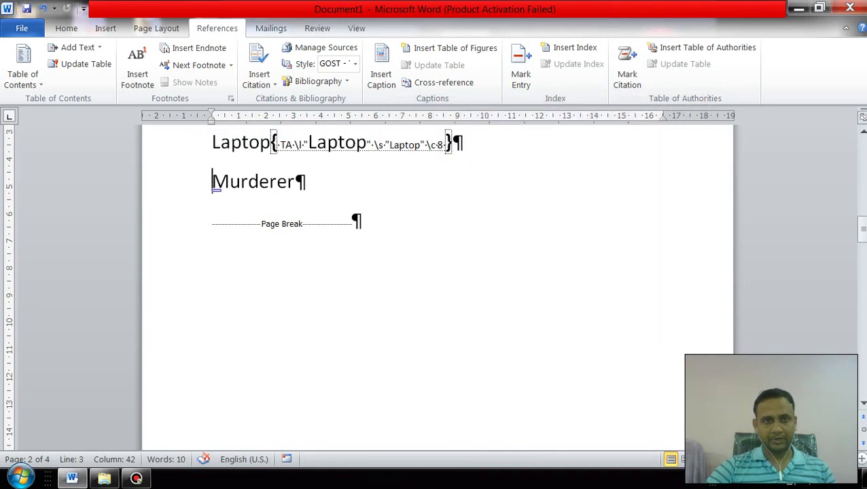
Mark Murderer as a citation in the corona category.
left_click_drag(213, 181, 306, 182)
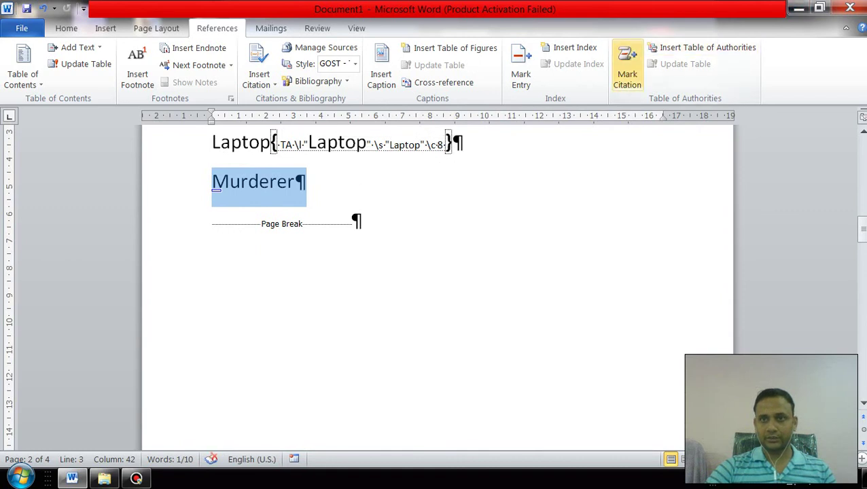
left_click(628, 74)
left_click(618, 190)
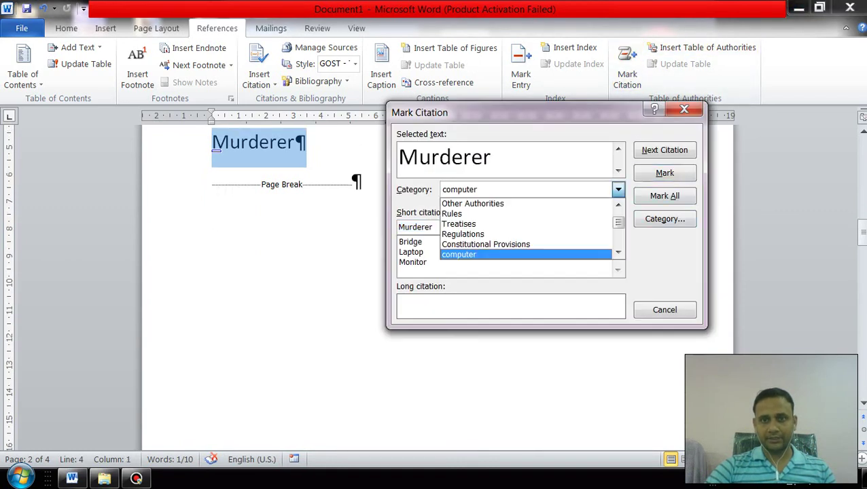
scroll(526, 229, "up", 1)
scroll(527, 229, "up", 1)
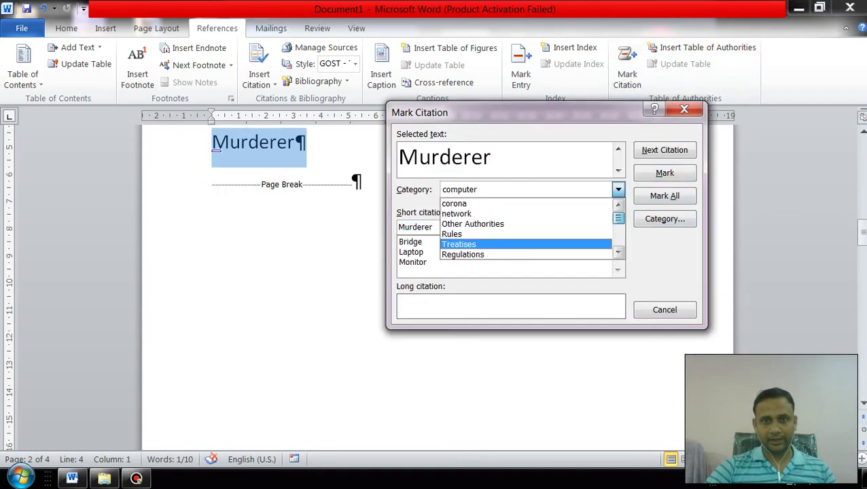
left_click(476, 203)
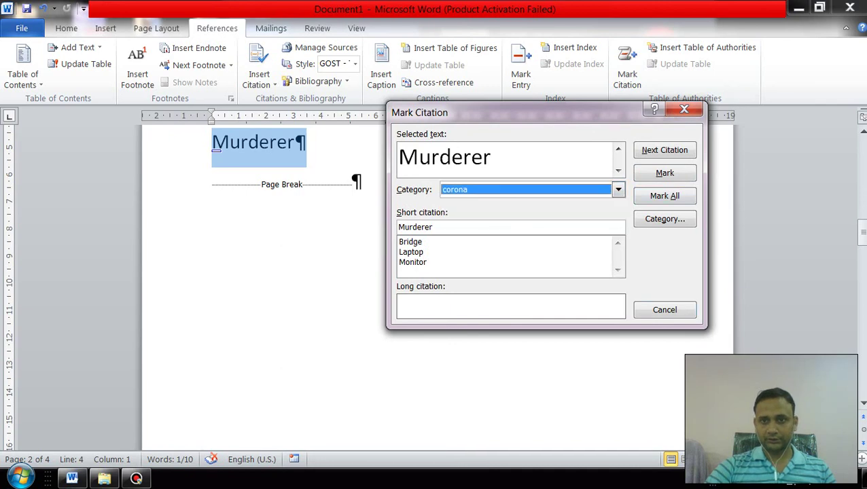
left_click(664, 172)
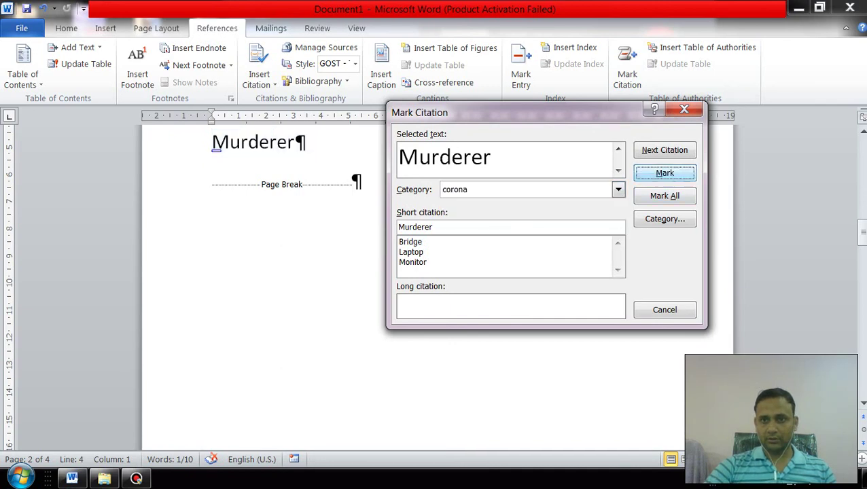
left_click(664, 309)
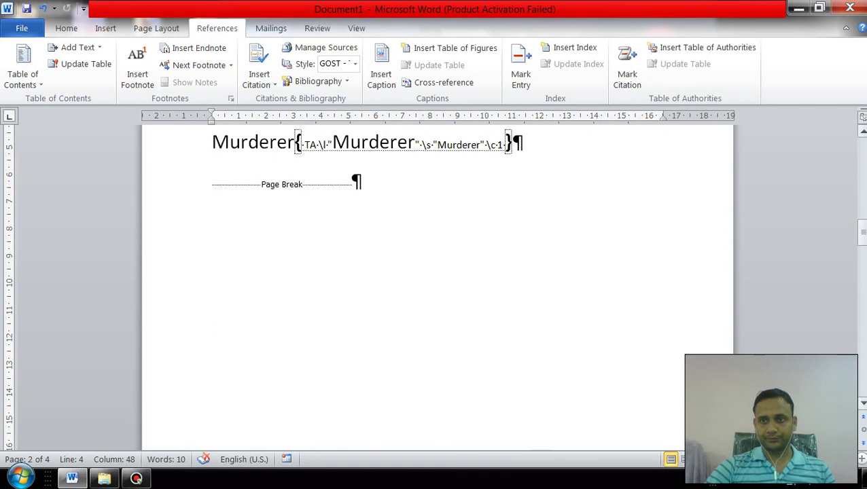
left_click_drag(863, 234, 862, 282)
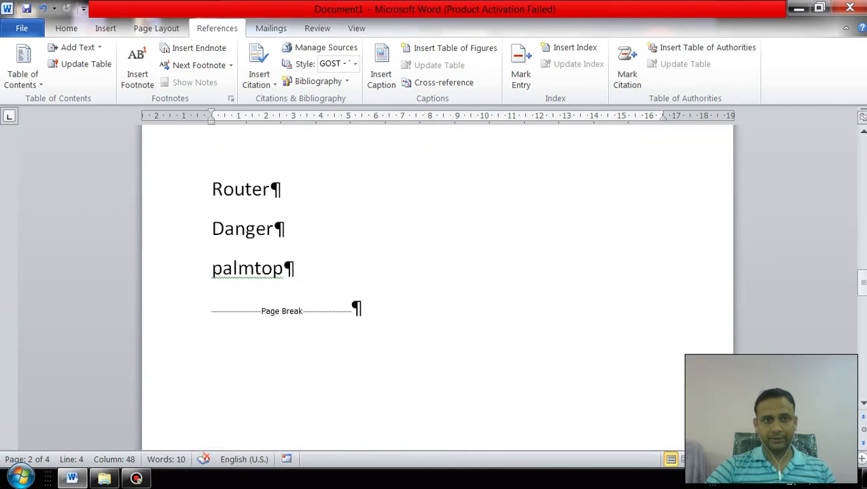
Mark Router as a citation in the network category.
triple_click(217, 192)
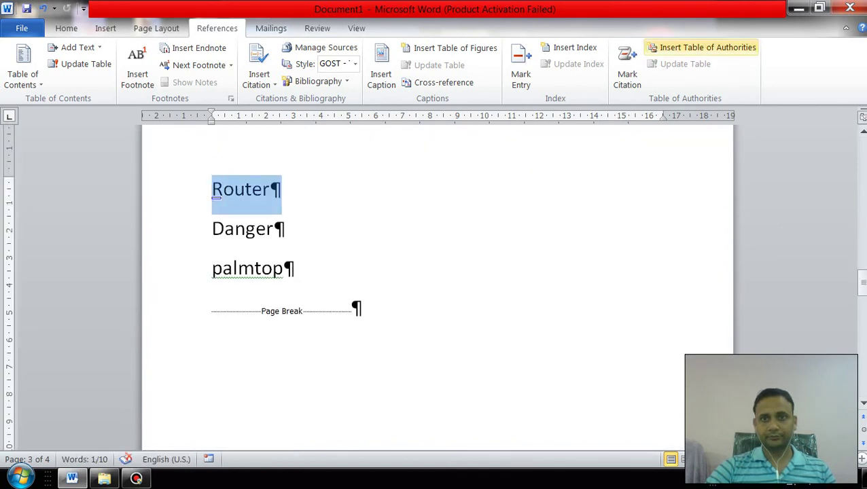
left_click(627, 68)
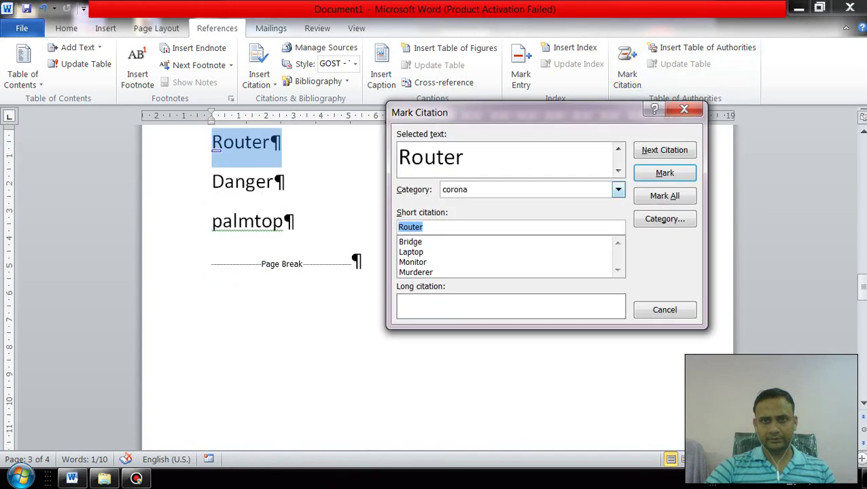
left_click(617, 190)
key("Escape")
key("alt+Down")
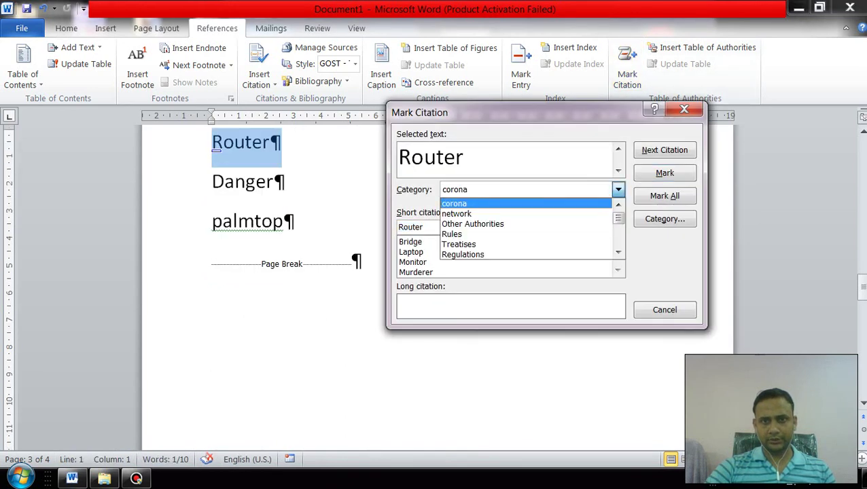
key("Down")
key("Return")
key("alt+m")
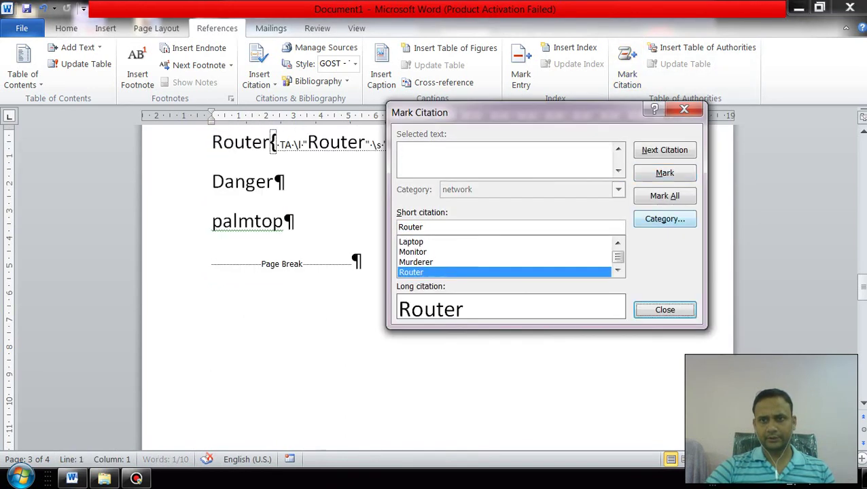
key("Escape")
Mark Danger as a citation in the corona category.
triple_click(216, 183)
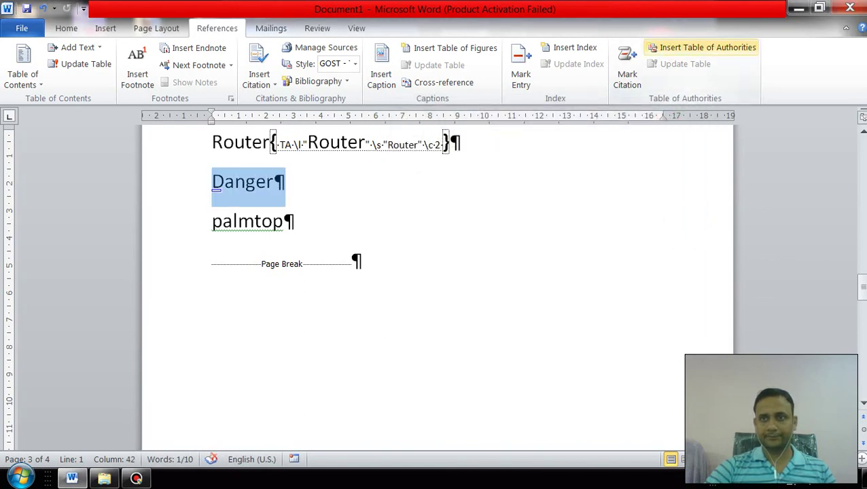
left_click(704, 47)
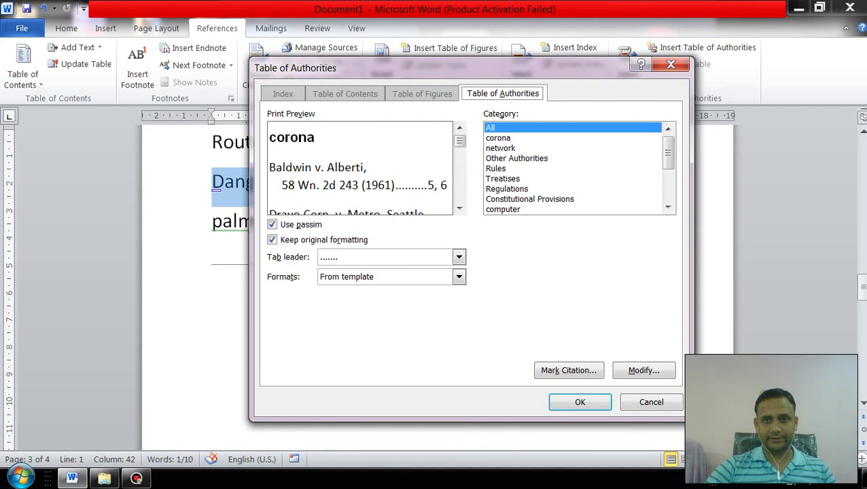
left_click(569, 370)
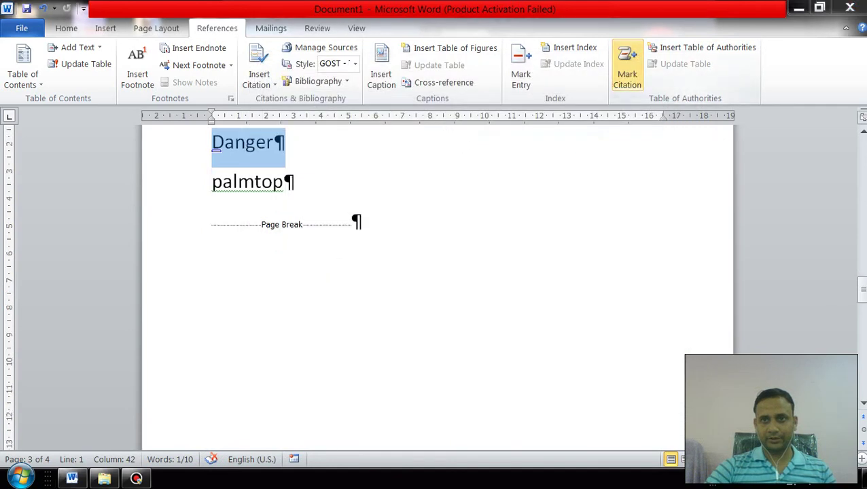
left_click(618, 190)
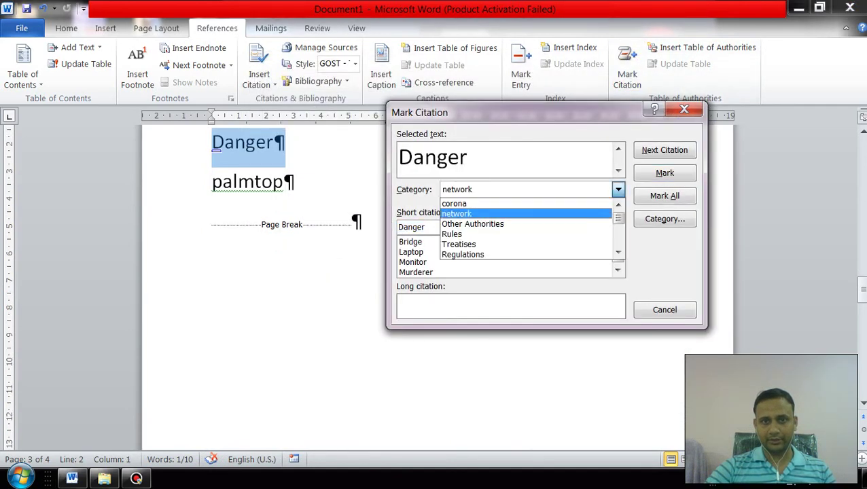
key("Up")
key("Return")
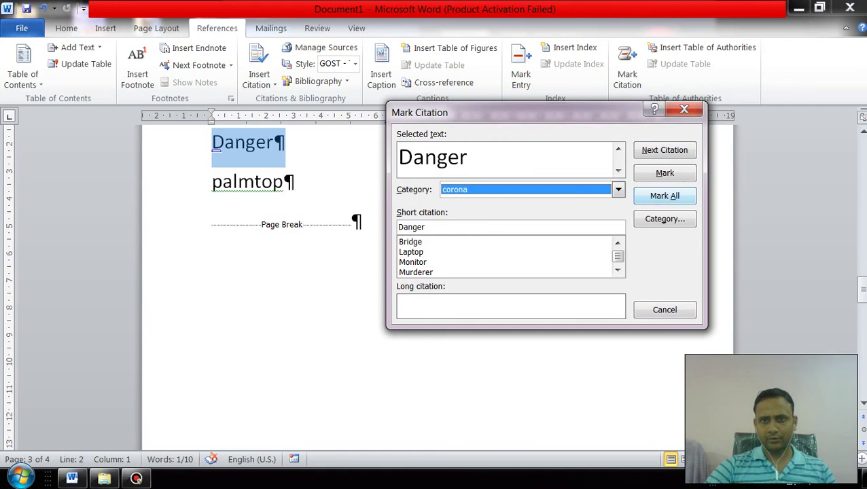
key("alt+m")
key("Escape")
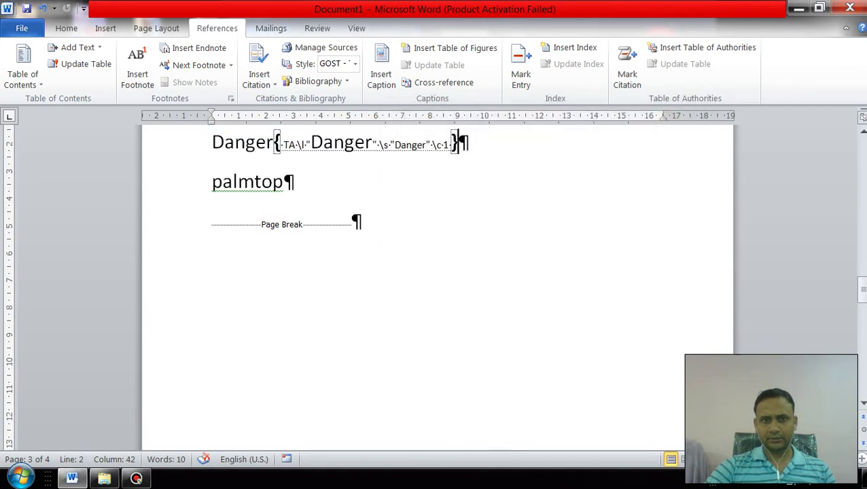
Mark palmtop as a citation in the computer category.
key("Down")
key("Home")
key("shift+Down")
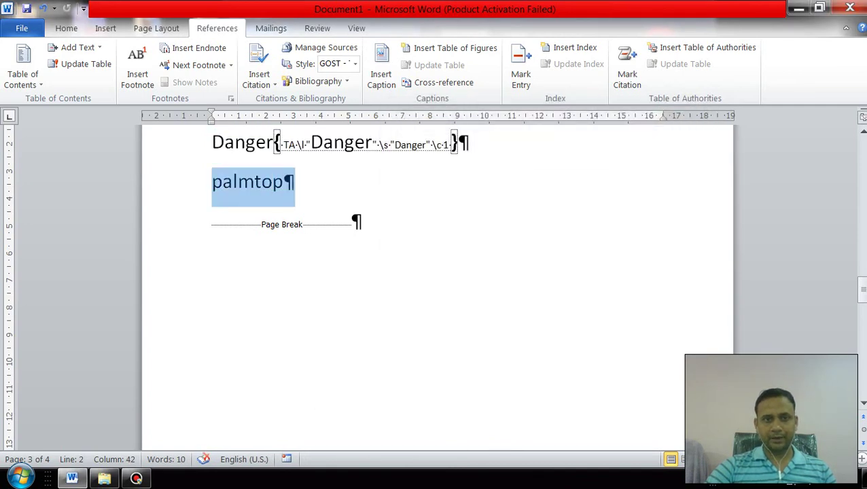
left_click(627, 68)
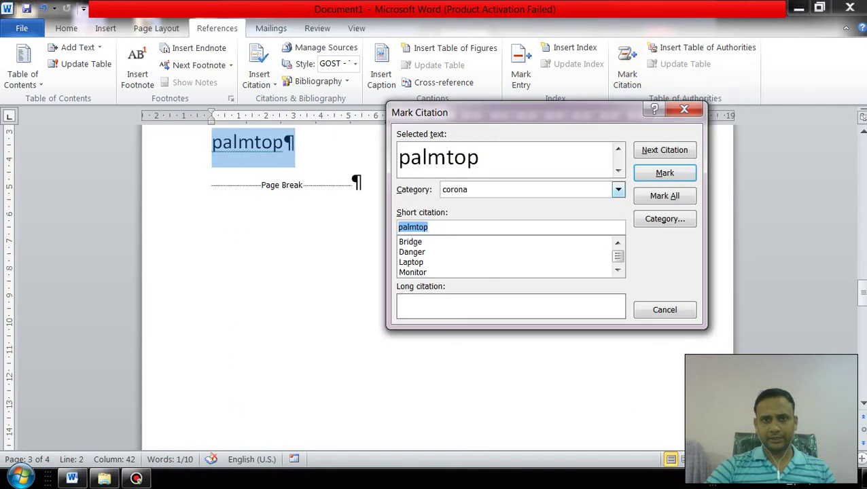
left_click(618, 190)
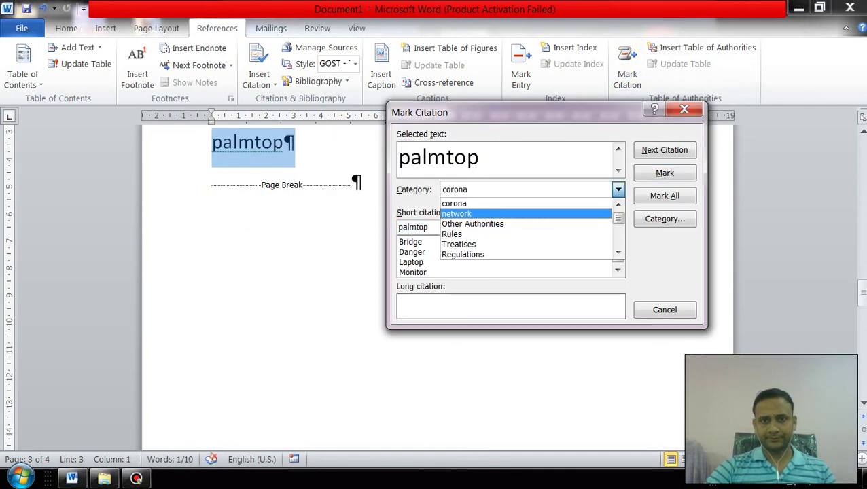
scroll(527, 229, "down", 1)
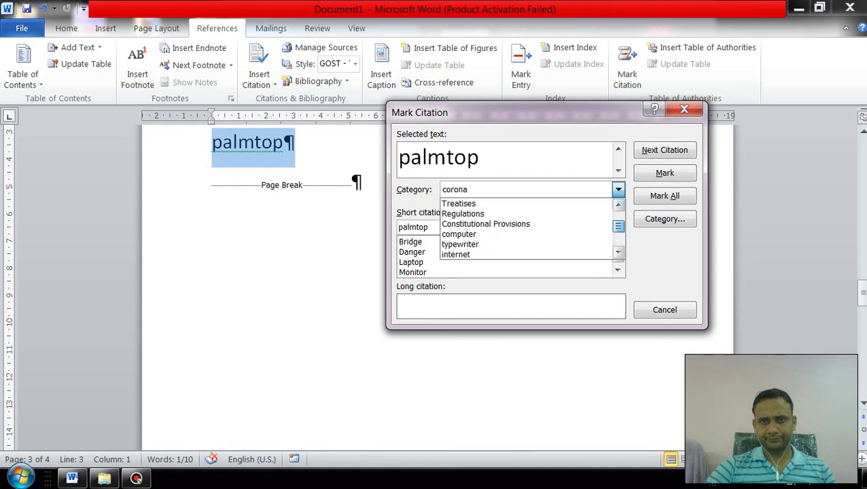
scroll(527, 229, "down", 1)
left_click(476, 214)
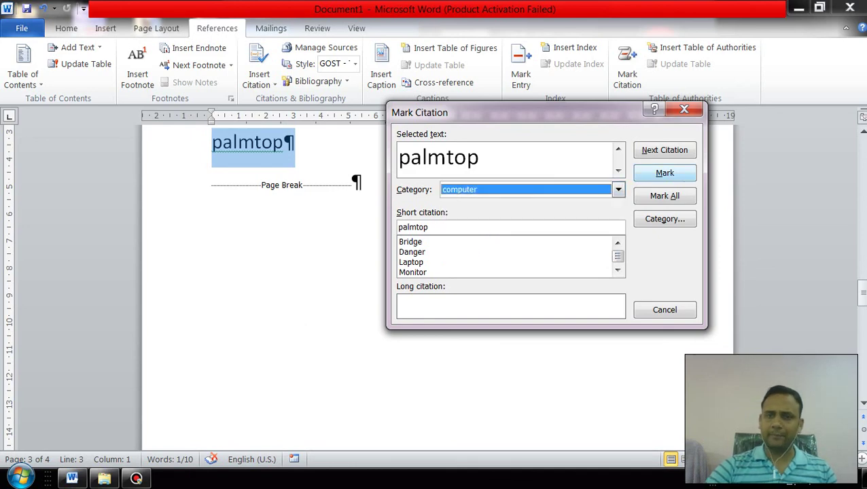
left_click(664, 172)
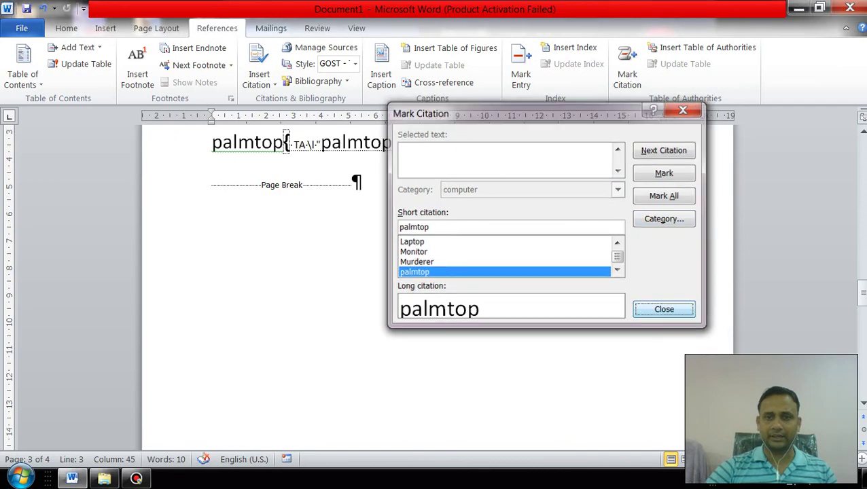
left_click(665, 310)
left_click_drag(862, 292, 862, 341)
Mark LAN as a citation in the network category.
double_click(231, 246)
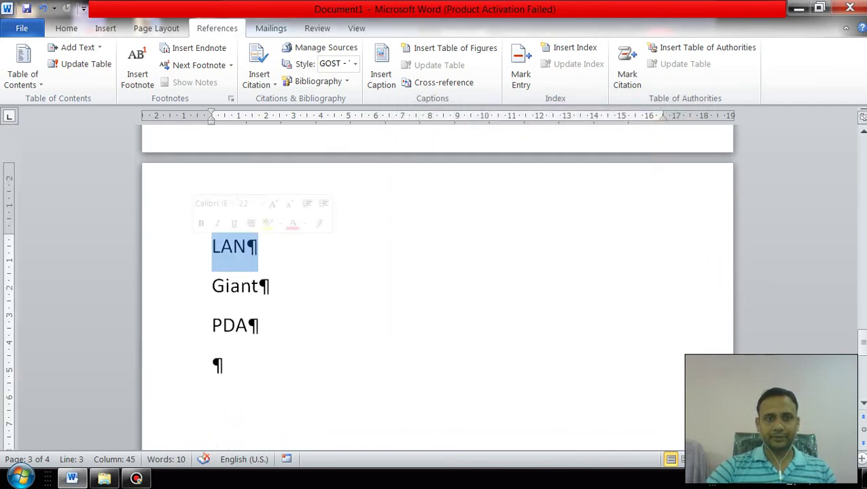
left_click(628, 68)
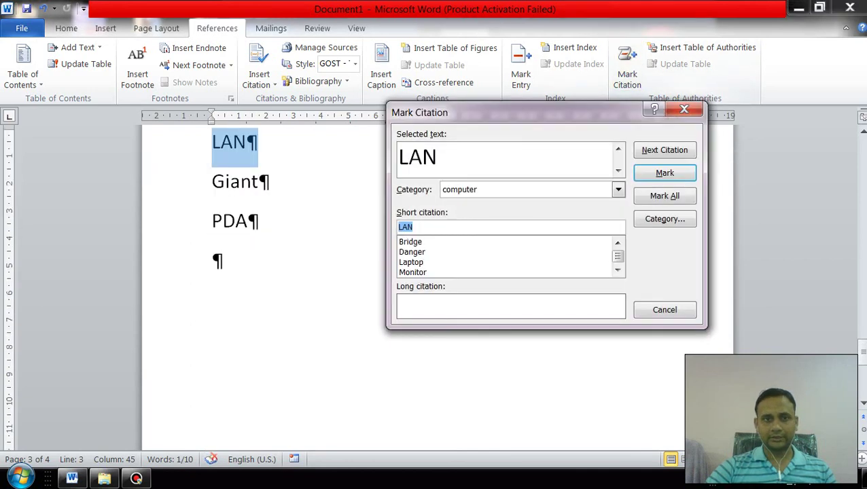
left_click(618, 189)
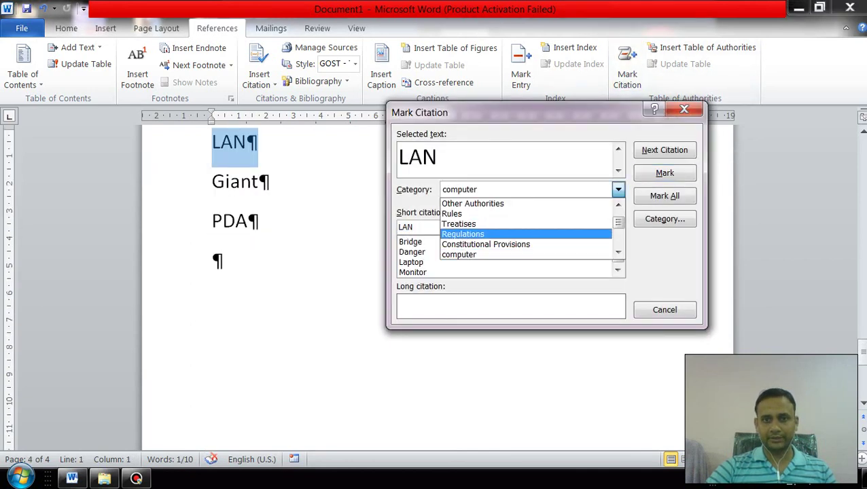
scroll(526, 231, "up", 1)
left_click(457, 213)
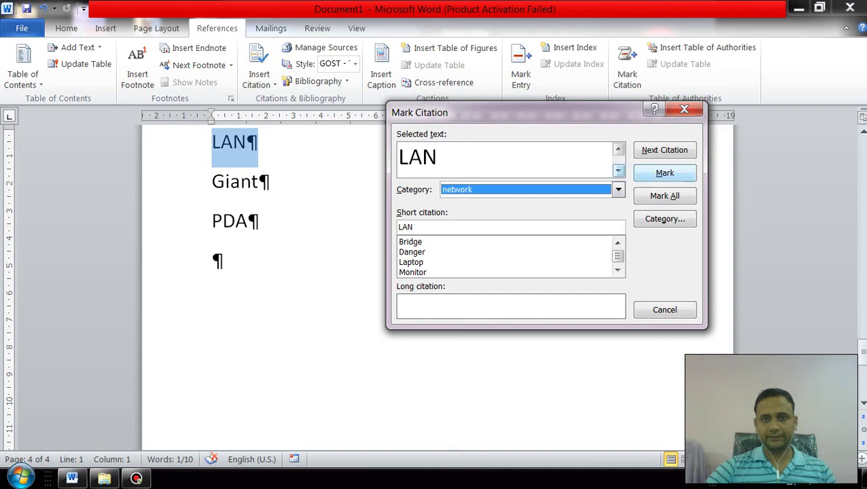
left_click(666, 174)
left_click(665, 310)
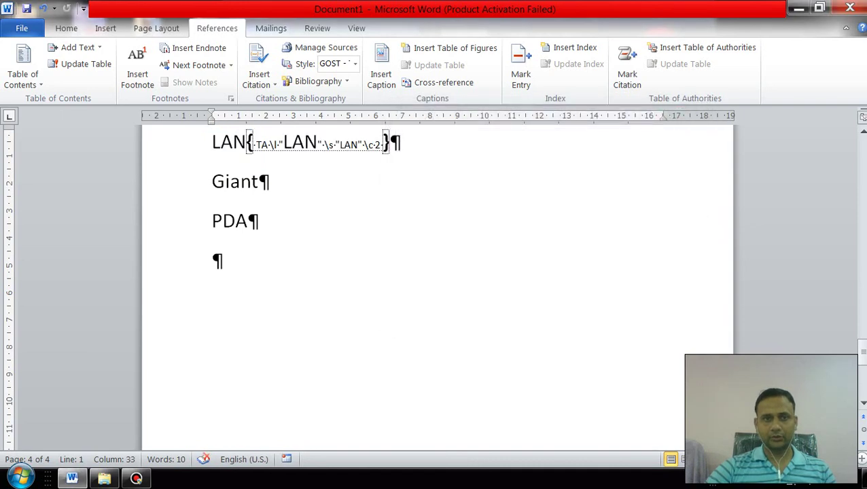
Mark Giant as a citation in the corona category.
left_click_drag(212, 182, 270, 181)
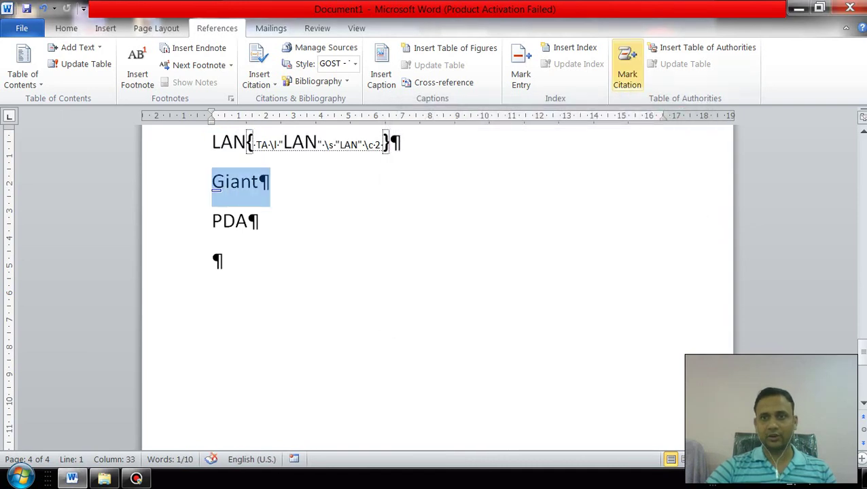
left_click(627, 68)
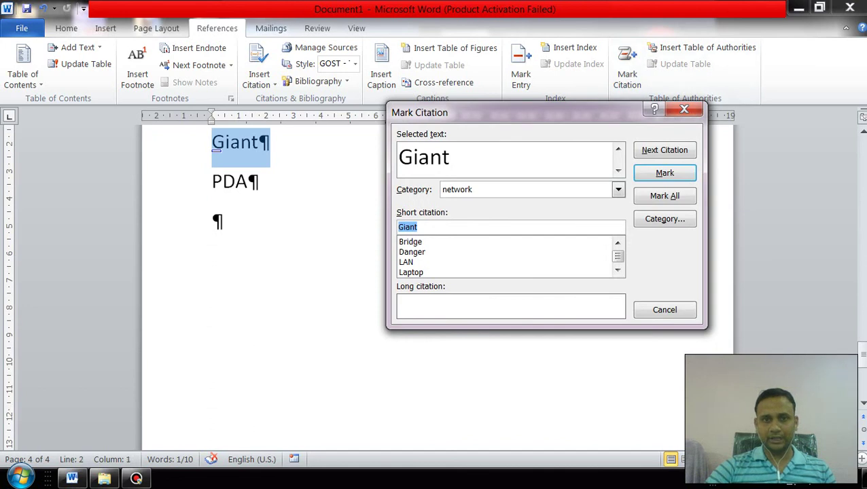
left_click(618, 190)
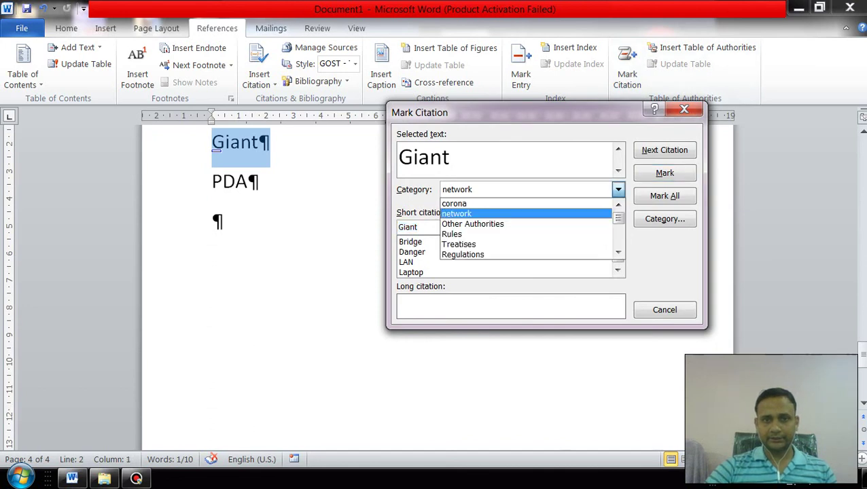
left_click(462, 202)
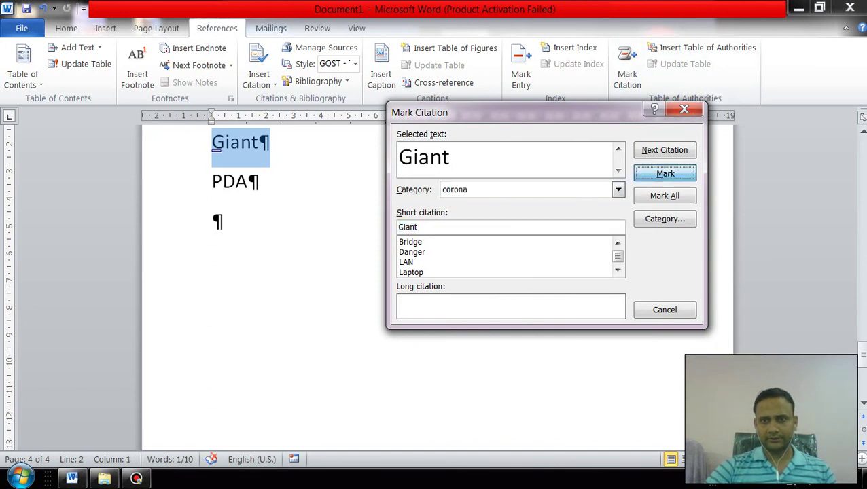
left_click(665, 173)
left_click(664, 310)
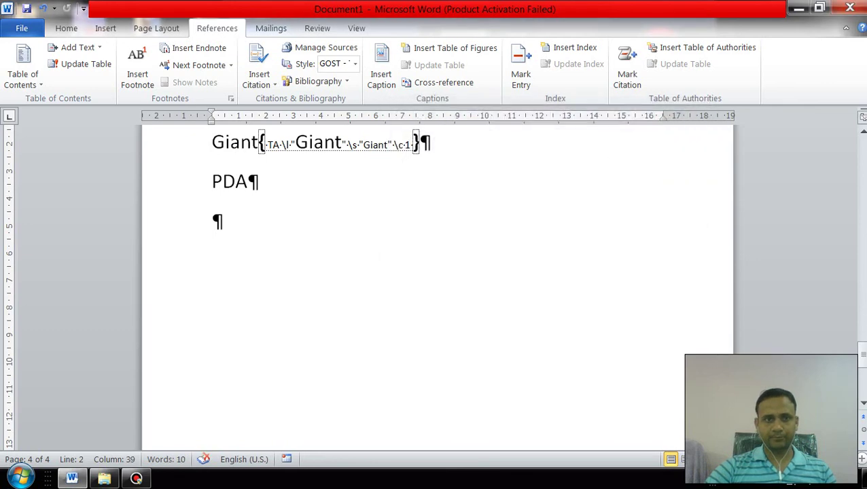
Mark PDA as a citation in the computer category and close the dialog.
left_click_drag(212, 182, 259, 181)
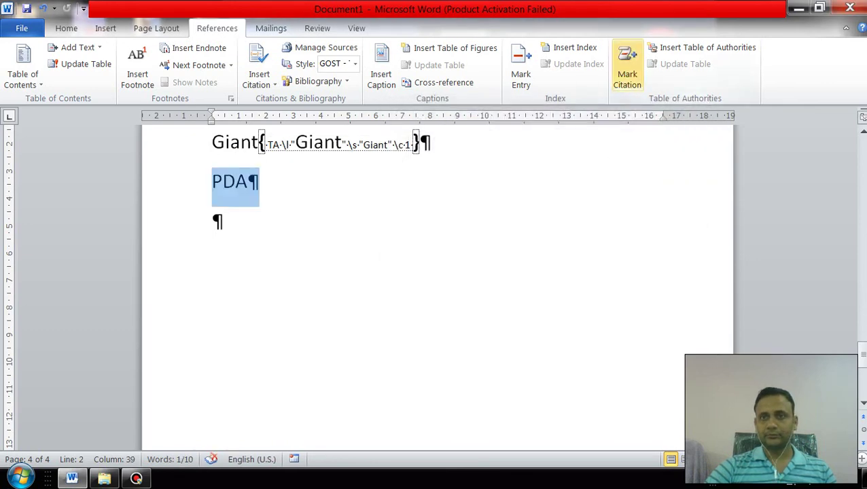
left_click(628, 68)
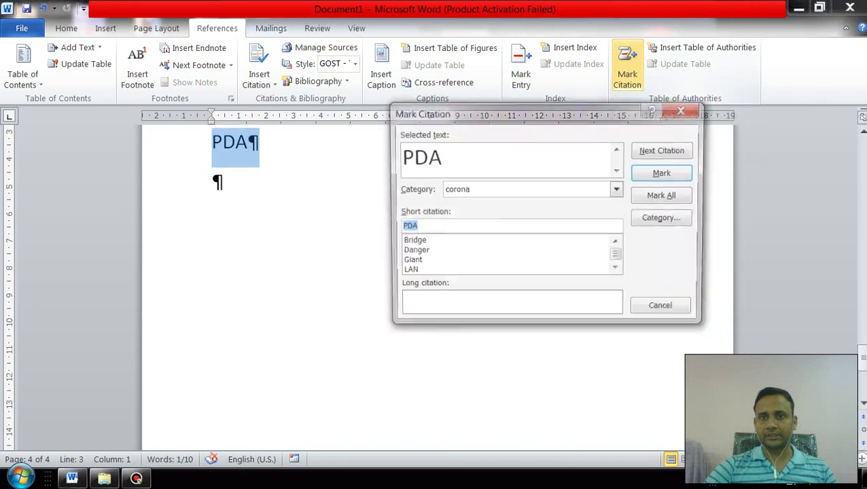
left_click(618, 190)
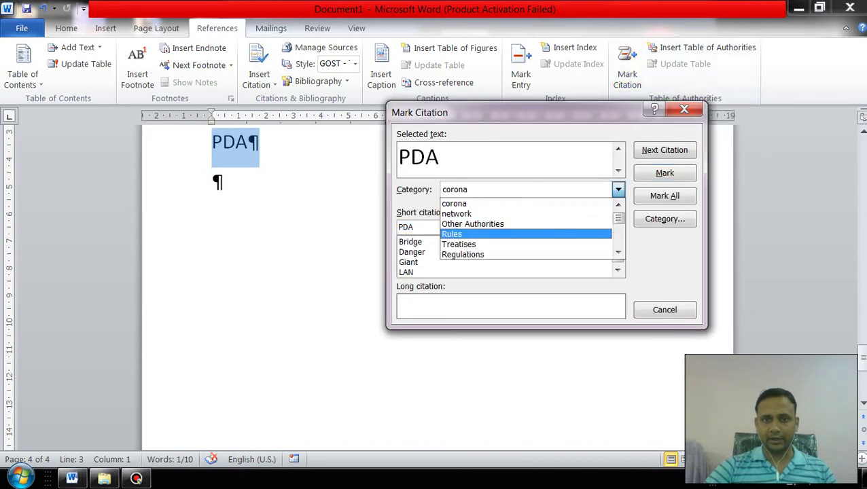
left_click(618, 252)
left_click(618, 253)
left_click(618, 252)
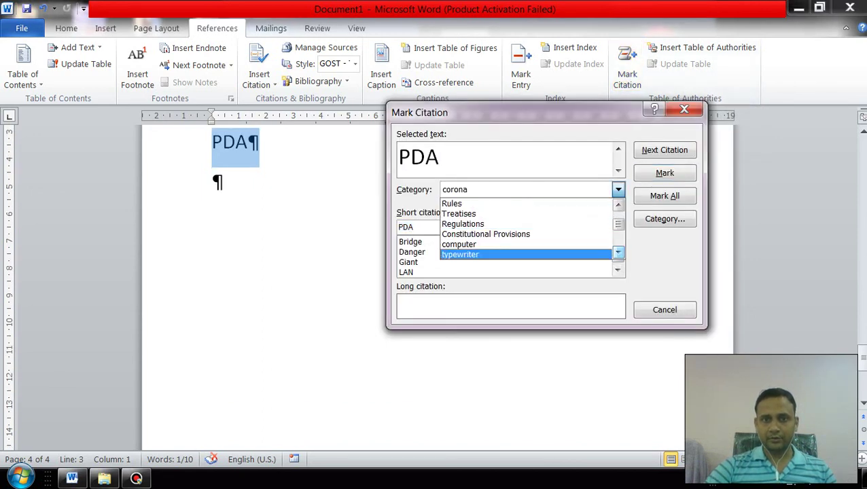
left_click(459, 247)
left_click(665, 173)
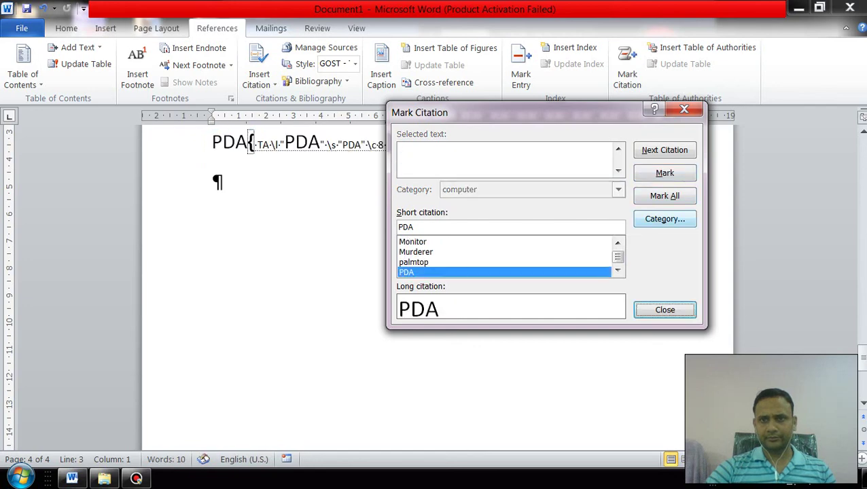
left_click(665, 310)
Hide the formatting marks in the document.
scroll(435, 285, "up", 5)
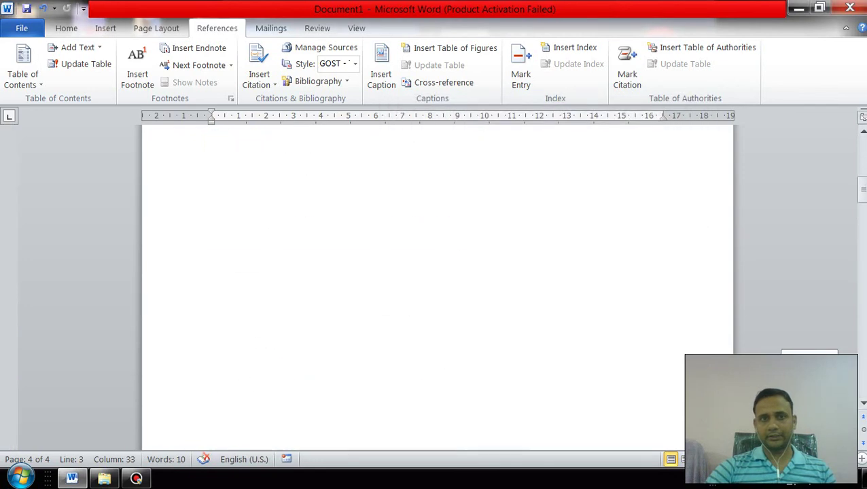
left_click(66, 28)
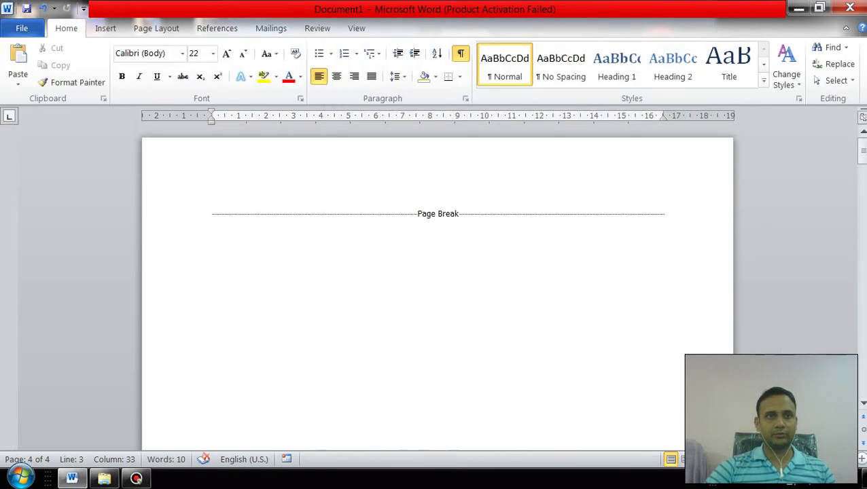
key("ctrl+shift+8")
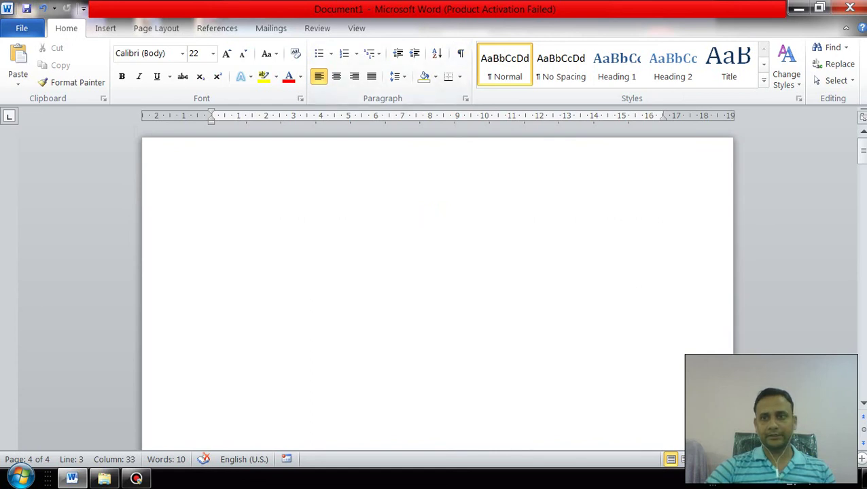
Place the cursor at the top of page 1 and open the Table of Authorities dialog.
left_click_drag(862, 153, 862, 309)
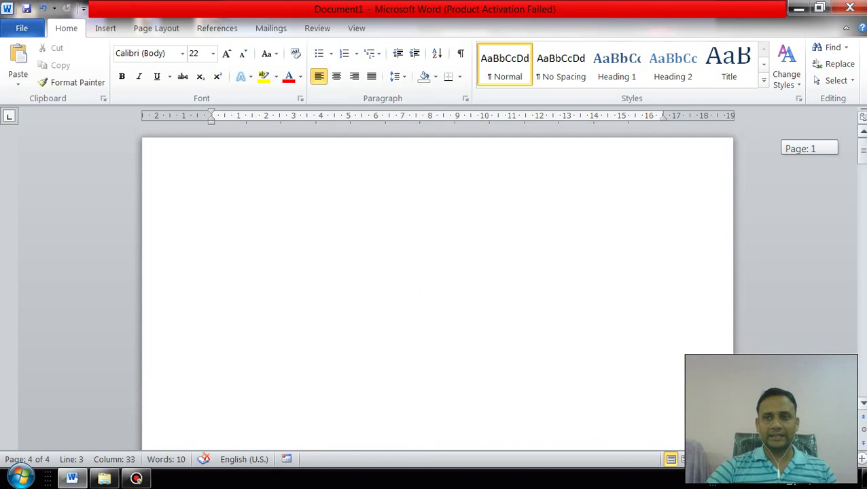
left_click_drag(861, 309, 862, 151)
left_click(212, 213)
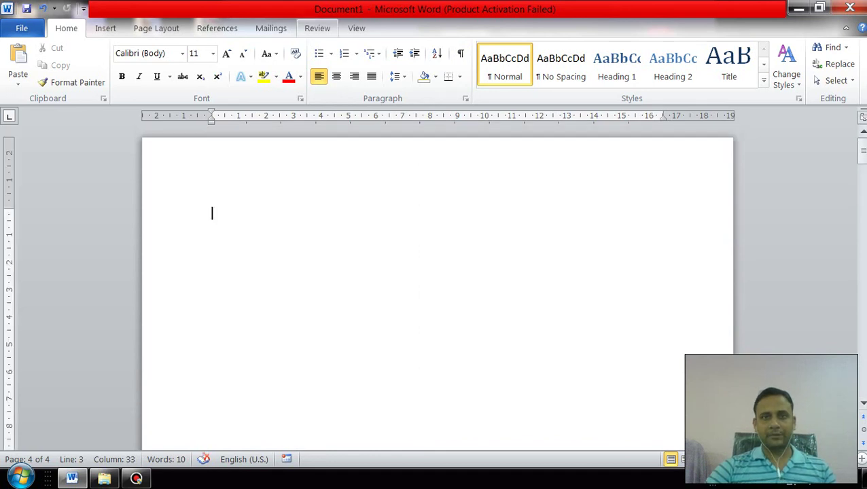
left_click(217, 28)
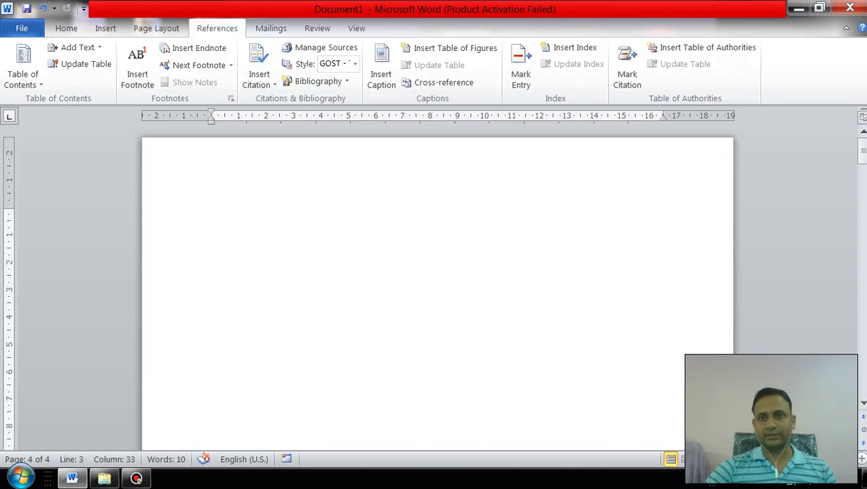
left_click(707, 47)
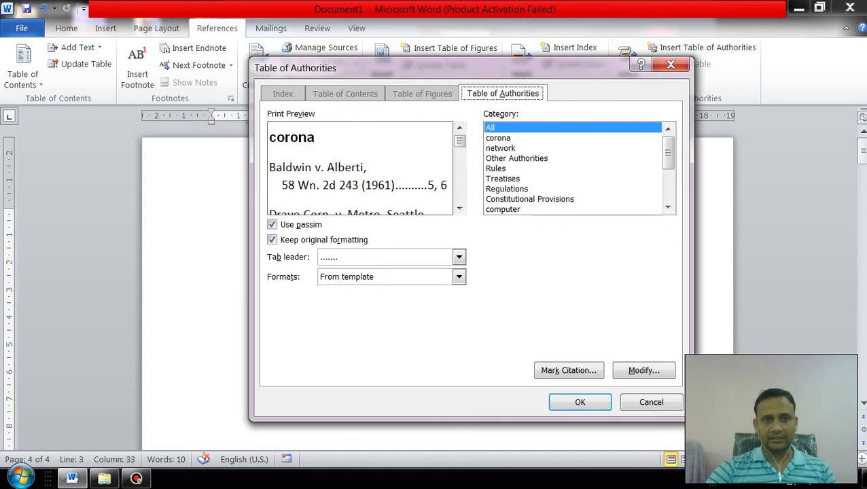
left_click(580, 402)
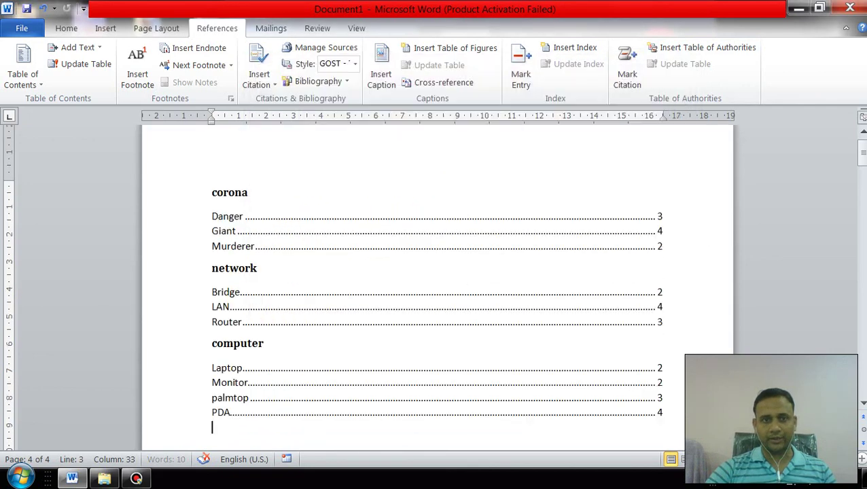
left_click_drag(862, 149, 862, 151)
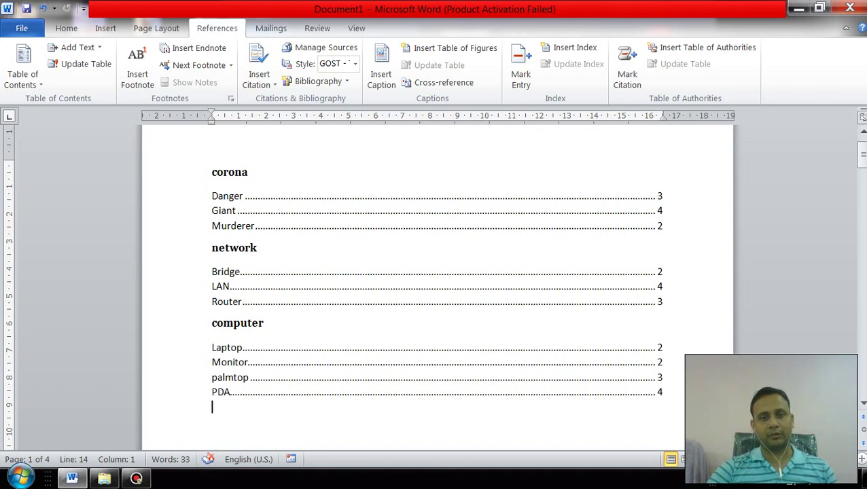
Delete the existing Table of Authorities from the document.
key("ctrl+a")
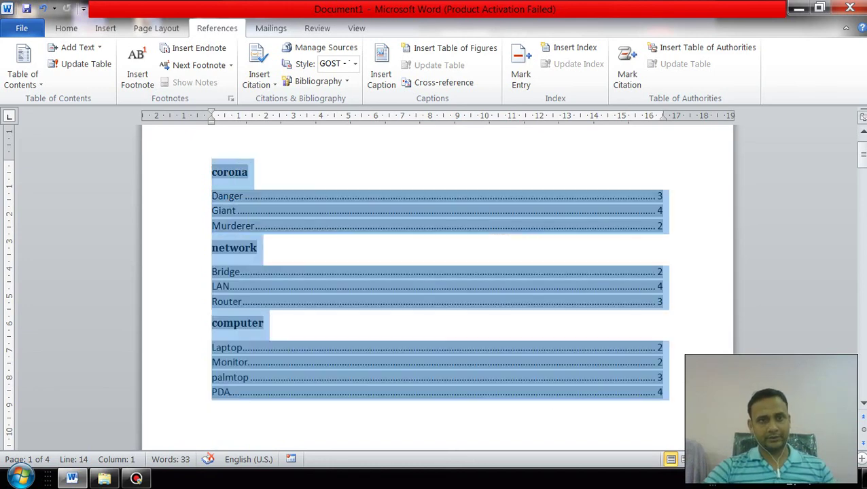
key("Delete")
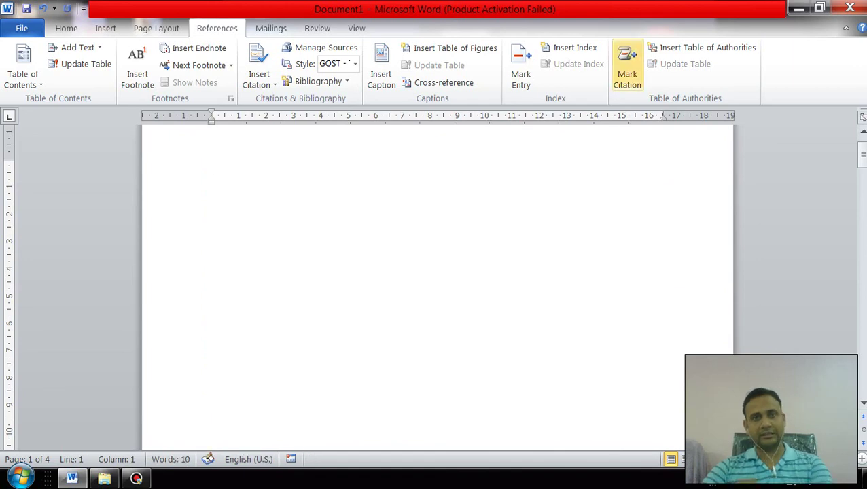
left_click(627, 68)
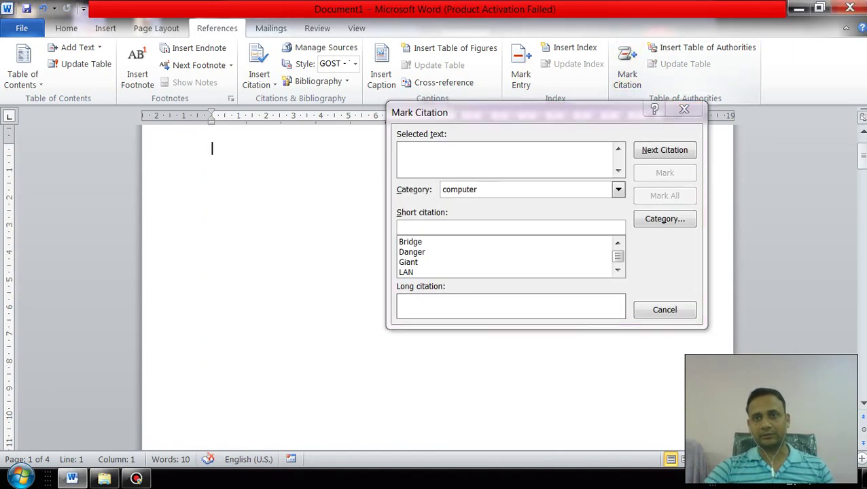
left_click(684, 110)
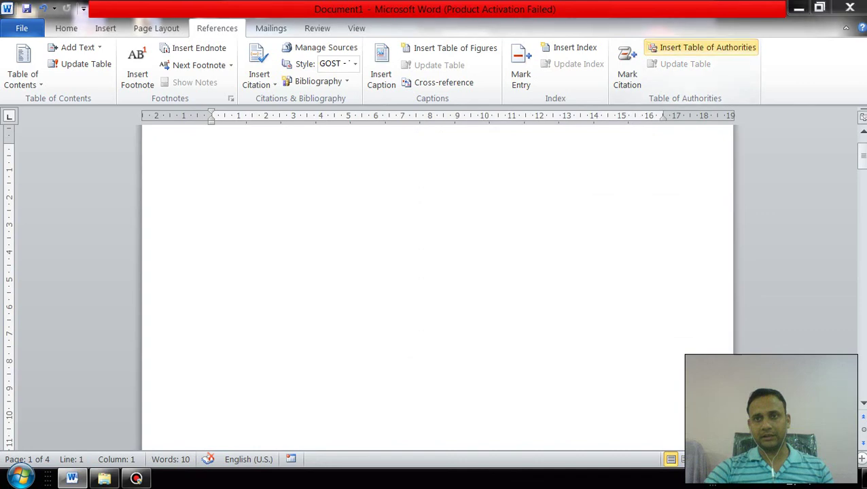
Insert a Classic-format Table of Authorities with underline tab leaders, then select it.
left_click(704, 48)
left_click(459, 277)
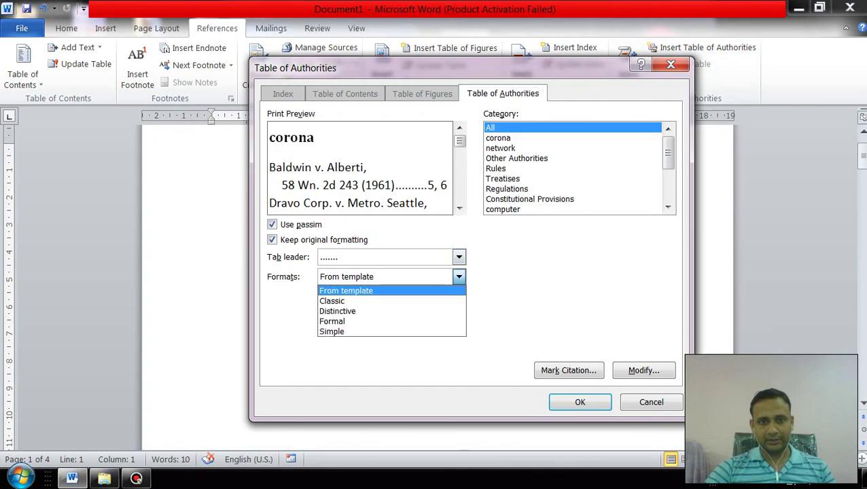
left_click(332, 300)
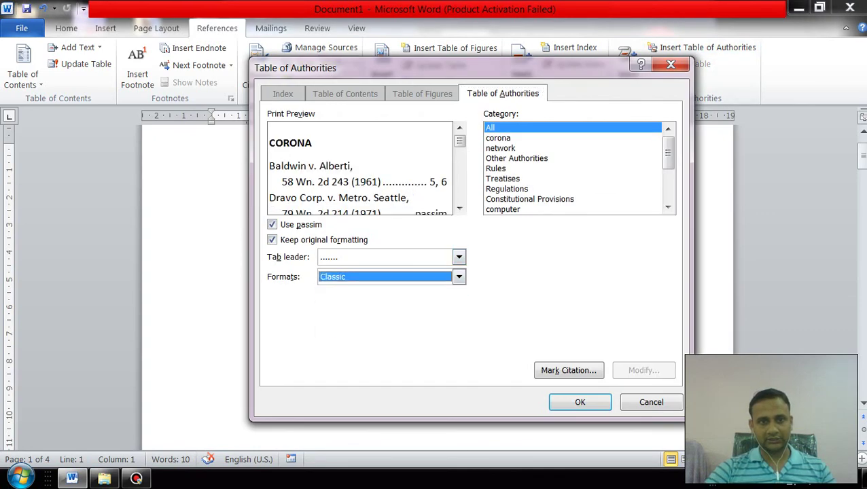
left_click(459, 257)
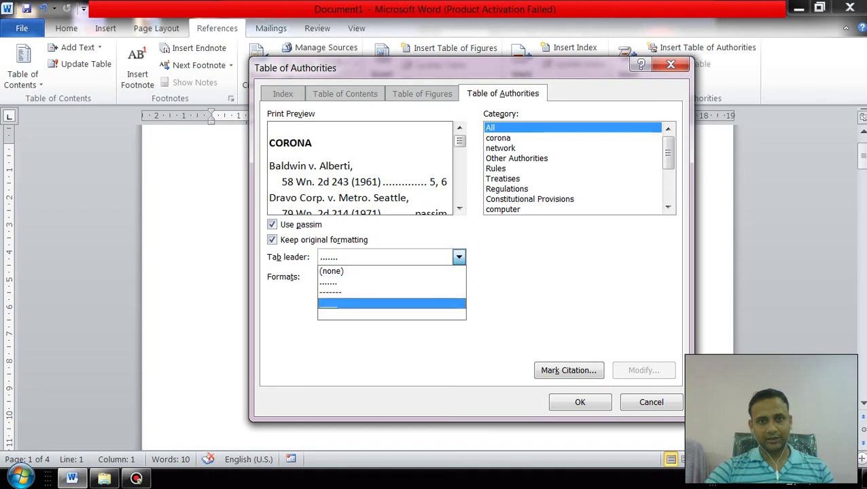
left_click(384, 304)
left_click(580, 402)
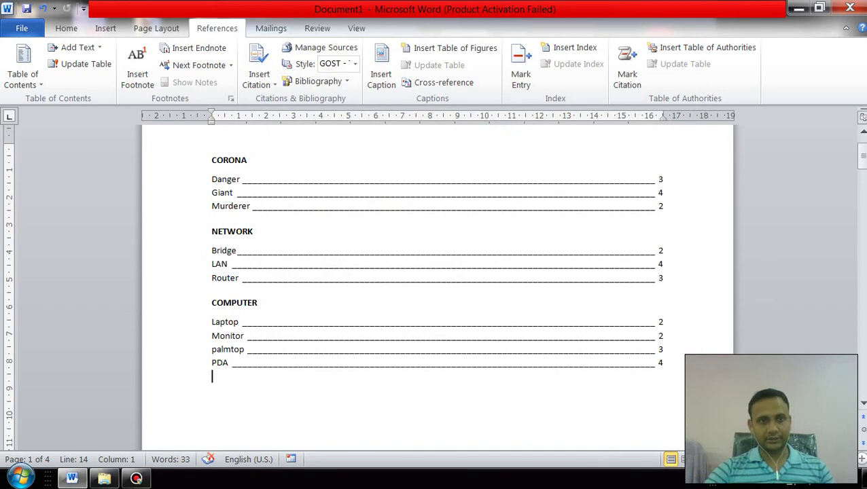
key("ctrl+shift+Home")
Delete the underlined table and add a page break ahead of the word list.
key("Delete")
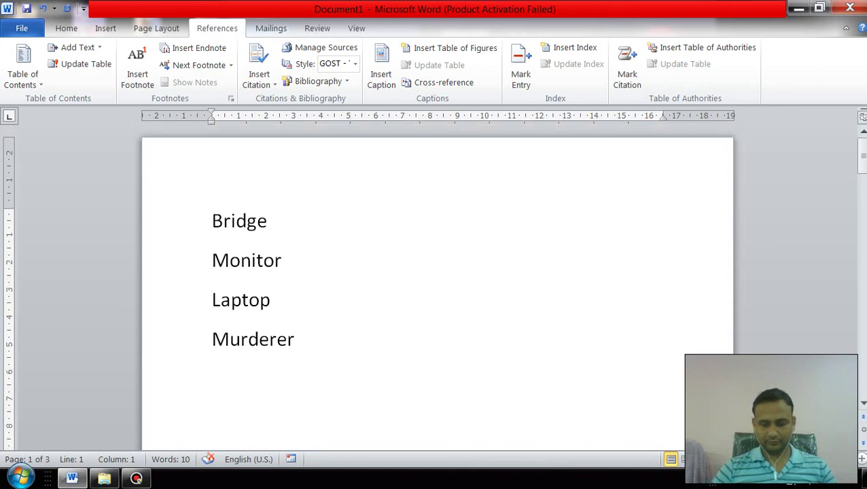
key("ctrl+Return")
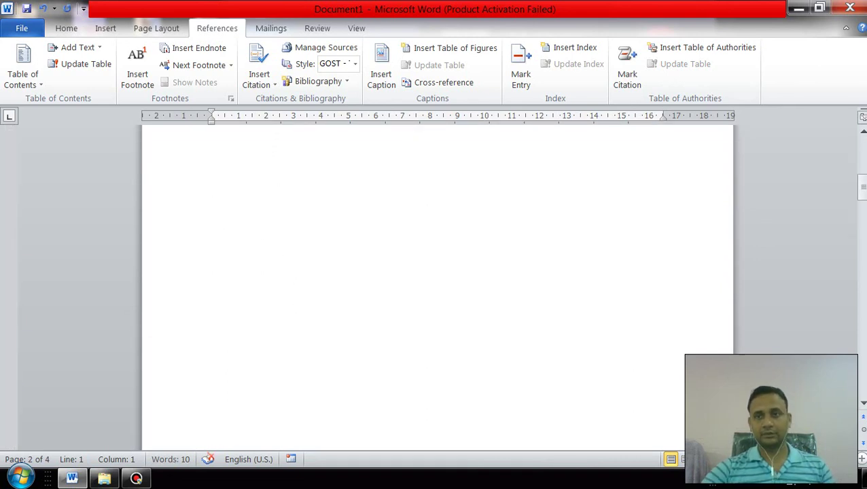
scroll(435, 286, "down", 3)
scroll(435, 286, "down", 5)
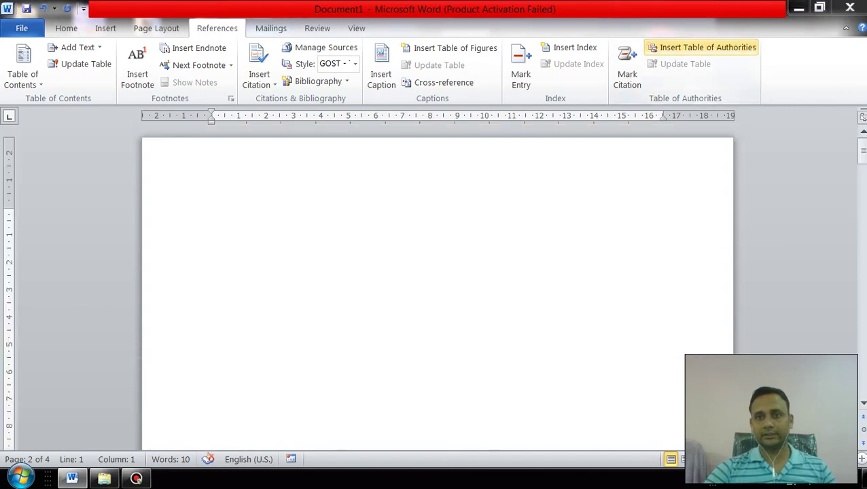
Insert a Classic-format Table of Authorities with dot leaders on the new page.
left_click(707, 47)
left_click(458, 277)
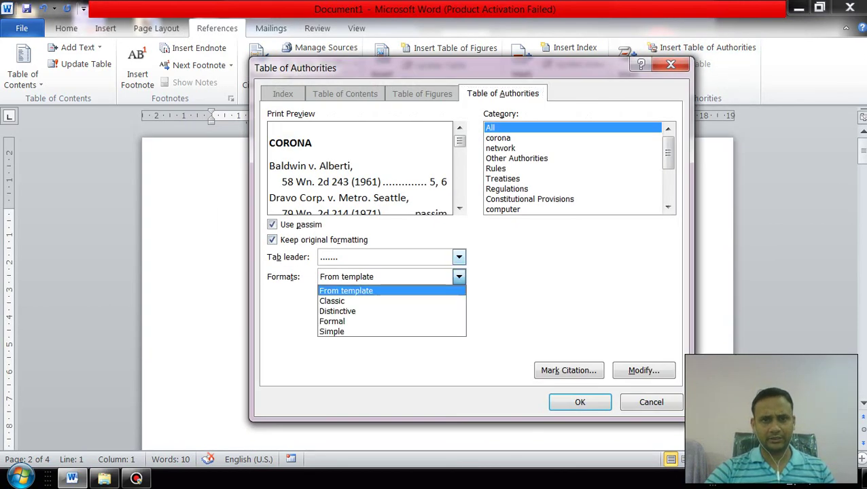
left_click(332, 300)
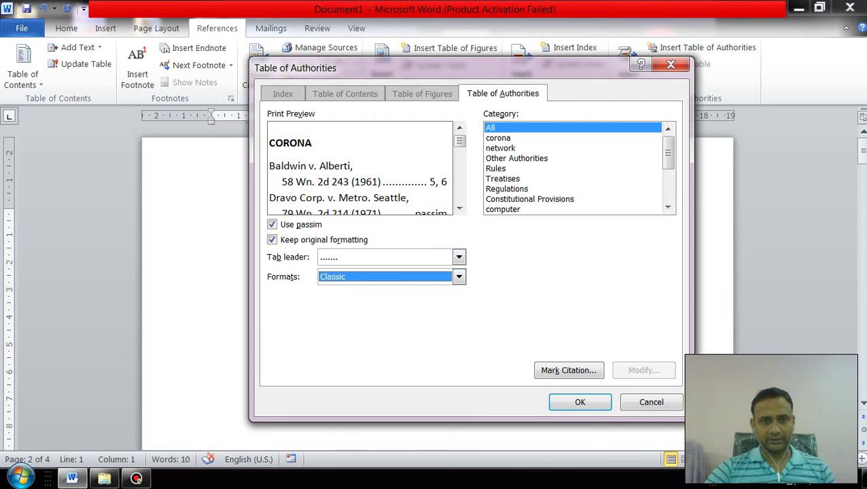
left_click(580, 402)
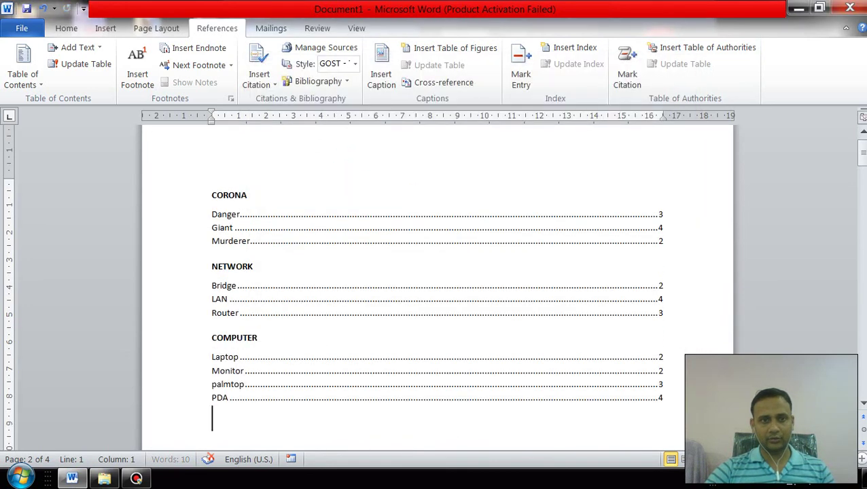